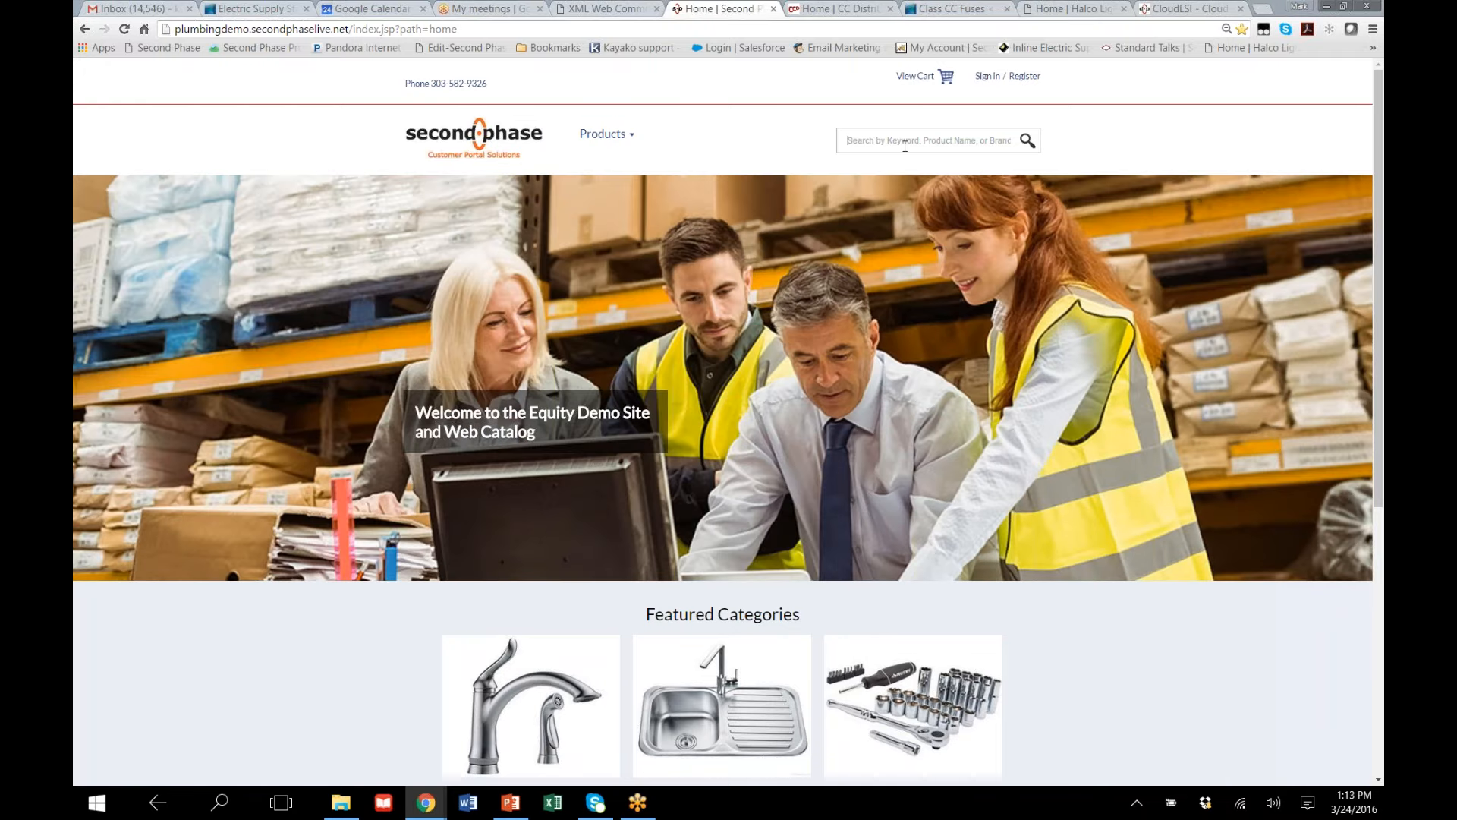
Search the demo web catalog for the suggested term "ball valves"
type("ball")
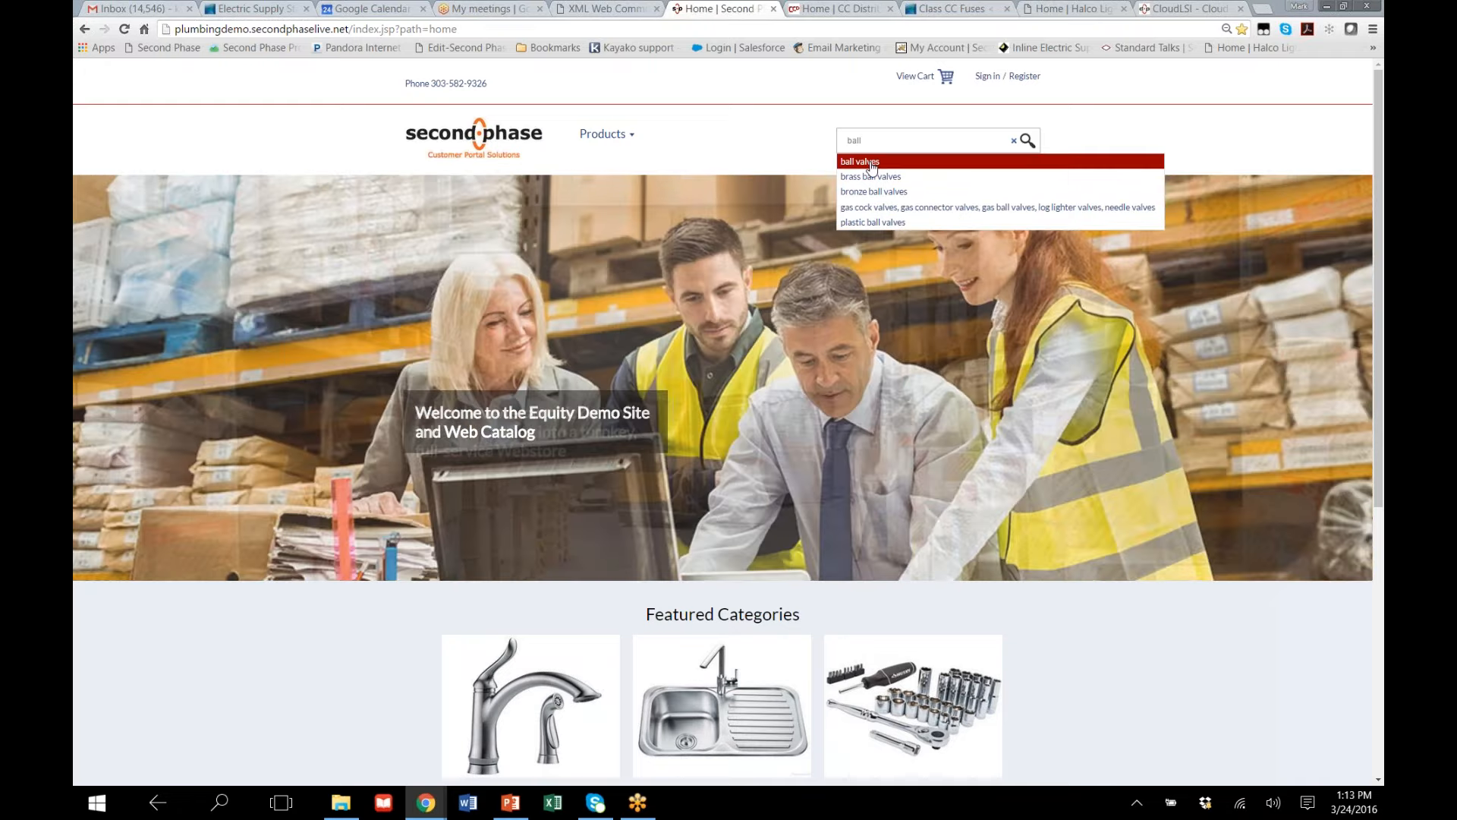
left_click(872, 162)
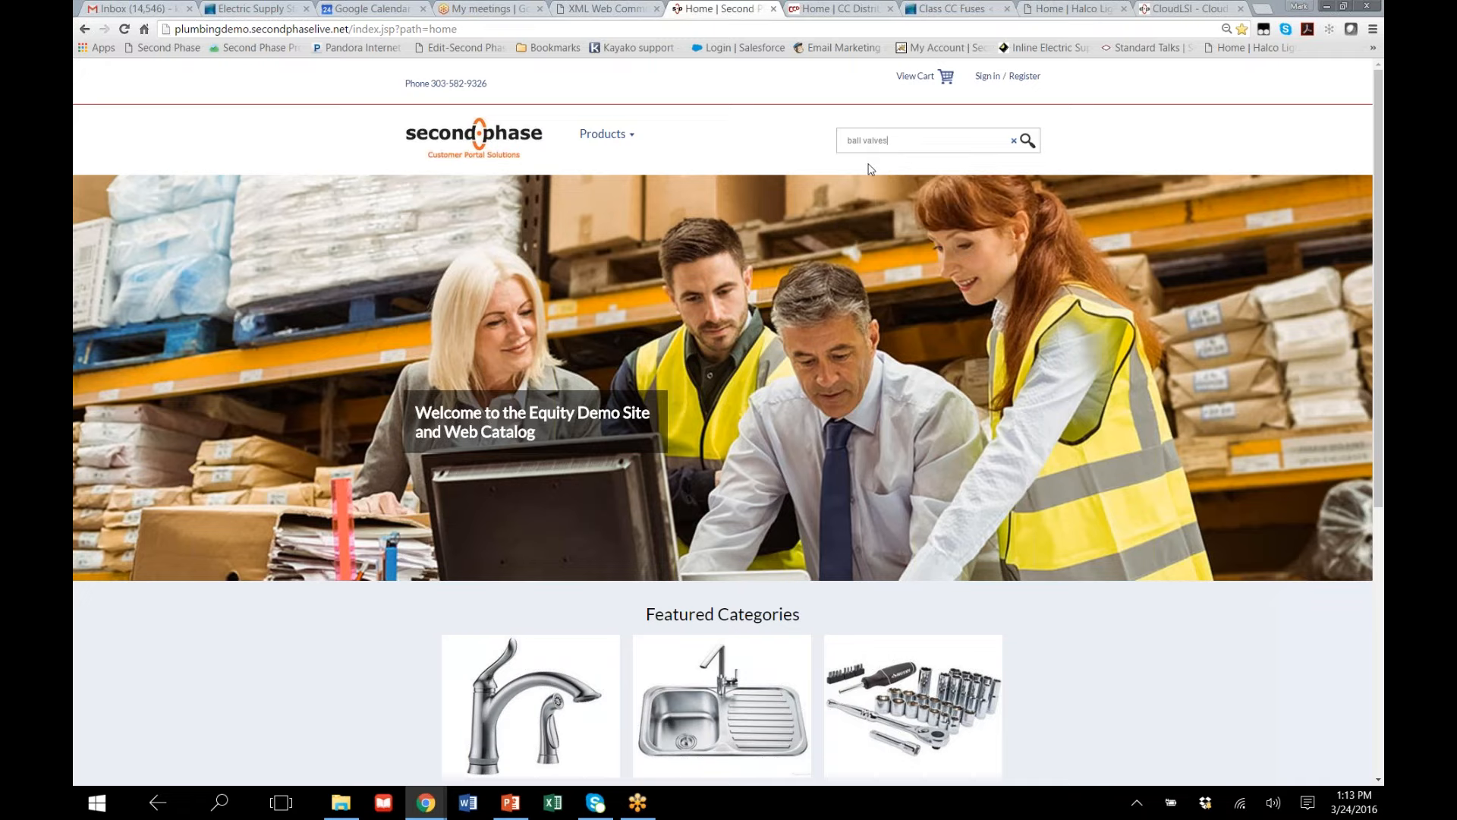
key("Return")
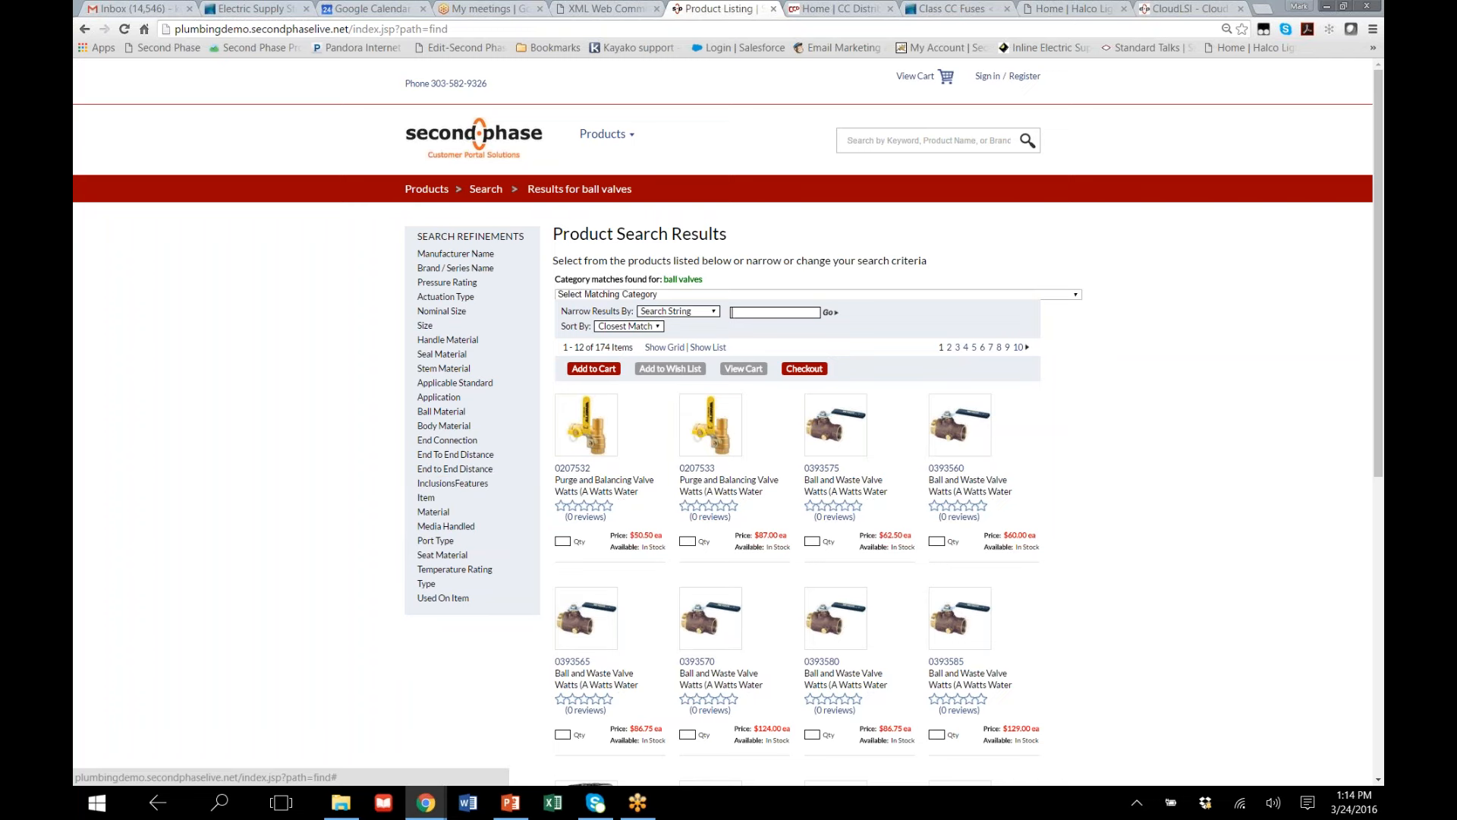
Narrow the ball valve results to manufacturer Legend Valve and pressure rating 400 PSI CWP
left_click(476, 255)
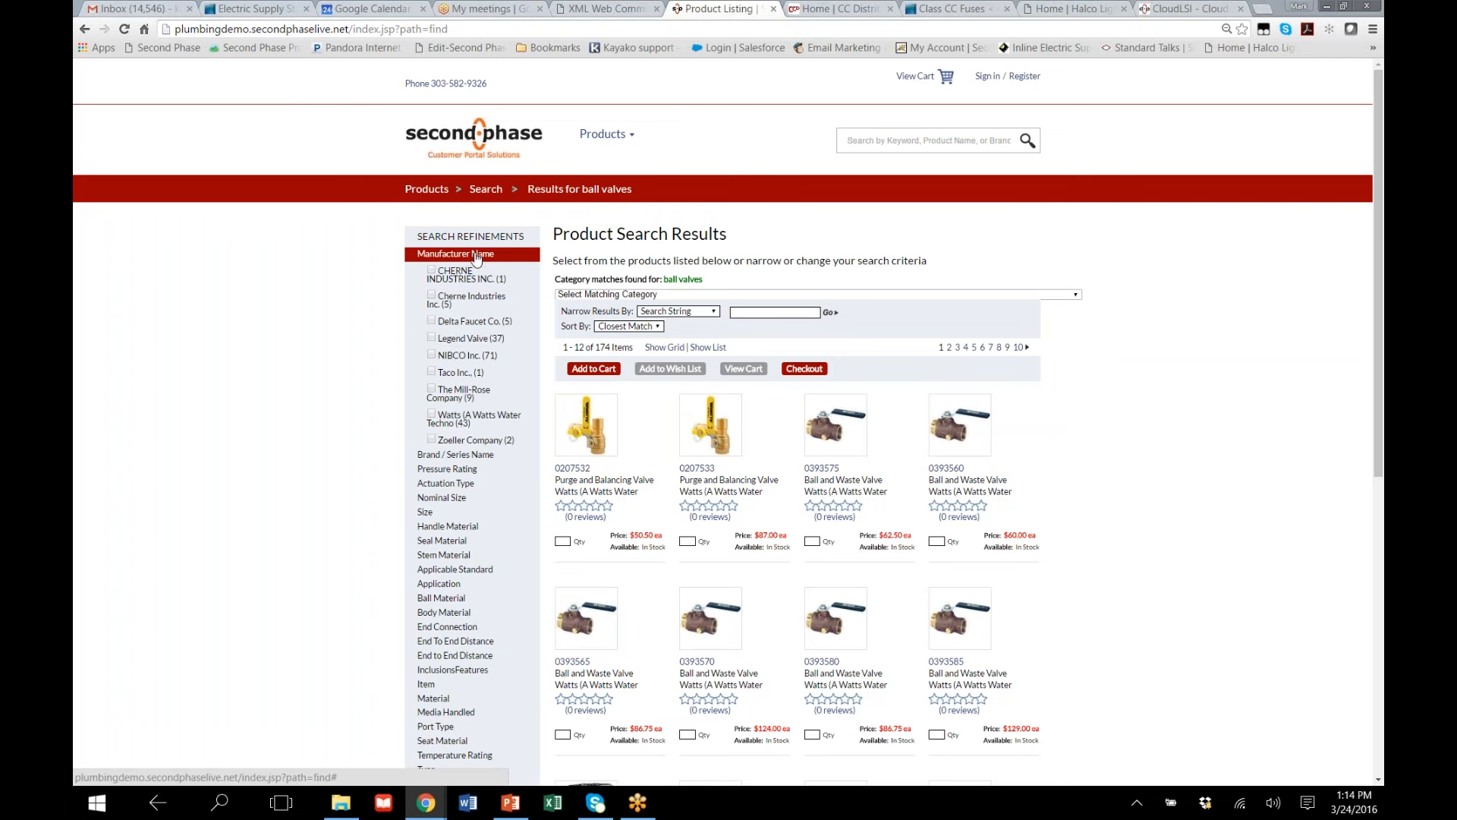
left_click(433, 338)
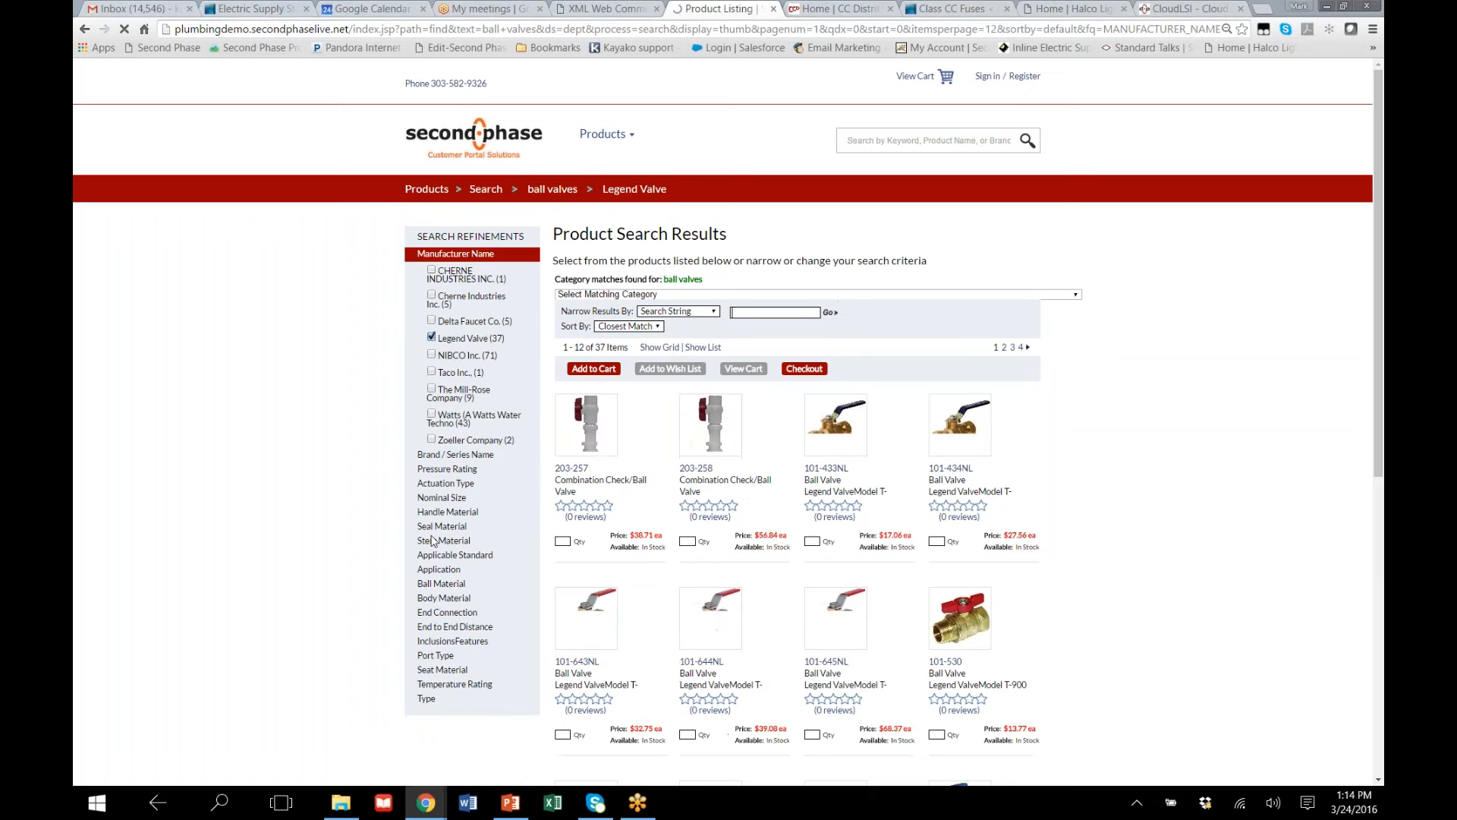
left_click(448, 470)
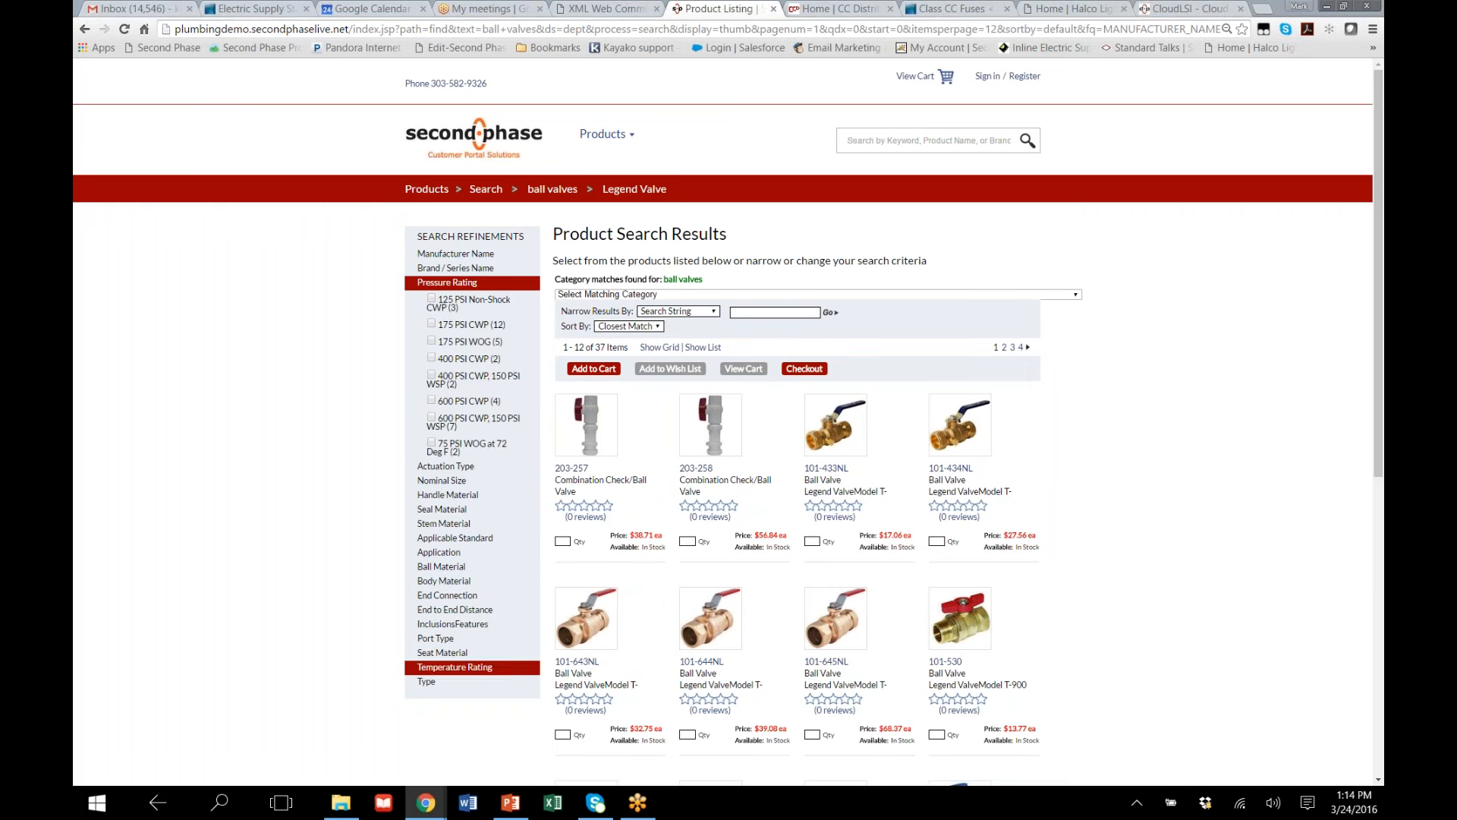
left_click(432, 359)
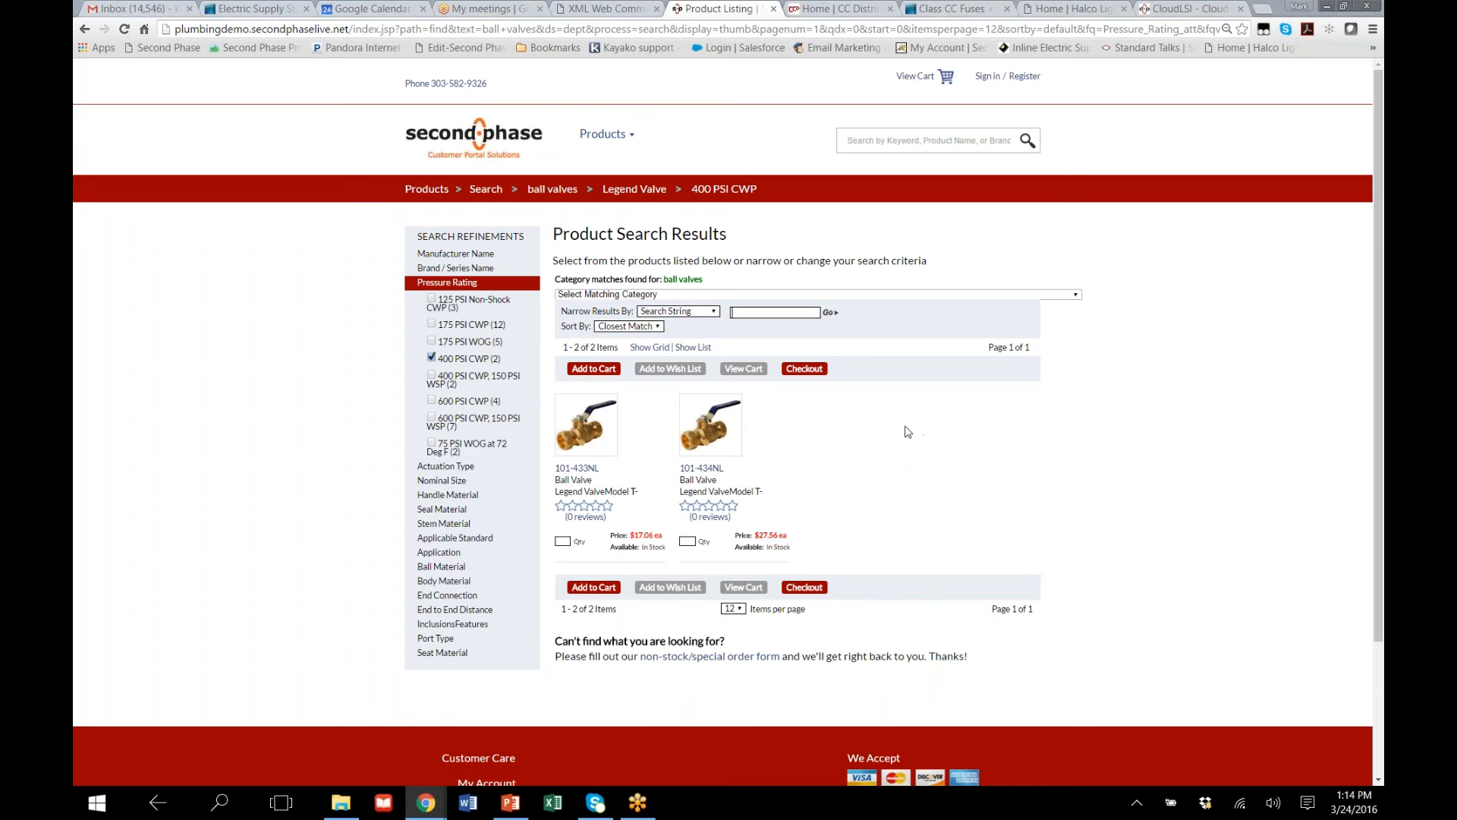
Open ball valve 101-433NL and review its resources and specifications
left_click(565, 471)
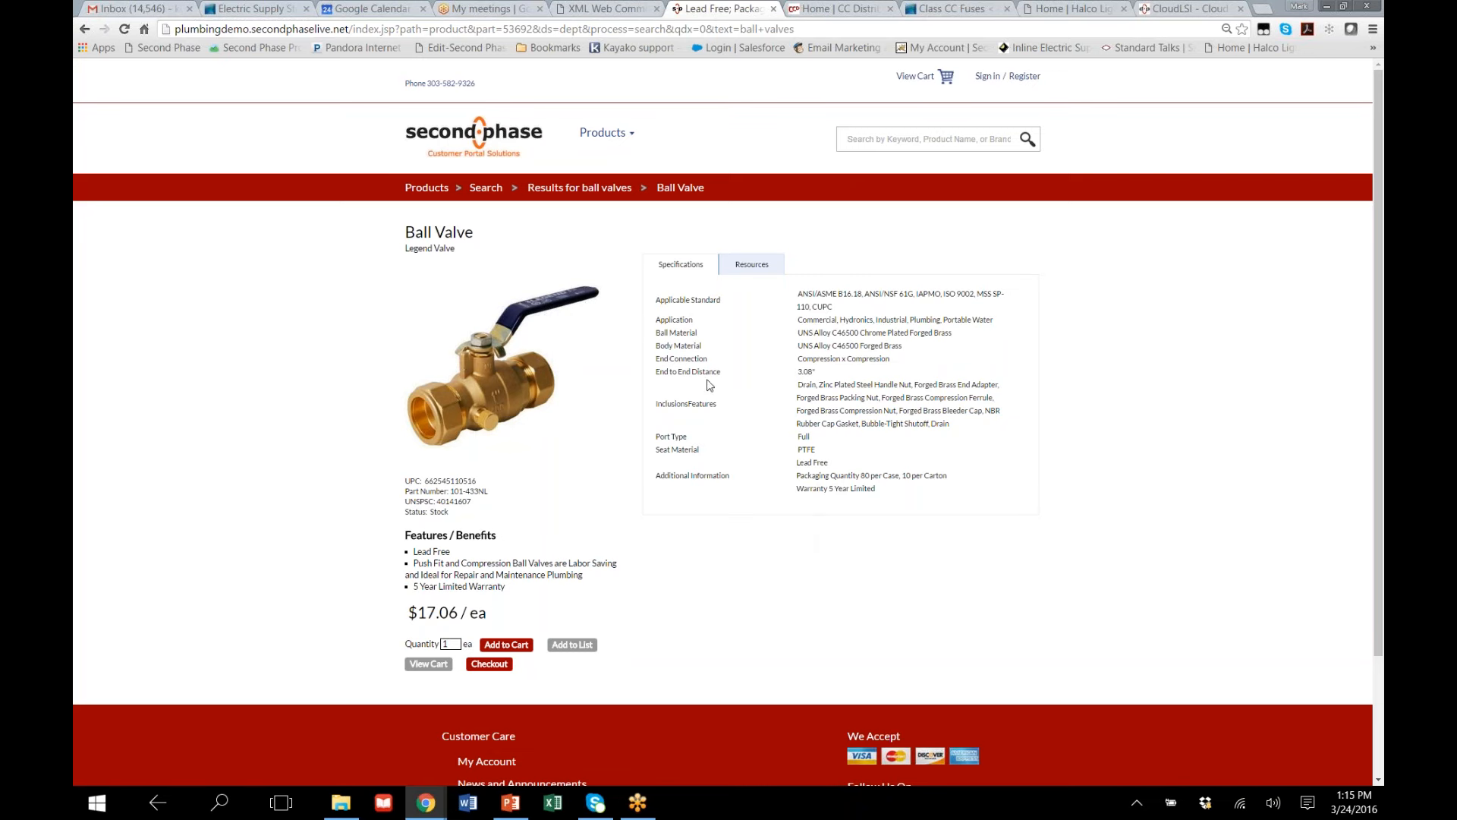
left_click(752, 264)
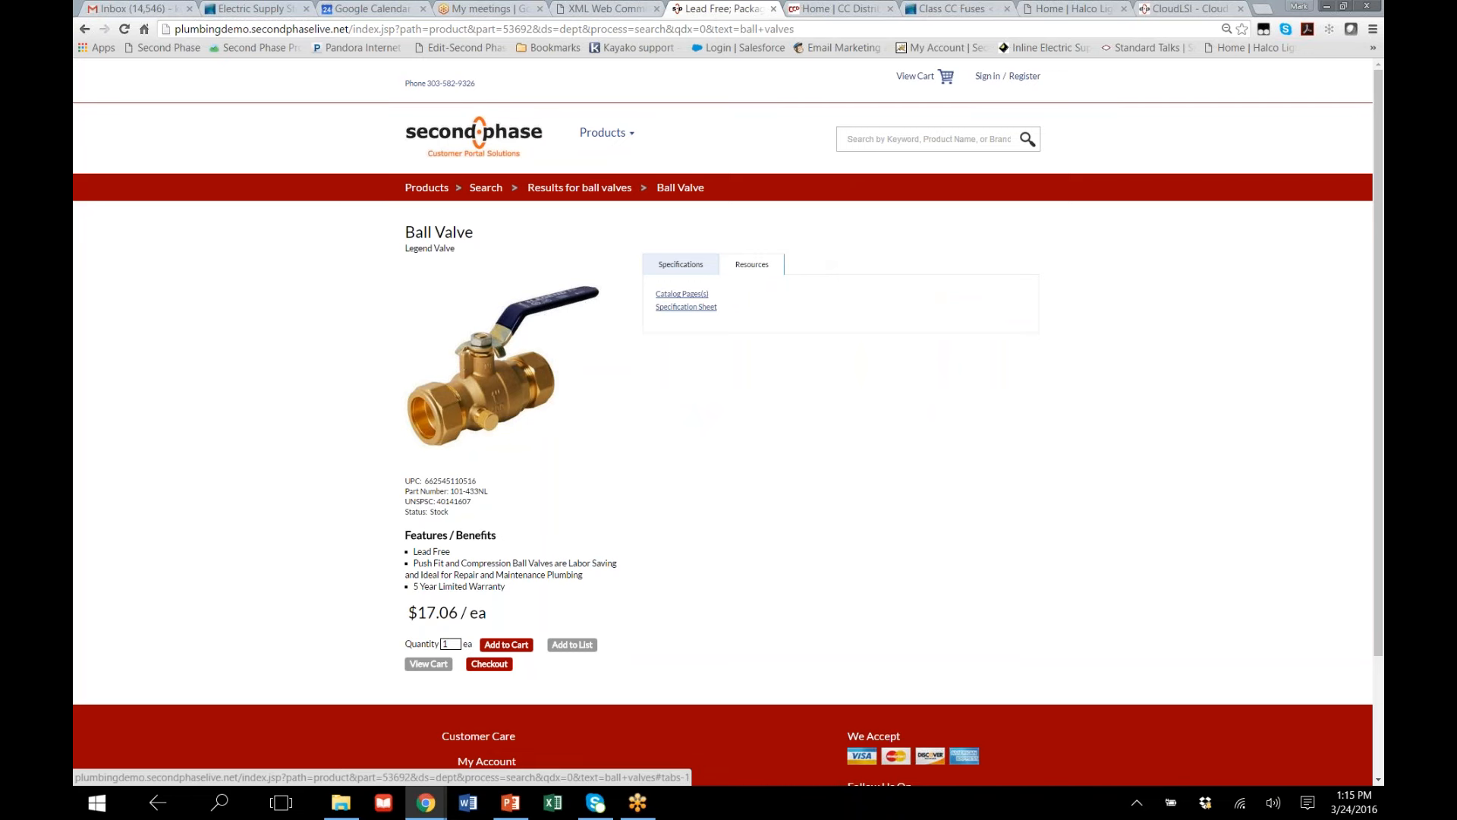
left_click(678, 265)
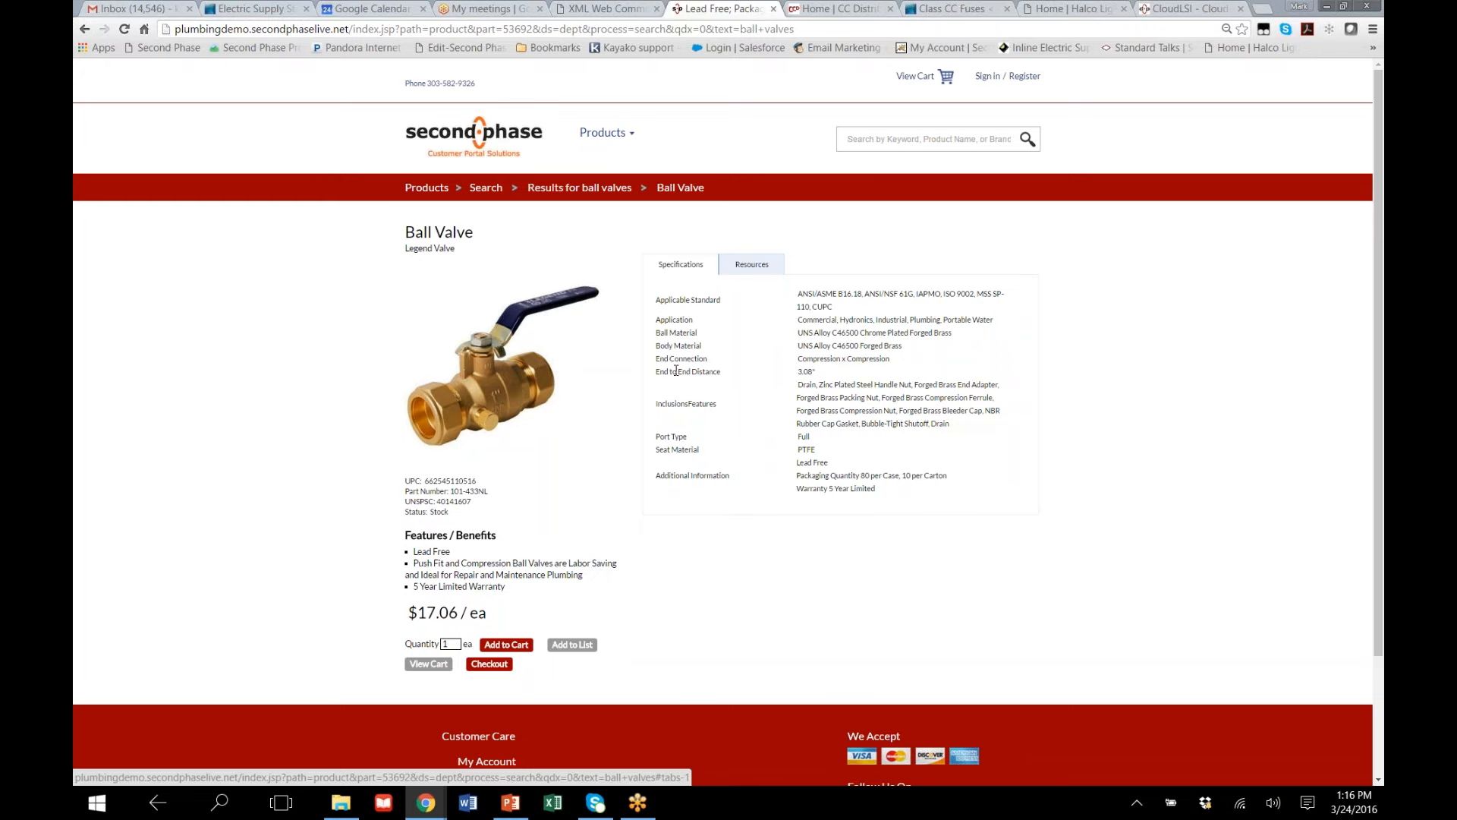
Switch to the CC Distributors site and browse through Plumbing and Kitchens faucets to the Single Handle category
left_click(830, 11)
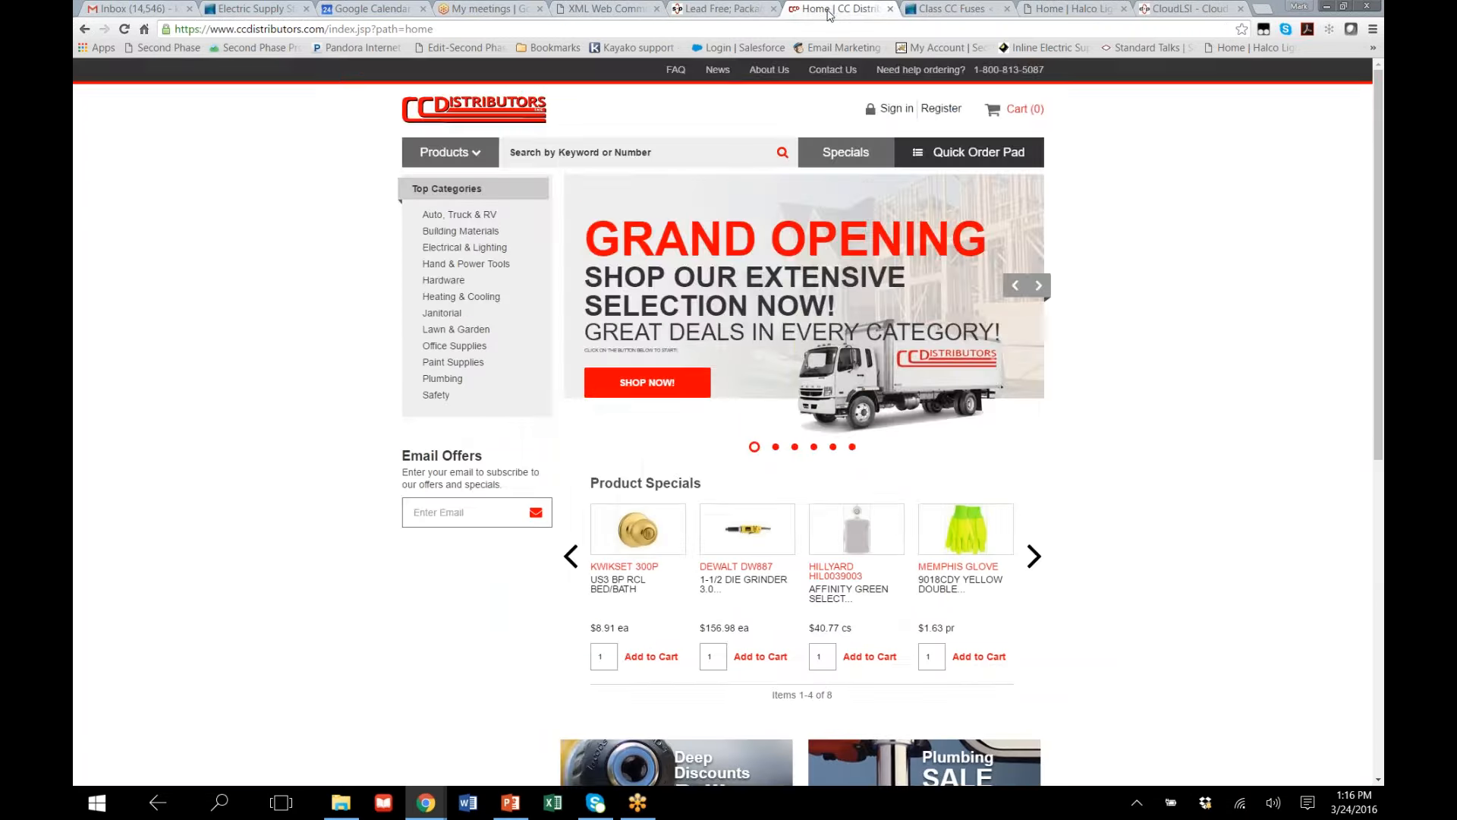
scroll(1093, 461, "down", 4)
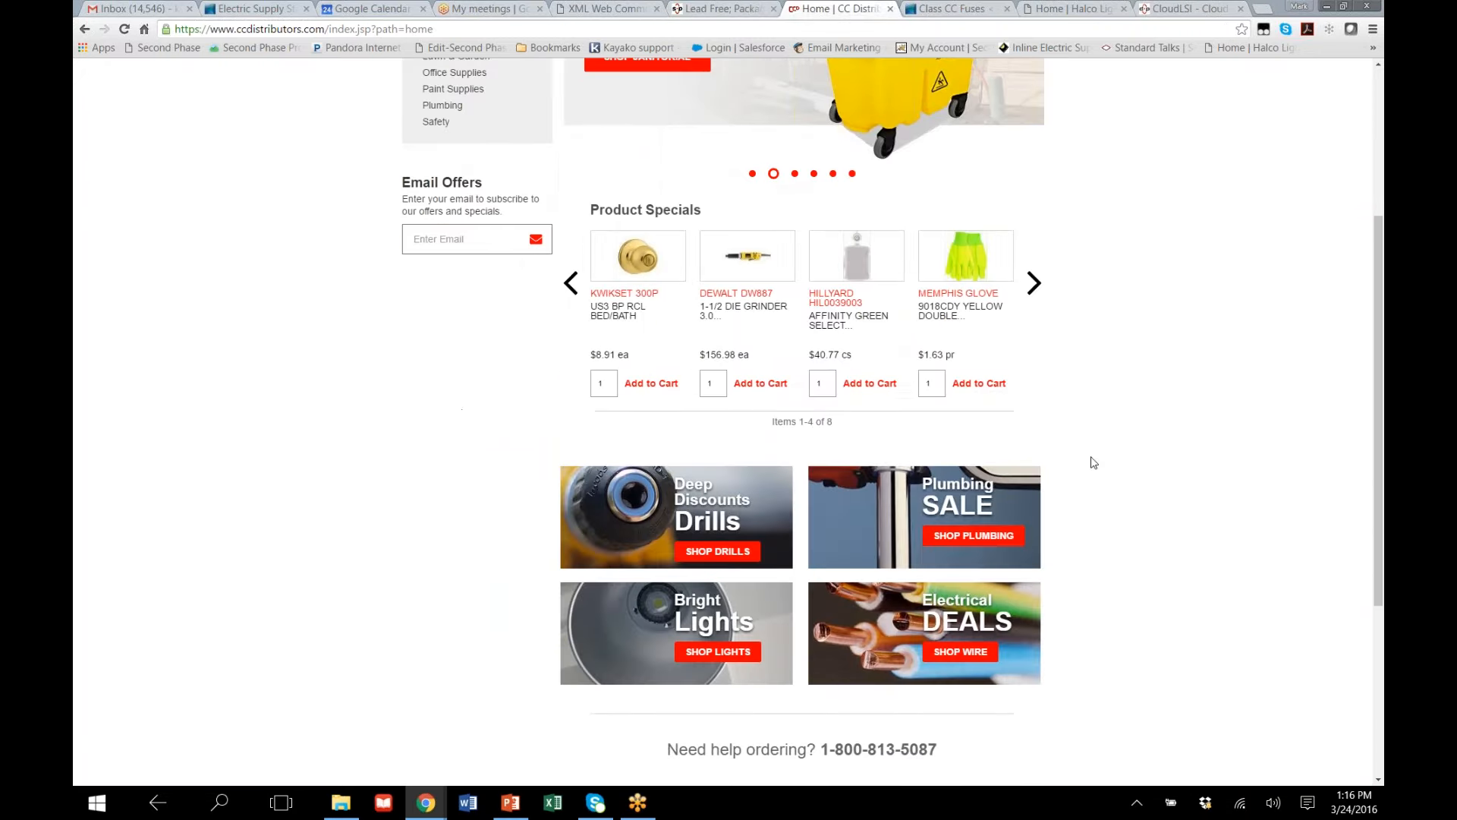
left_click(958, 540)
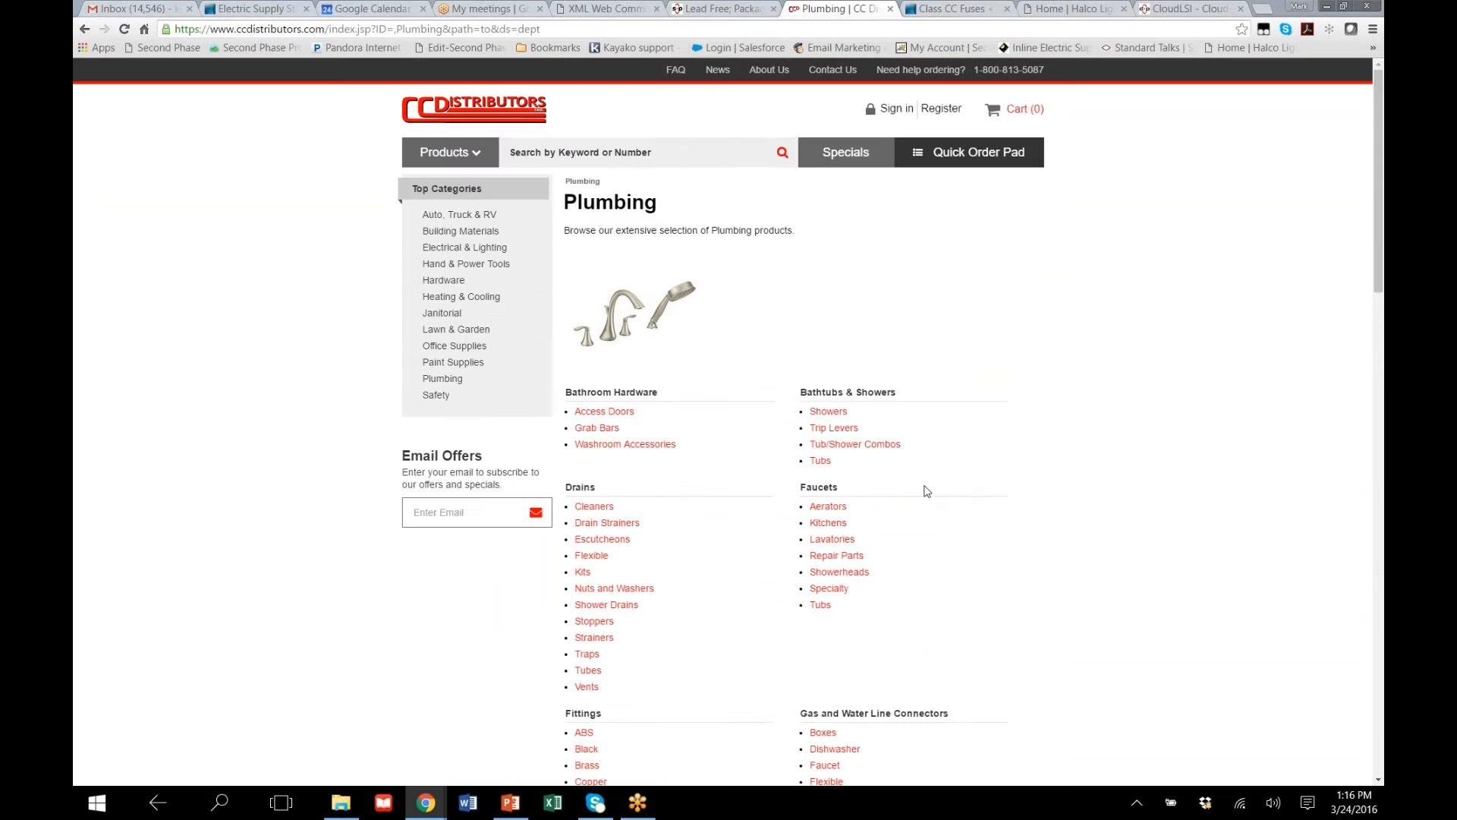
left_click(828, 525)
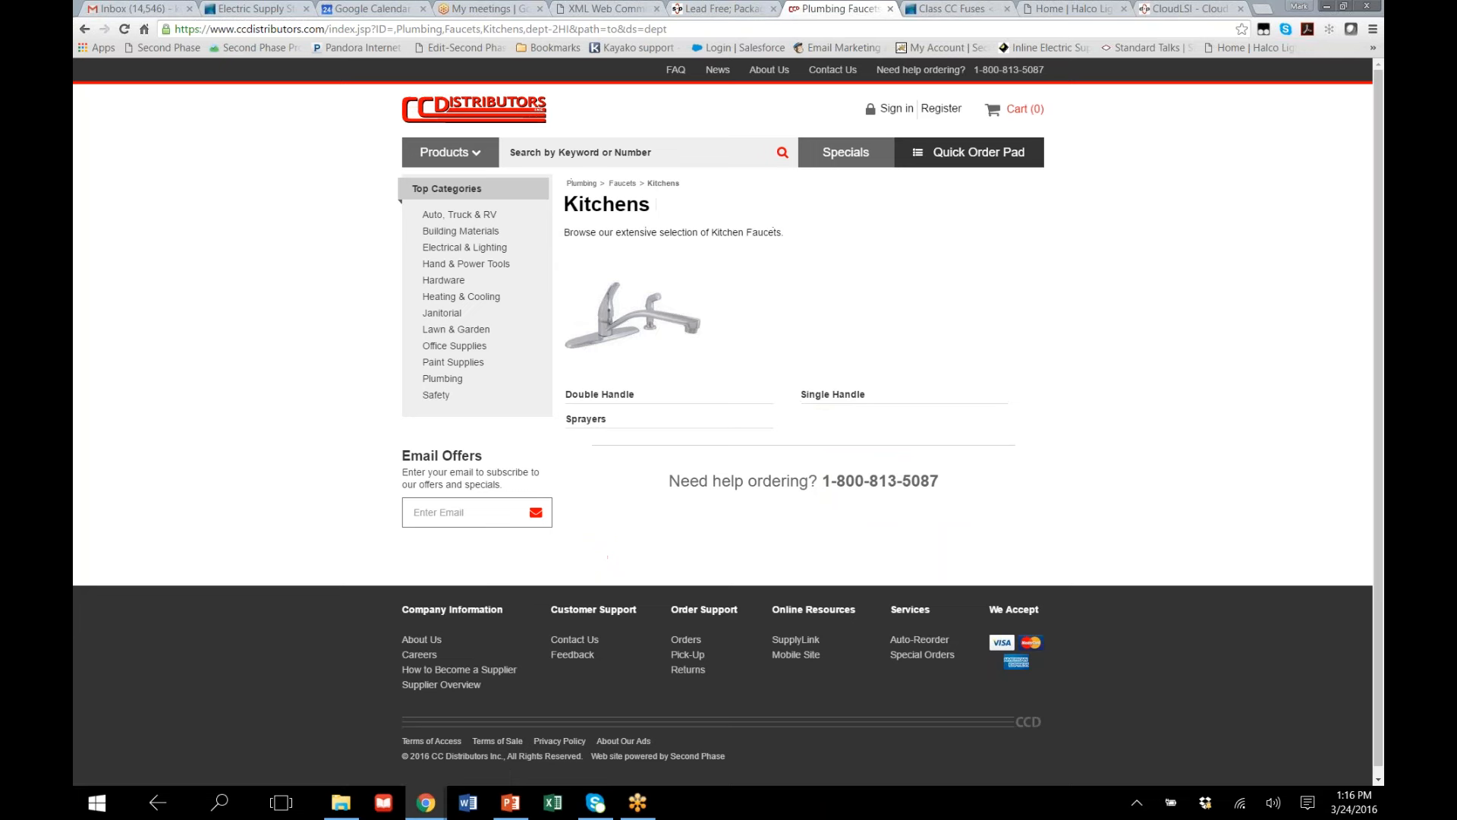
left_click(834, 395)
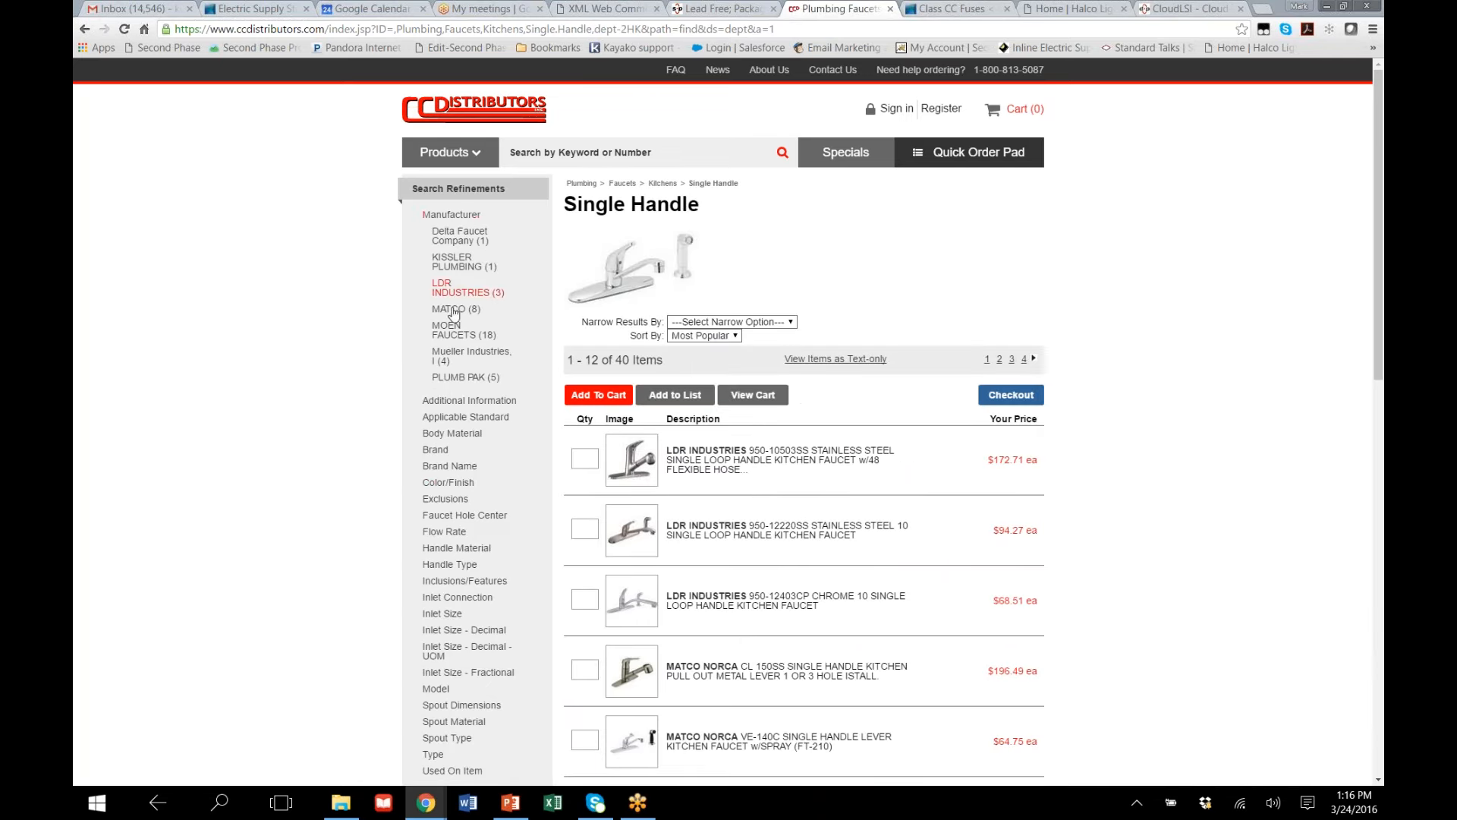
Examine the search refinements for single handle kitchen faucets, expanding the Flow Rate and Color/Finish options
scroll(441, 497, "down", 3)
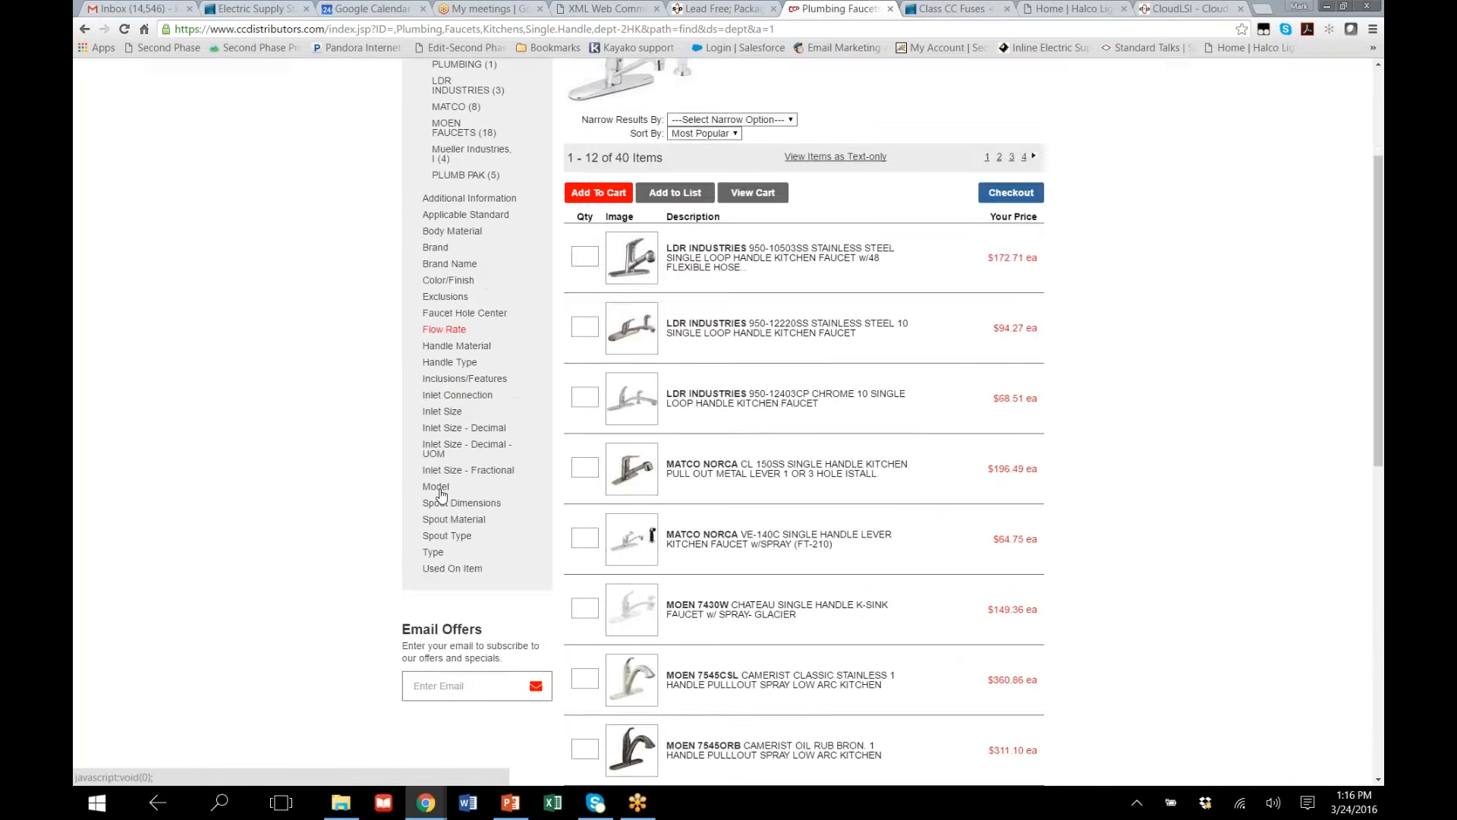
scroll(442, 494, "up", 3)
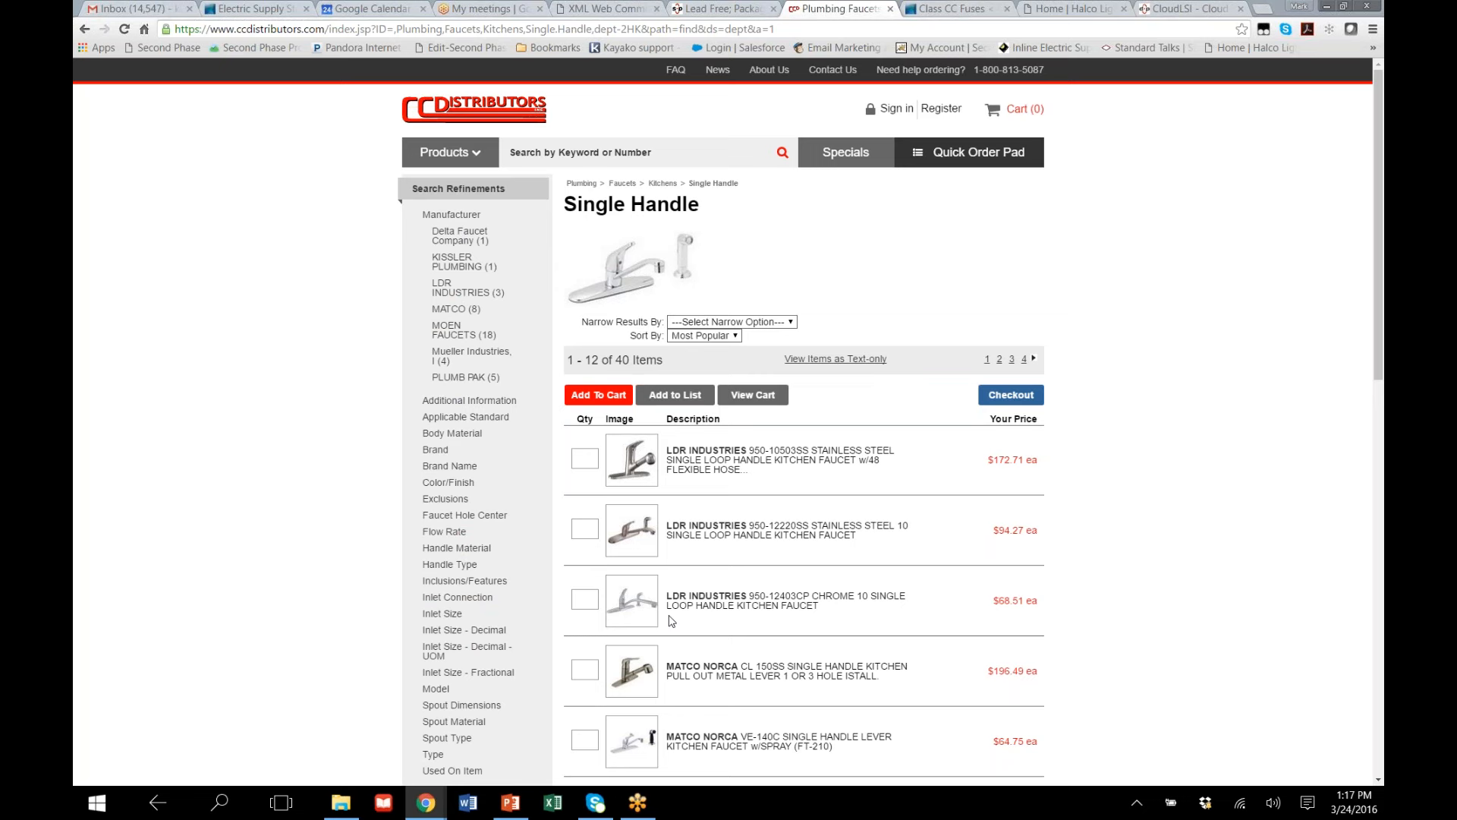
left_click(446, 533)
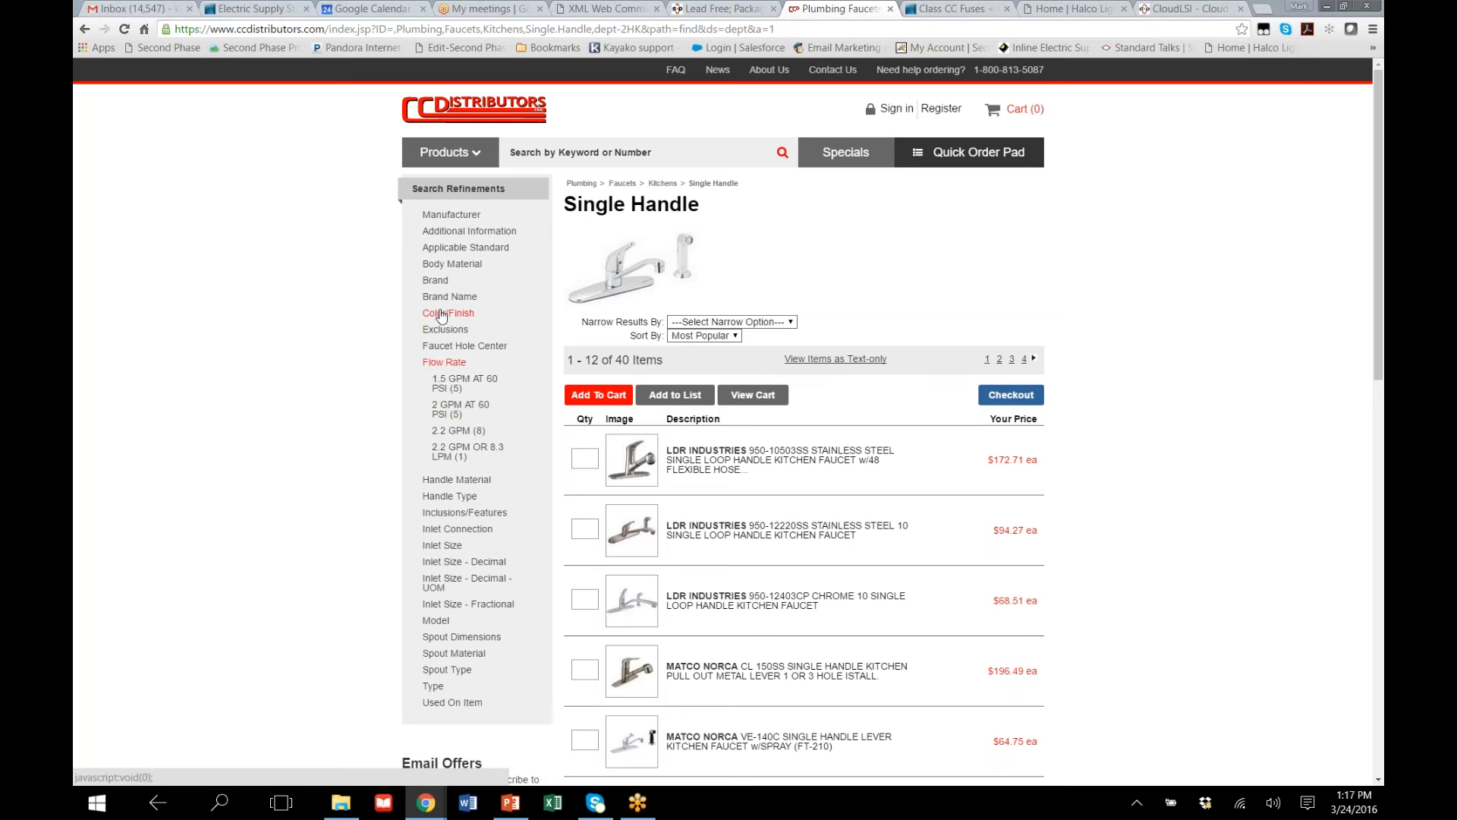
left_click(445, 313)
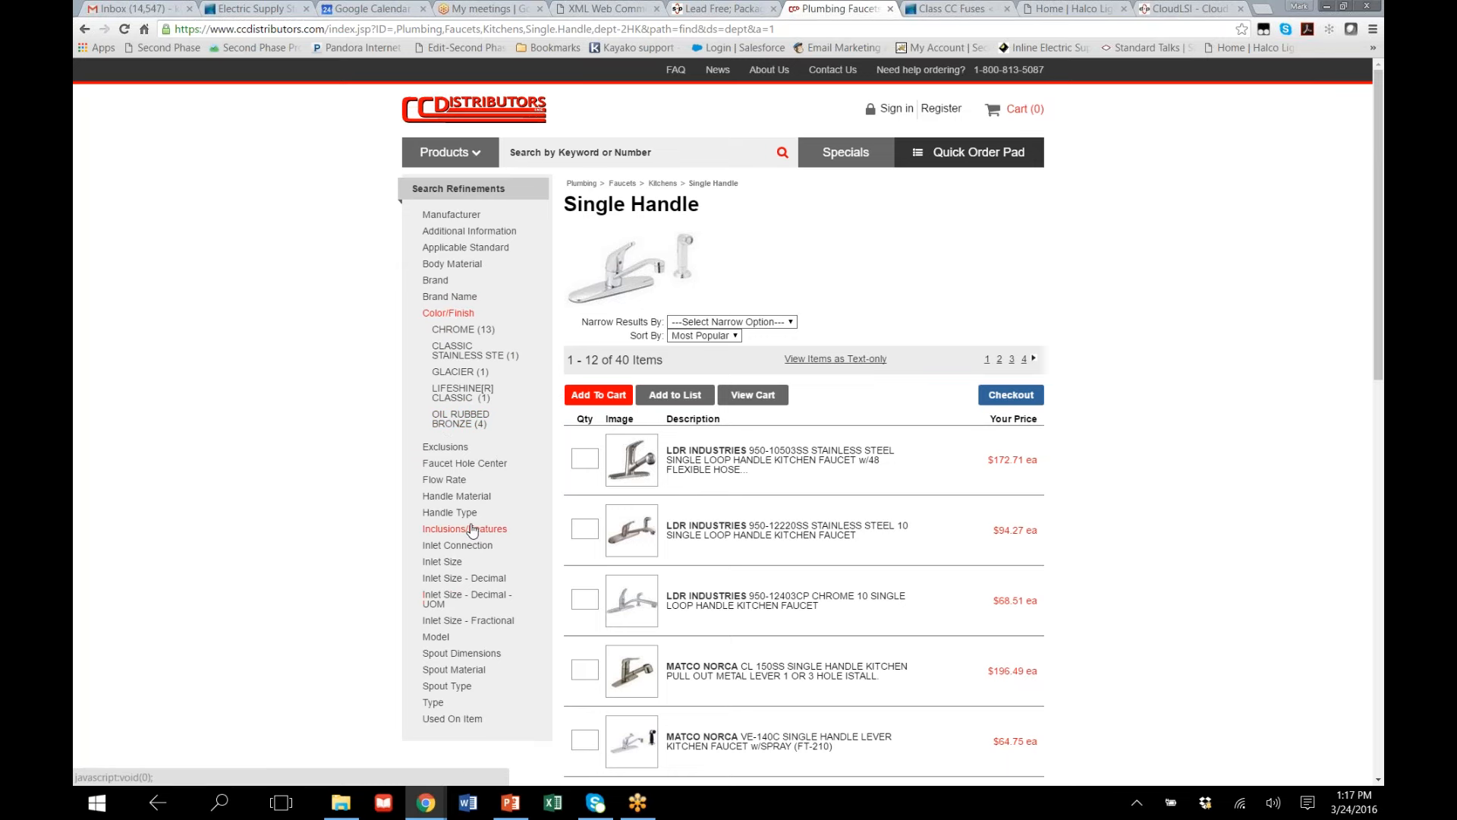
scroll(472, 530, "down", 4)
scroll(472, 530, "up", 4)
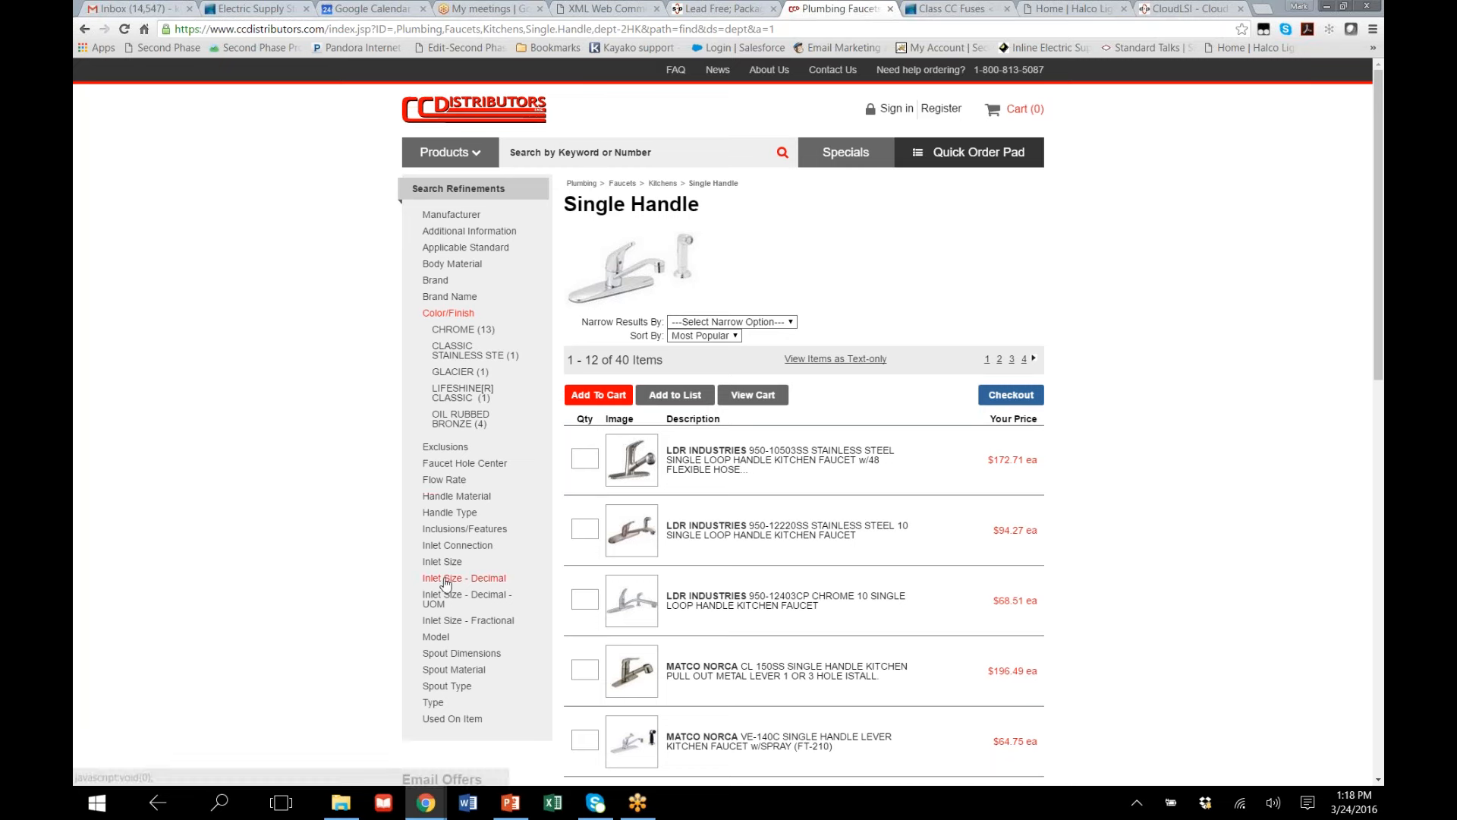
Switch to the Codale site, expand all fuse types and filter the Class CC Fuses by "Current Limiting, Fast Acti"
left_click(949, 10)
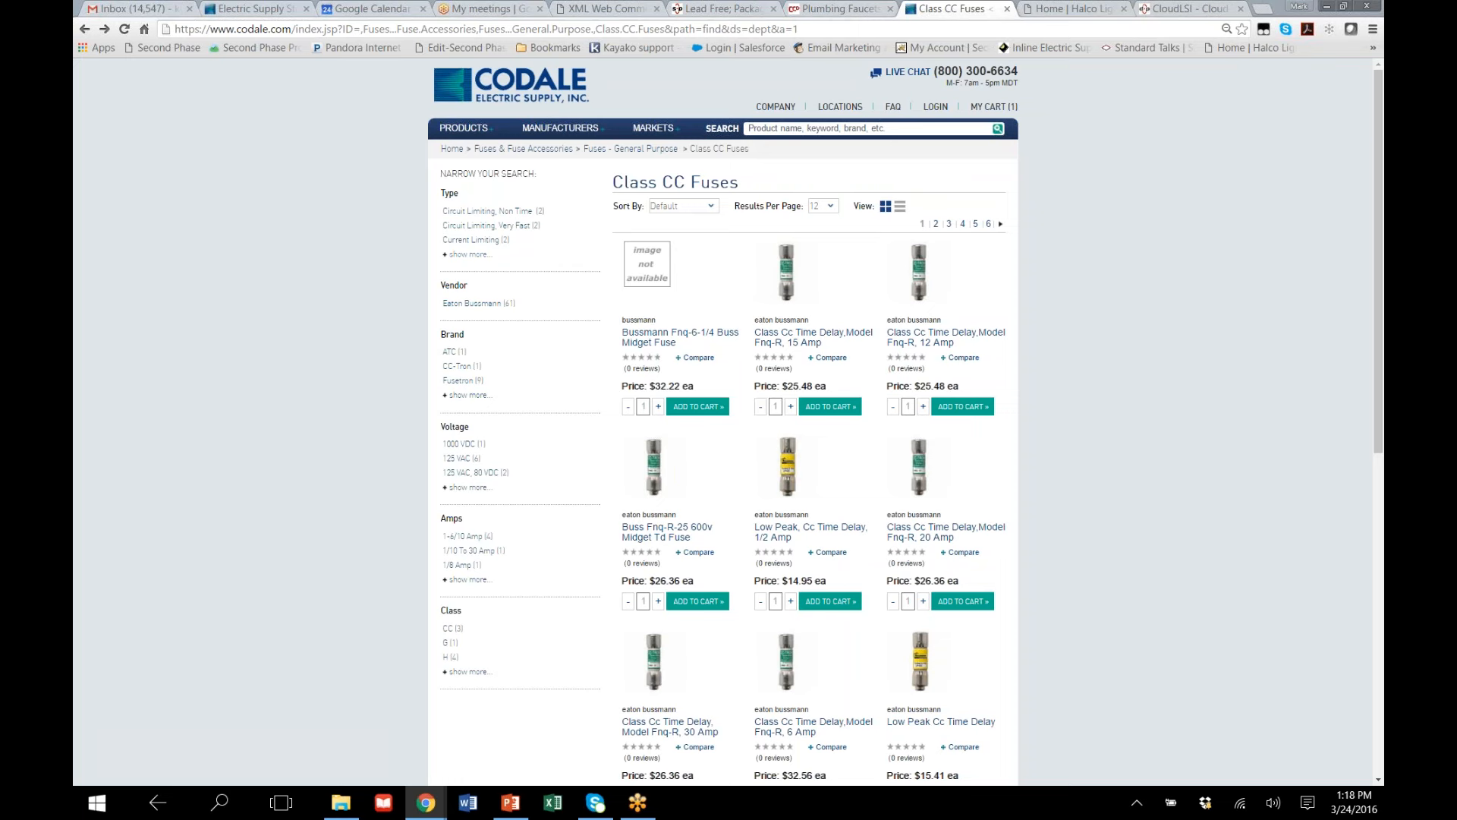
left_click(460, 254)
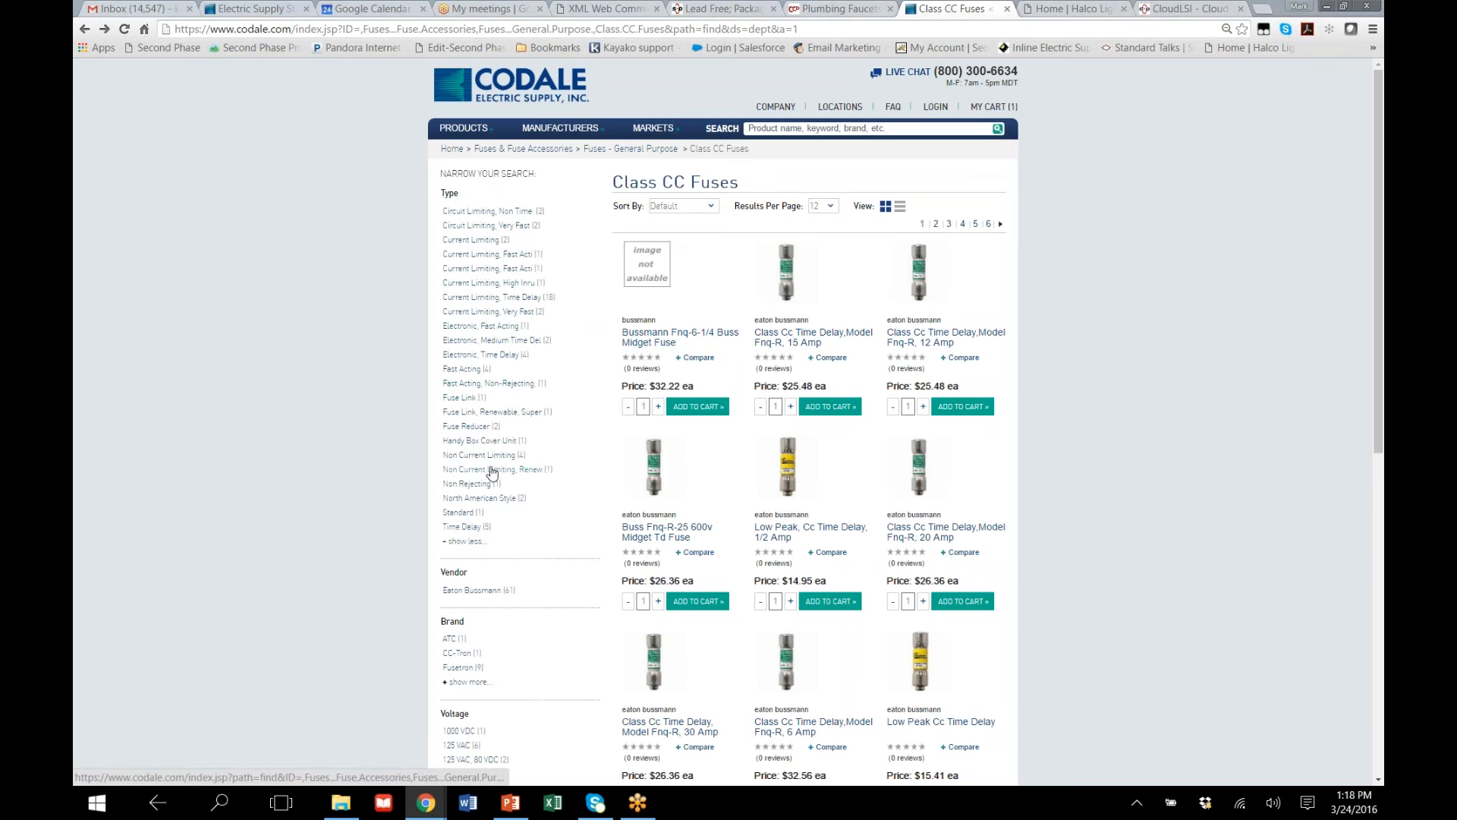
left_click(478, 258)
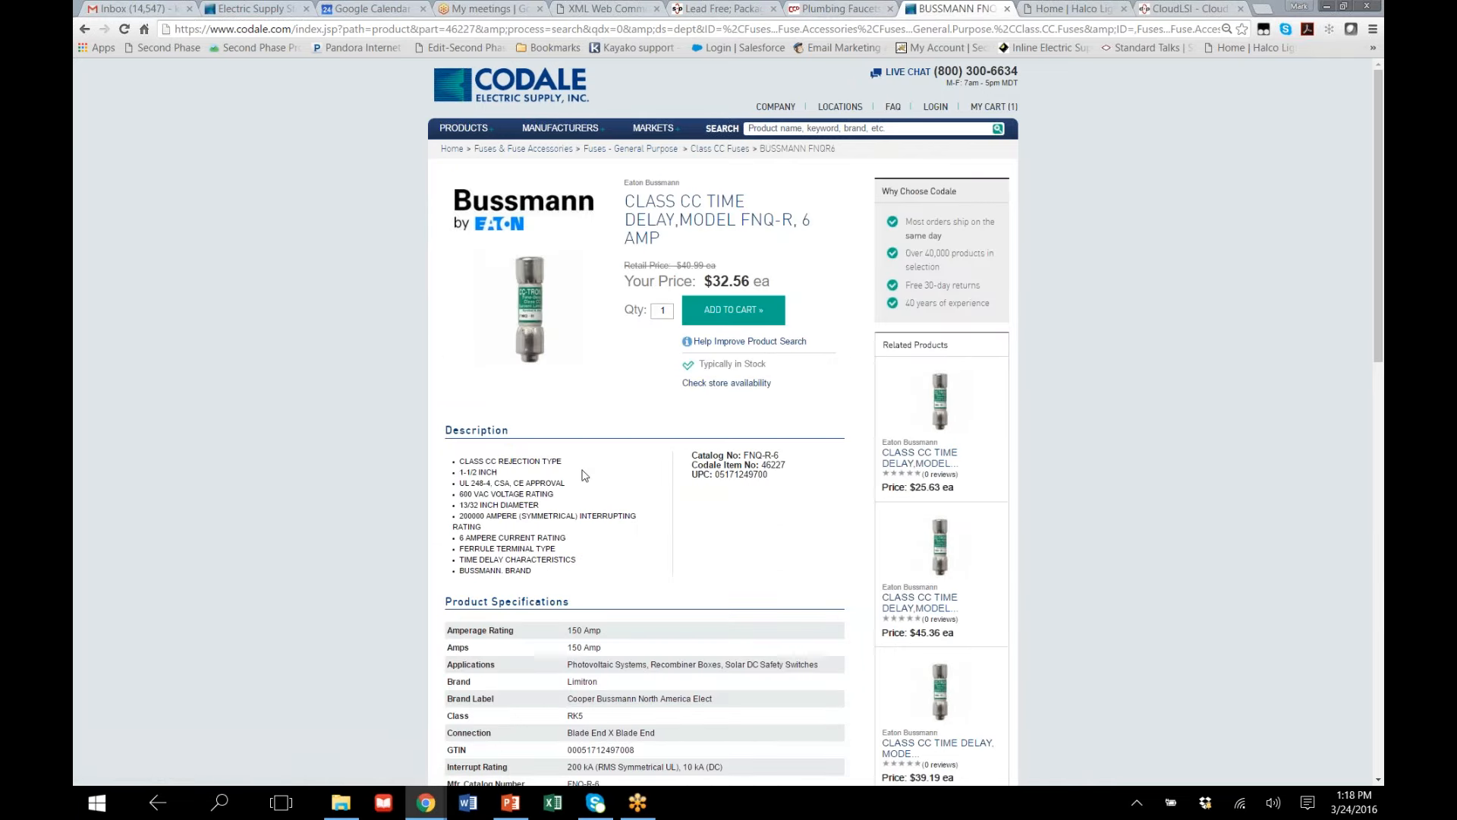
Review the description and product specifications of the Class CC Time Delay FNQ-R 6 Amp fuse
scroll(505, 478, "down", 2)
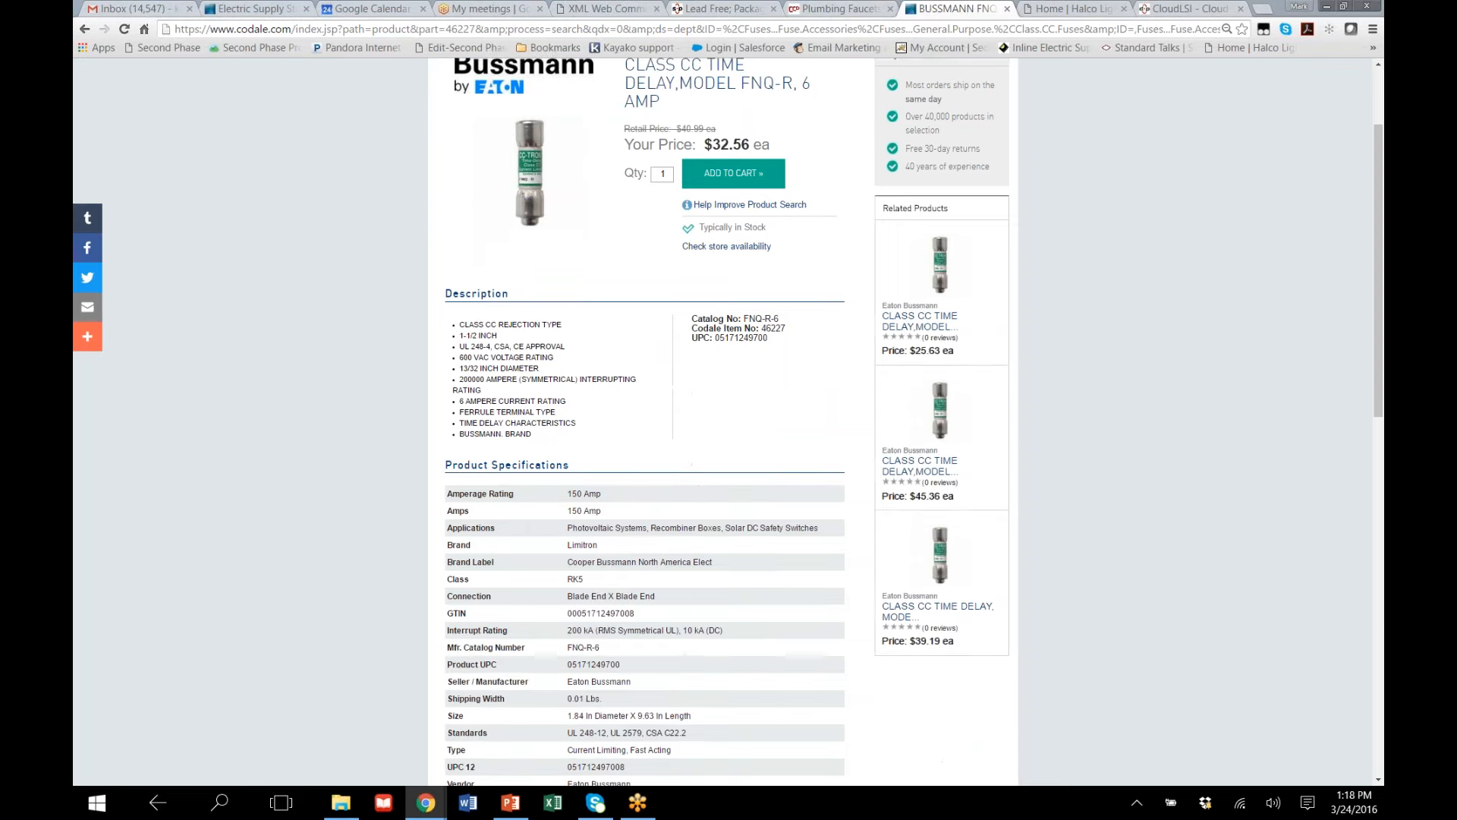
scroll(582, 524, "down", 3)
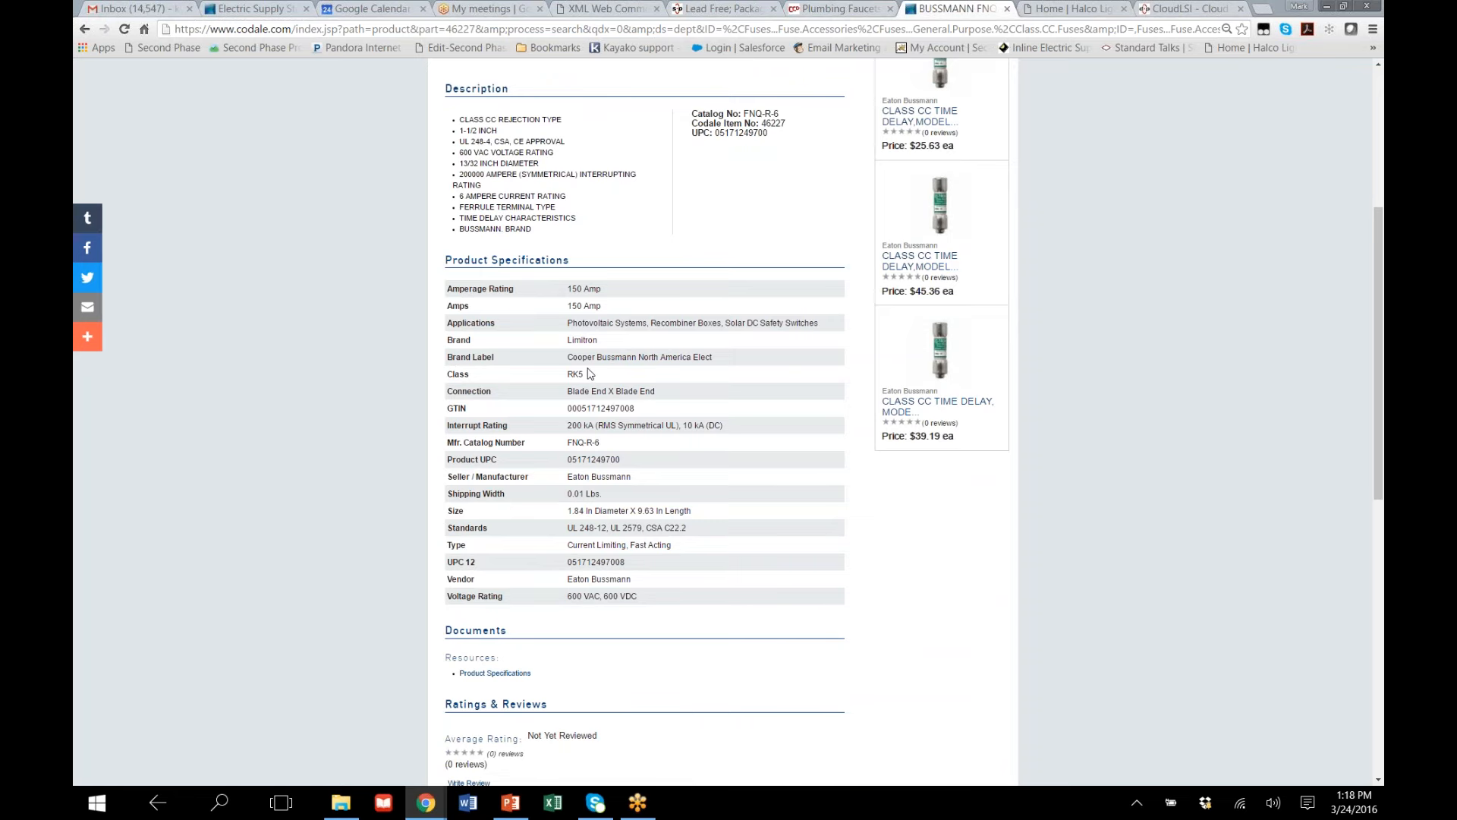
scroll(590, 373, "down", 2)
scroll(568, 428, "up", 3)
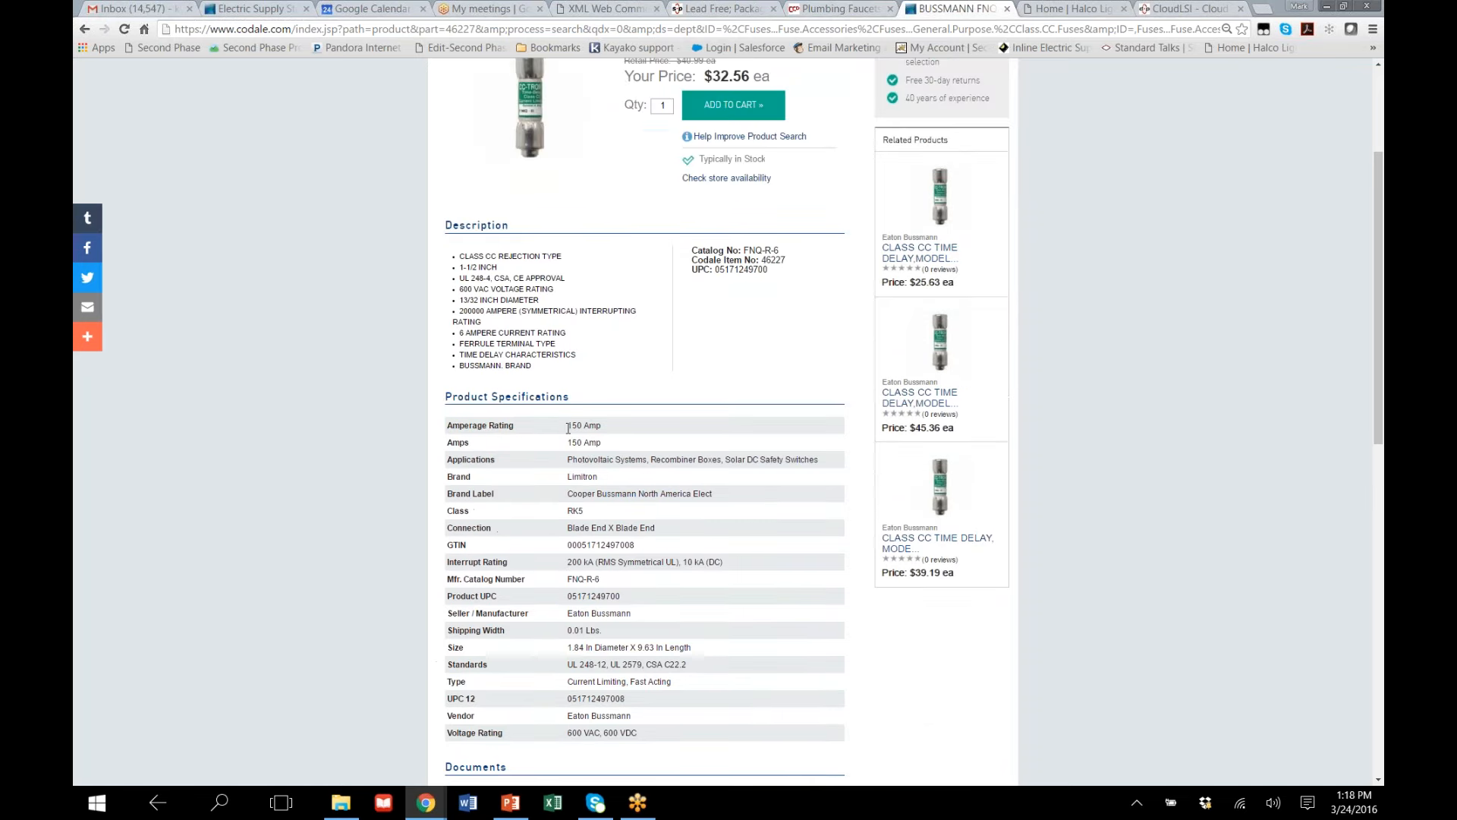
scroll(568, 428, "up", 3)
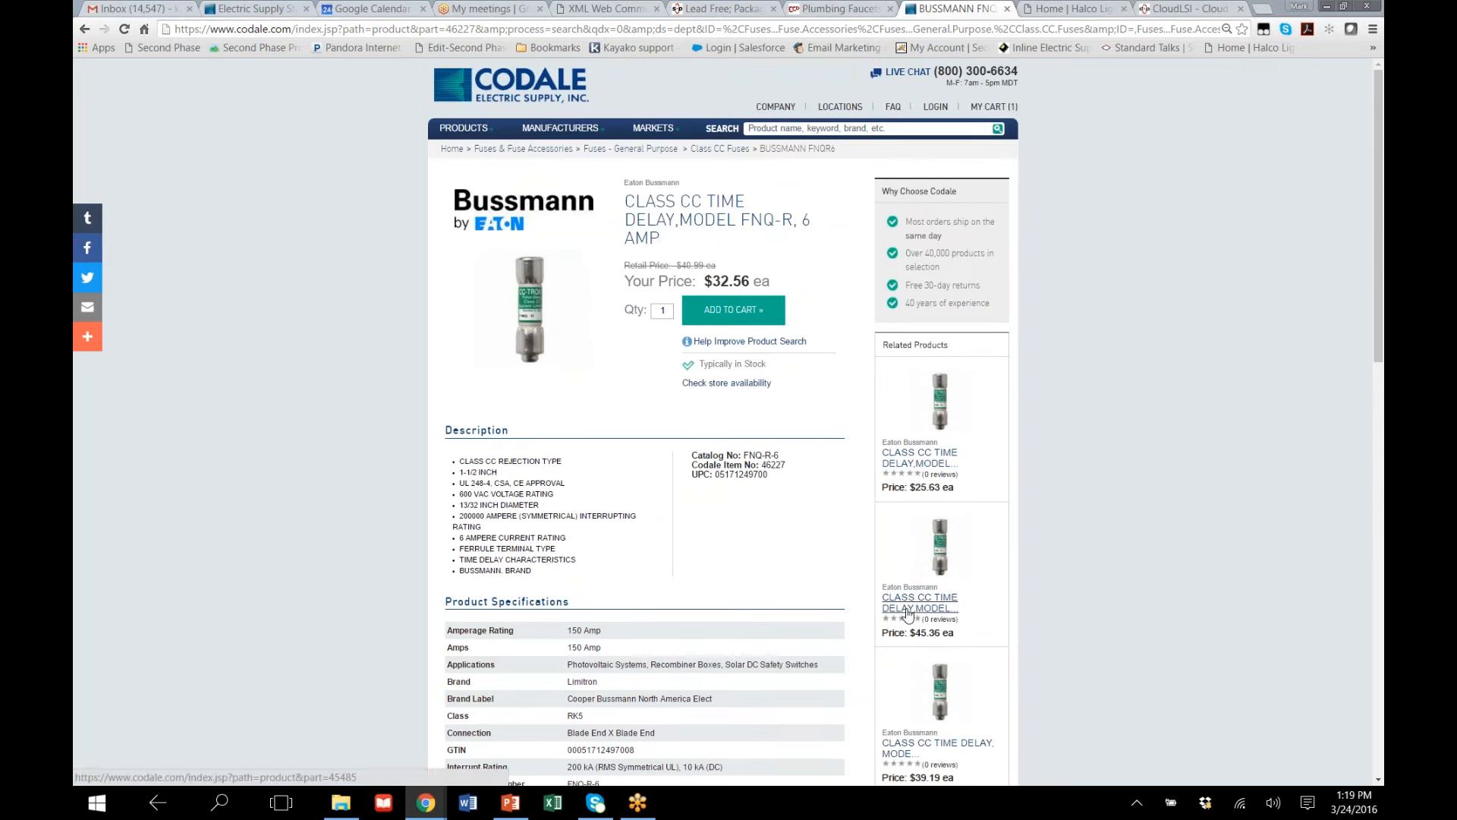
Examine the fuse page's documents, reviews, "Other people have also viewed" and "You last viewed" sections
scroll(904, 727, "down", 1)
scroll(905, 726, "down", 7)
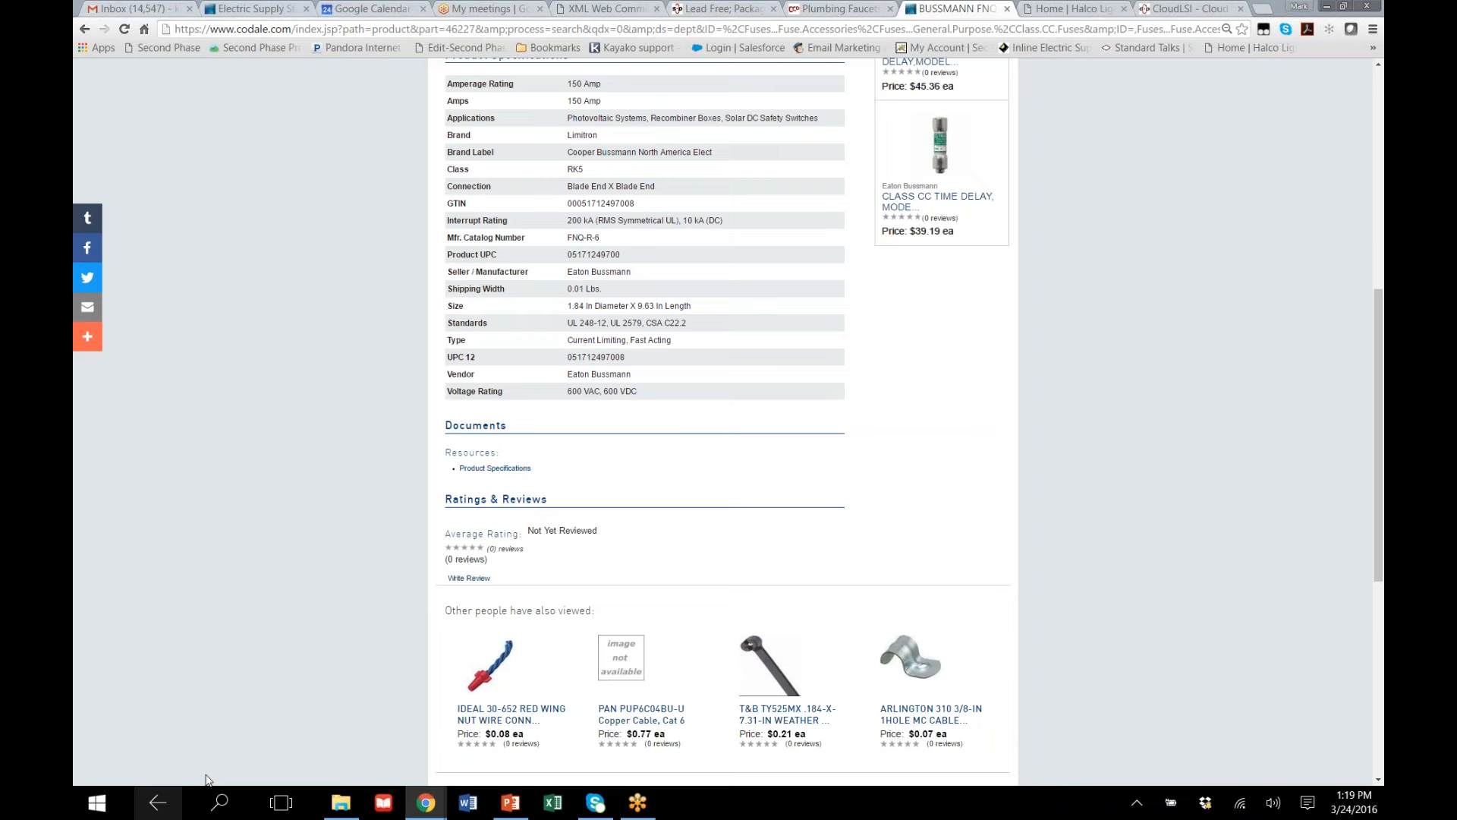
scroll(541, 494, "down", 2)
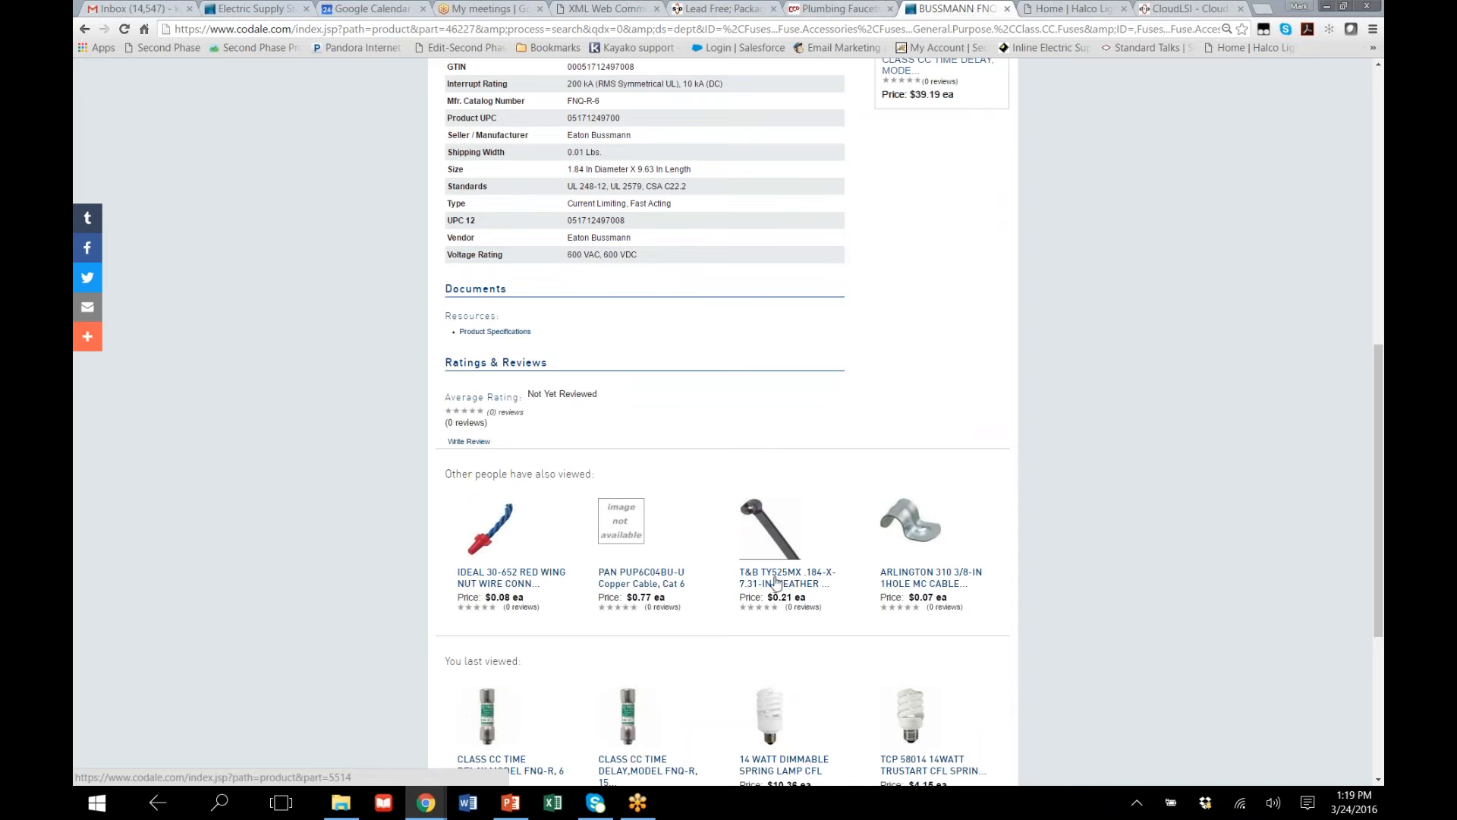
scroll(814, 585, "down", 3)
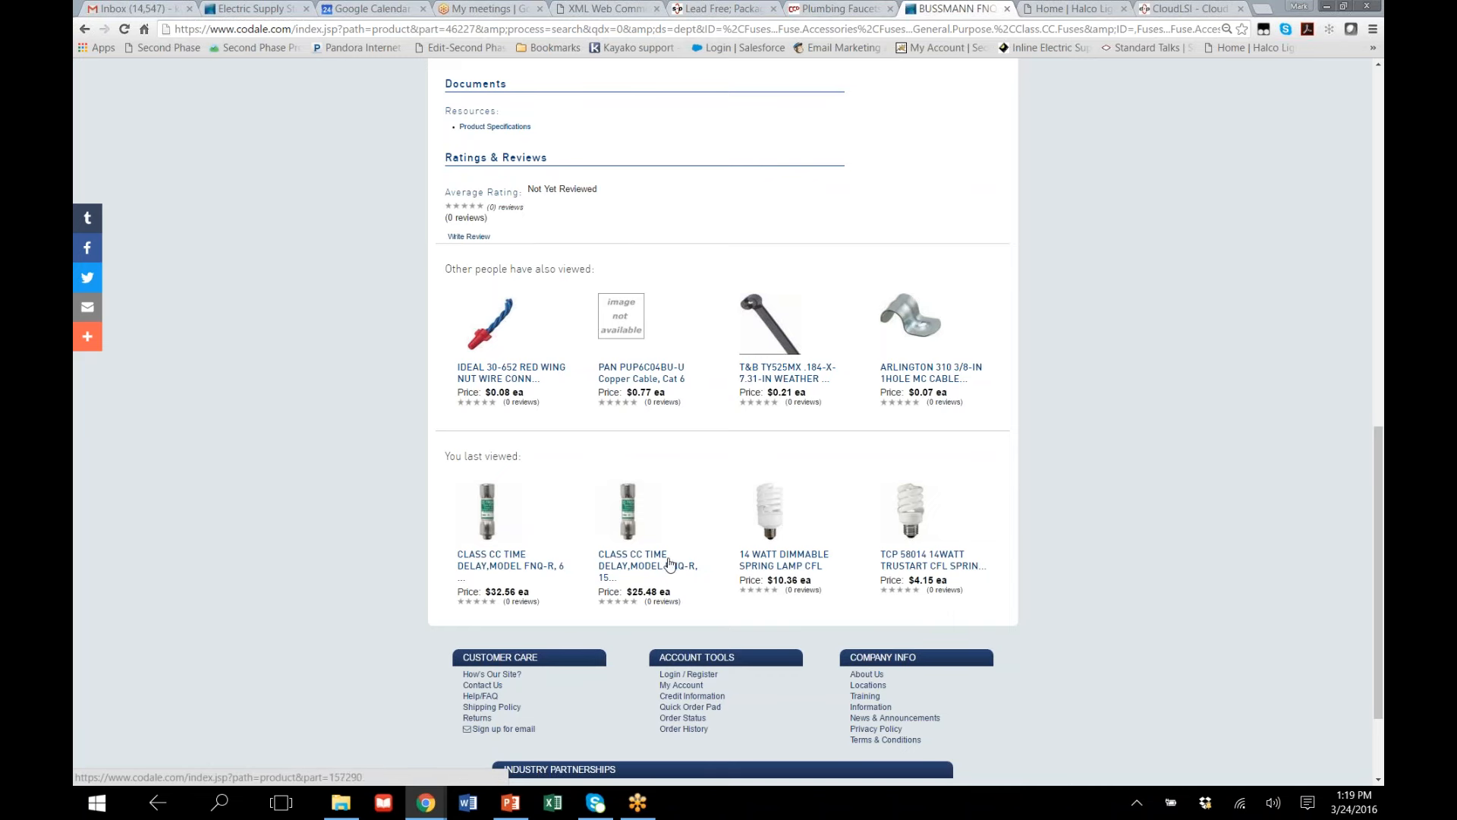
scroll(979, 578, "up", 1)
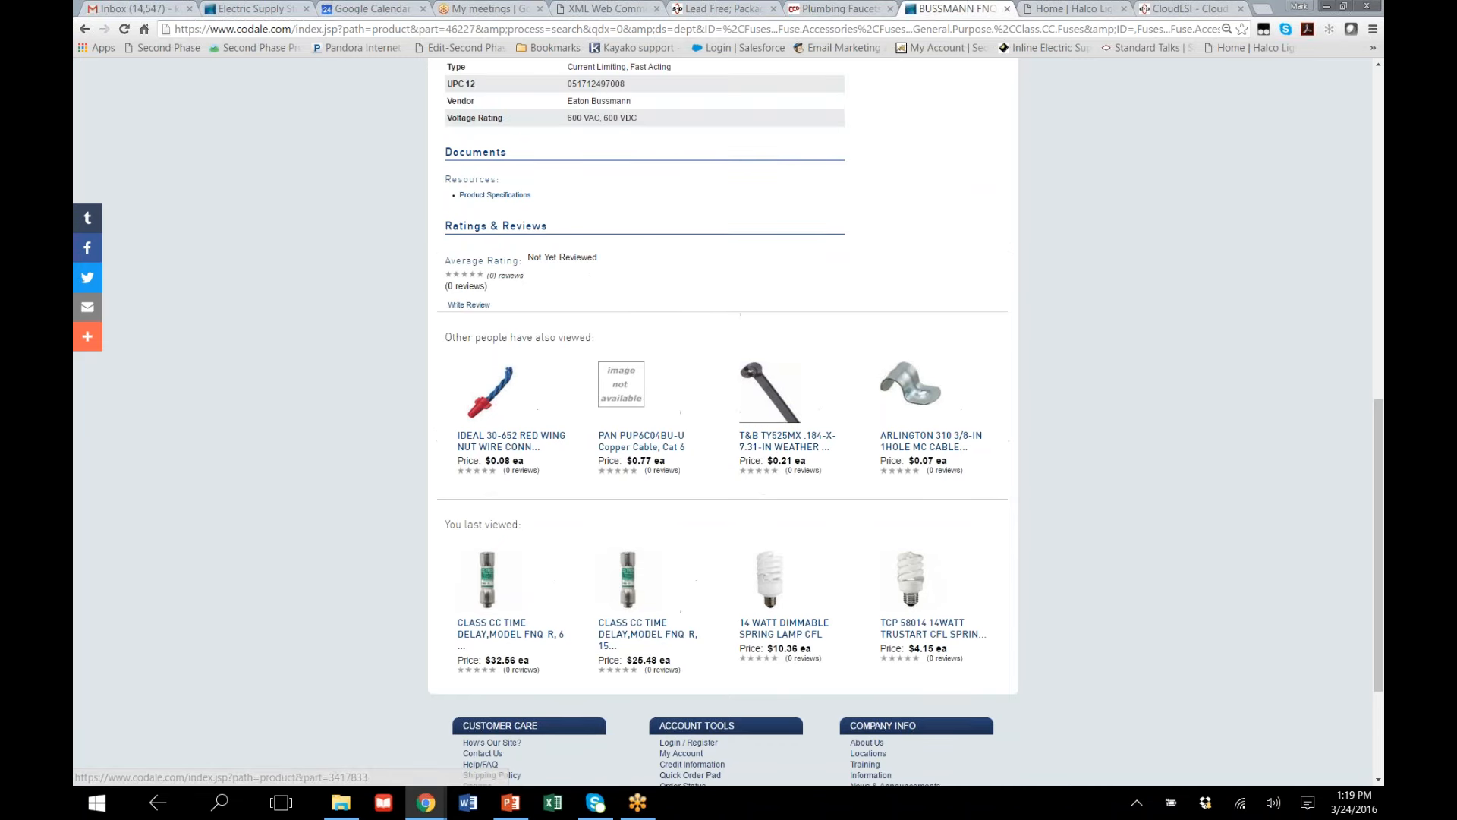
scroll(1002, 550, "up", 2)
scroll(1002, 549, "up", 9)
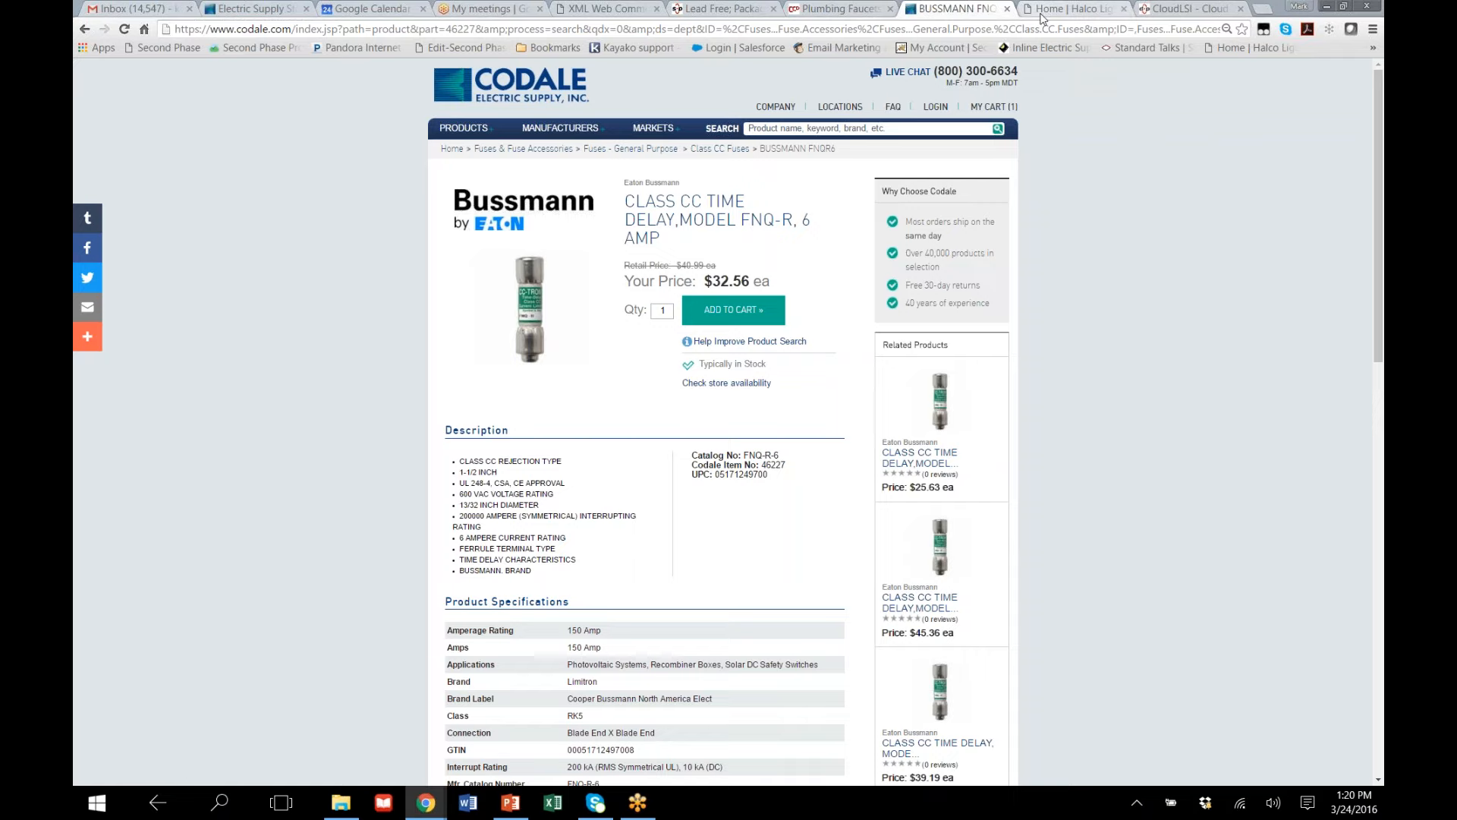
Switch to the Halco Lighting site and look over its home page down to the New Products section
left_click(1042, 18)
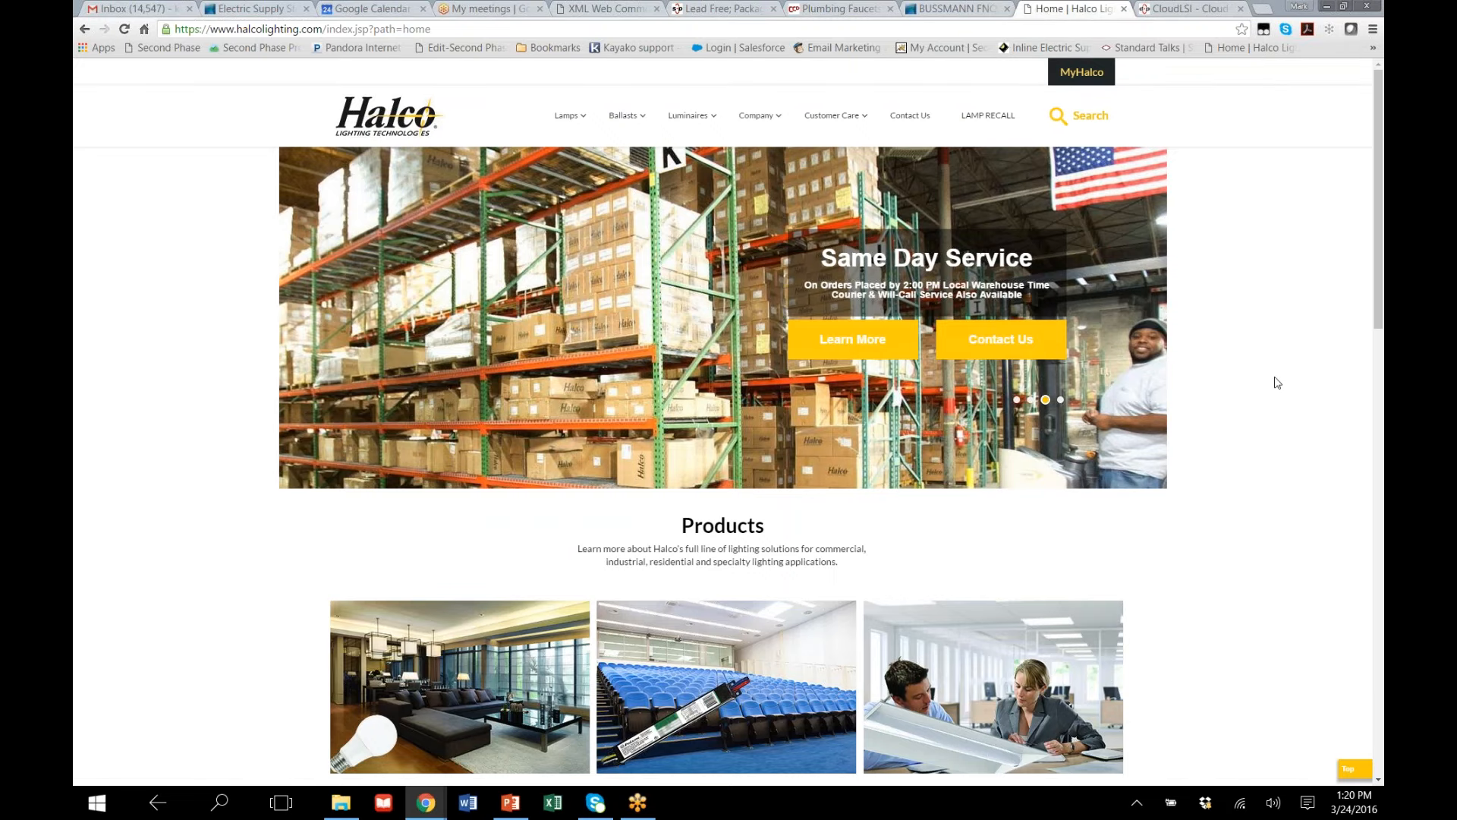
scroll(1275, 384, "down", 4)
scroll(1277, 383, "down", 4)
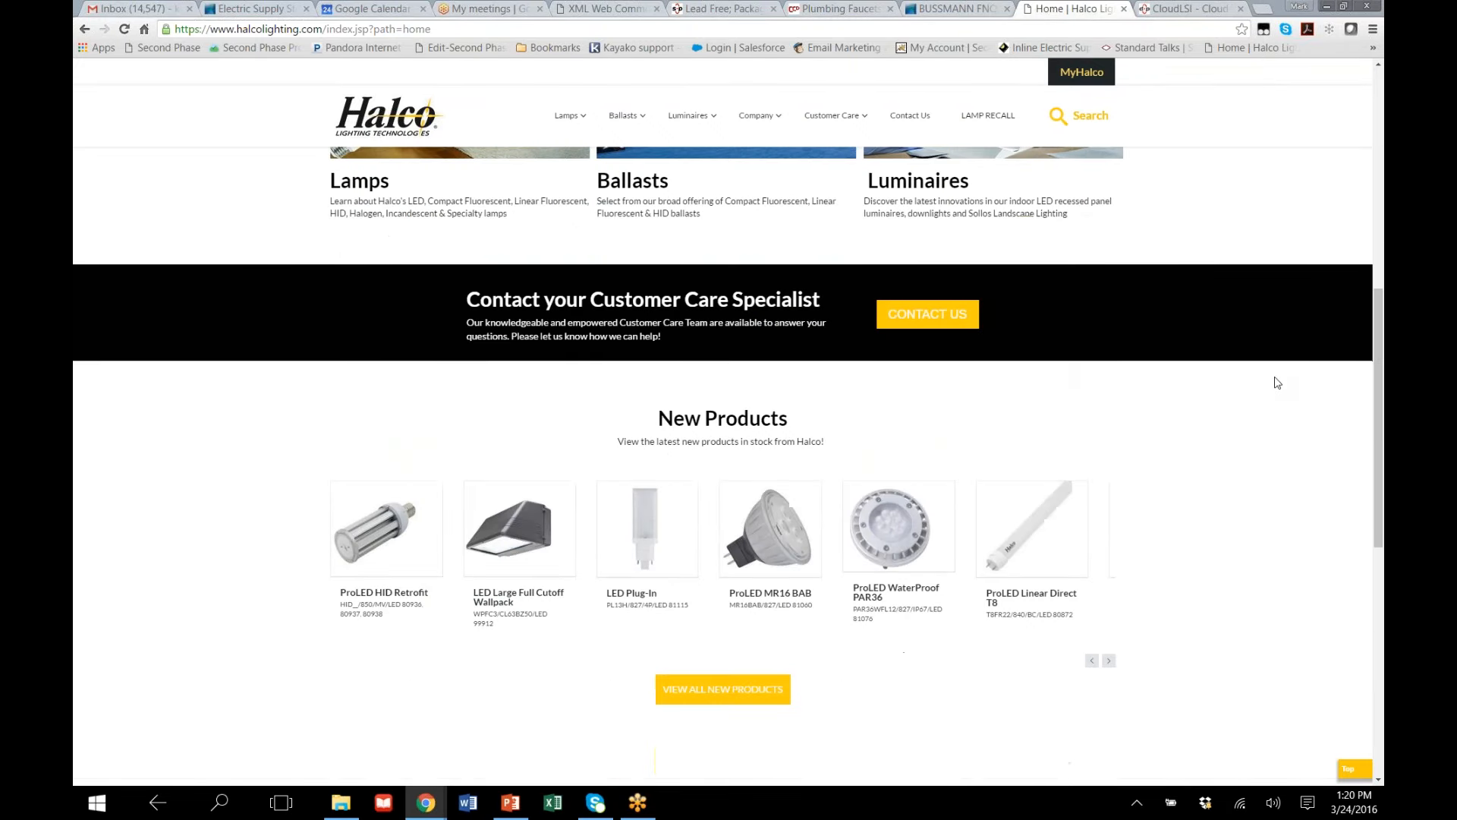
scroll(1277, 383, "down", 1)
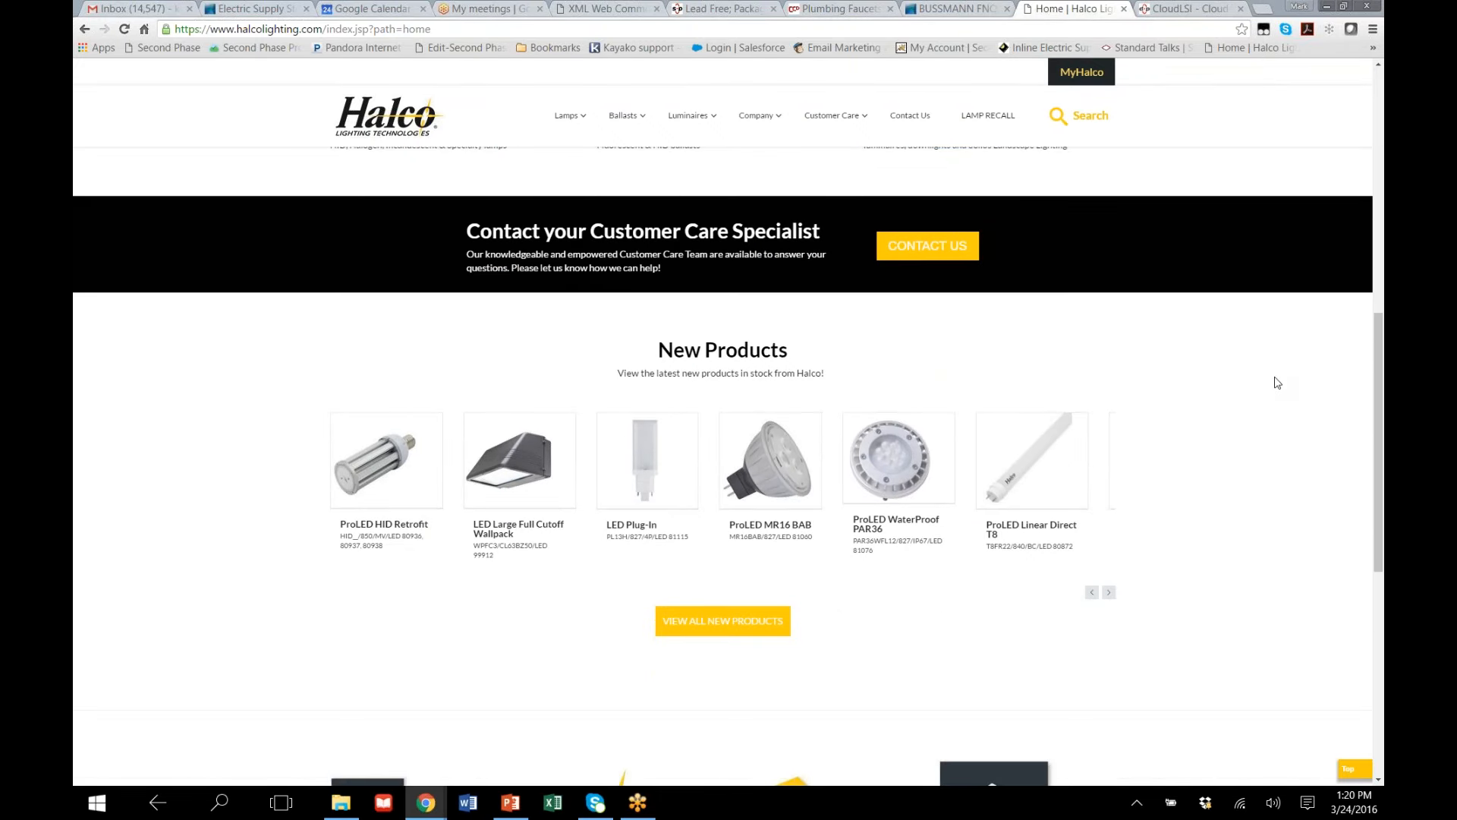
Look over the rest of the Halco home page down to its footer, then return to the opening banner
scroll(1277, 382, "down", 4)
scroll(1277, 382, "down", 4)
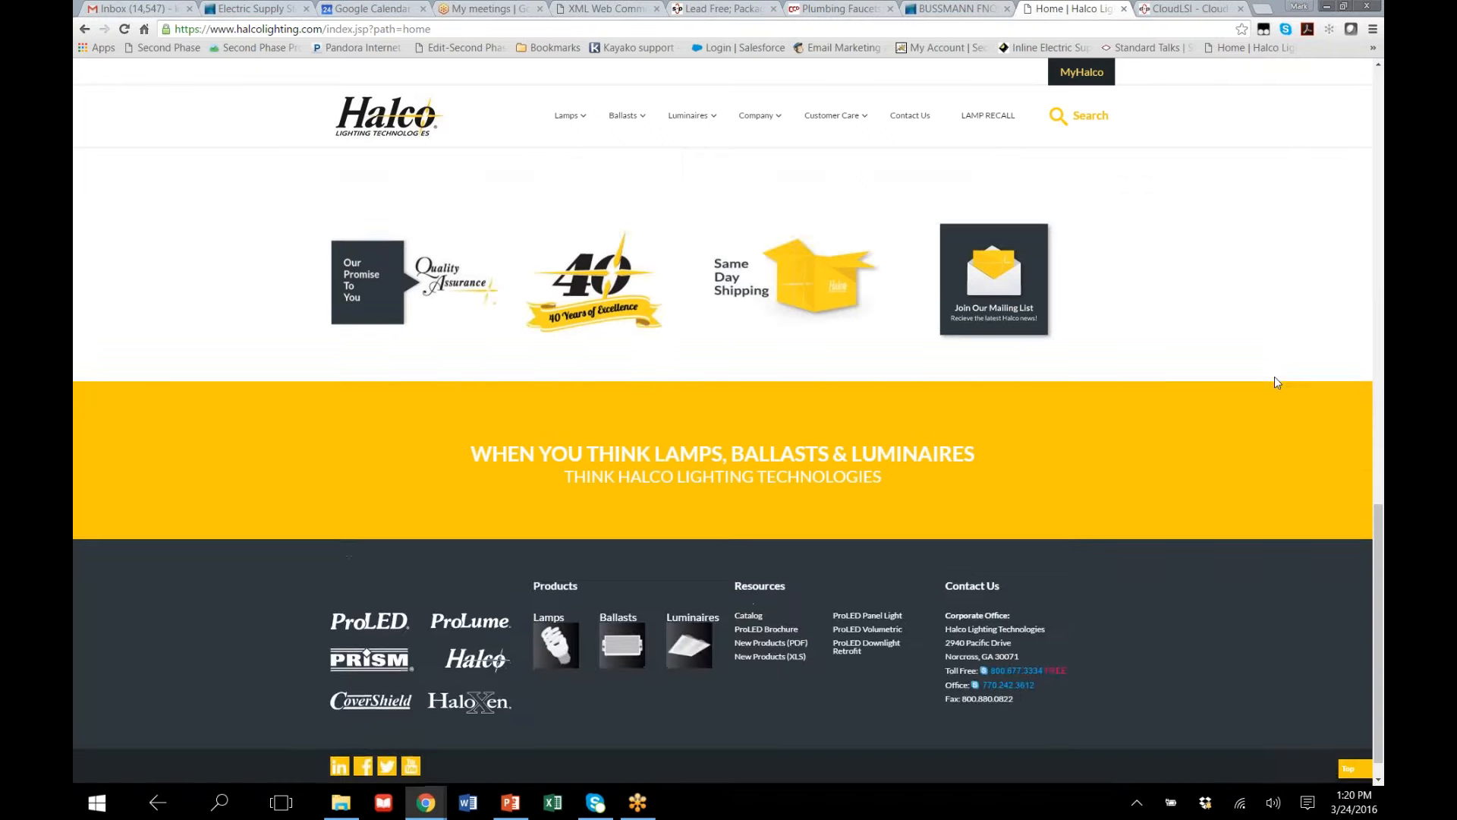
scroll(1274, 380, "up", 15)
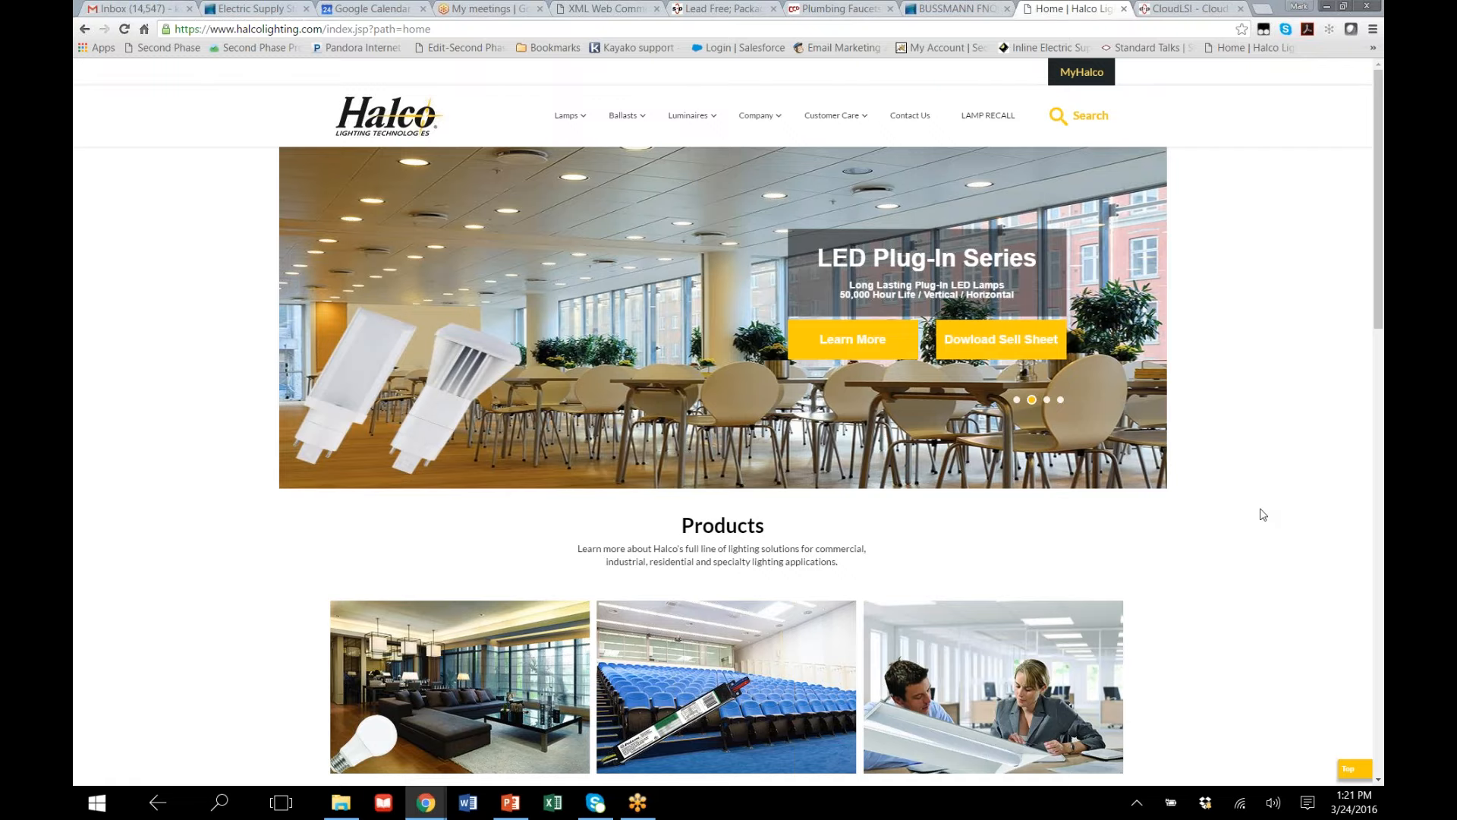
scroll(1243, 469, "down", 2)
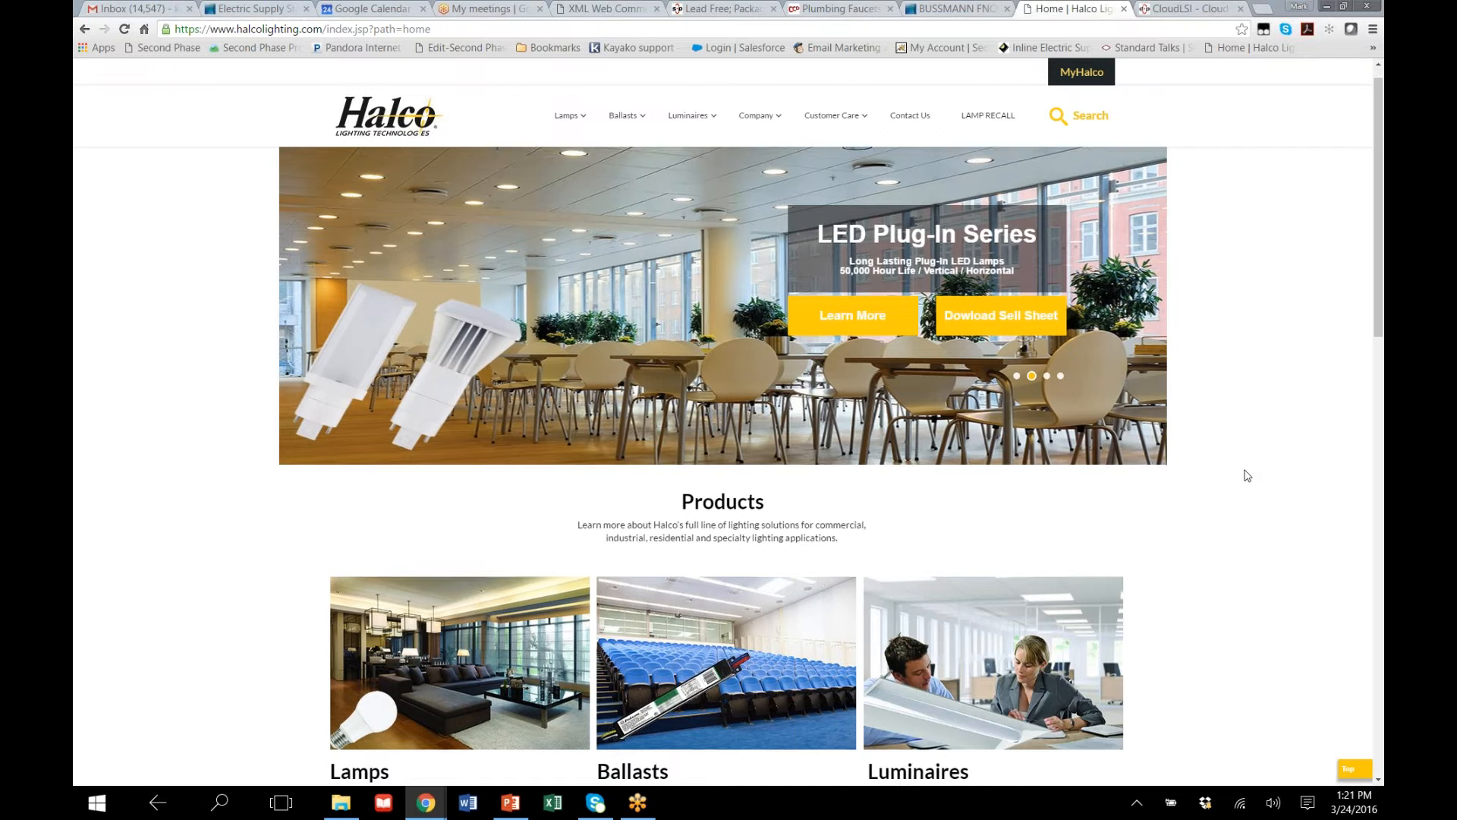
scroll(1243, 475, "up", 2)
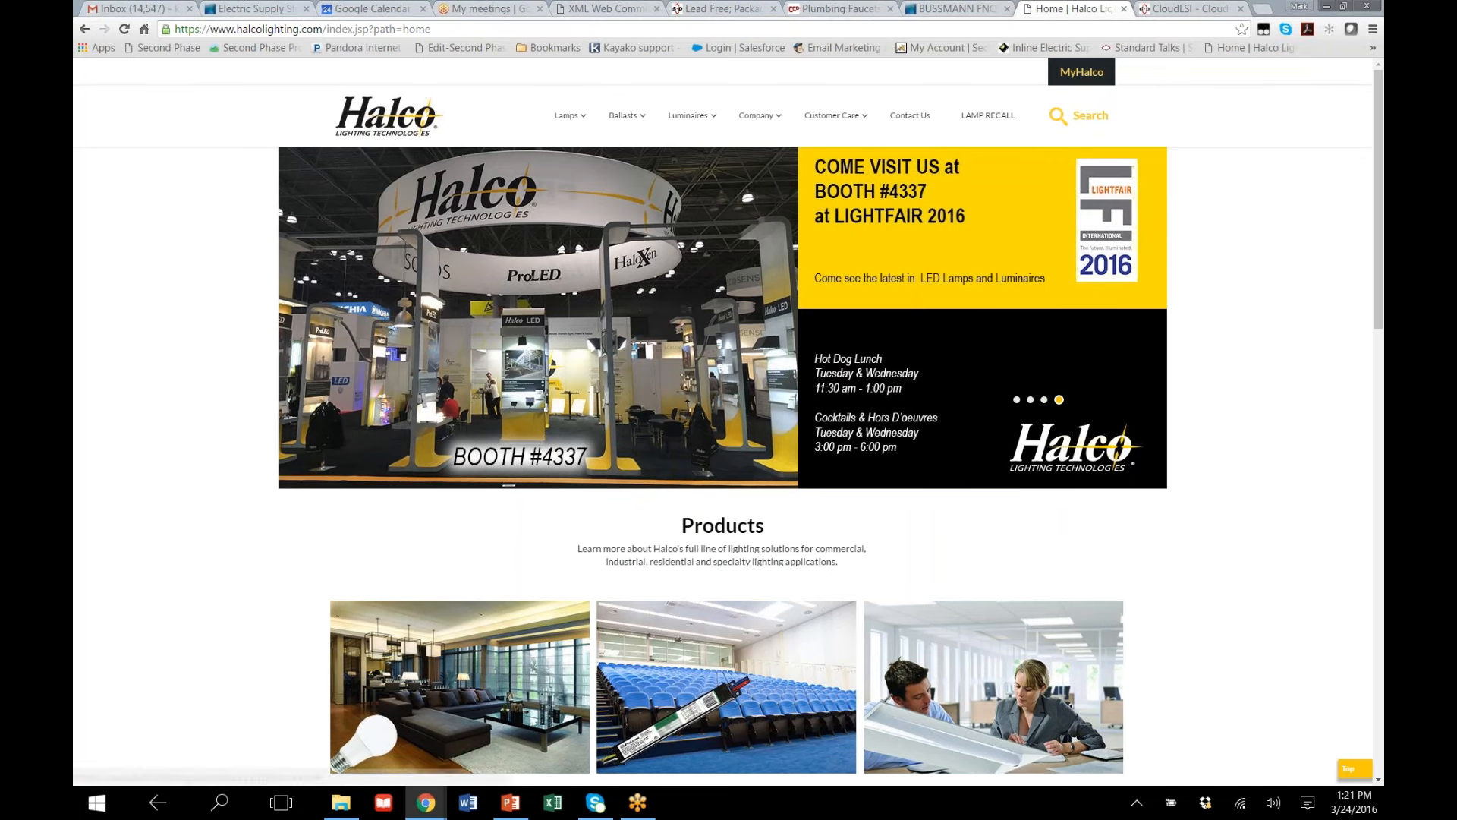
Search the Halco site for "lamps" and skim the product search results
left_click(1081, 121)
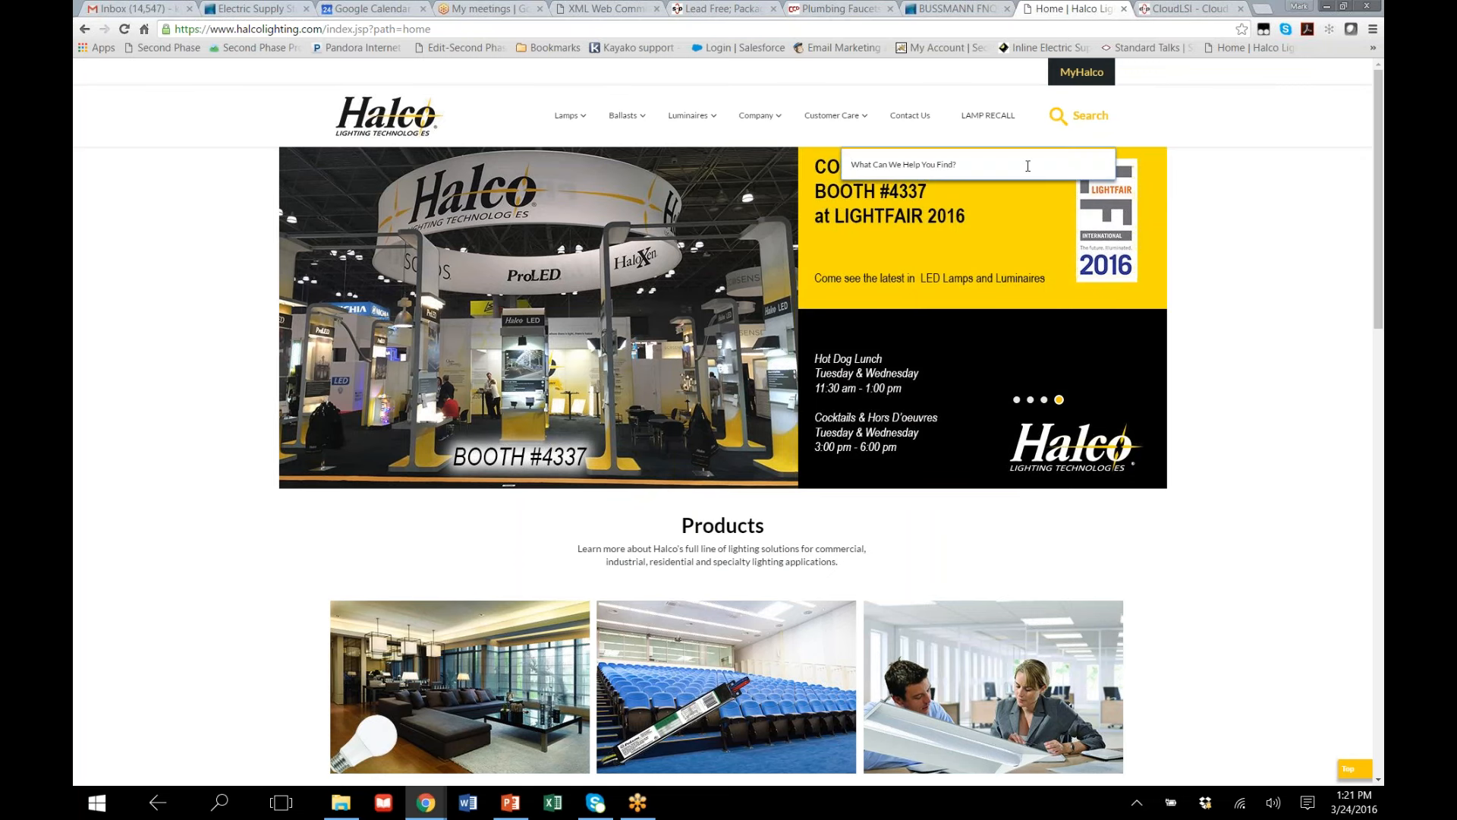
type("lamp")
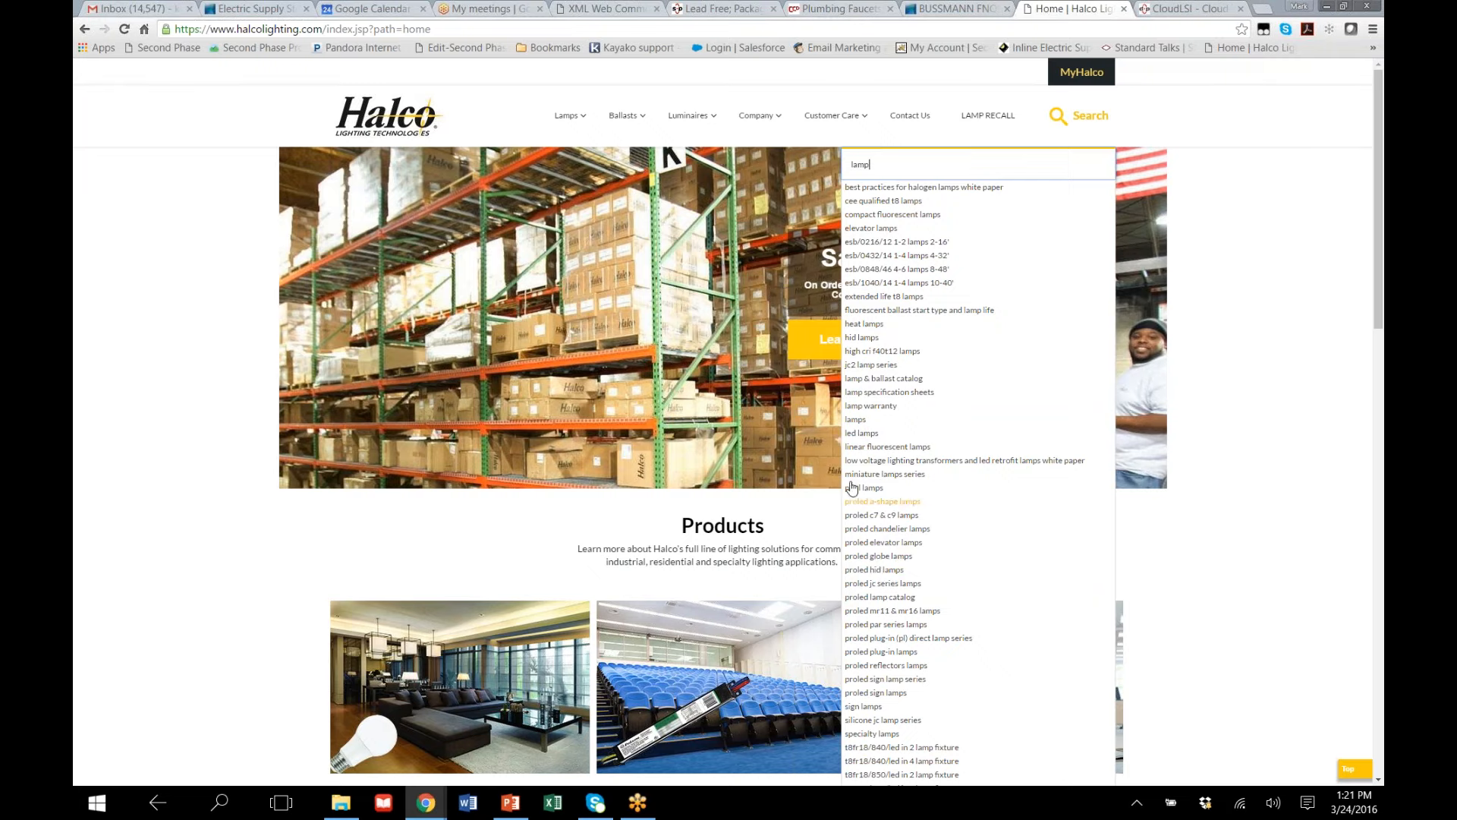
left_click(856, 420)
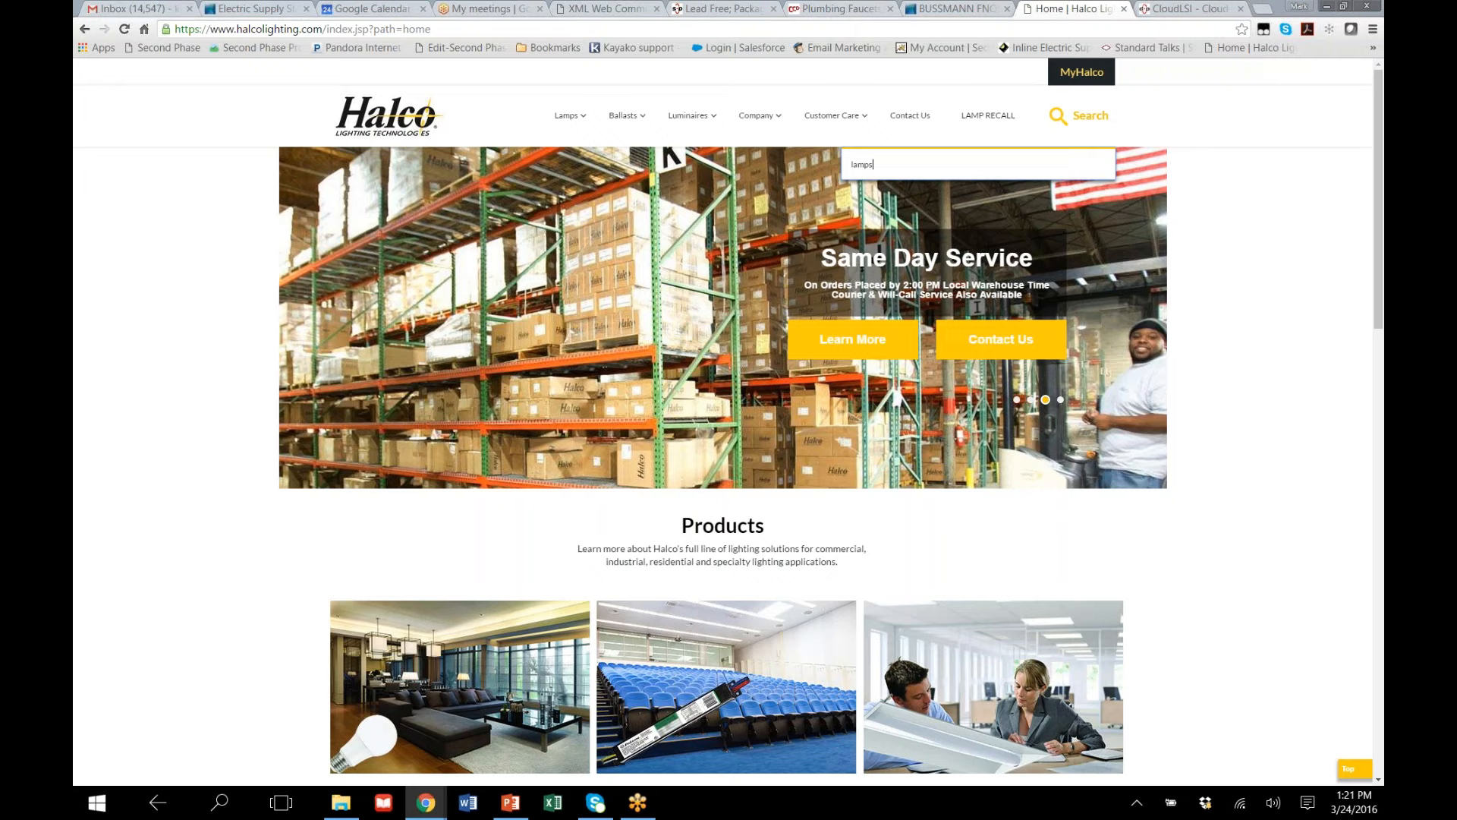
key("Return")
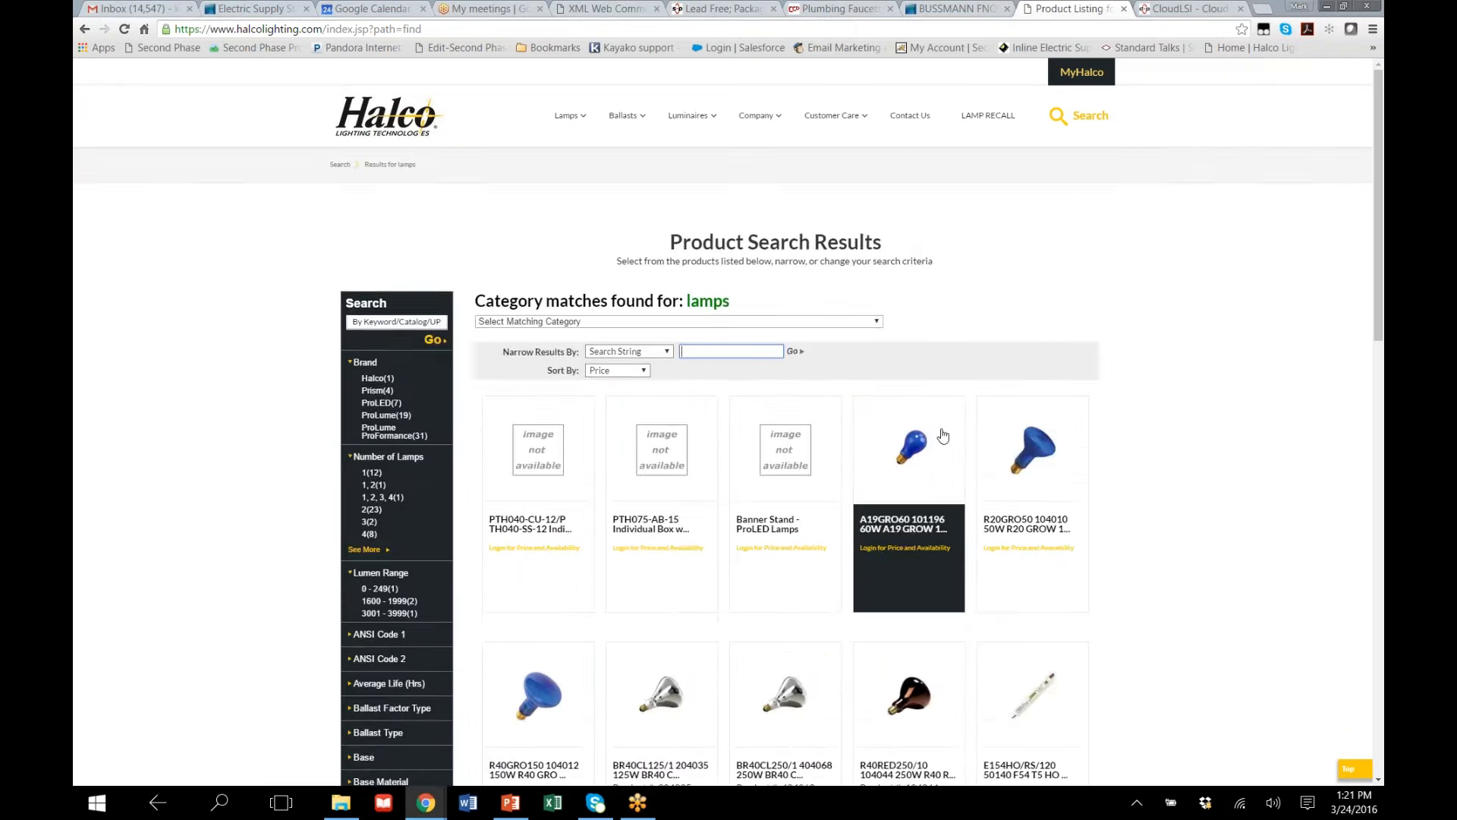
scroll(940, 434, "down", 3)
scroll(383, 311, "down", 1)
scroll(385, 341, "up", 3)
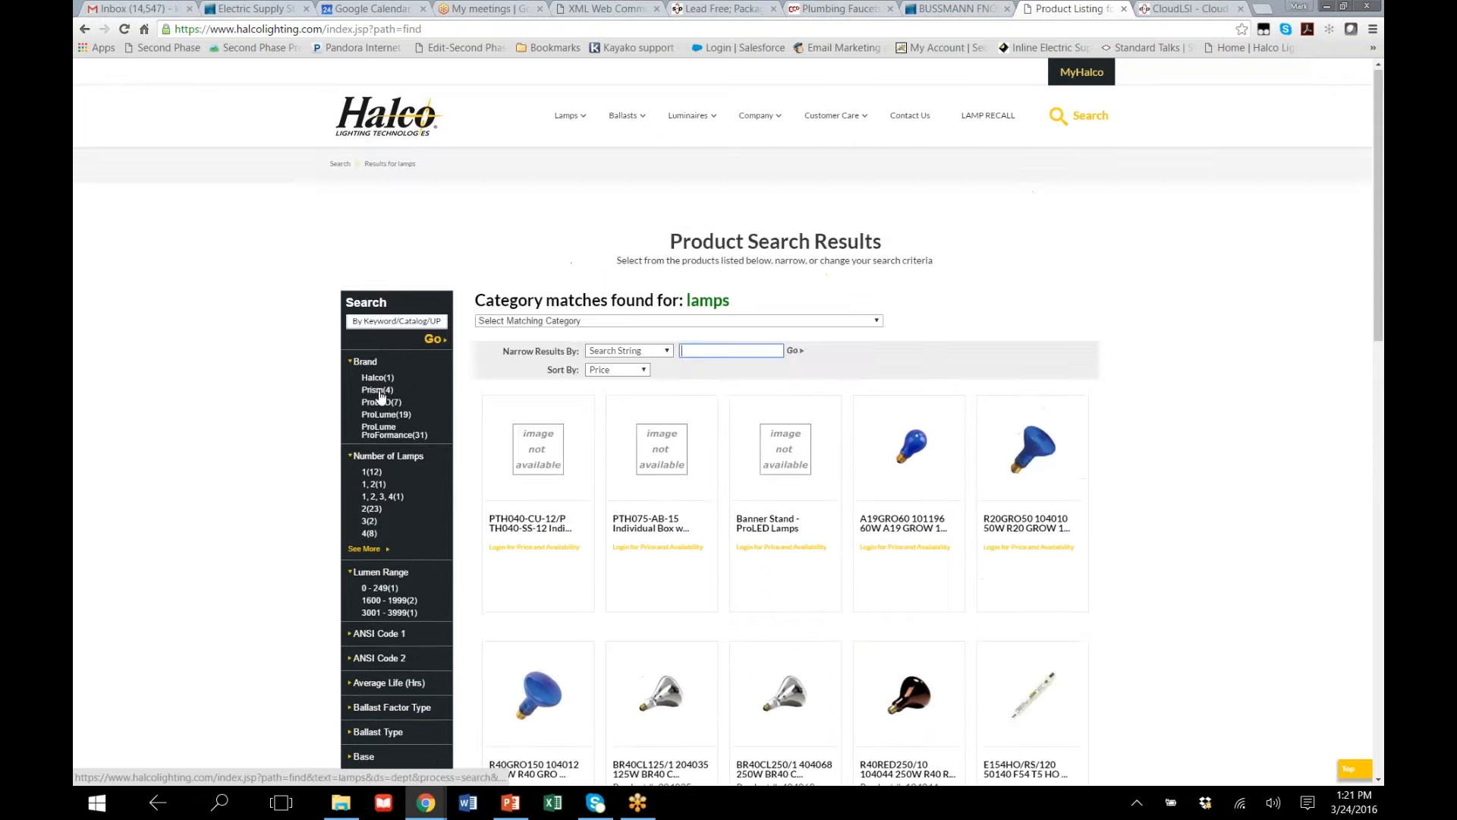
Expand the CRI, Dimmable and Initial Lumens attributes and filter the lamp results to Dimmable "Yes"
scroll(399, 425, "down", 5)
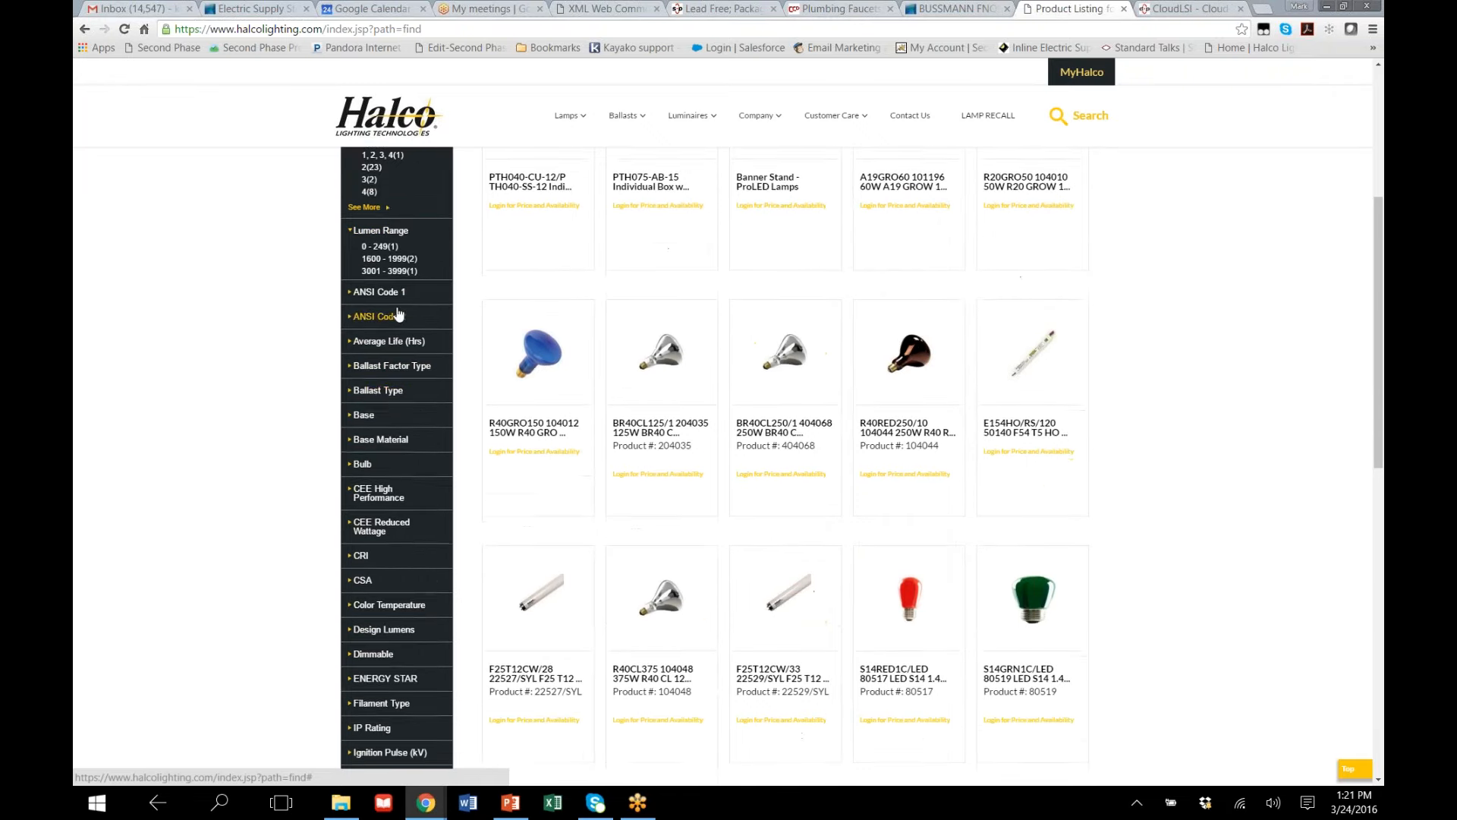
scroll(383, 471, "down", 4)
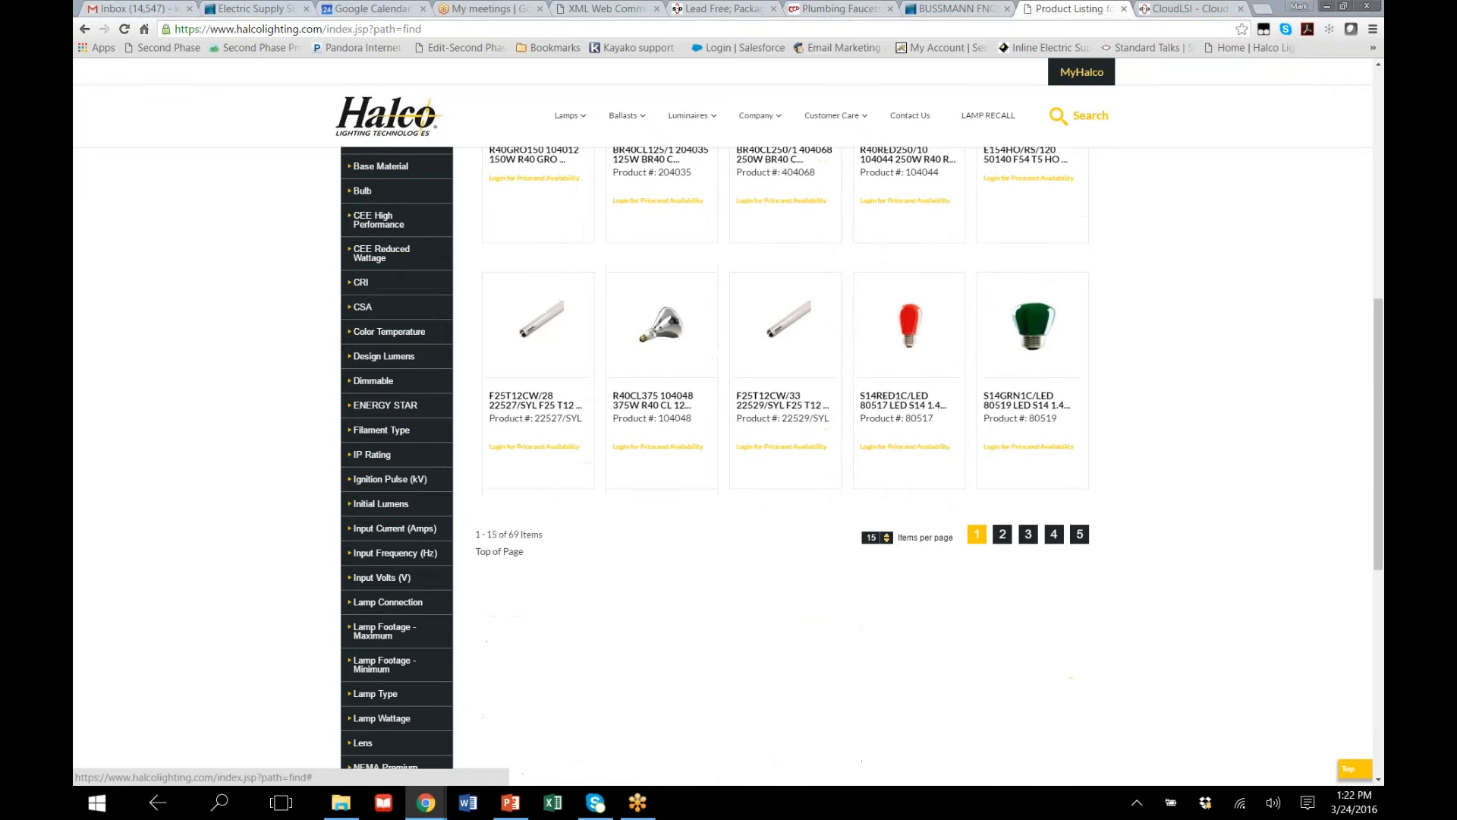
left_click(357, 287)
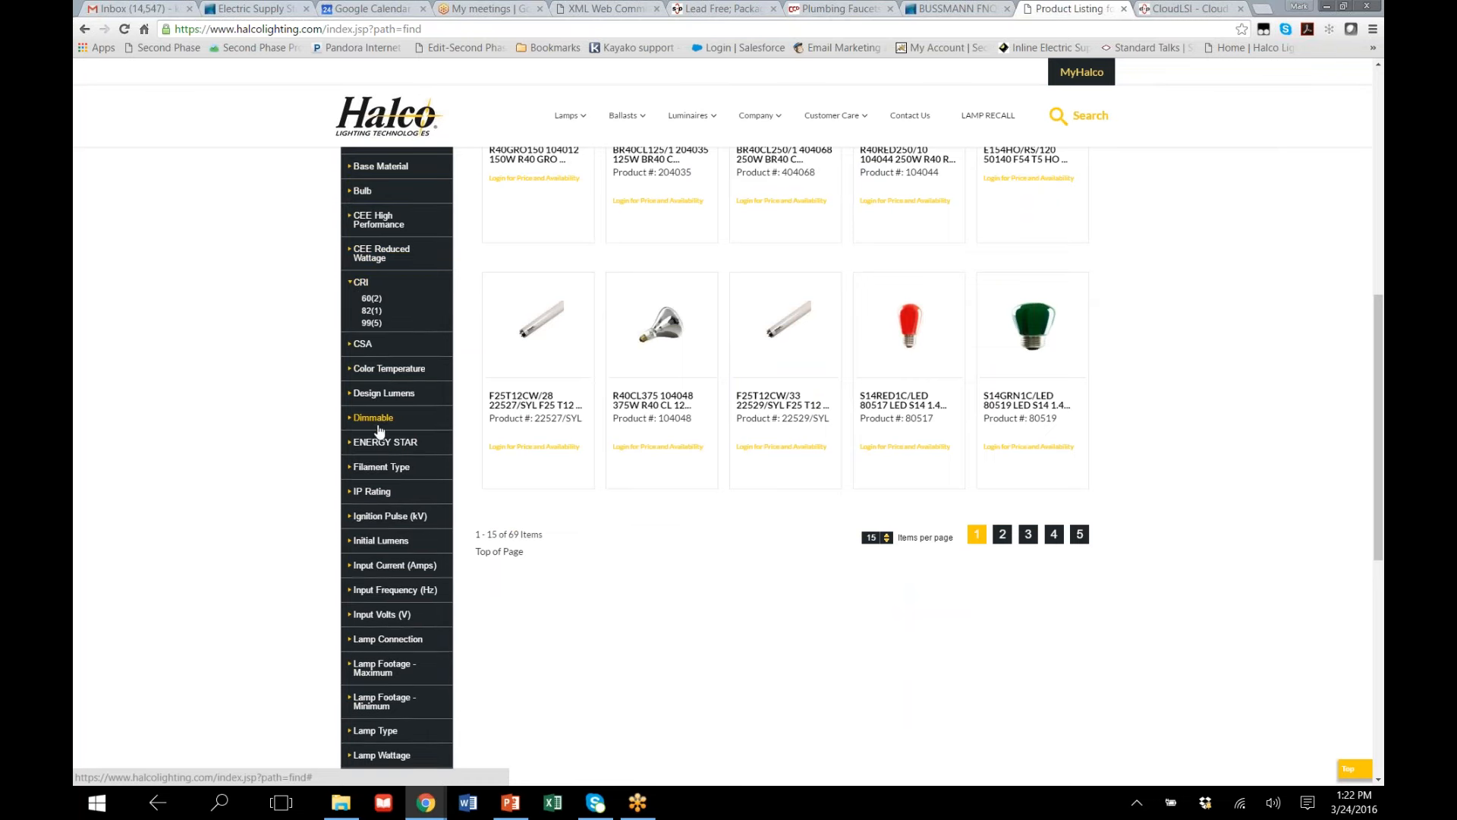
left_click(380, 423)
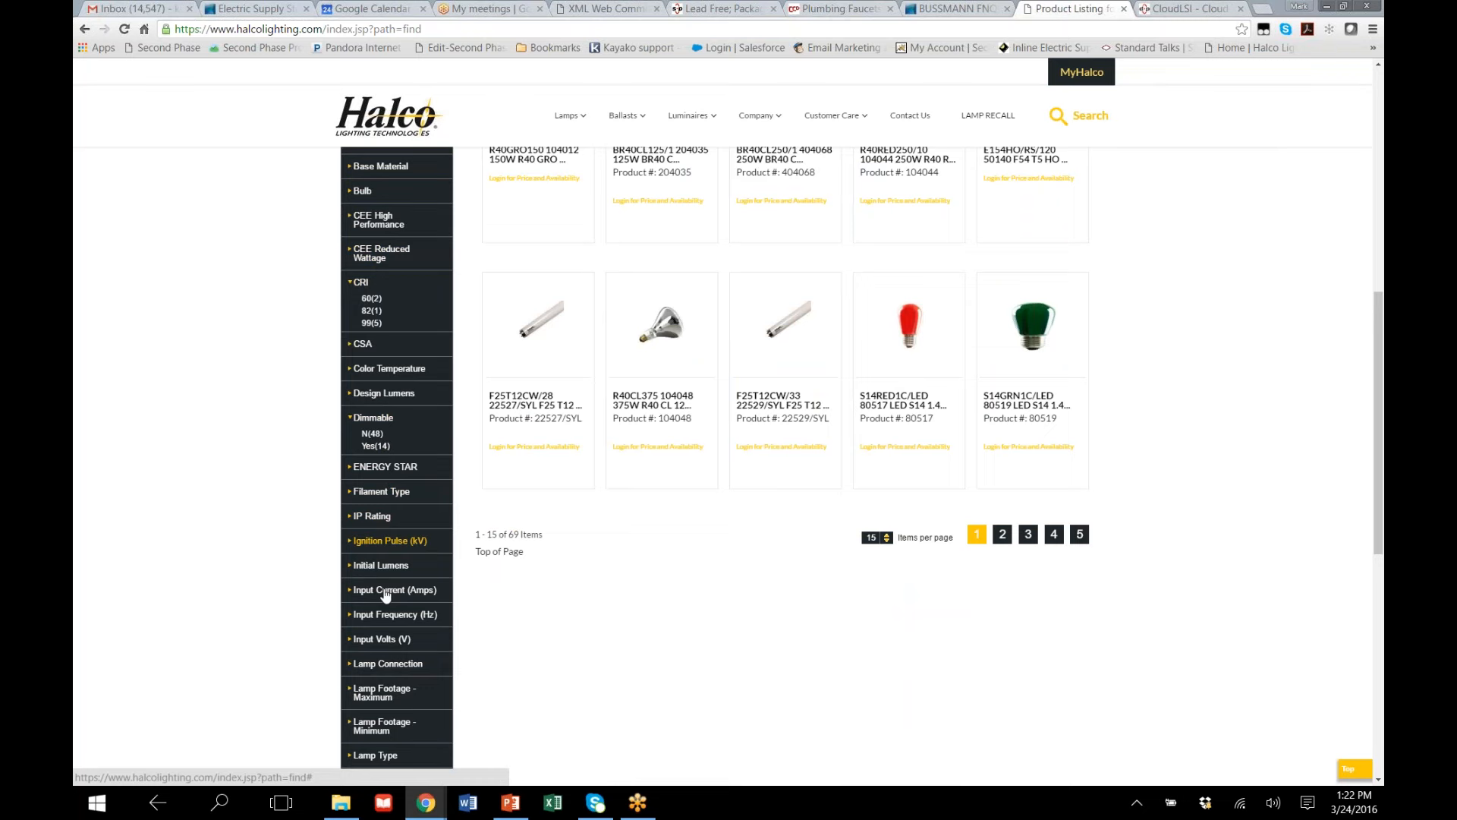
left_click(379, 564)
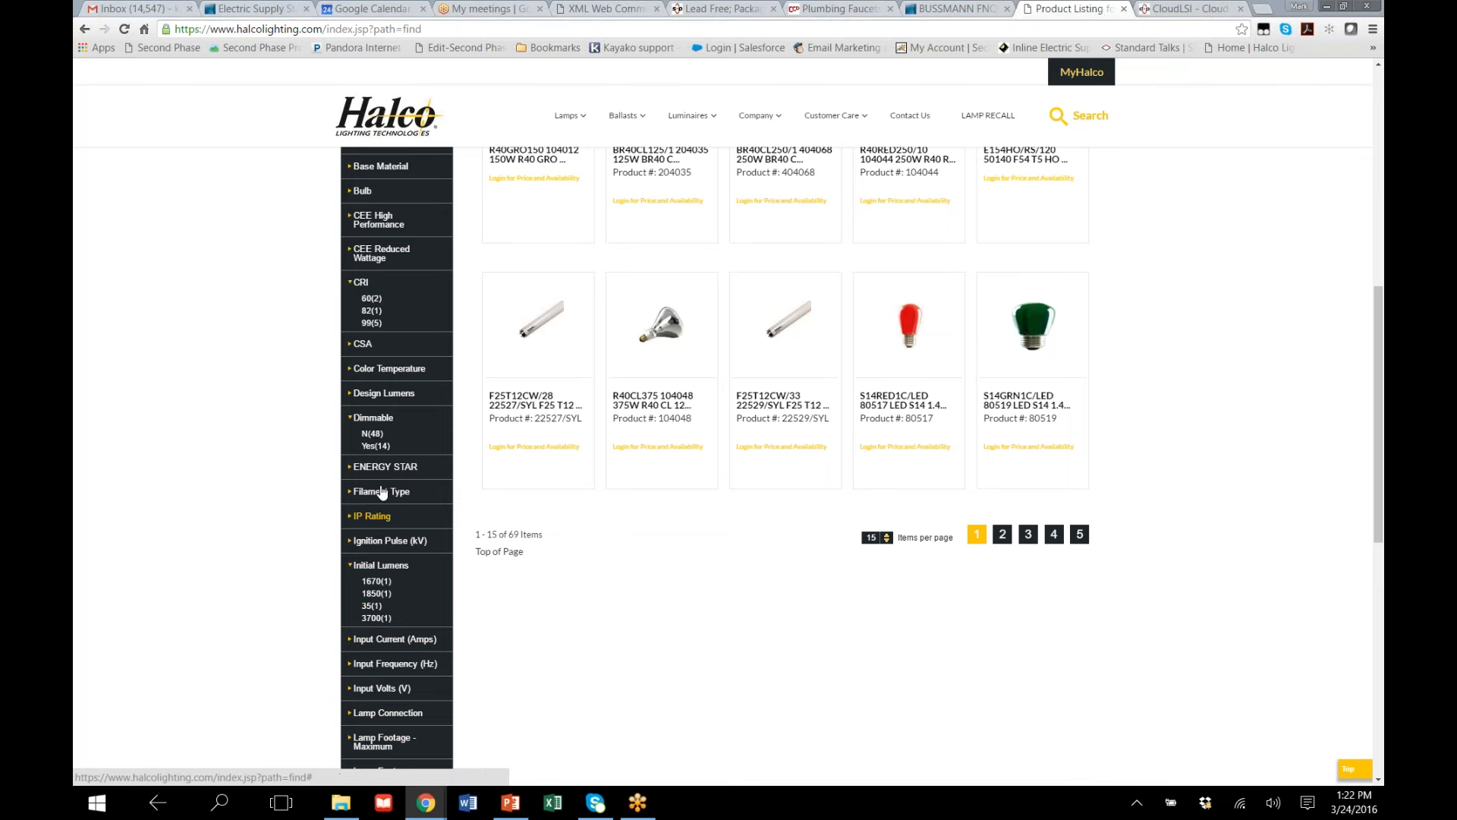
left_click(375, 446)
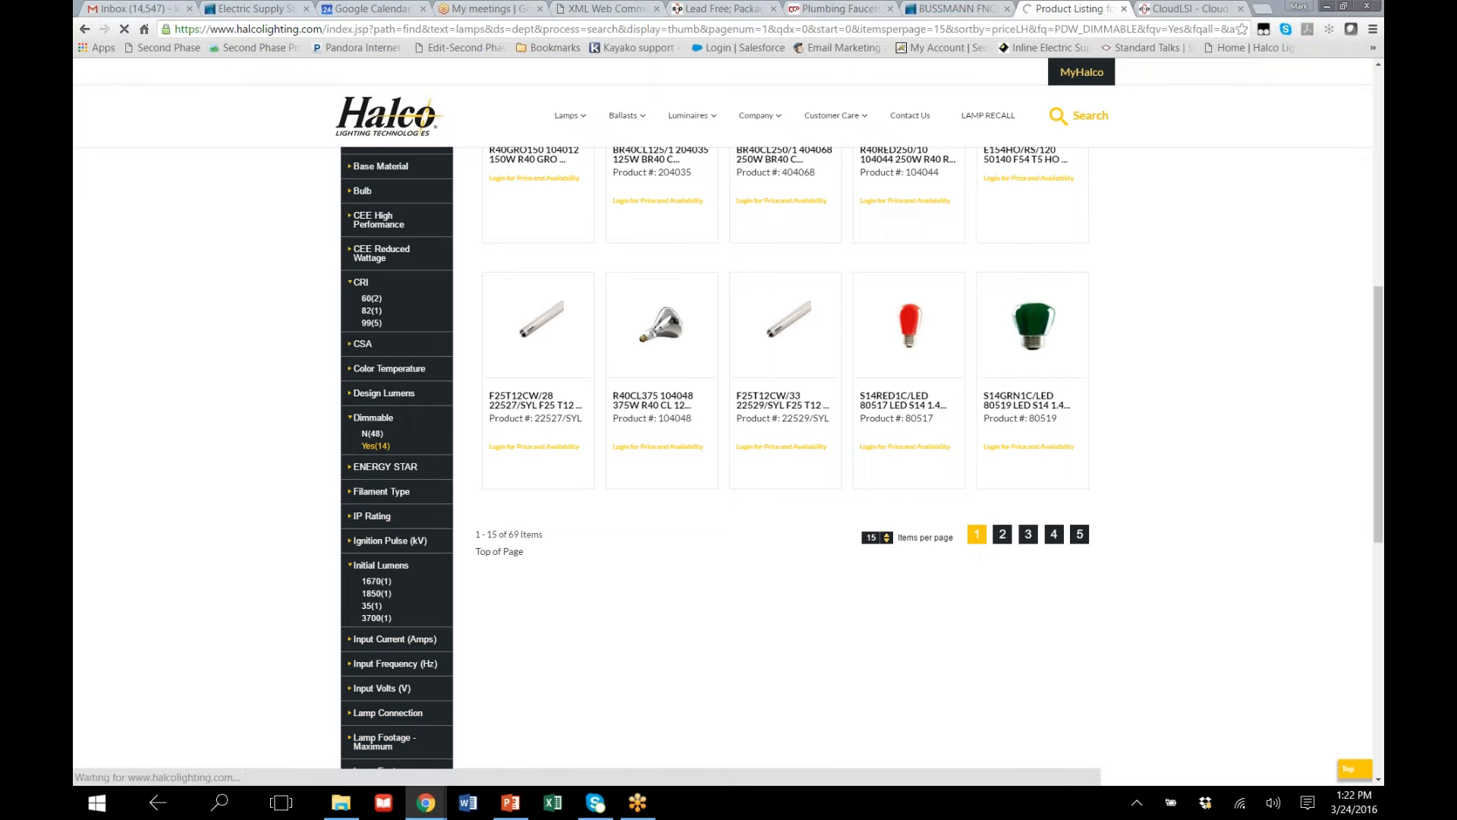
Open the F25T12CW/33 lamp from the filtered results and review its specifications, resources, technical data and product title
scroll(797, 520, "down", 5)
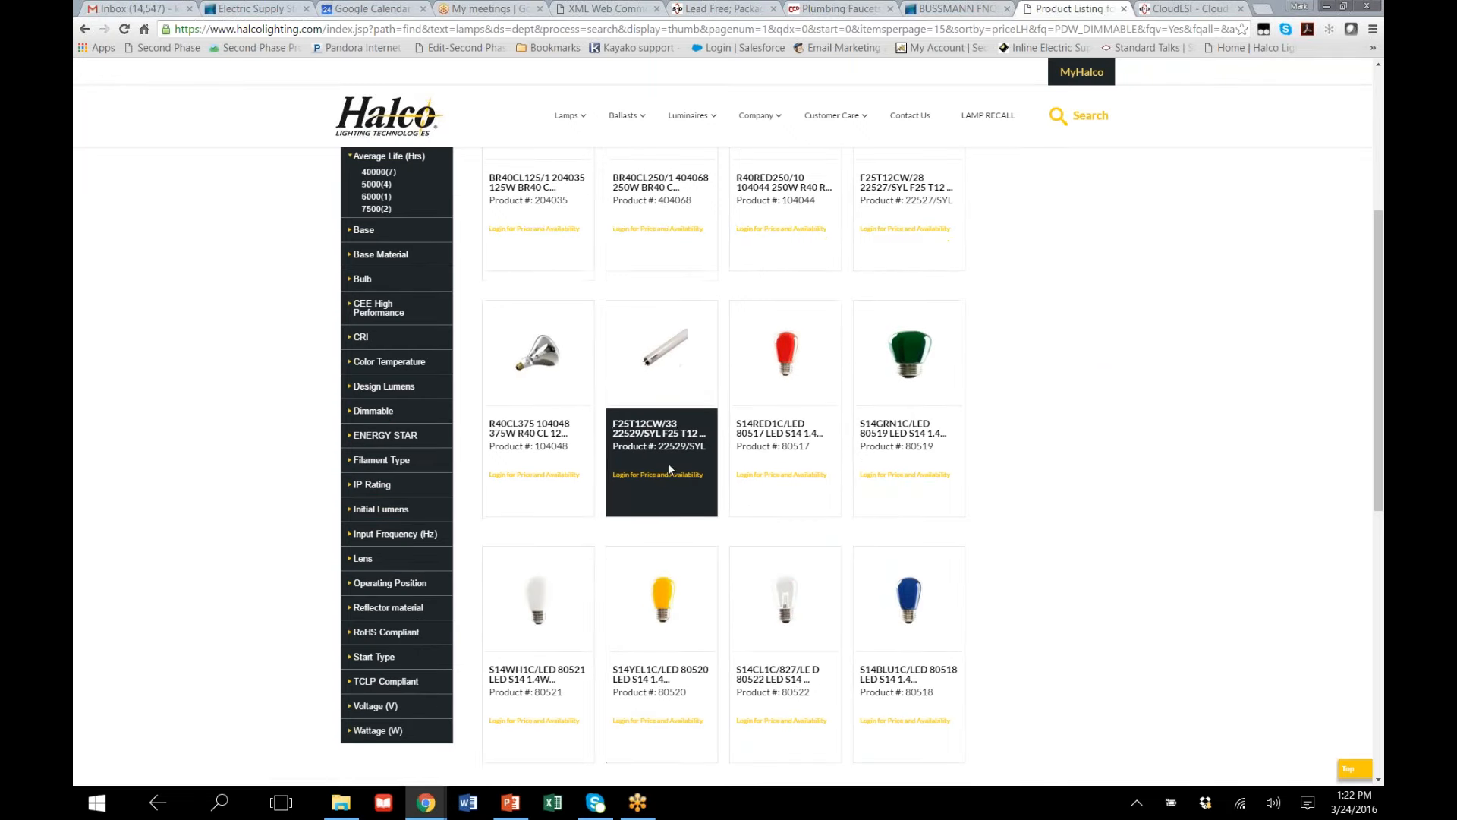
left_click(649, 434)
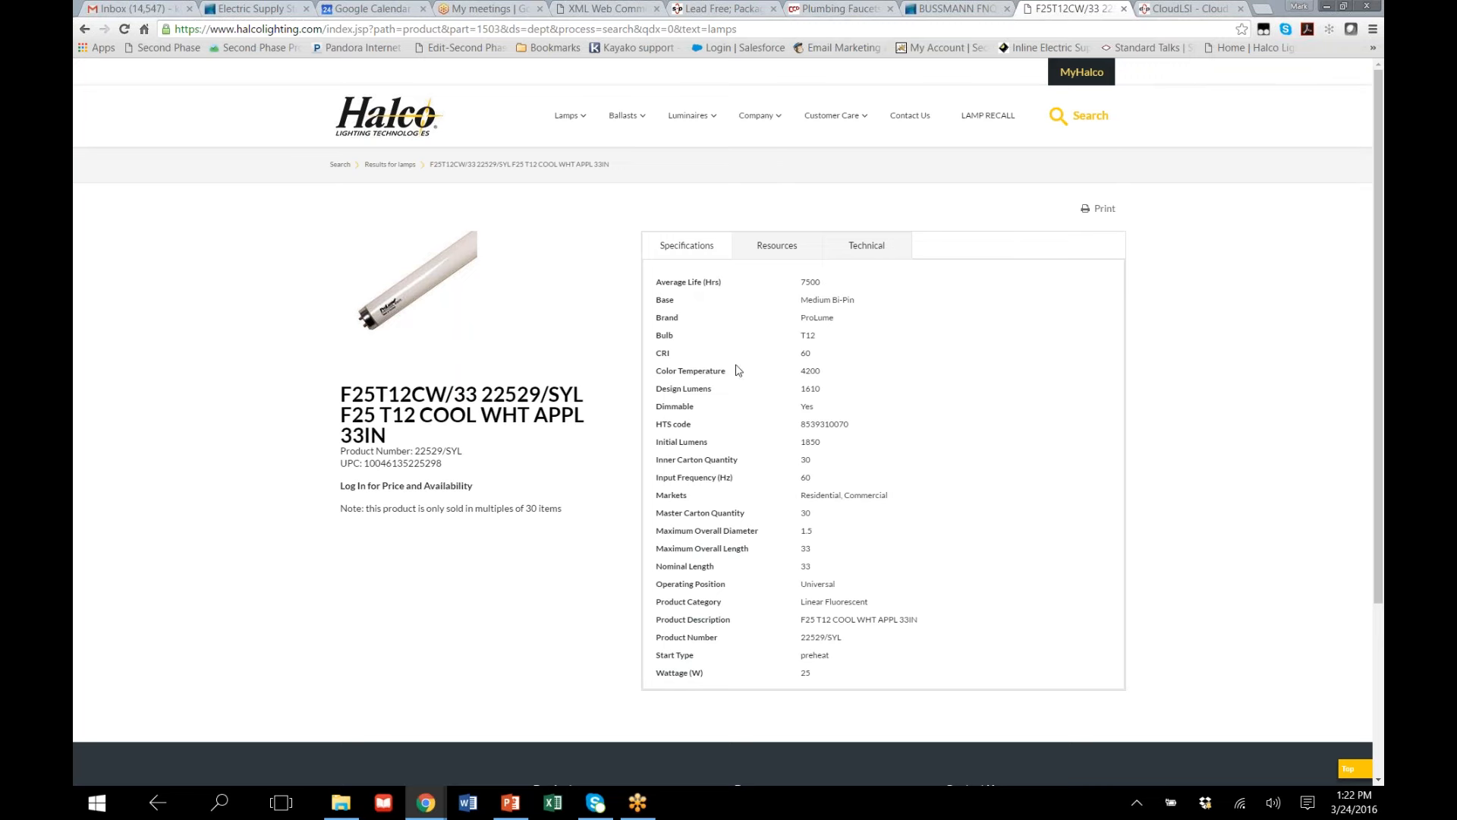
left_click(772, 249)
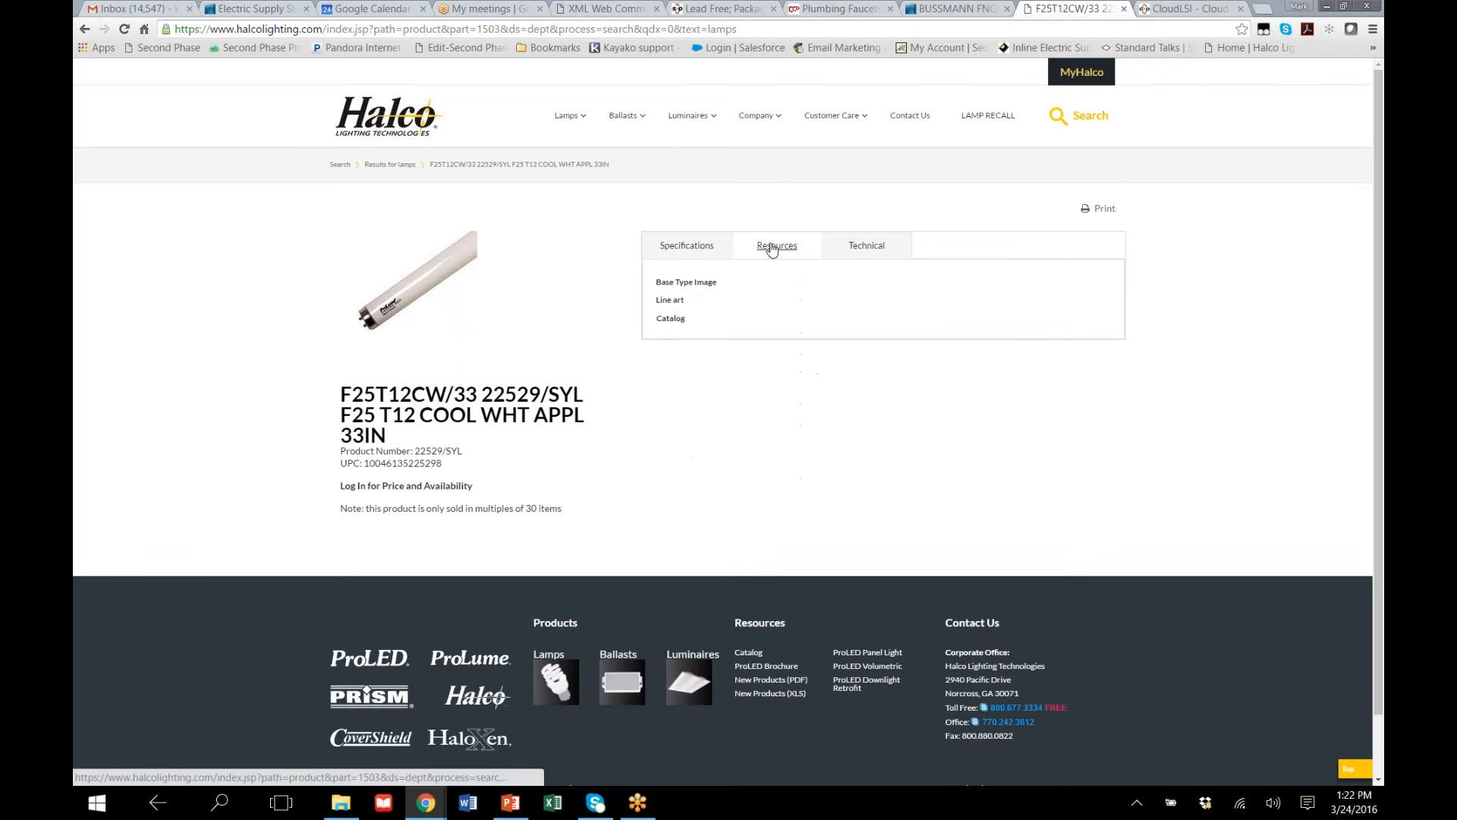
left_click(854, 253)
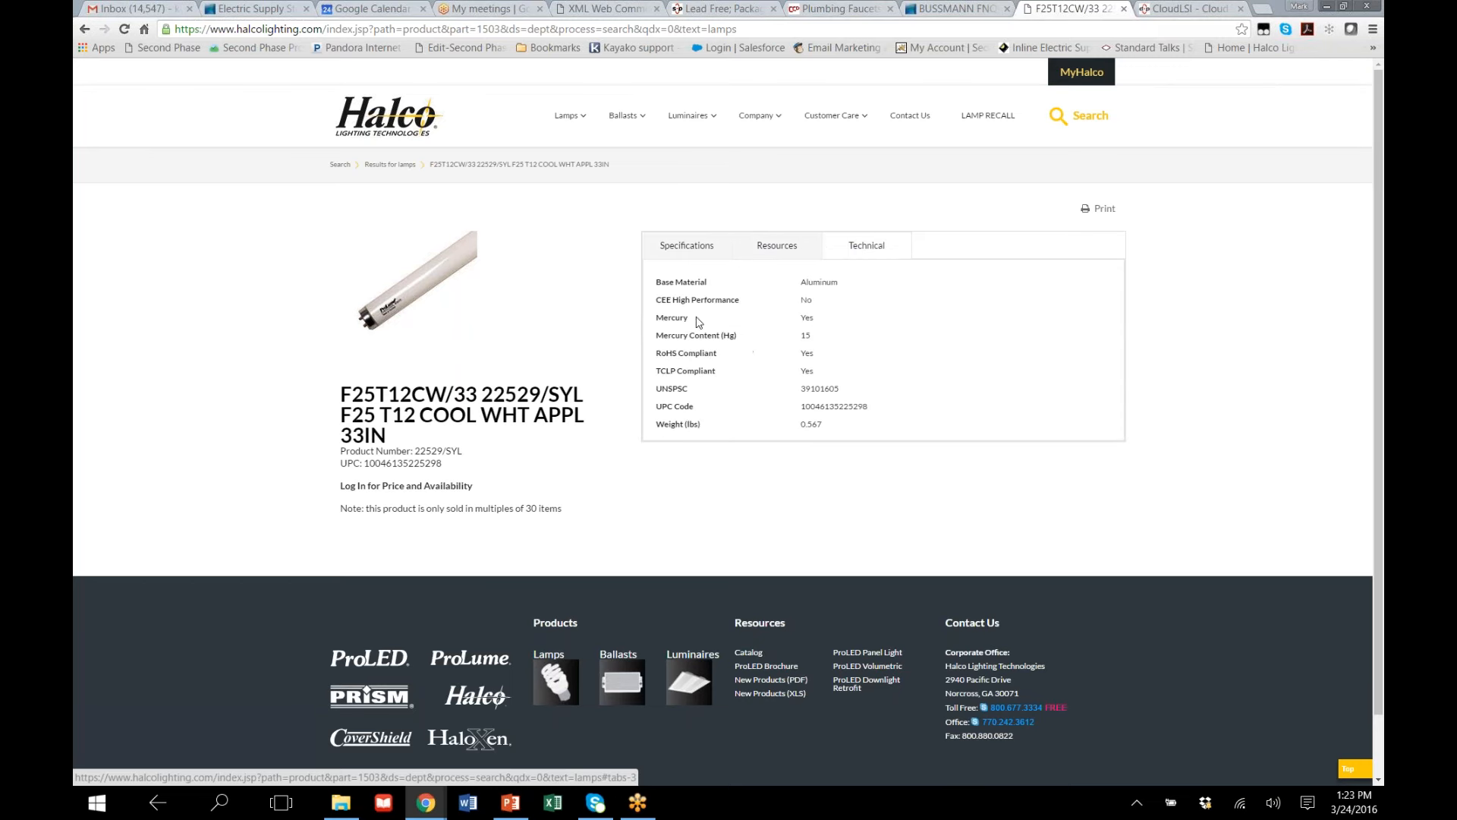
left_click(708, 247)
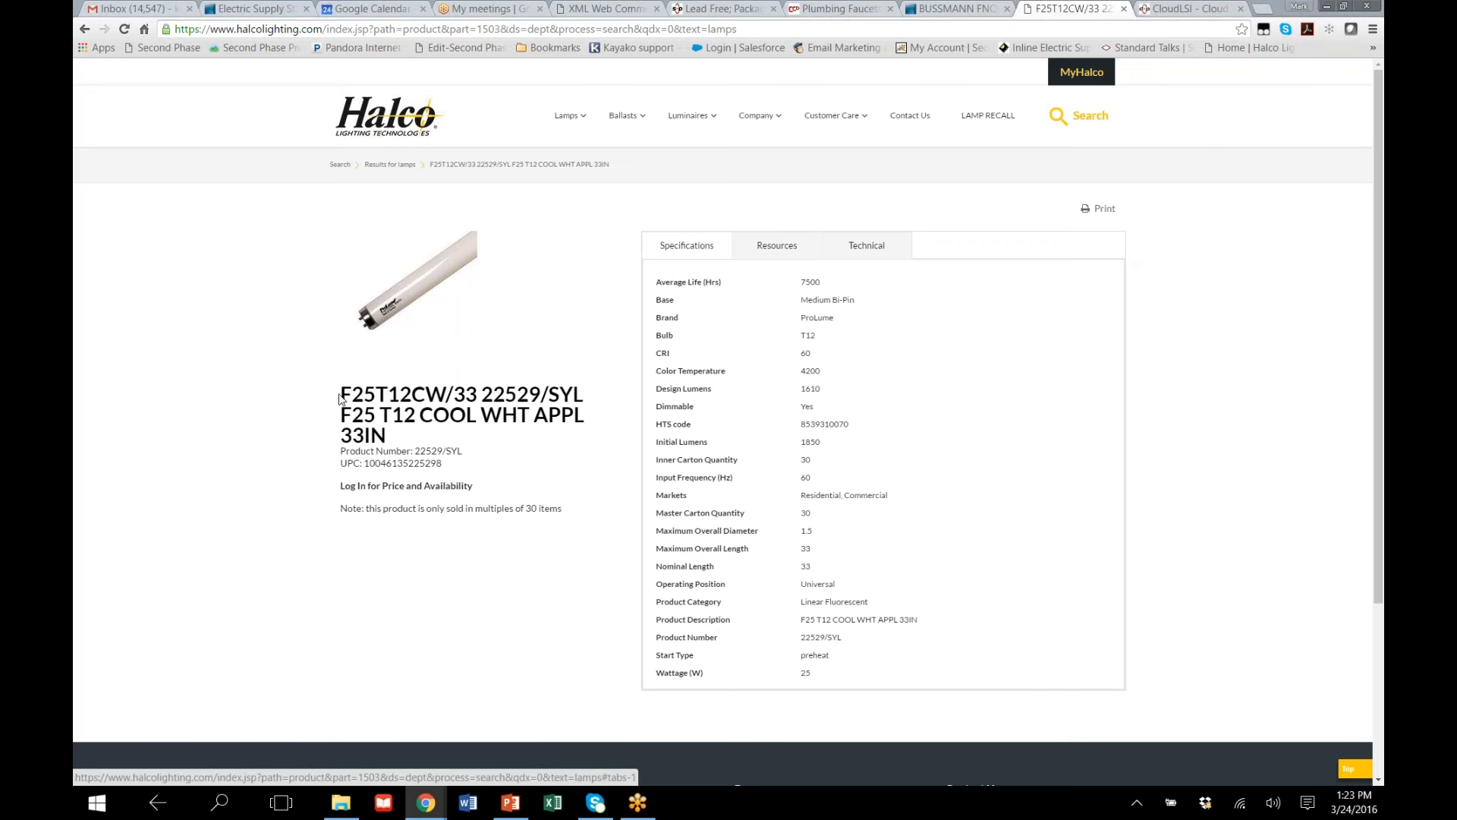
left_click_drag(341, 392, 419, 438)
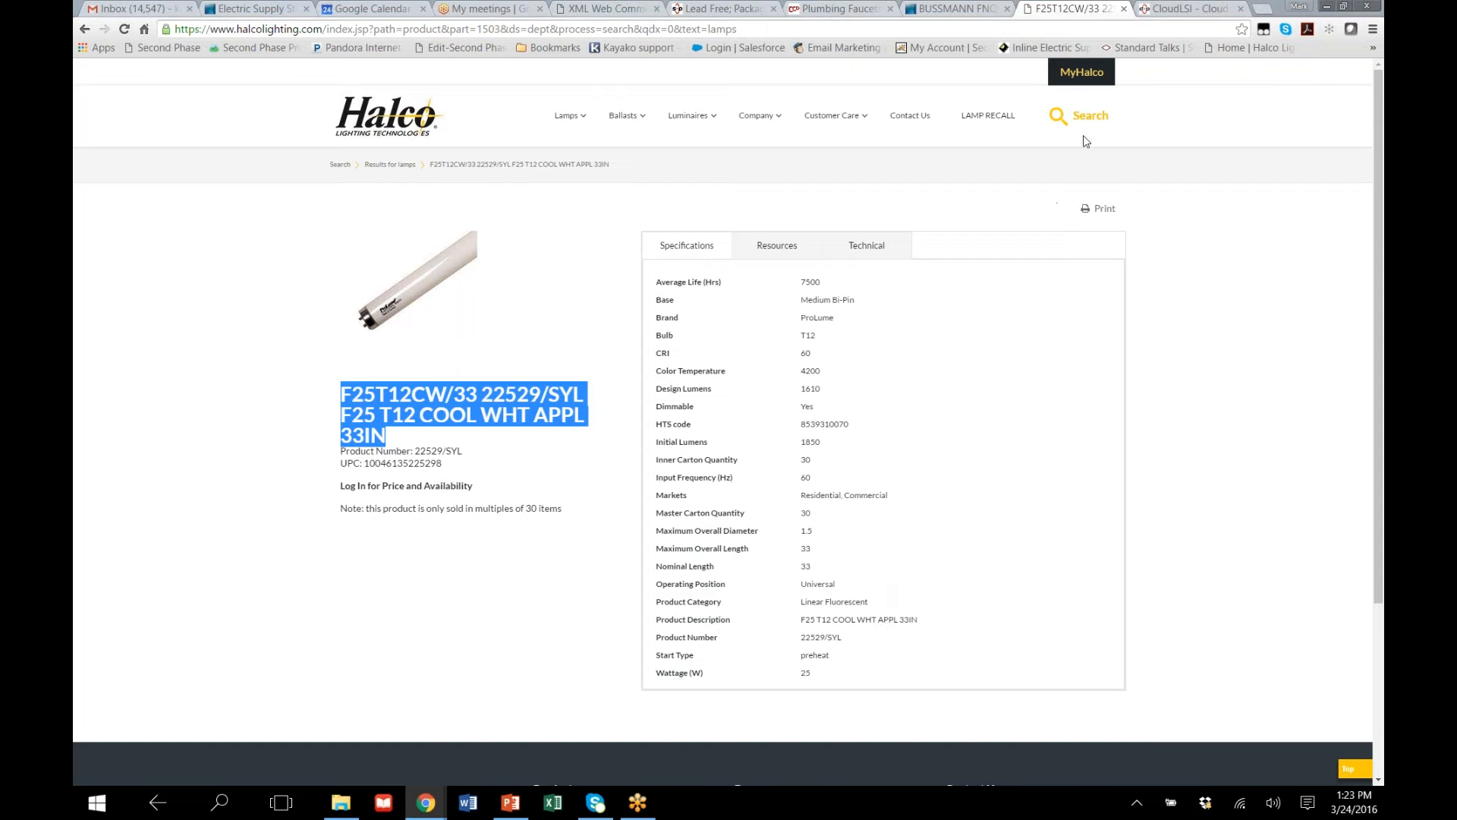
Switch to CloudLSI, point out the product total on the dashboard and show the Master catalogs list
left_click(1190, 11)
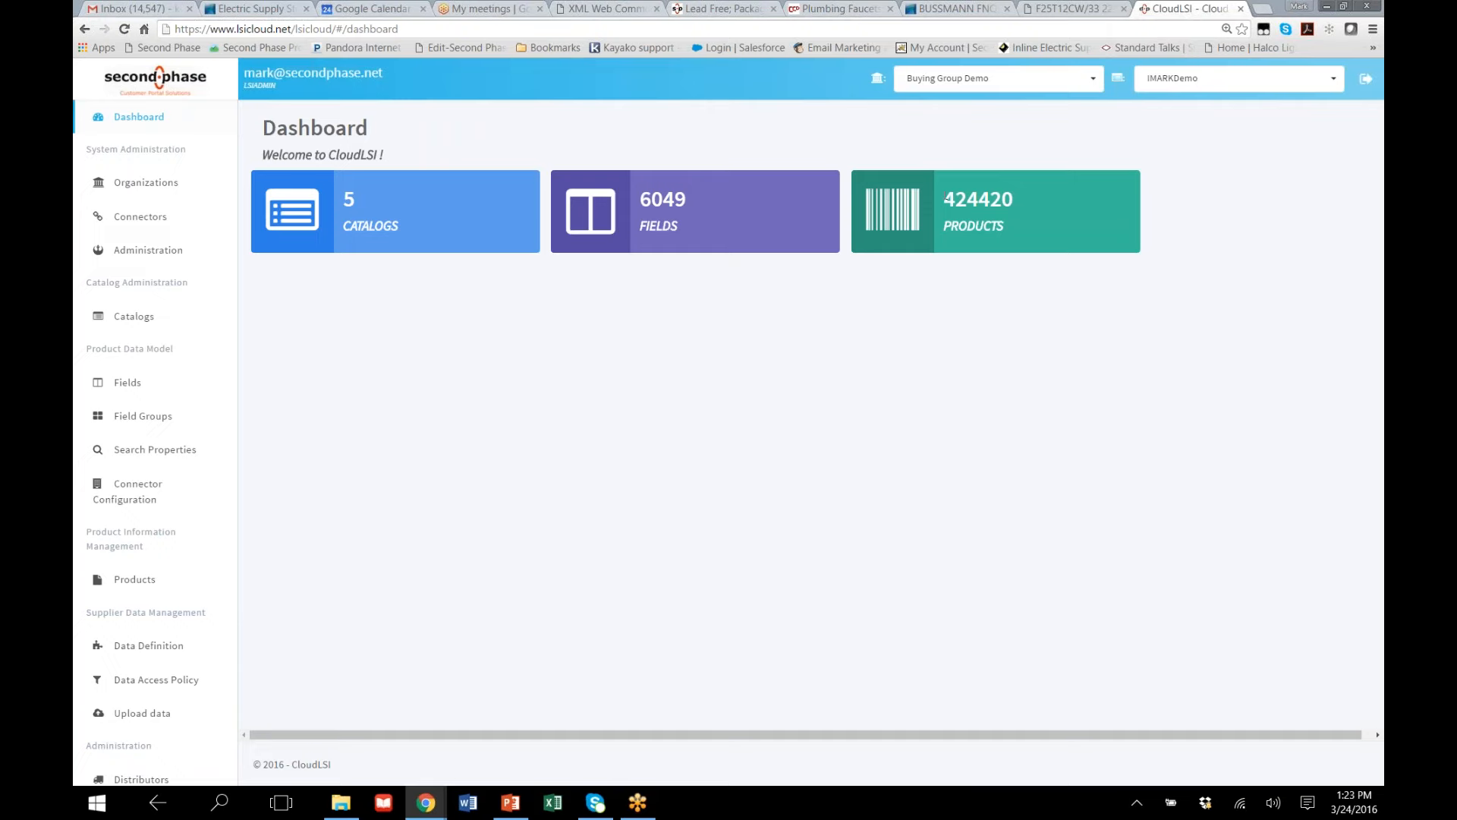
left_click_drag(941, 196, 1029, 202)
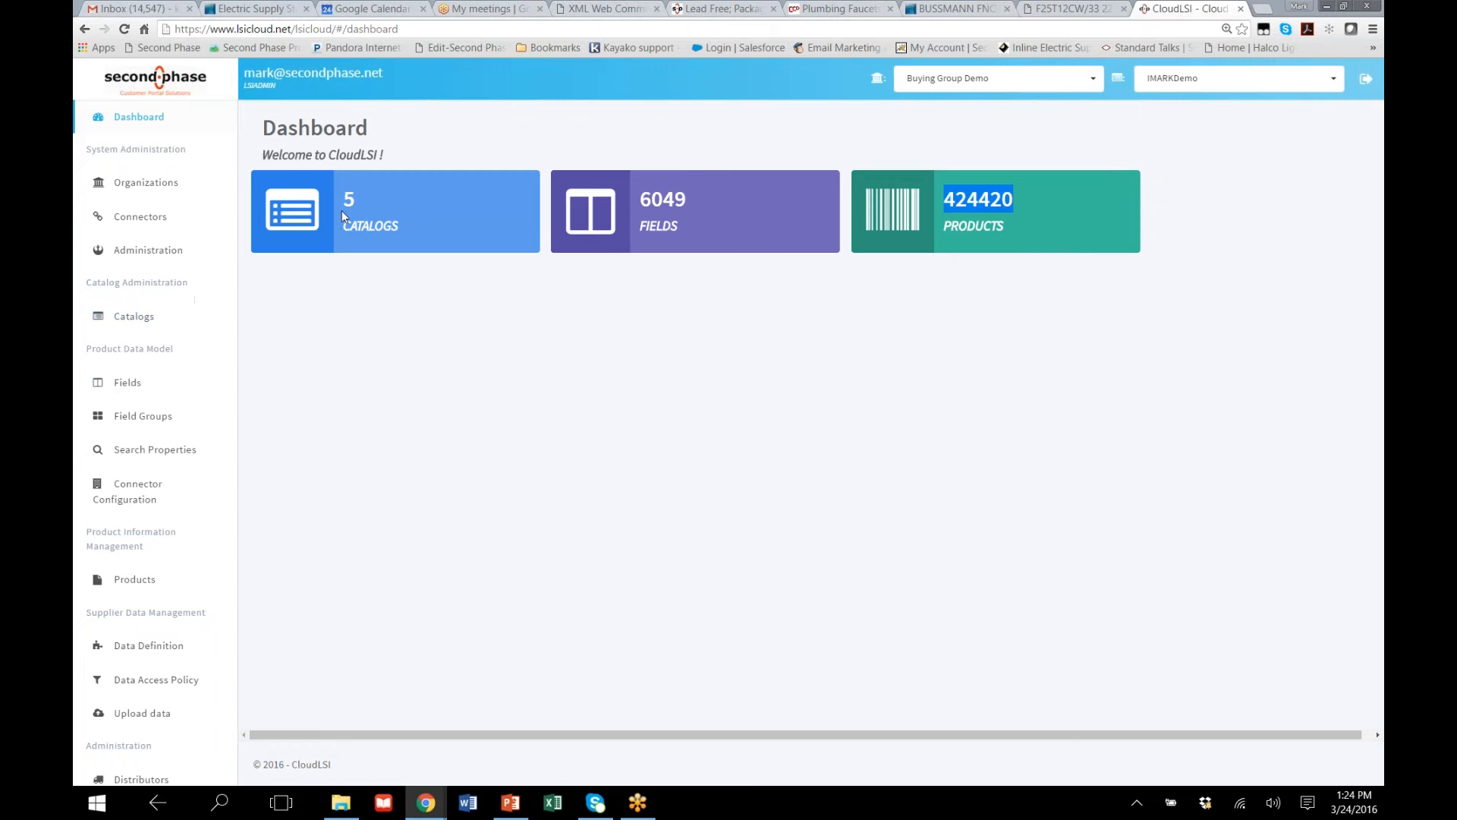
left_click(133, 318)
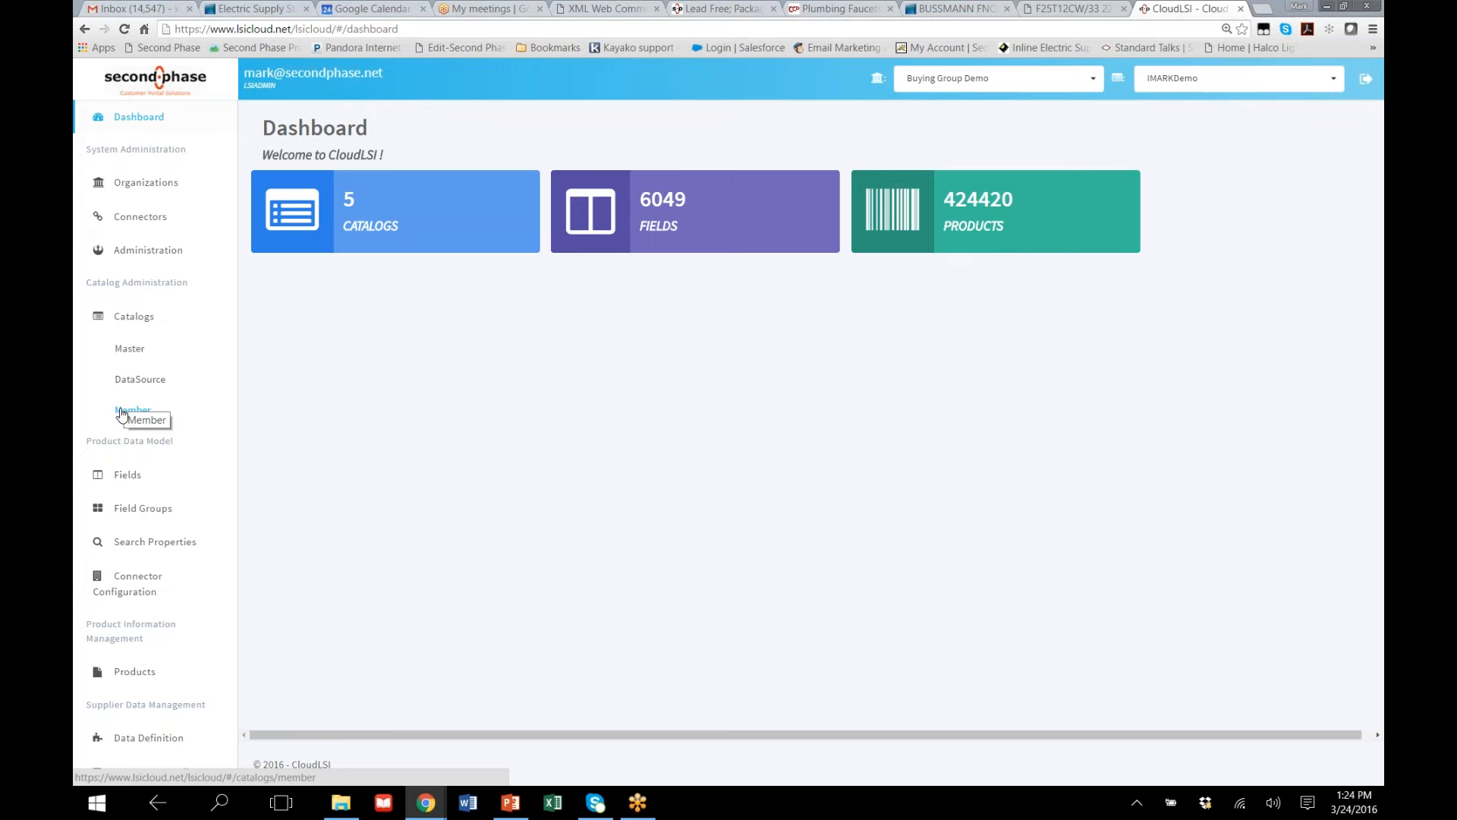
left_click(122, 412)
left_click(138, 348)
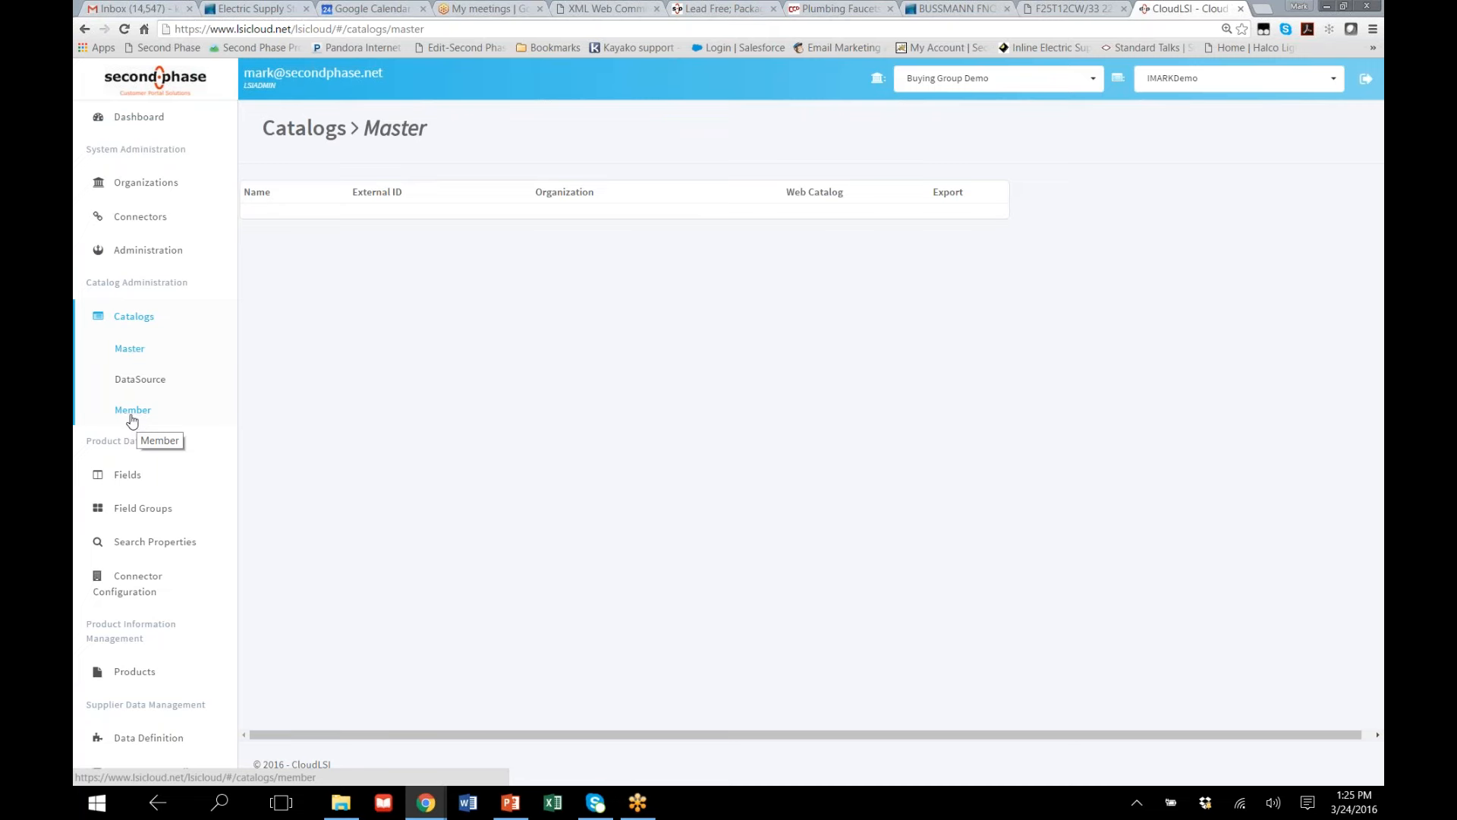
Show the standard fields of the product data model and look through the list of field names
left_click(129, 477)
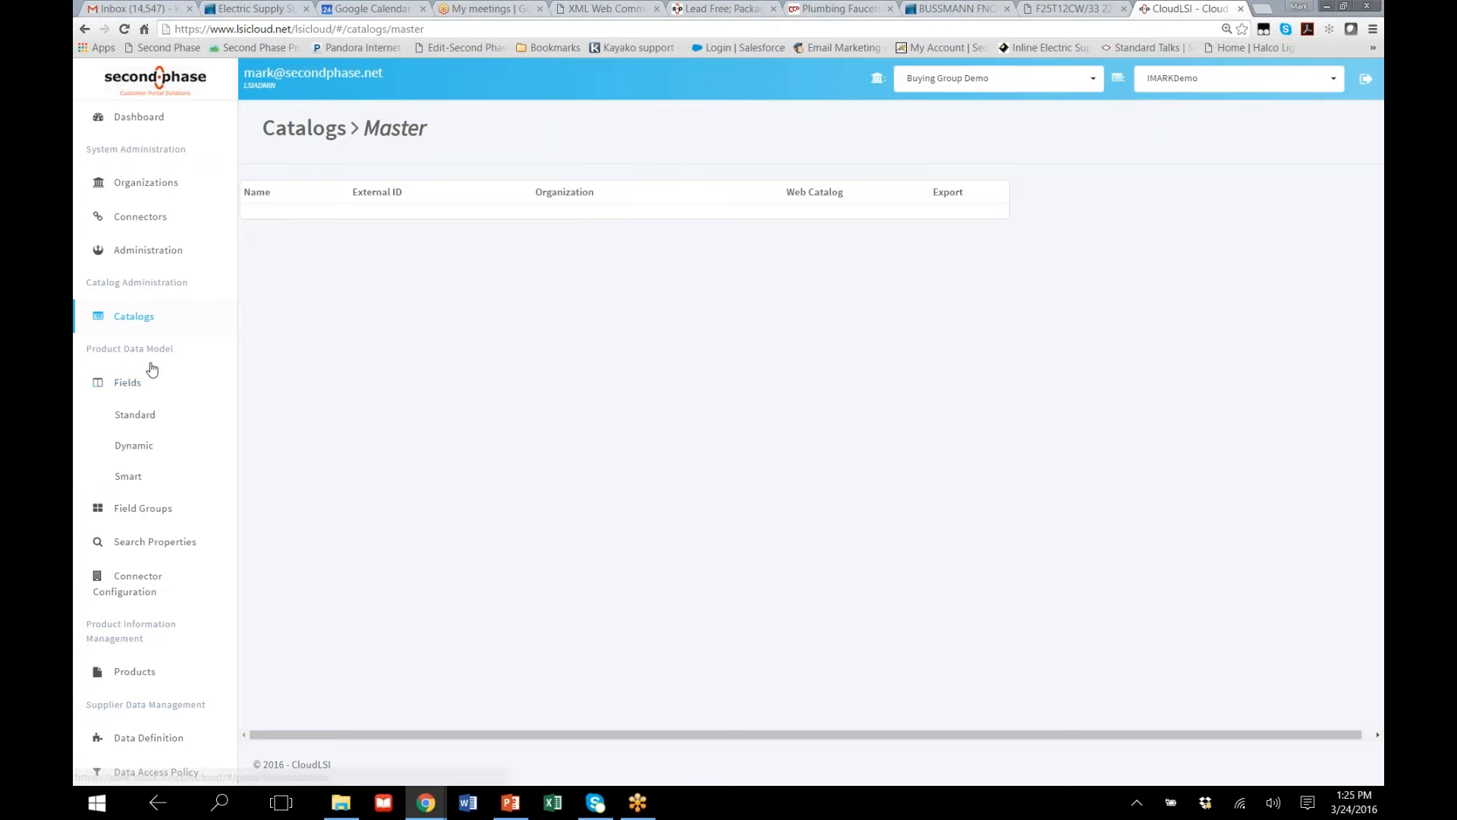
left_click(134, 415)
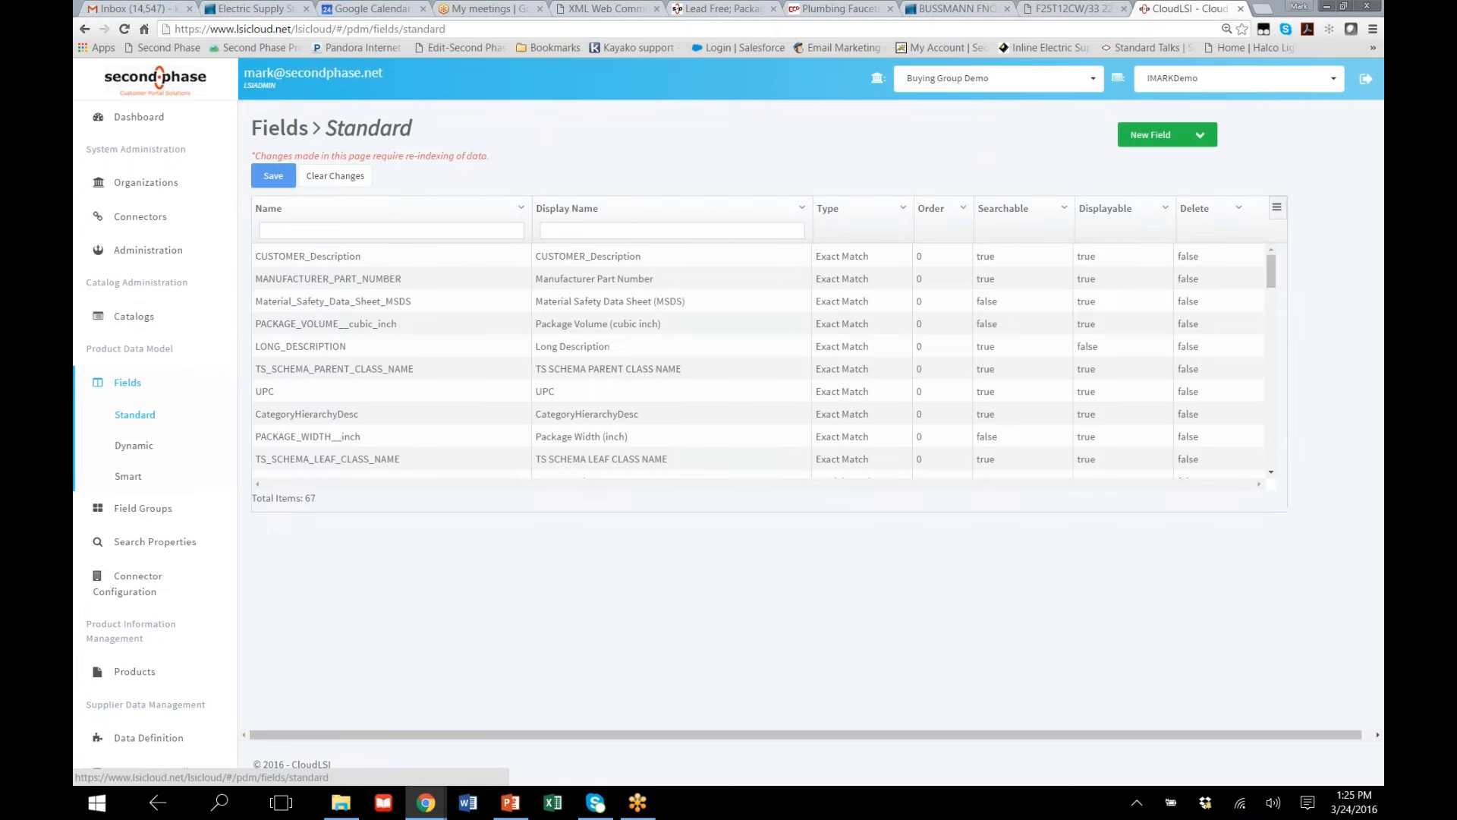
scroll(432, 285, "down", 5)
scroll(432, 283, "down", 10)
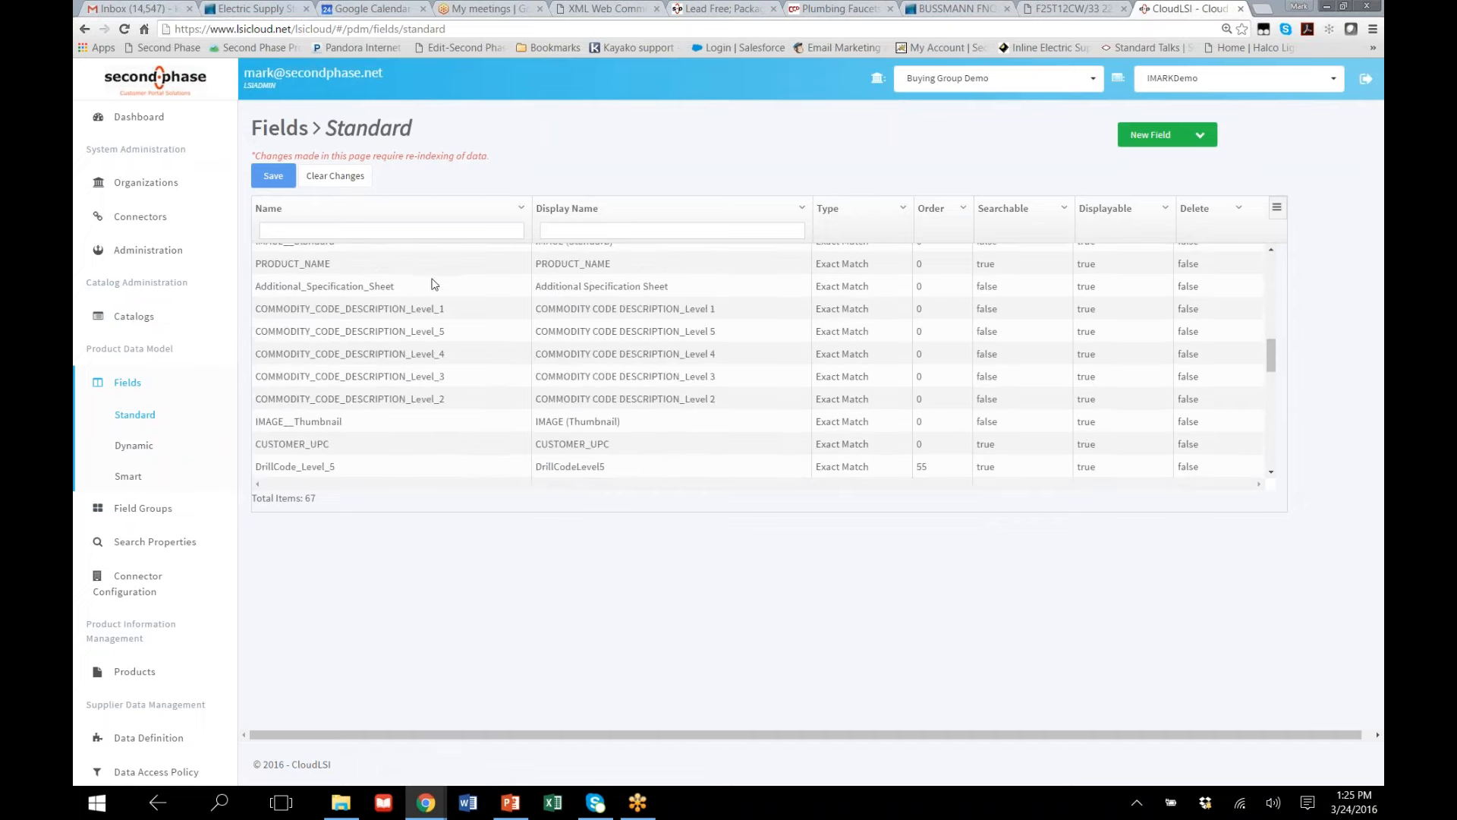
scroll(429, 274, "up", 10)
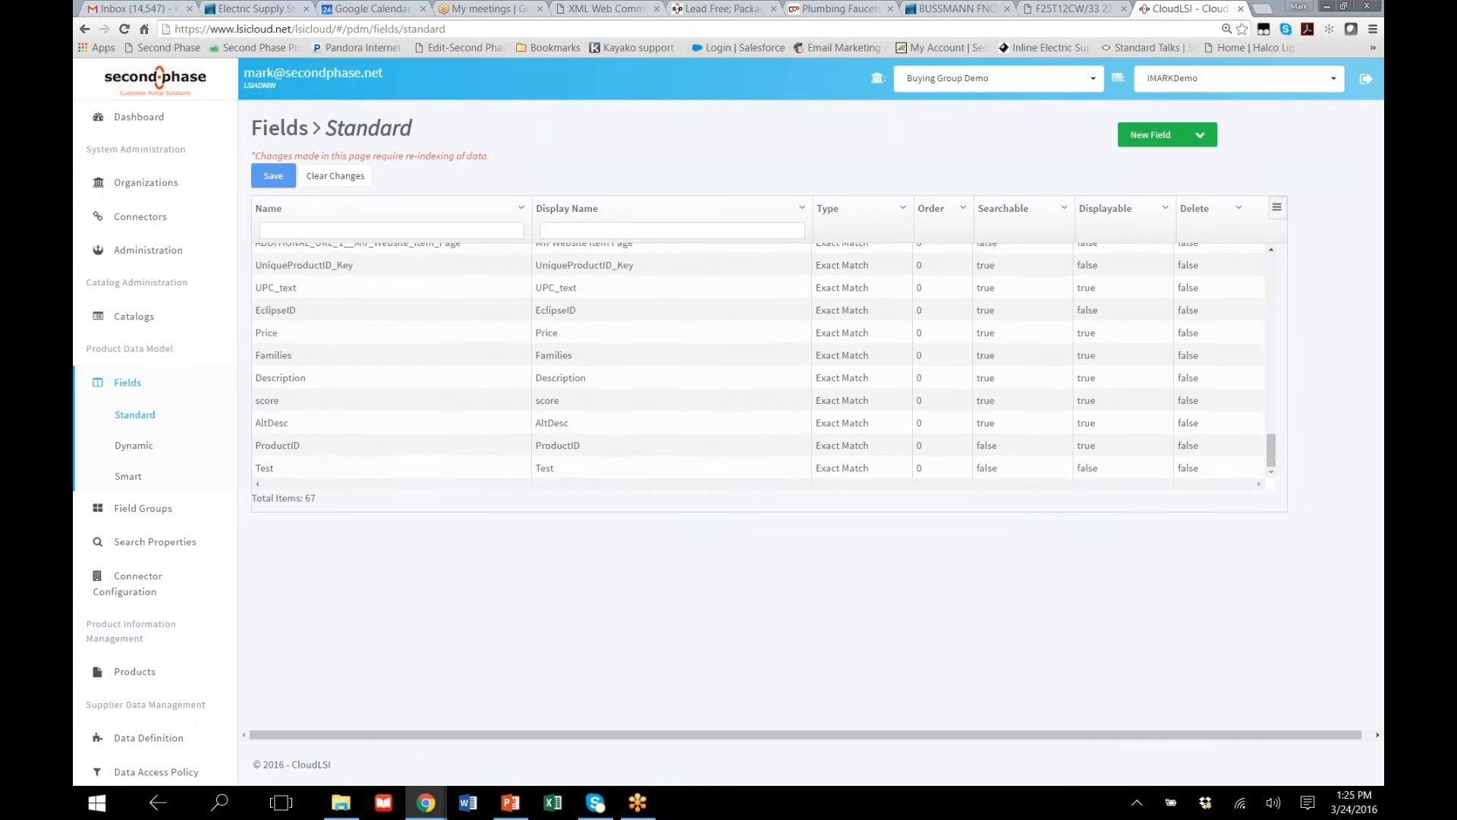
scroll(426, 275, "up", 5)
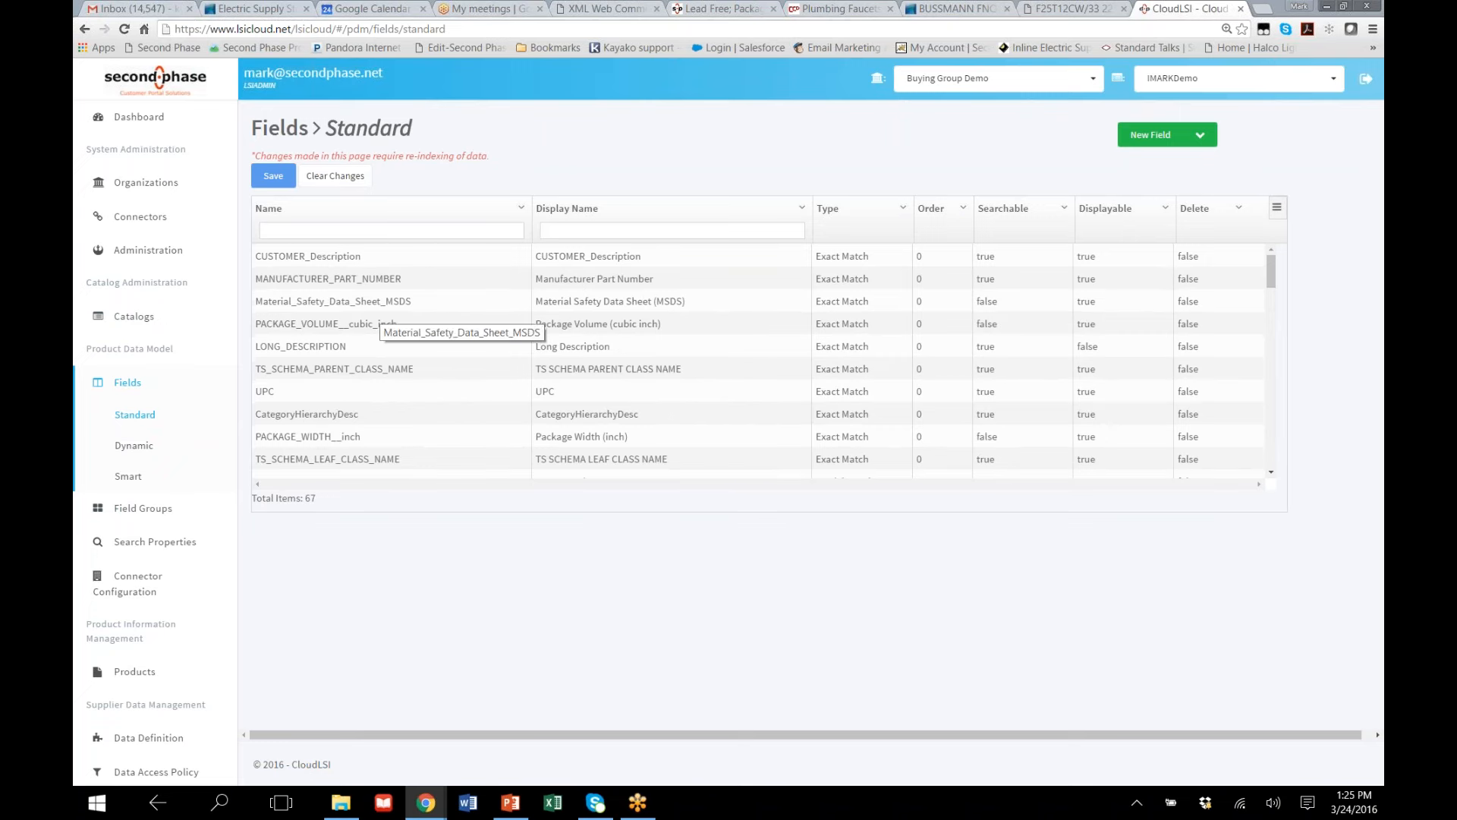
scroll(367, 403, "down", 5)
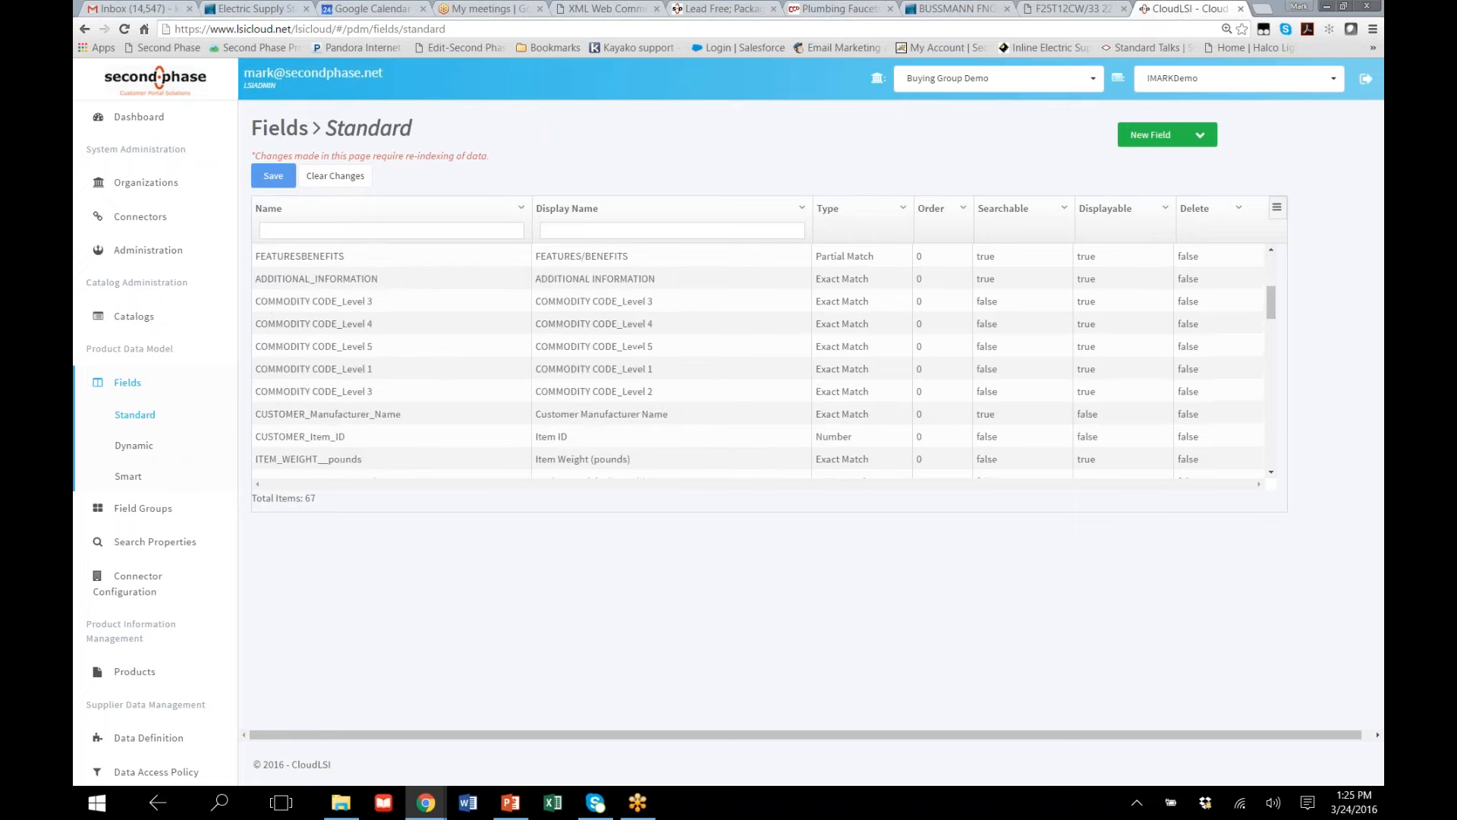
scroll(344, 384, "up", 5)
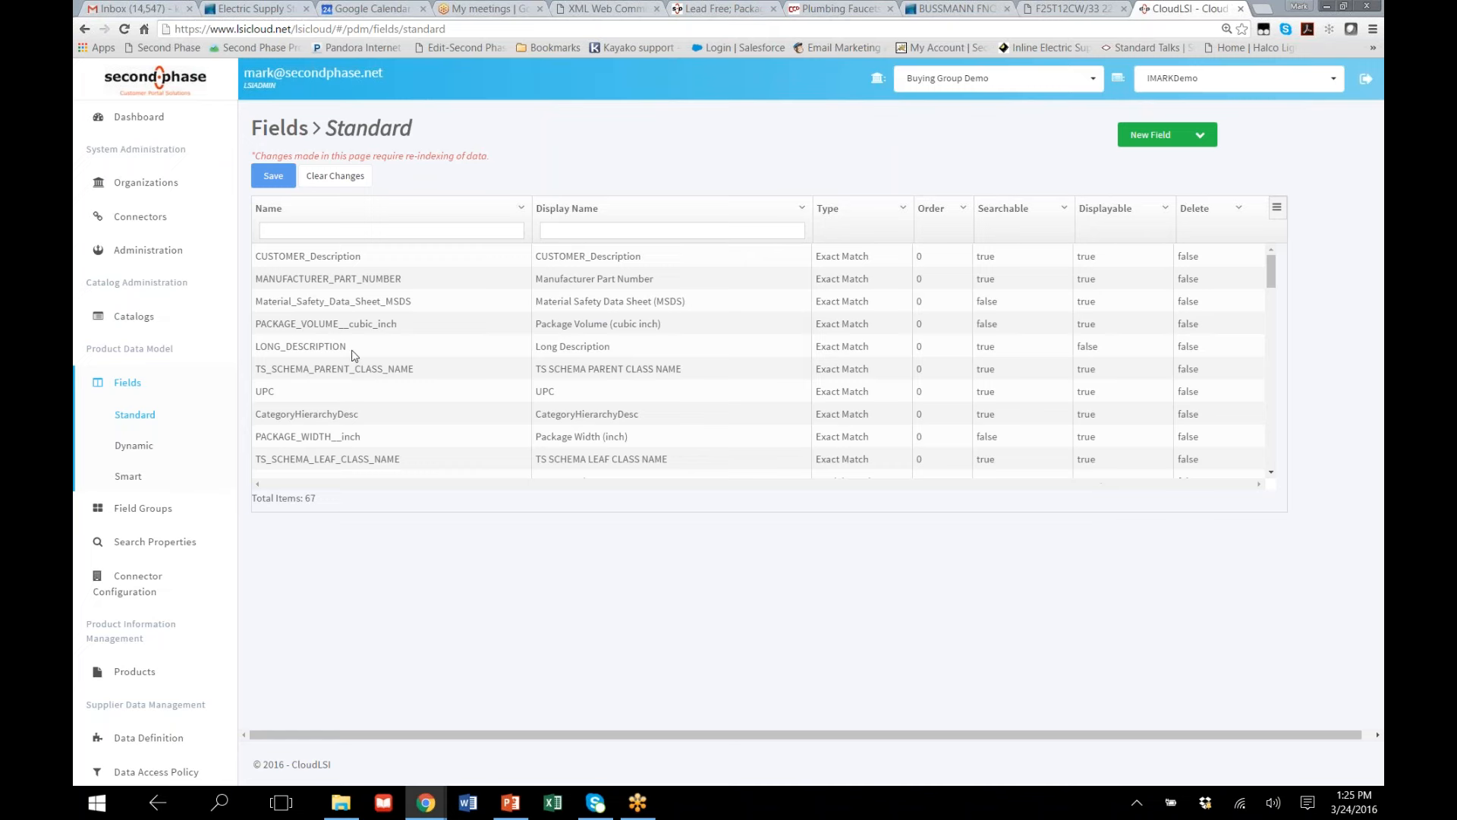
Select the LONG_DESCRIPTION field name and examine the Searchable and Displayable settings of the fields further down the list
left_click(291, 349)
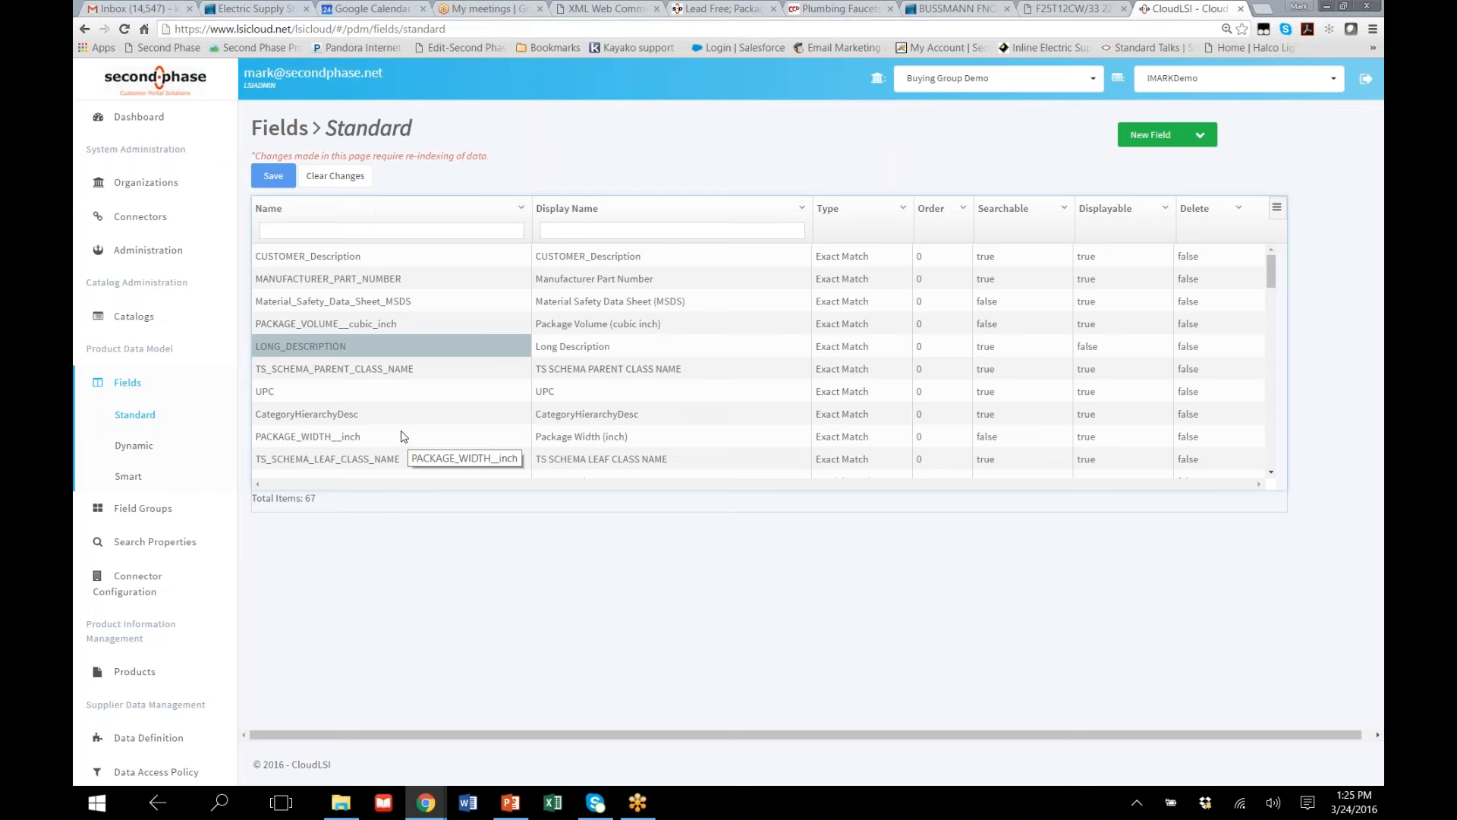
scroll(632, 393, "down", 2)
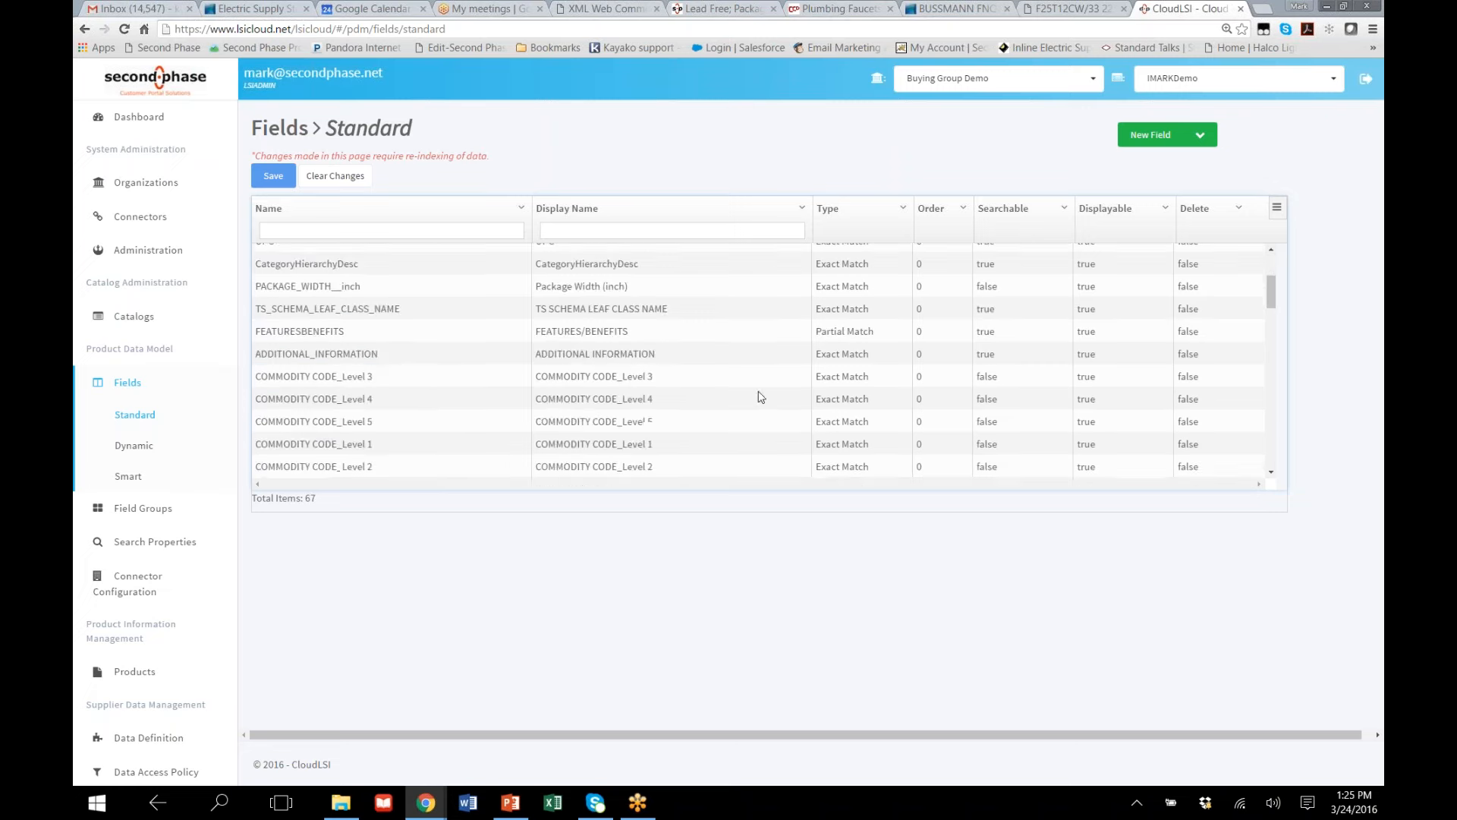
scroll(762, 396, "down", 2)
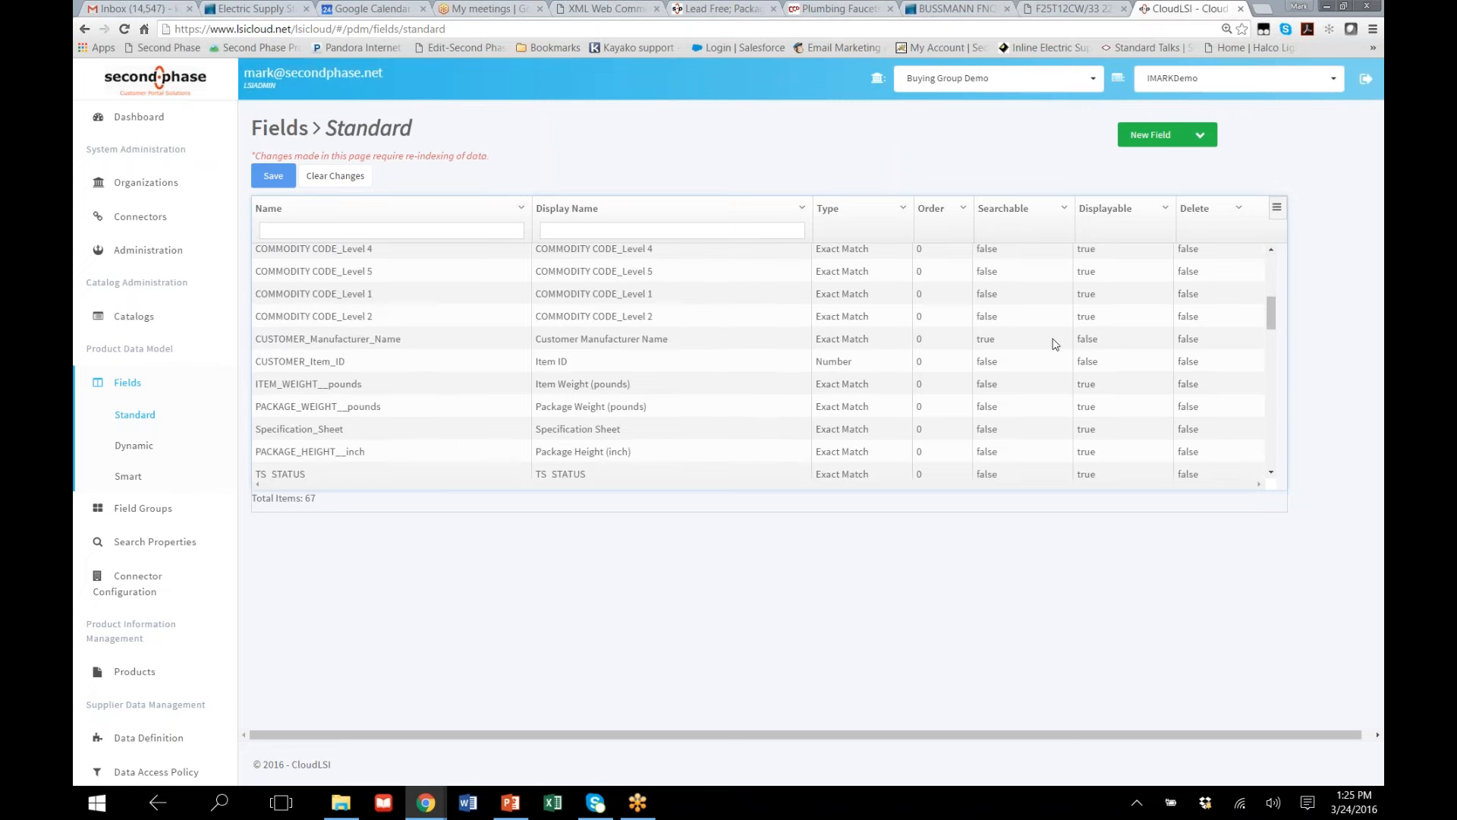
Return to the start of the standard fields list and check the search box on the Halco lamp page before going back to CloudLSI
scroll(975, 390, "up", 5)
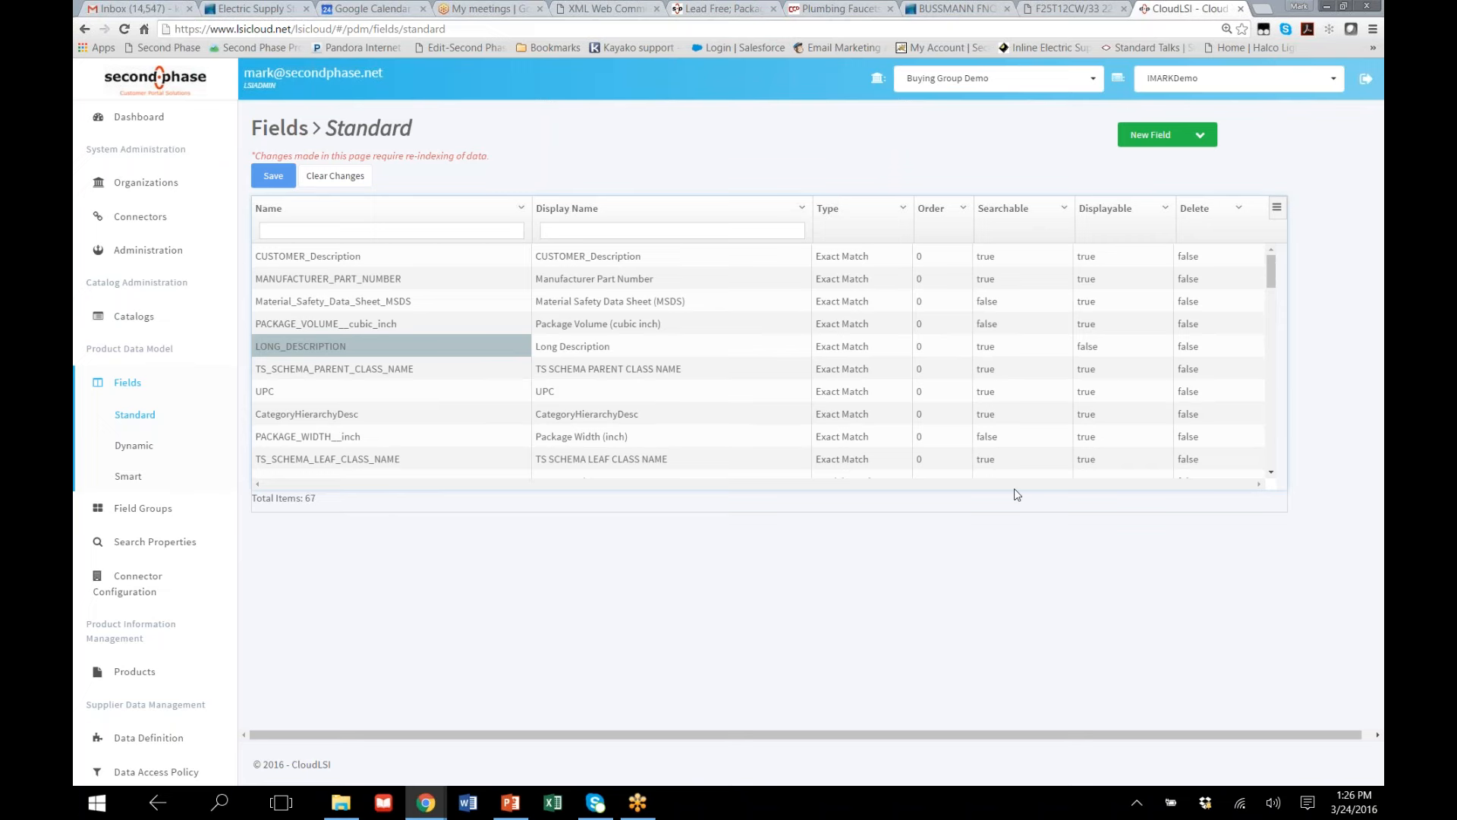
left_click(1059, 9)
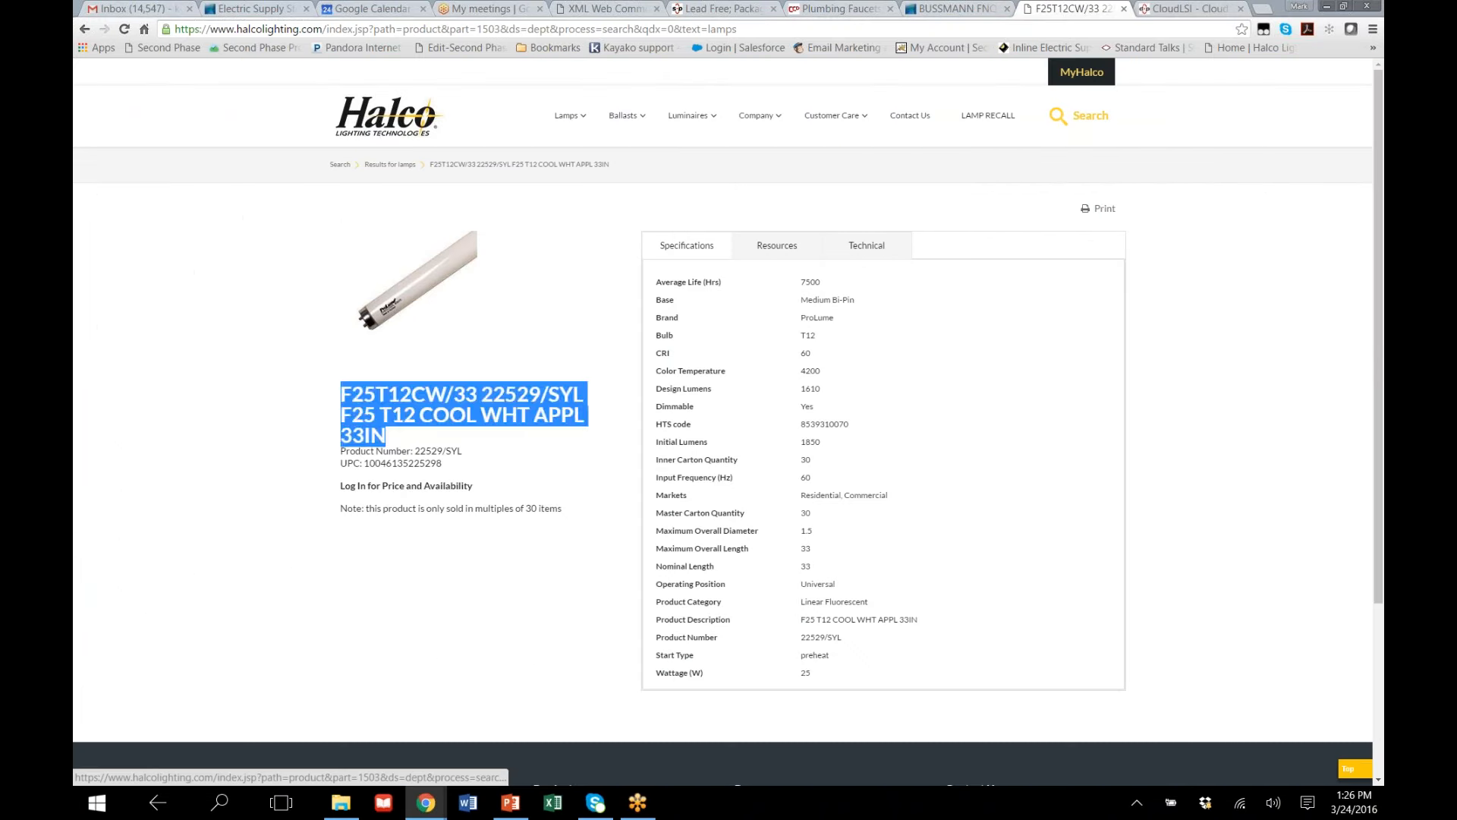
left_click(1059, 118)
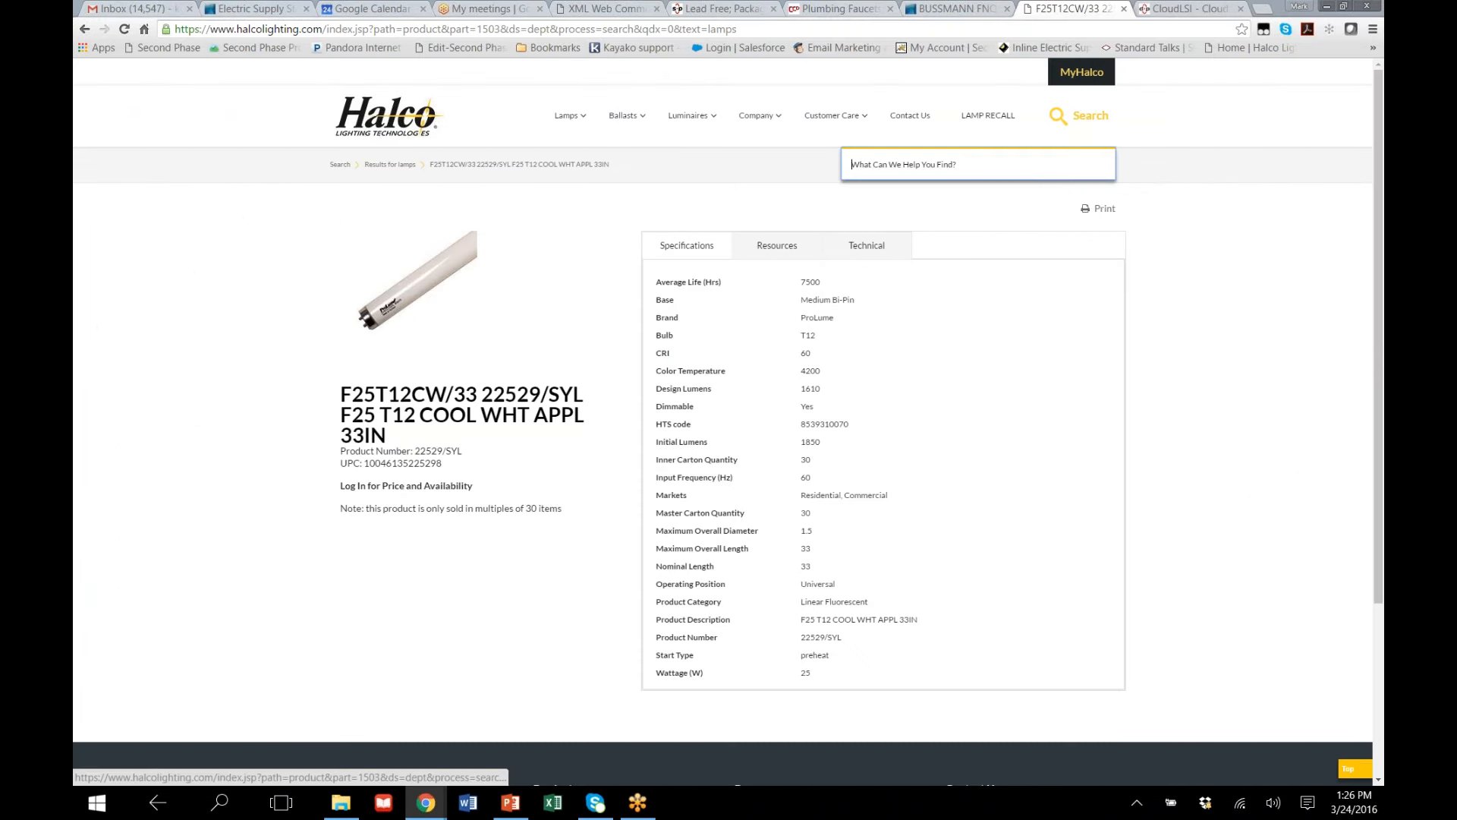
left_click(1188, 9)
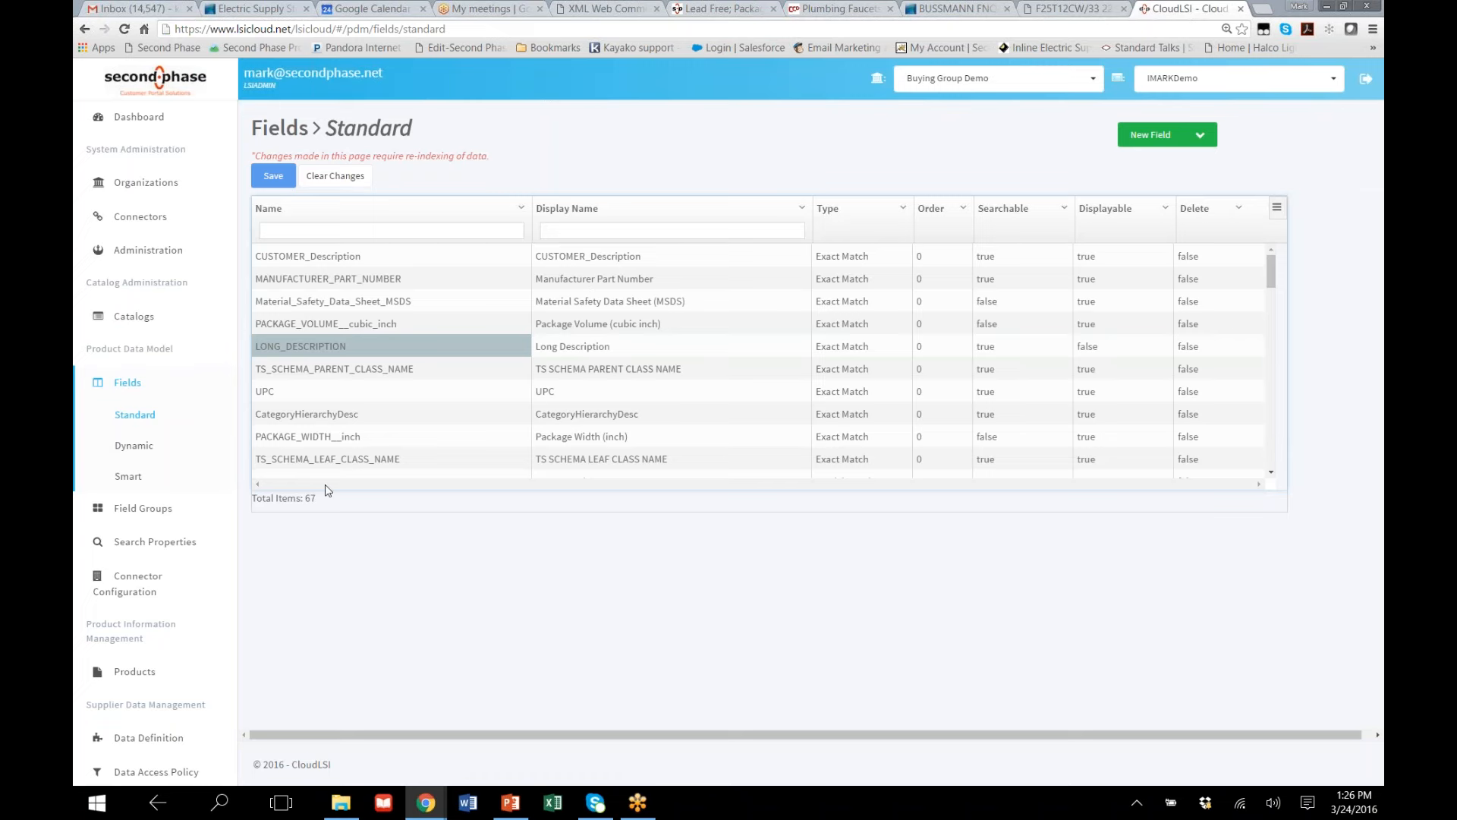
Show the *_att dynamic field with its Searchable option, and open the Smart_Commodity smart field to see the fields it contains
left_click(143, 447)
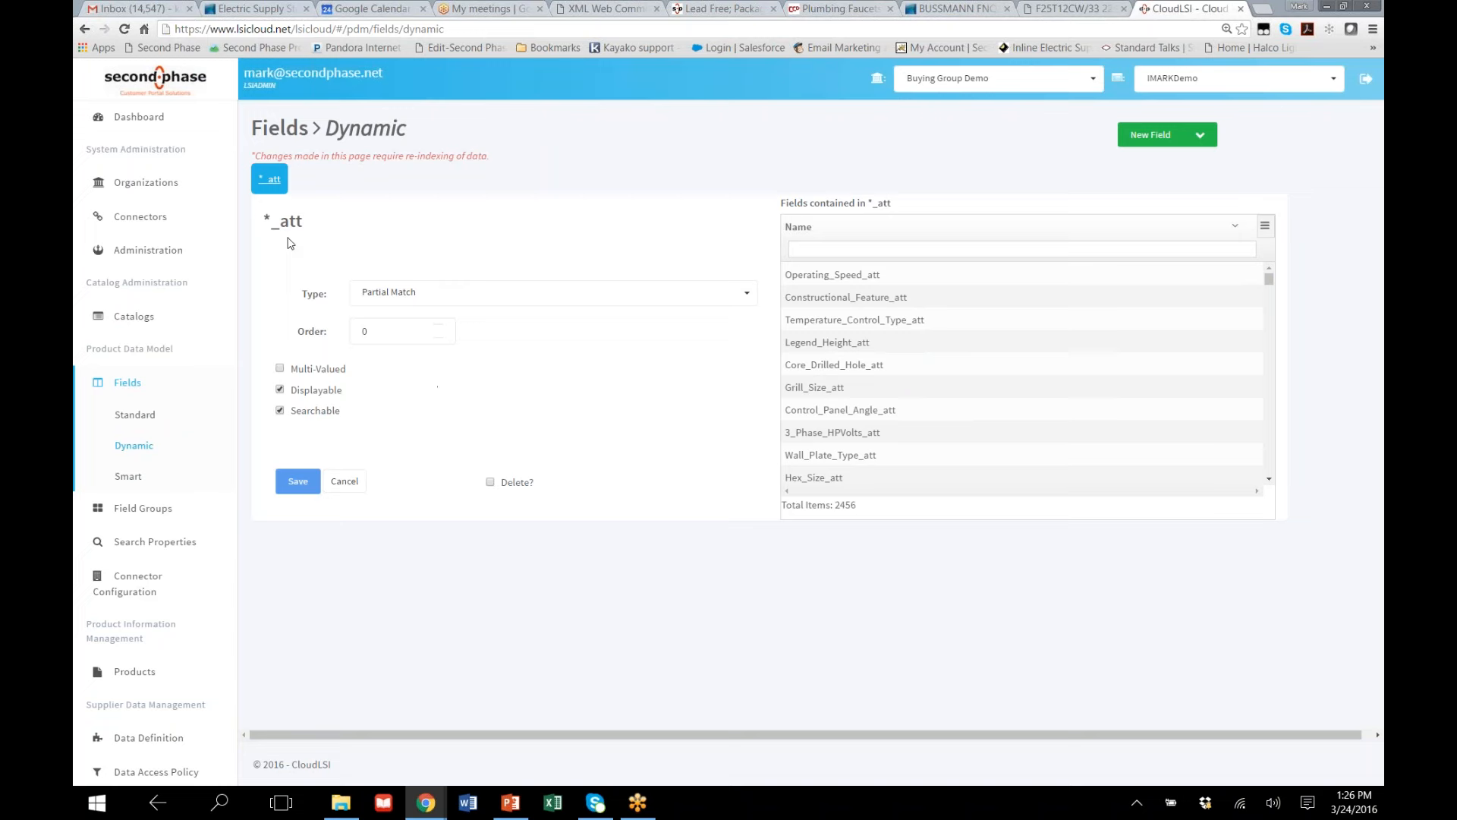
left_click_drag(279, 220, 319, 227)
left_click(280, 411)
left_click(128, 479)
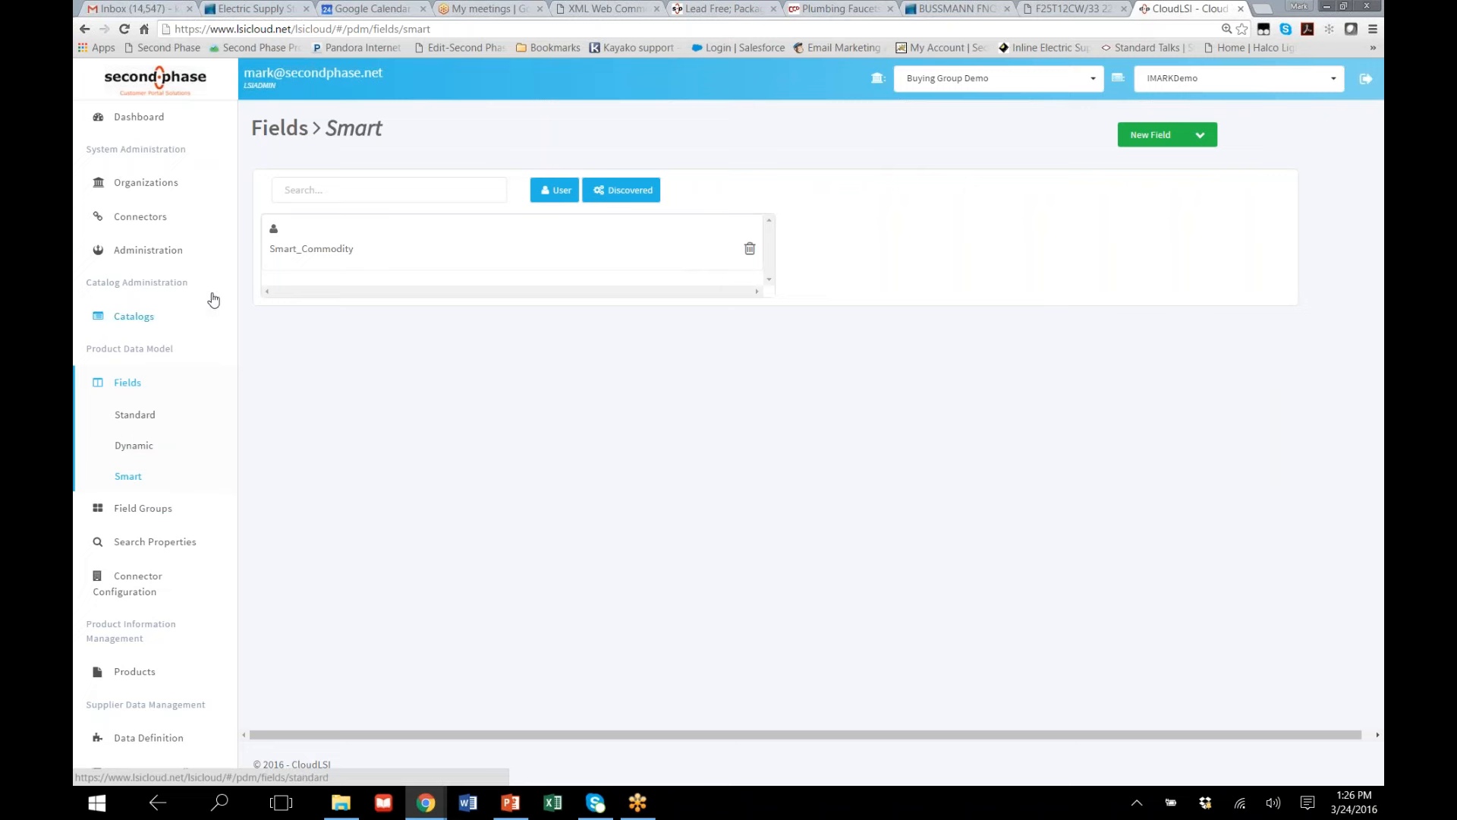
left_click(302, 258)
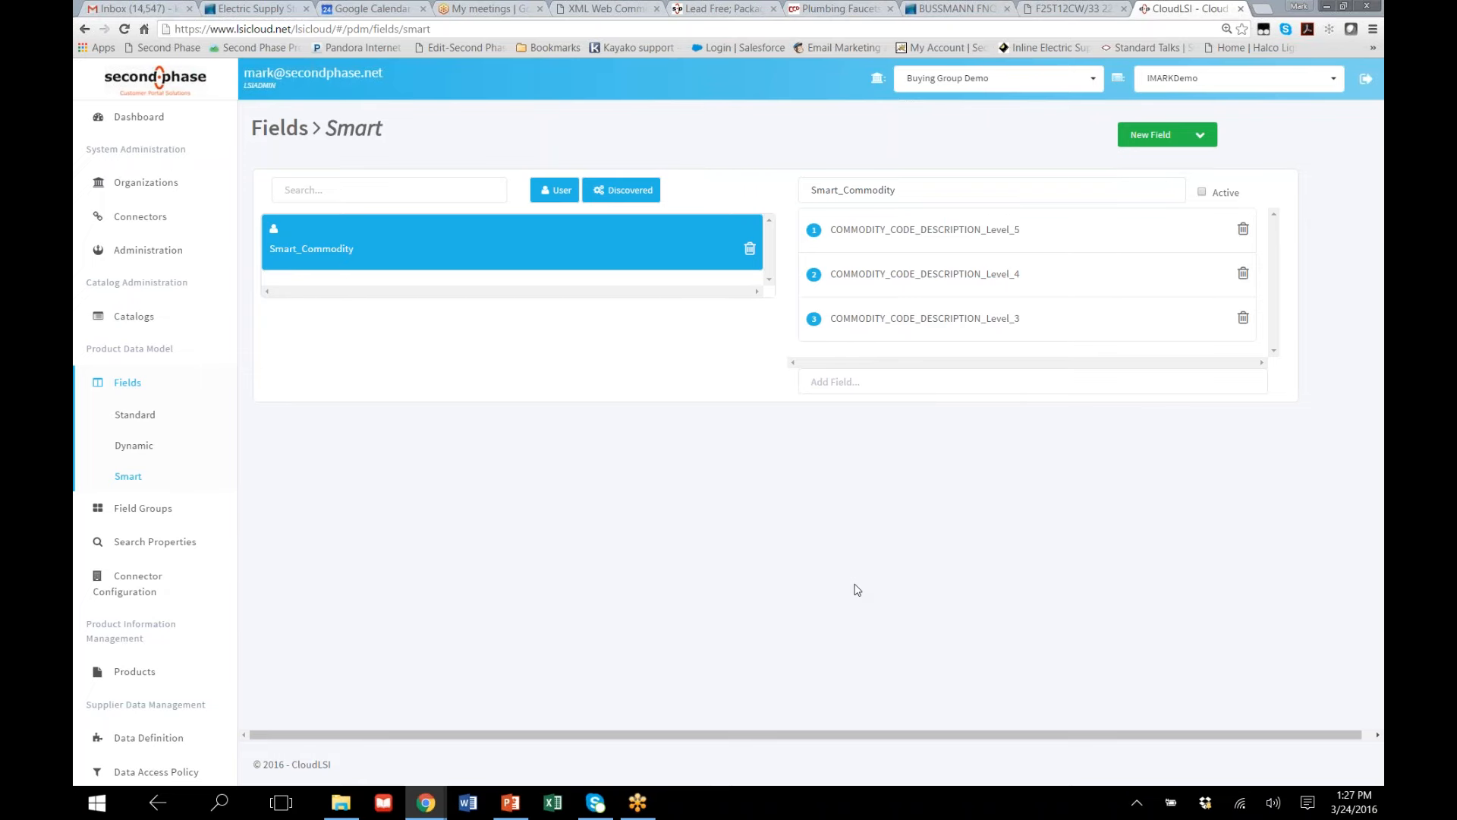
Switch to the Second Phase plumbing demo store and show its product catalog page with the search refinements
left_click(1033, 14)
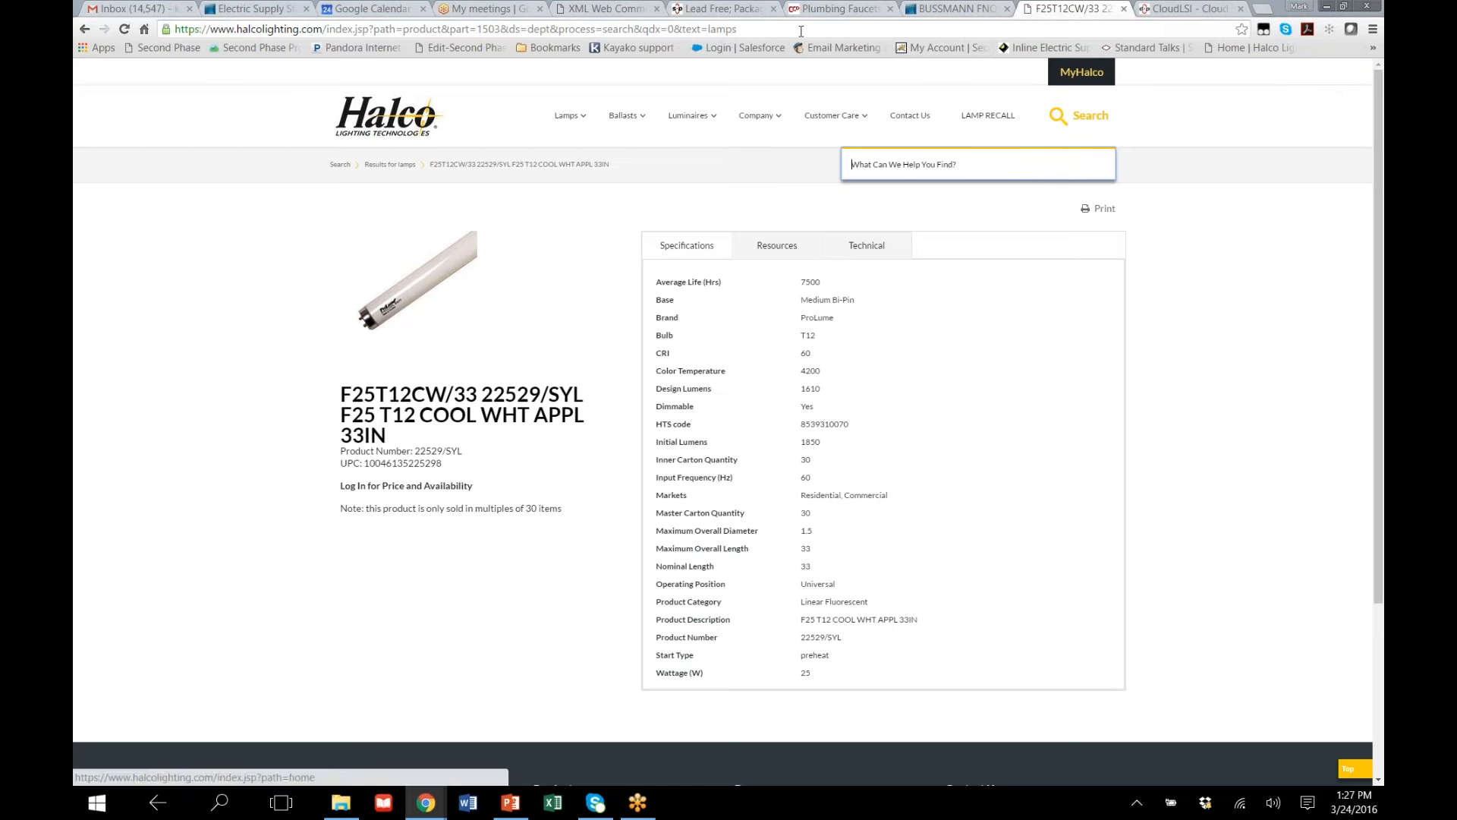
left_click(598, 10)
left_click(748, 14)
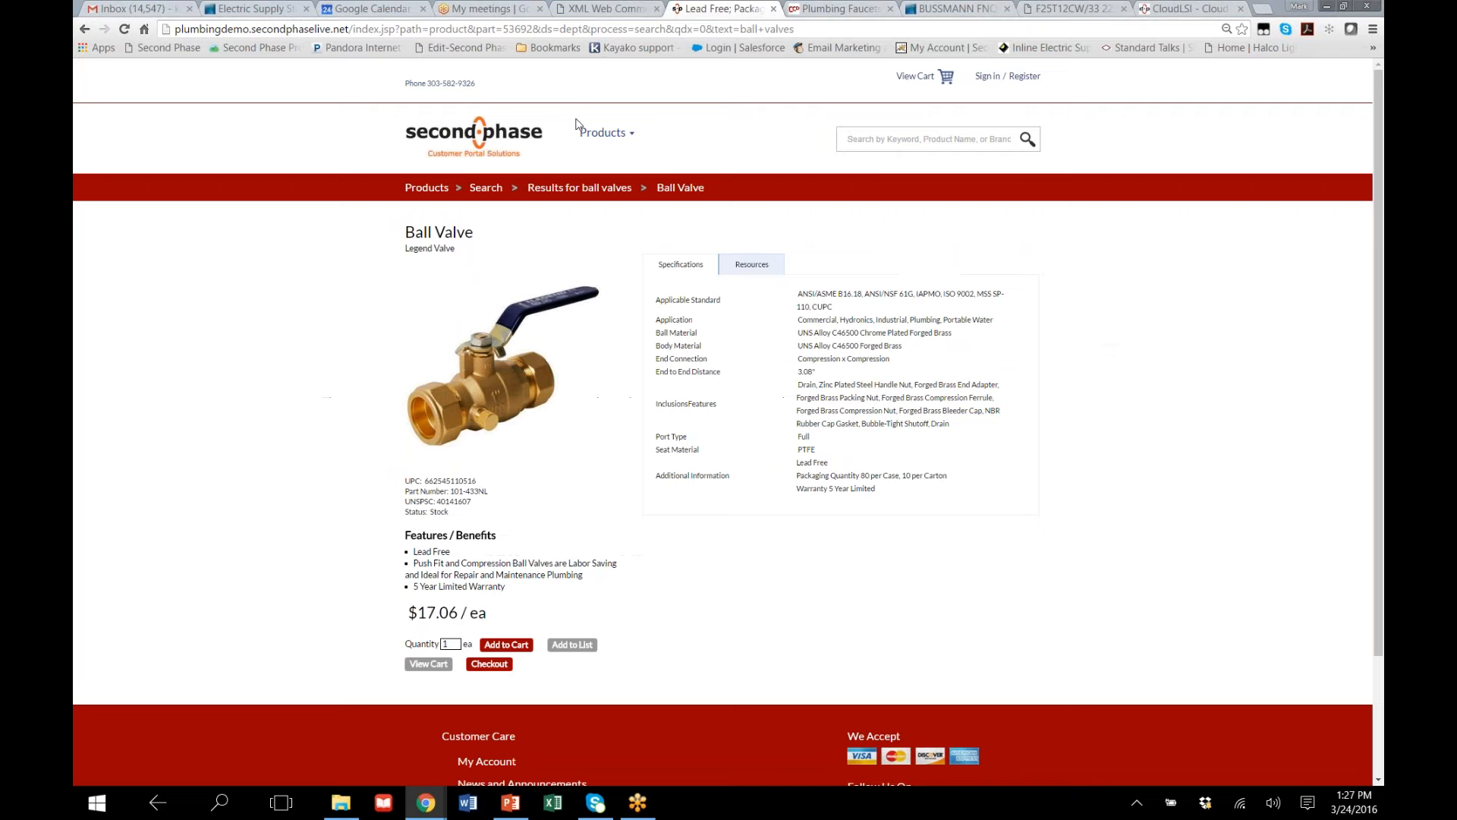
mouse_move(579, 125)
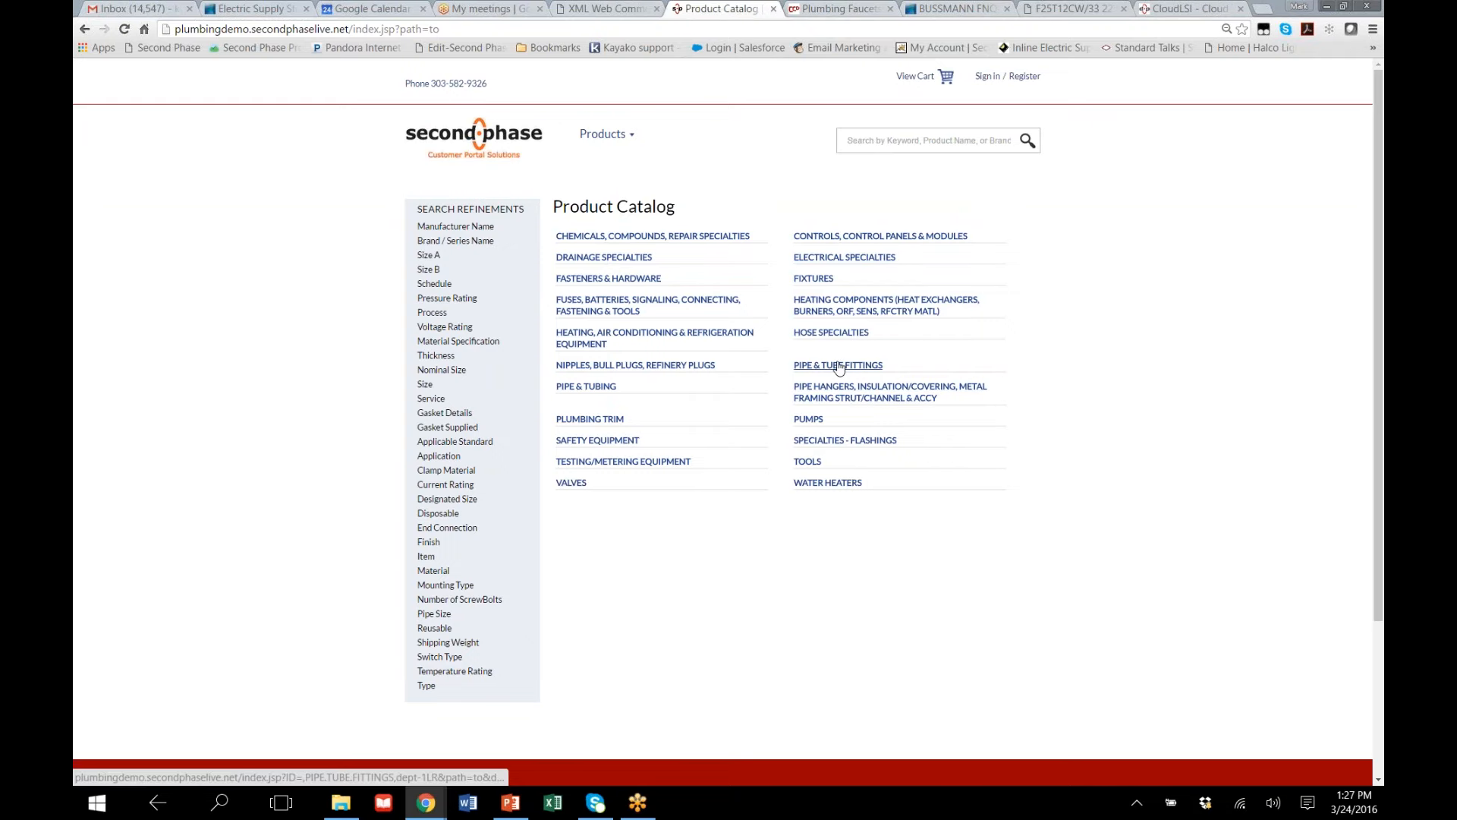
Open the tab1 field group in CloudLSI and compare its fields with the specifications on the Halco lamp page
left_click(1189, 9)
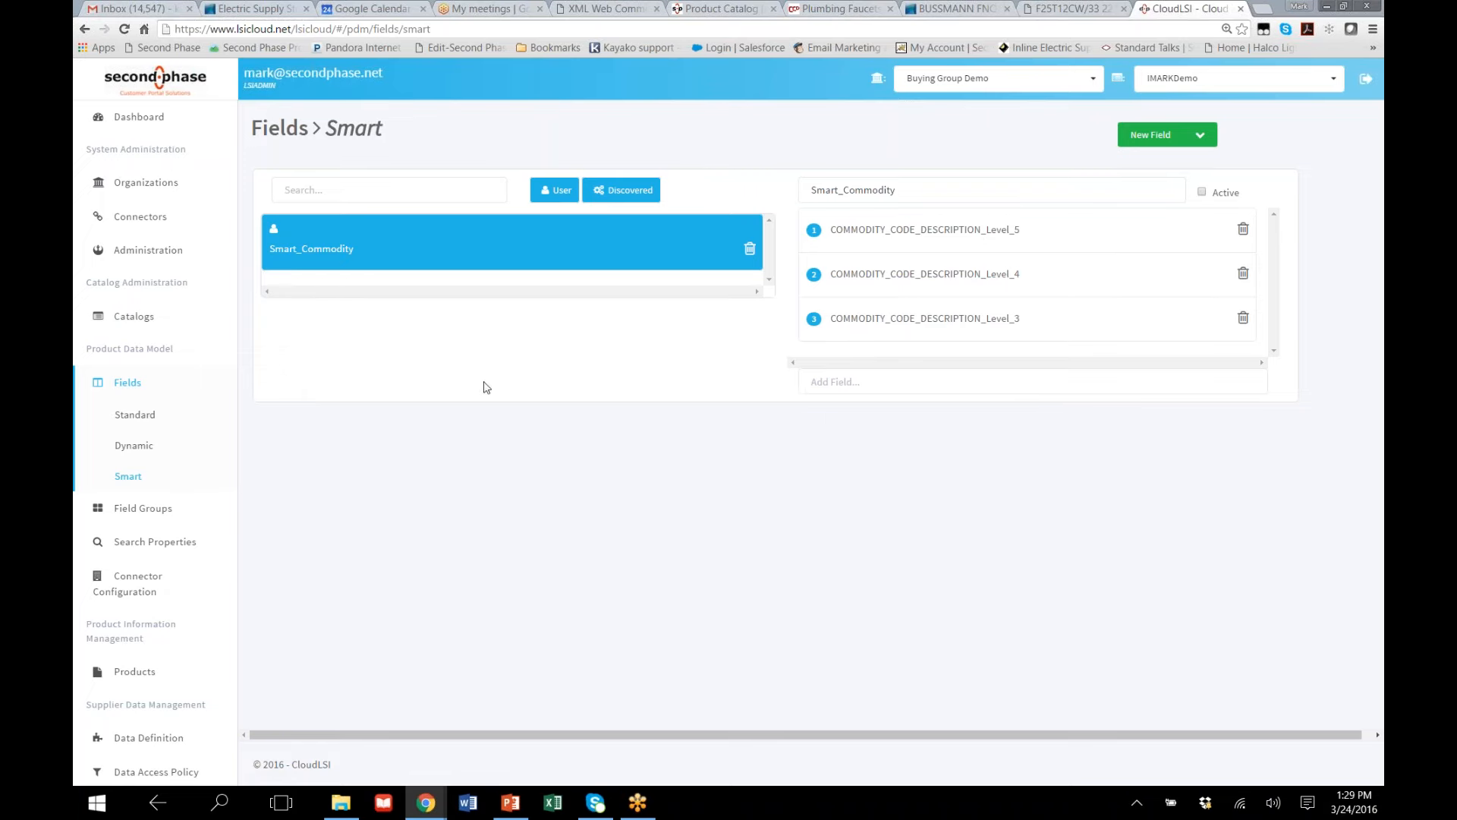
left_click(129, 513)
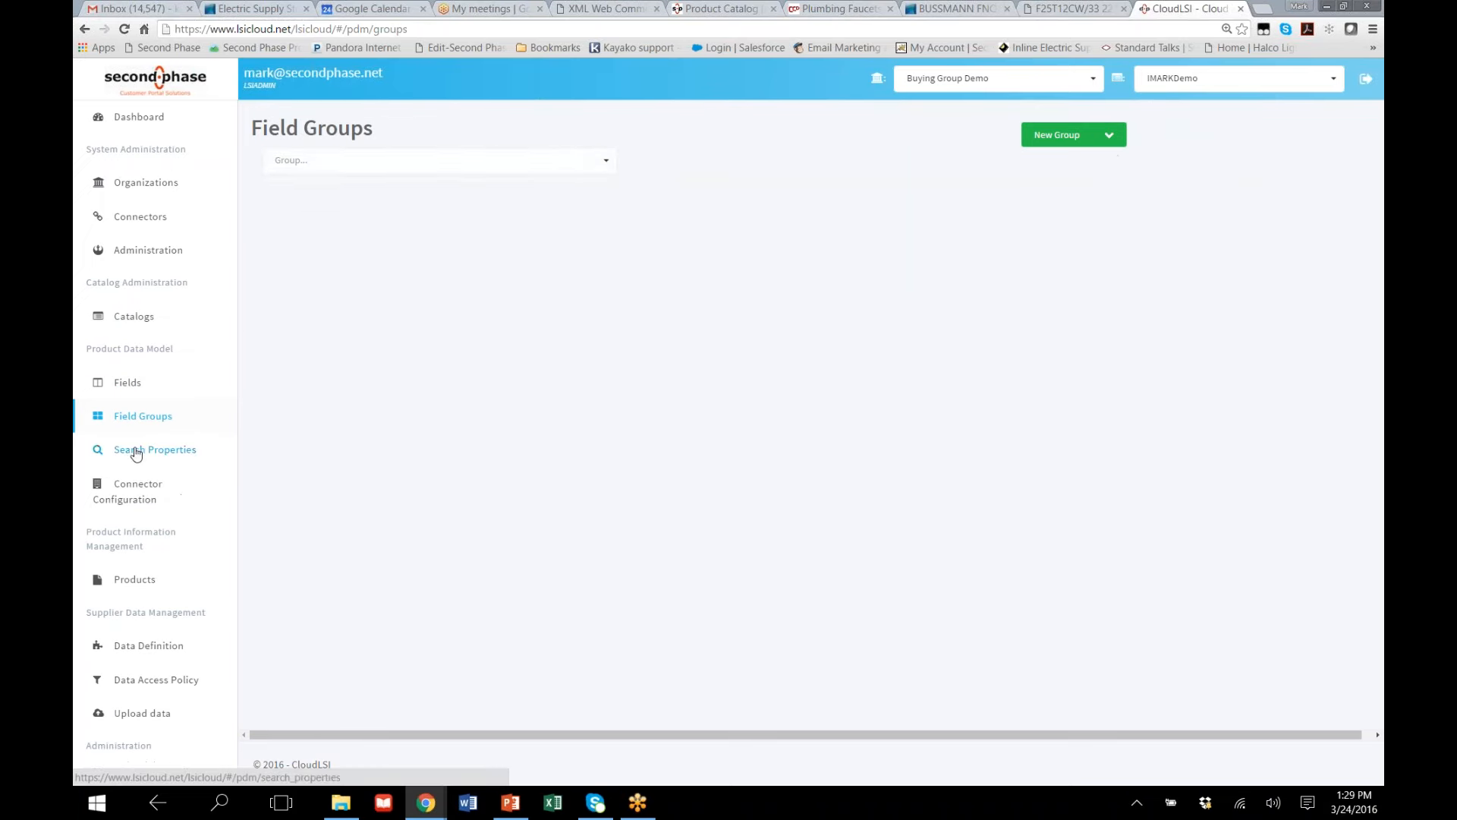
left_click(596, 161)
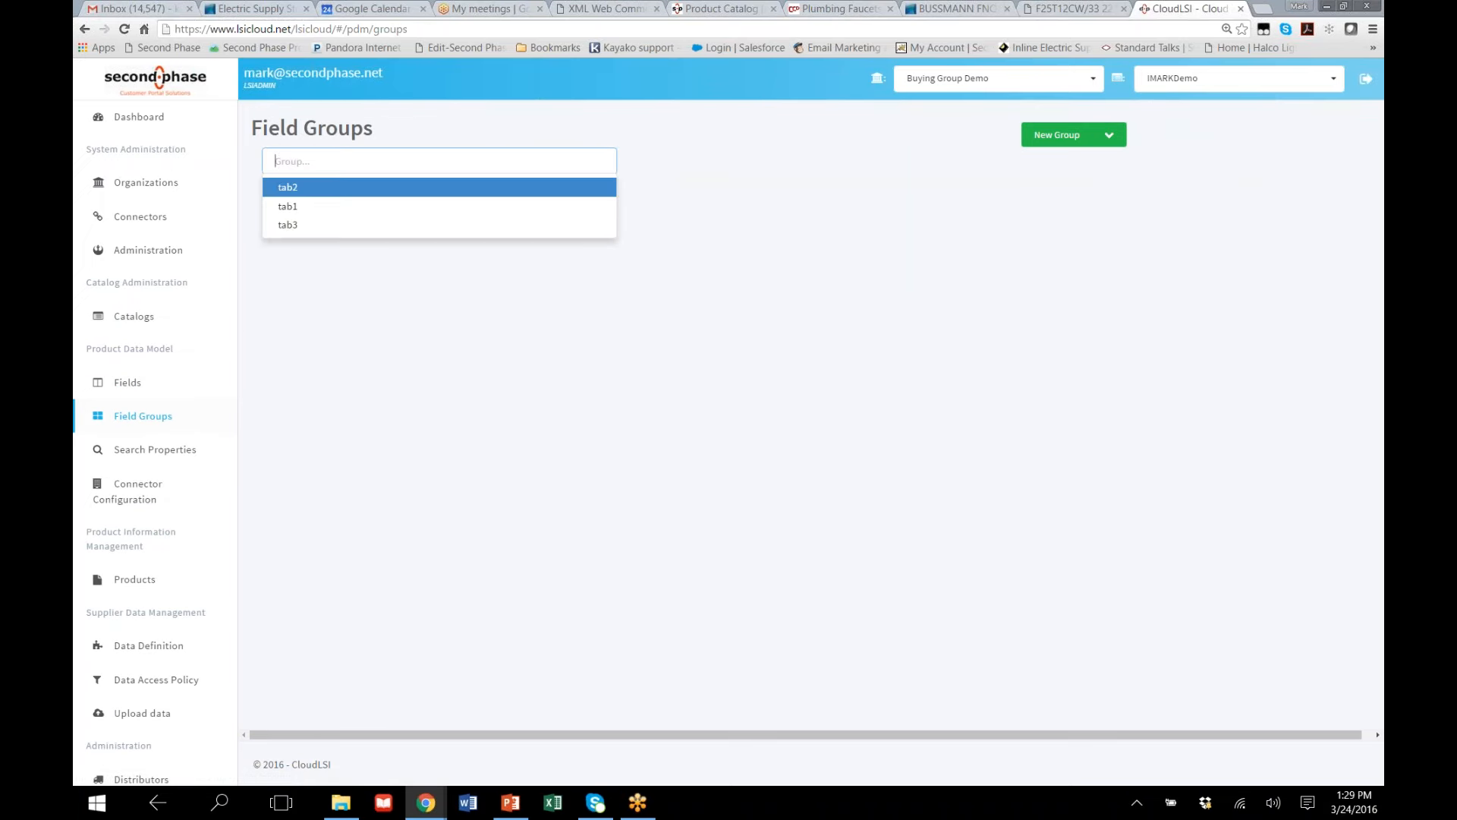
left_click(536, 209)
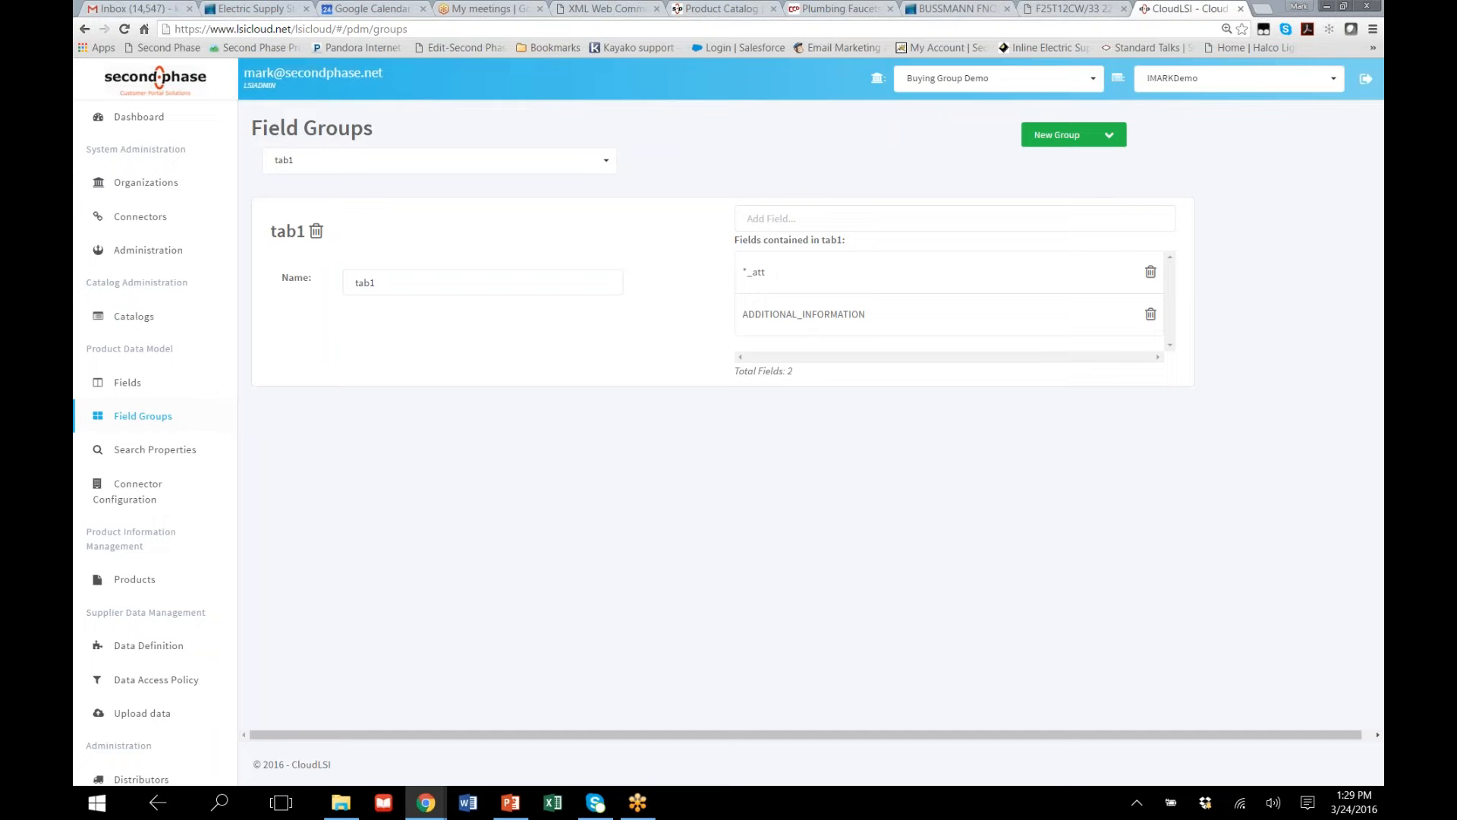
left_click(1040, 9)
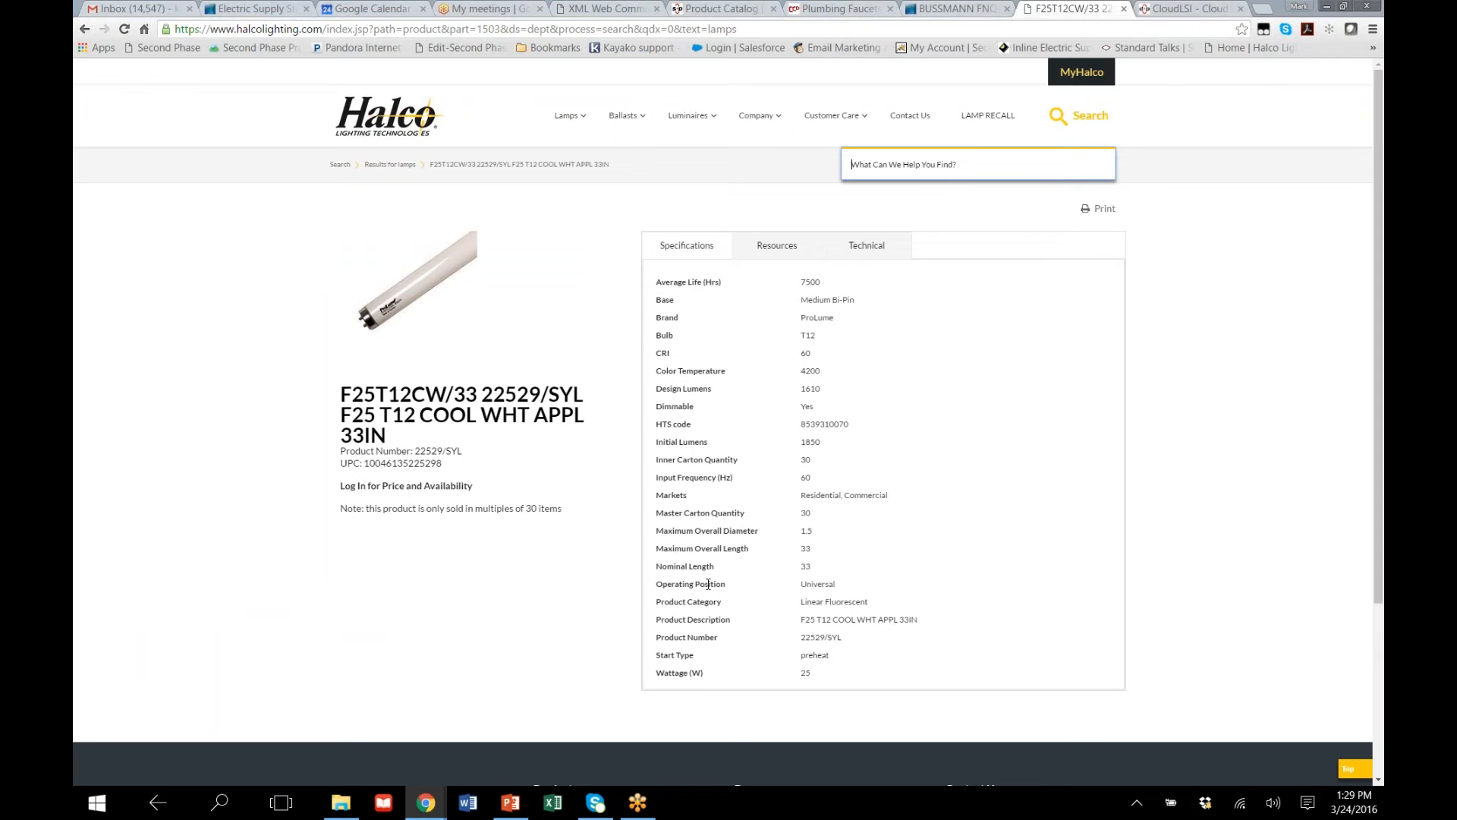
left_click(1152, 11)
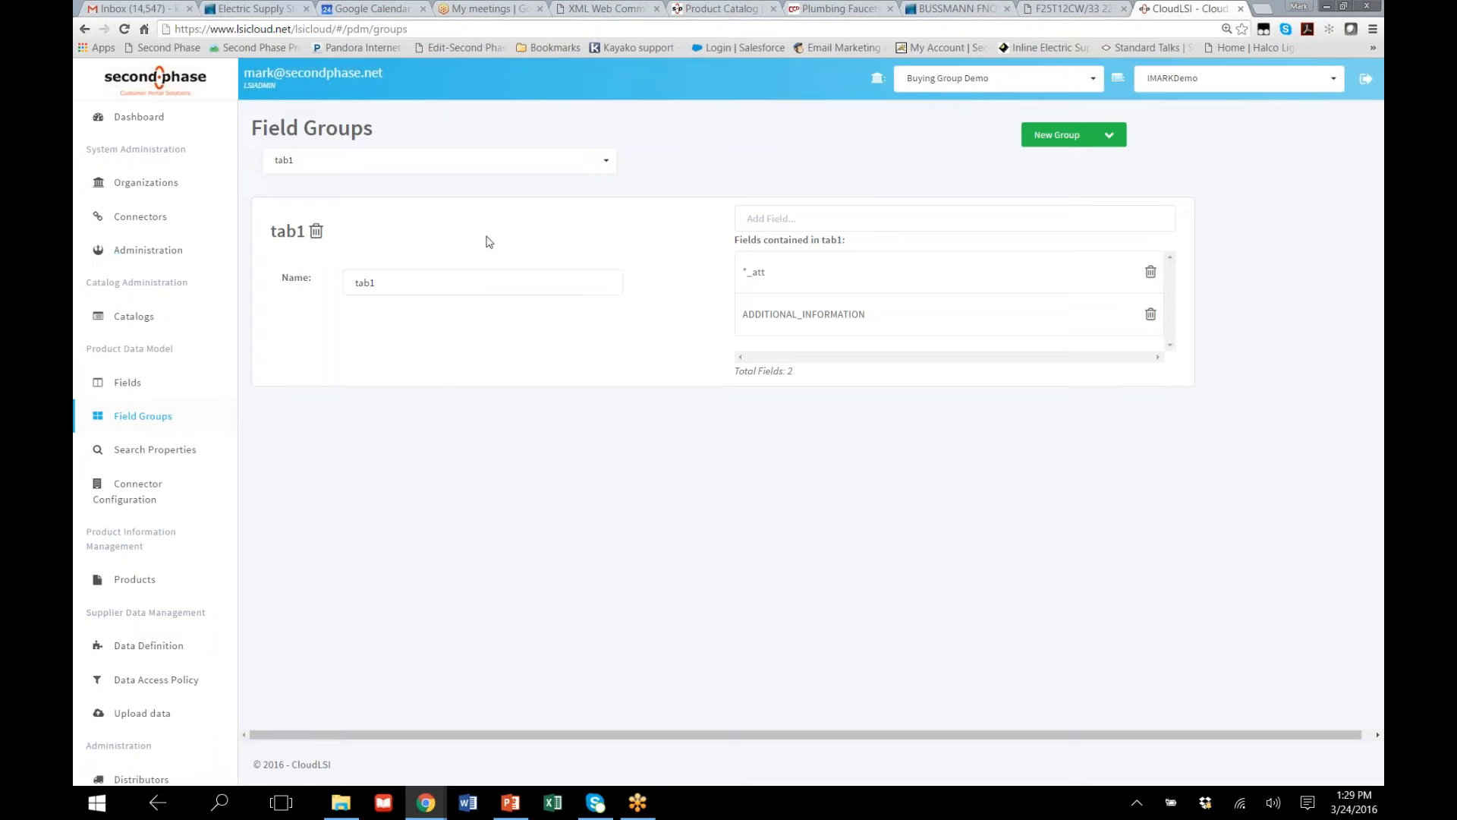
Open the tab2 field group and compare its fields with the resources of the Halco lamp
left_click(606, 161)
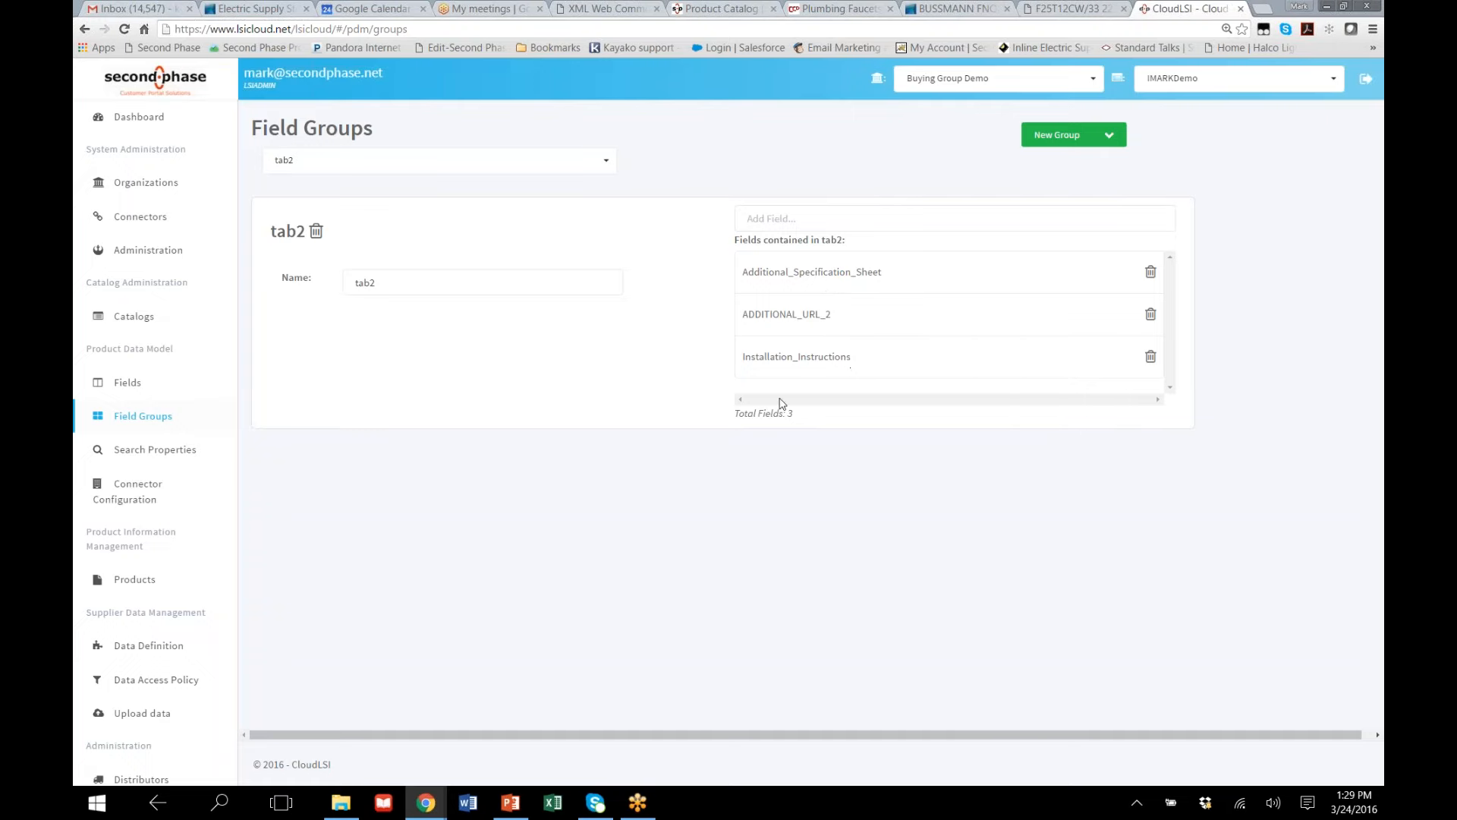
left_click(1105, 10)
left_click(780, 246)
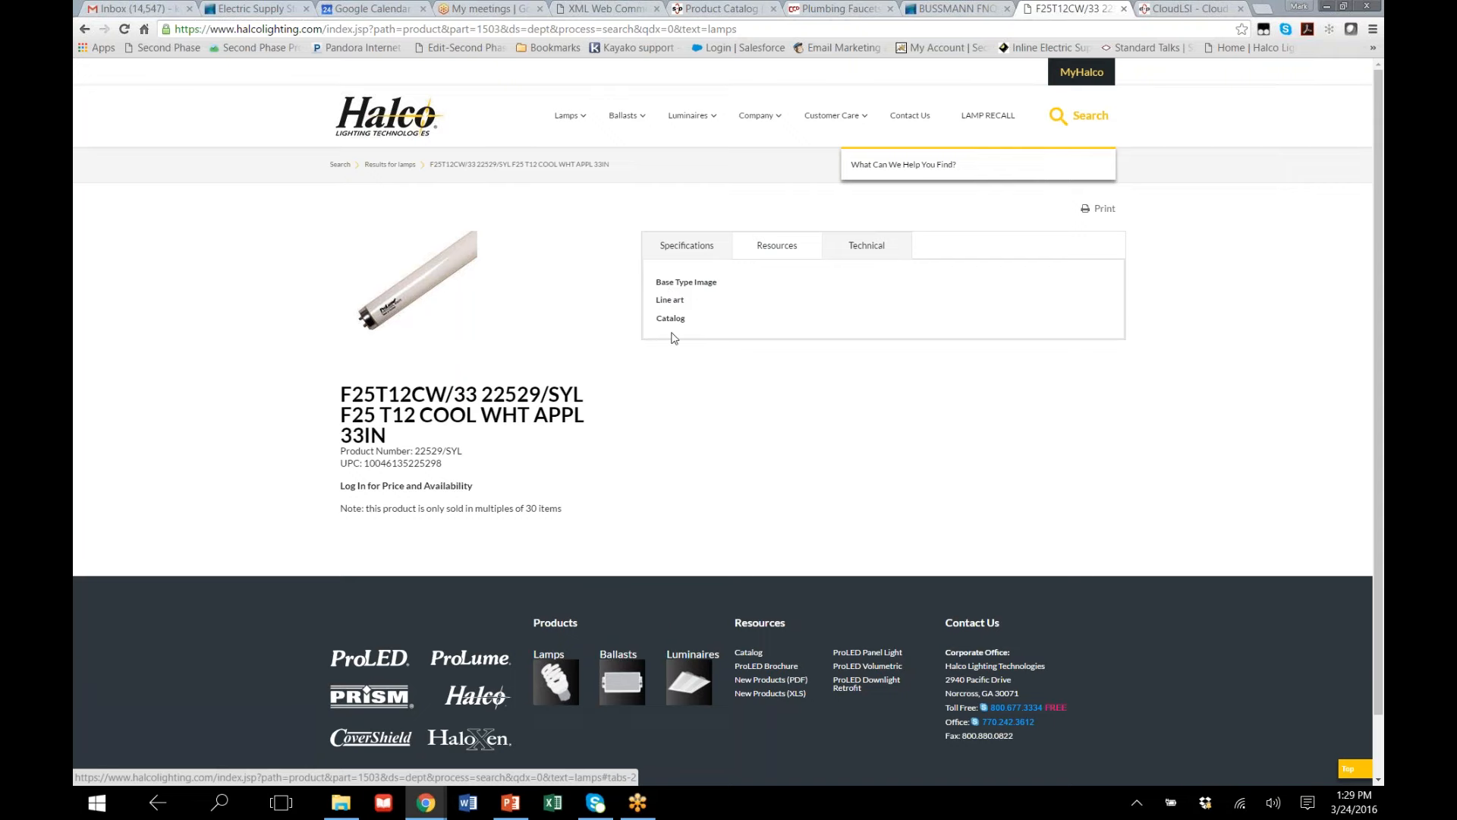
Return to CloudLSI, open the tab3 field group and look through the fields it contains
left_click(1214, 8)
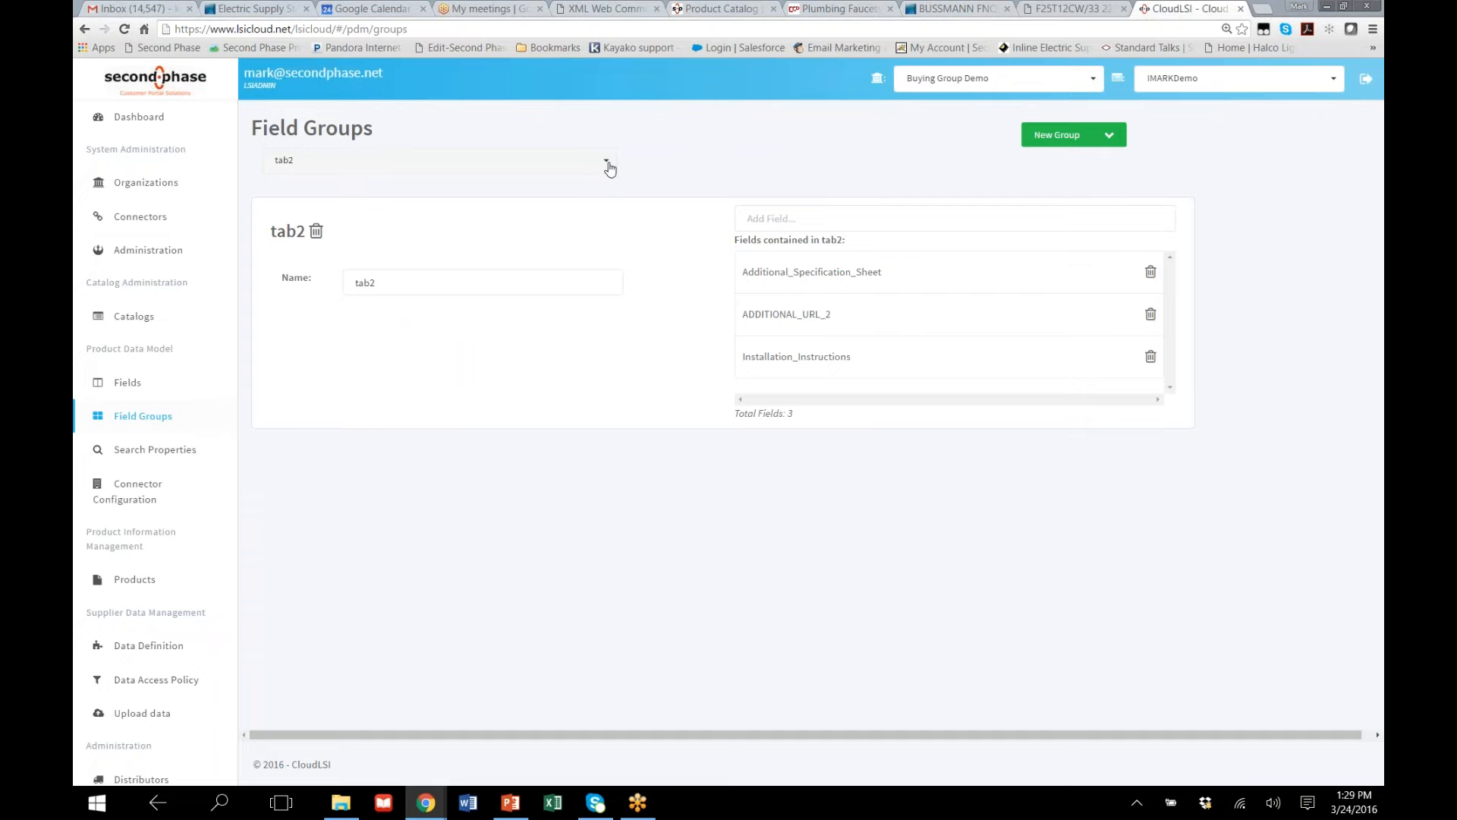
left_click(607, 161)
left_click(516, 227)
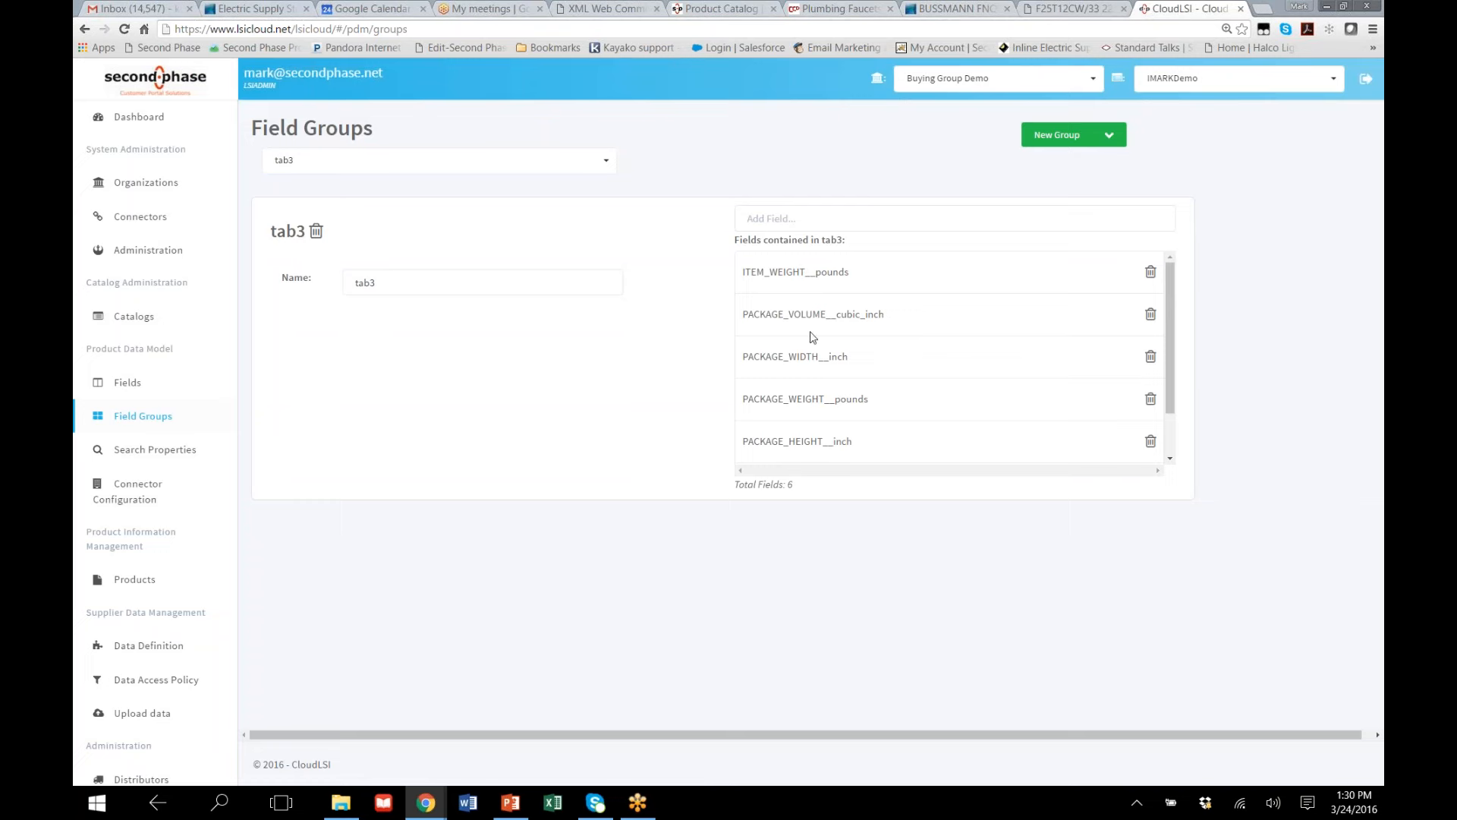
scroll(820, 455, "down", 1)
scroll(810, 417, "up", 1)
Switch to the Halco lamp page, show its specifications and look through the whole page
left_click(1085, 8)
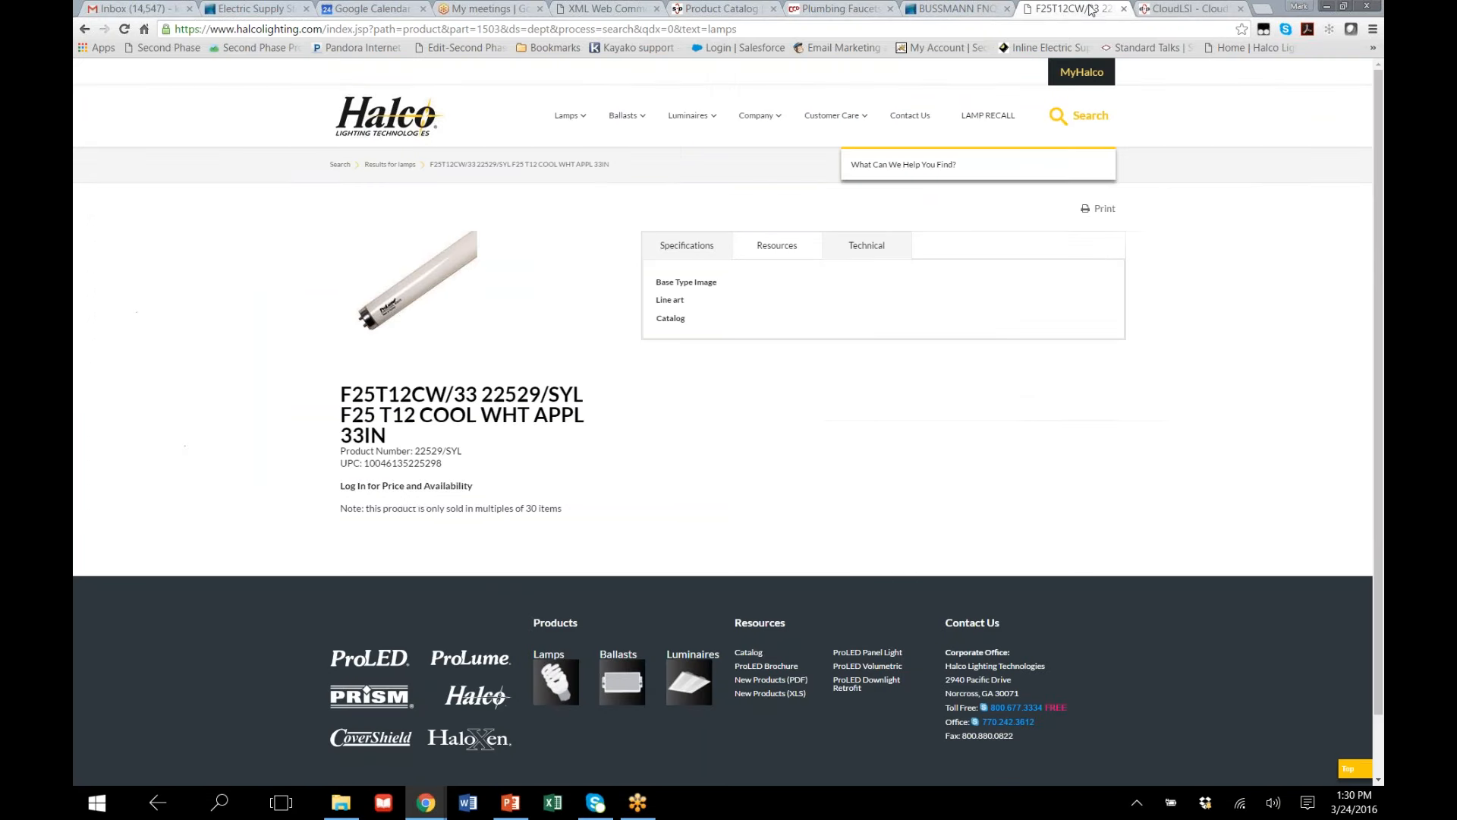
left_click(677, 250)
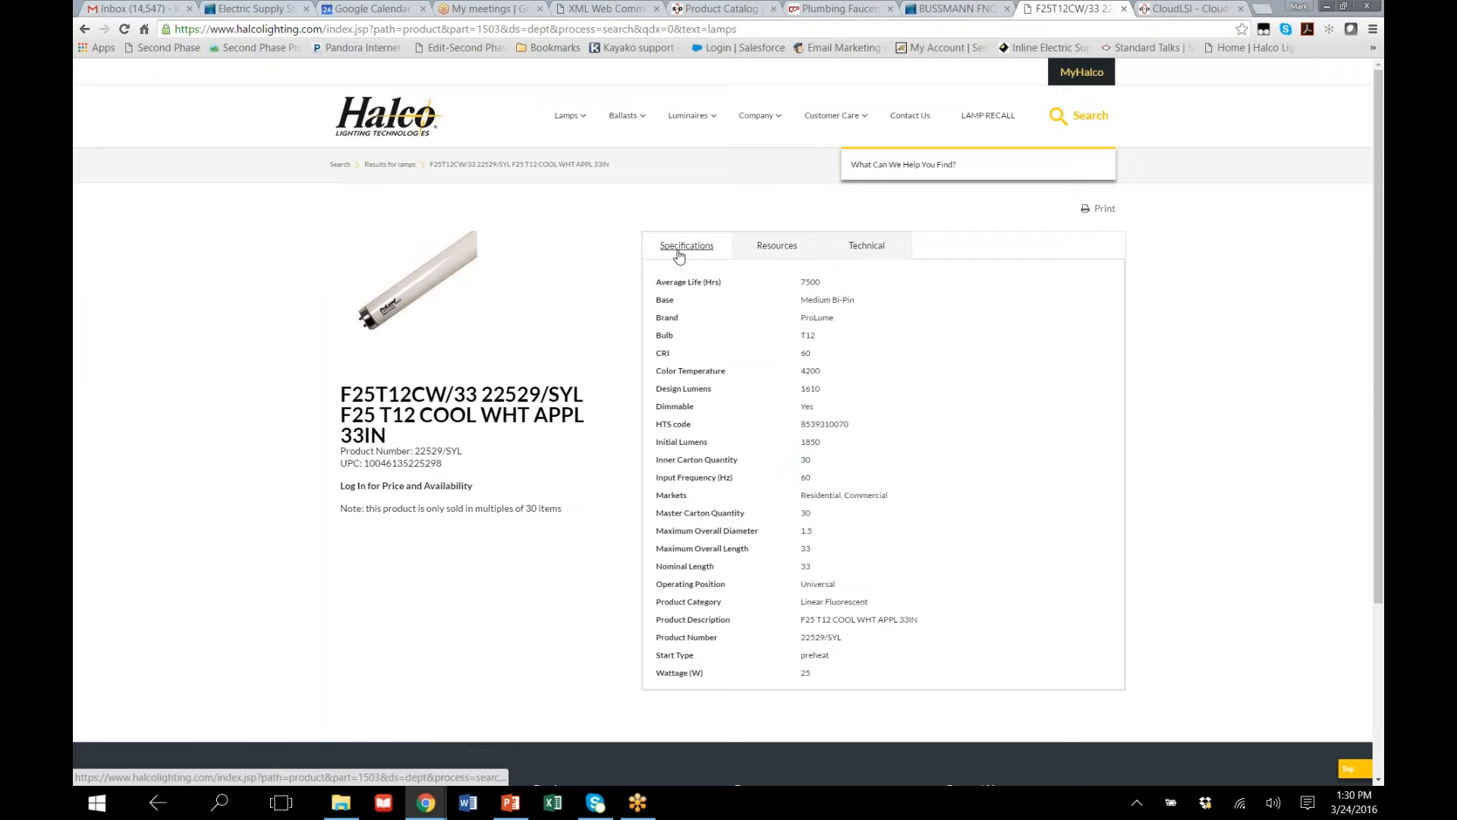
scroll(543, 391, "down", 3)
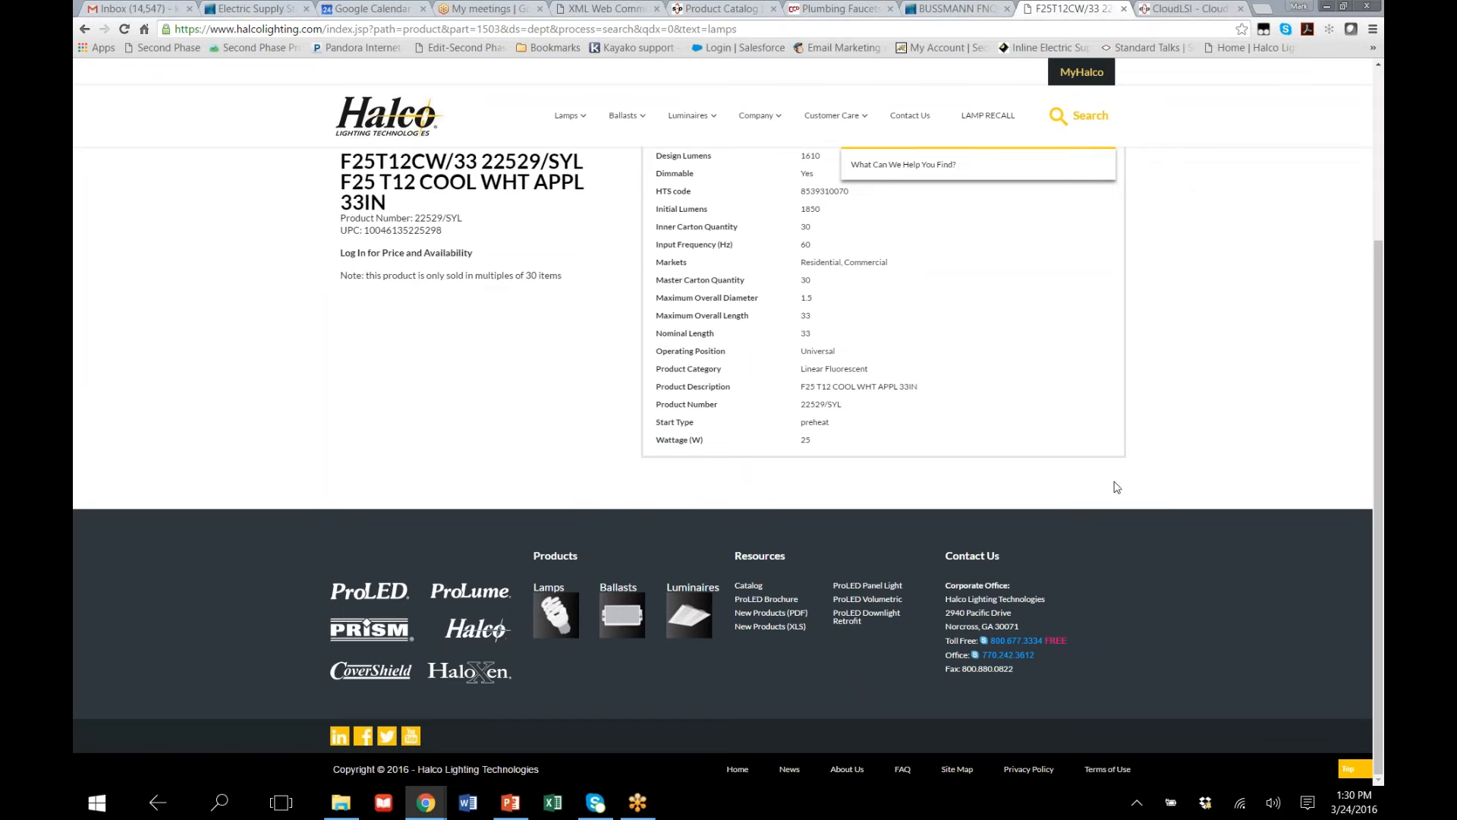
scroll(1123, 477, "up", 3)
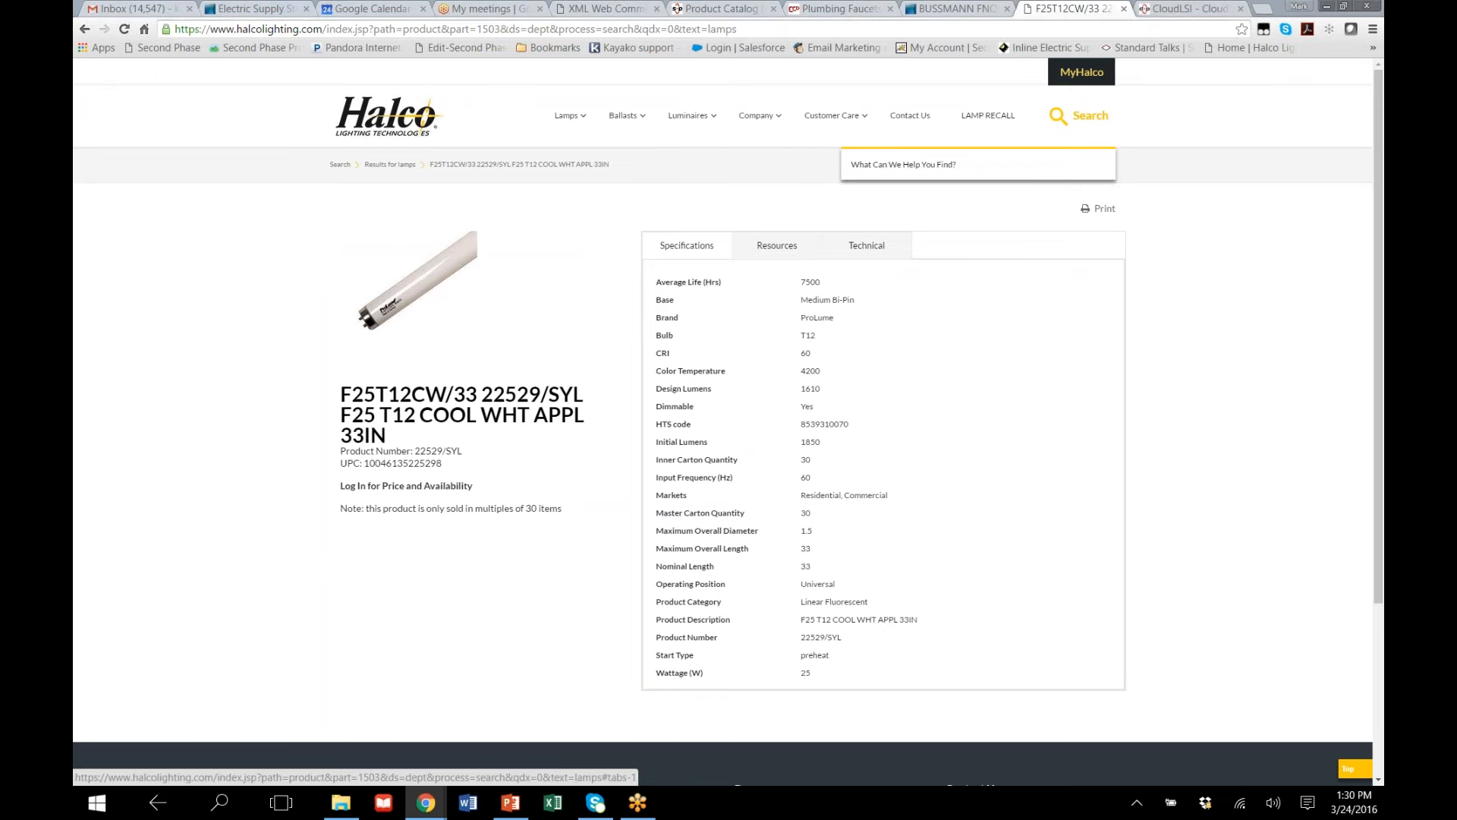
Switch back to CloudLSI and show the search properties, first the refinements and then the boost settings
left_click(1208, 9)
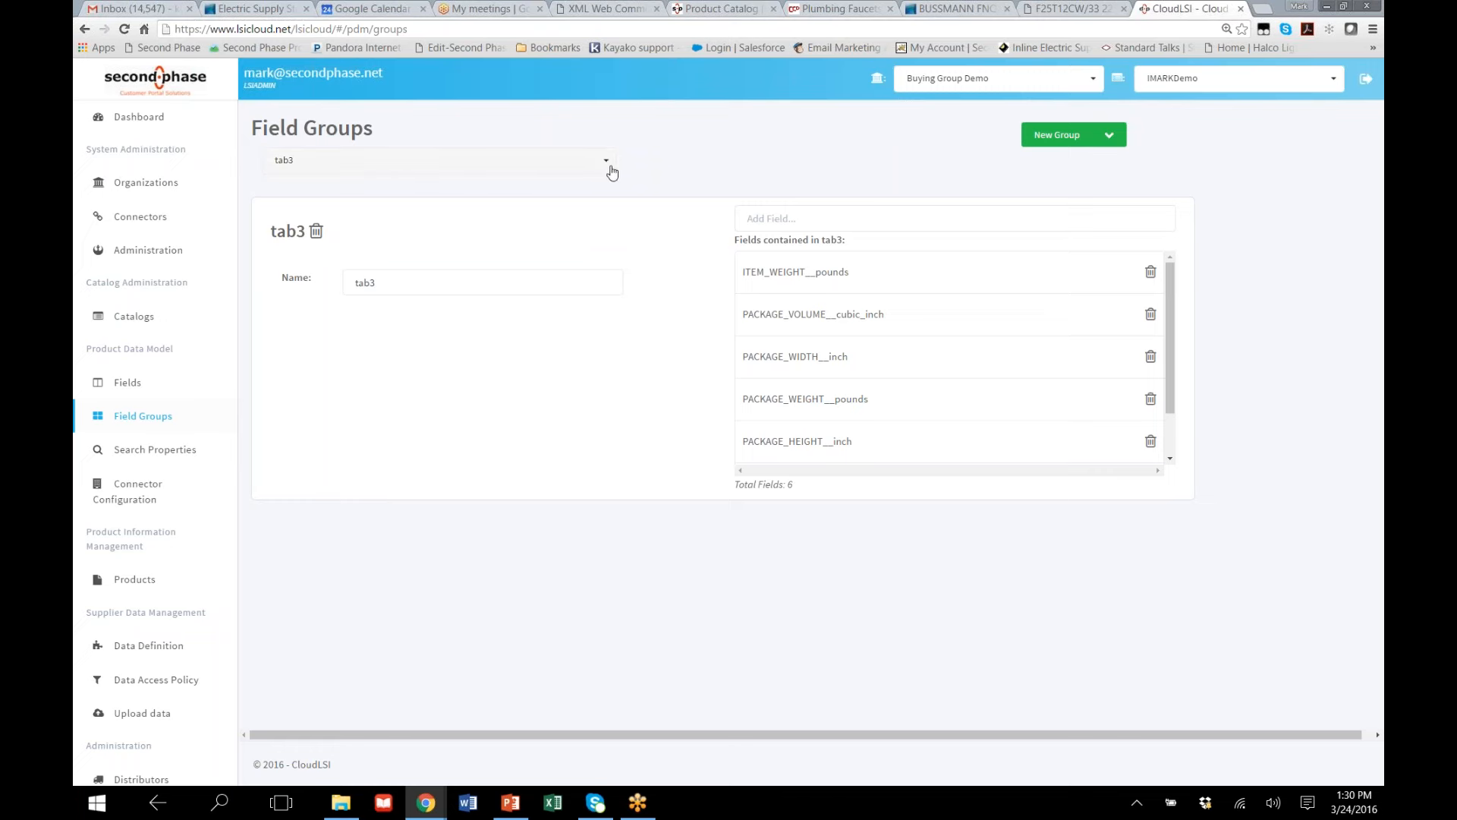
left_click(554, 163)
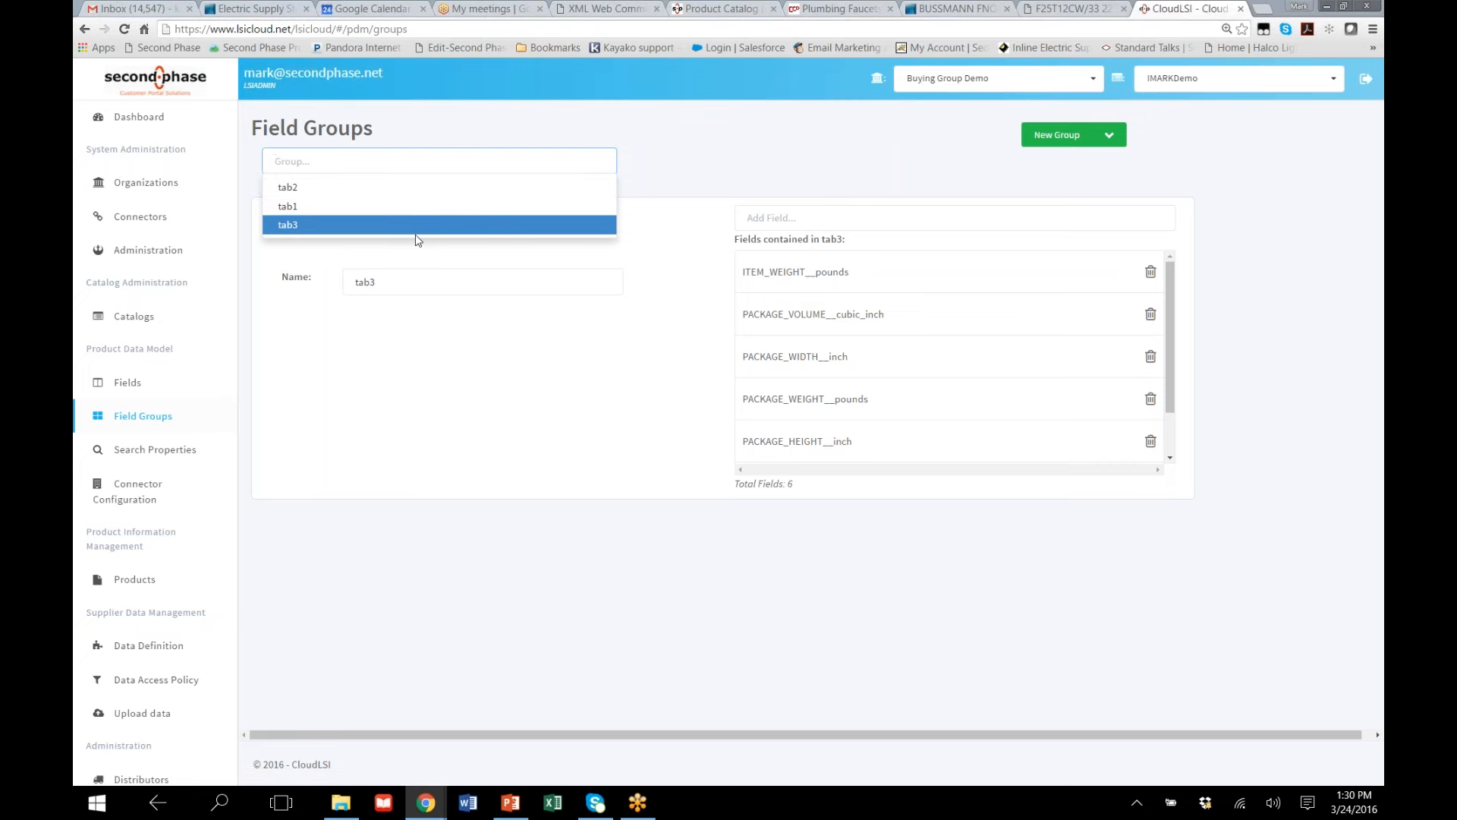
left_click(163, 453)
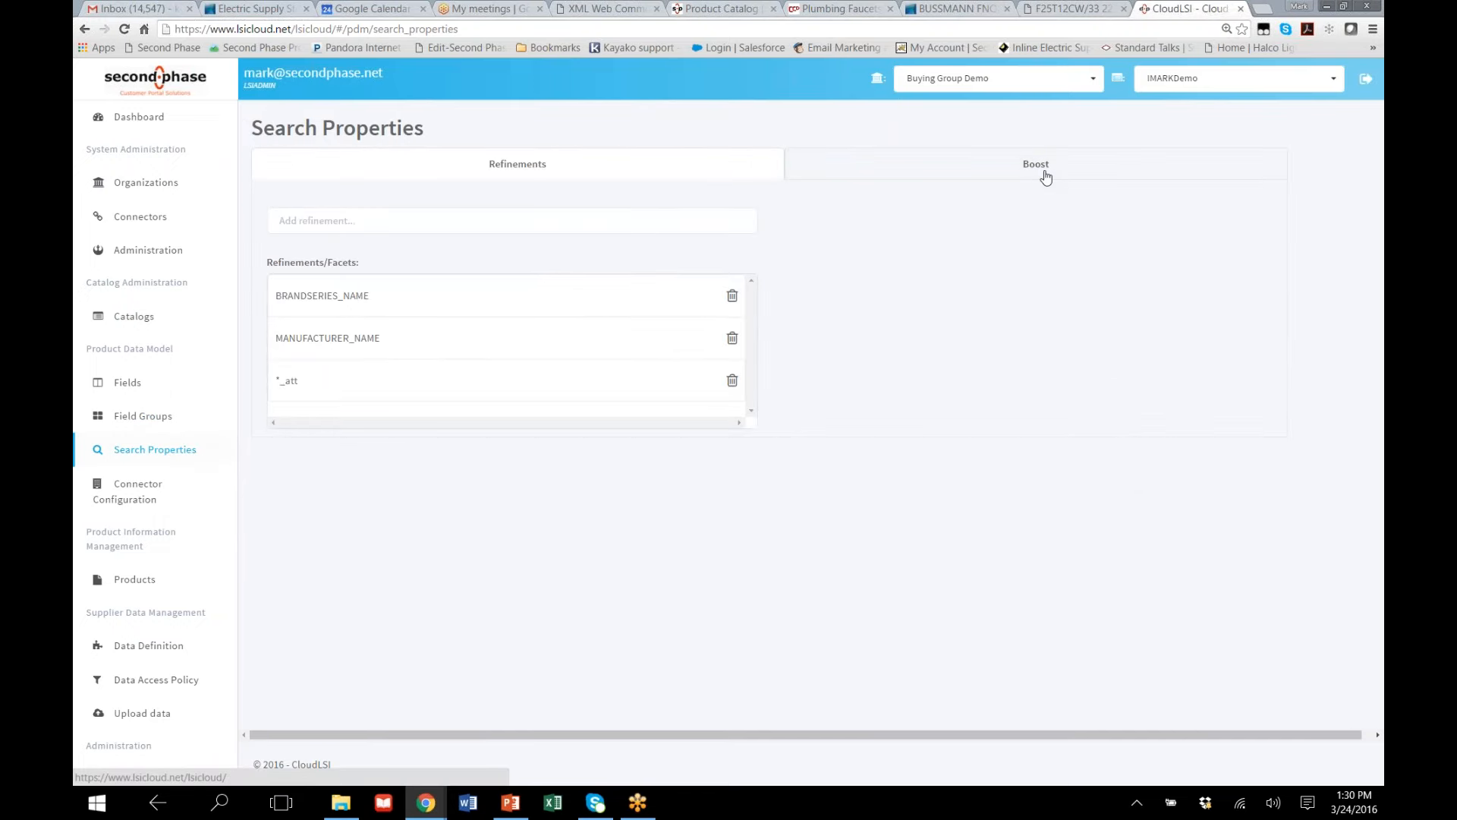
left_click(1044, 174)
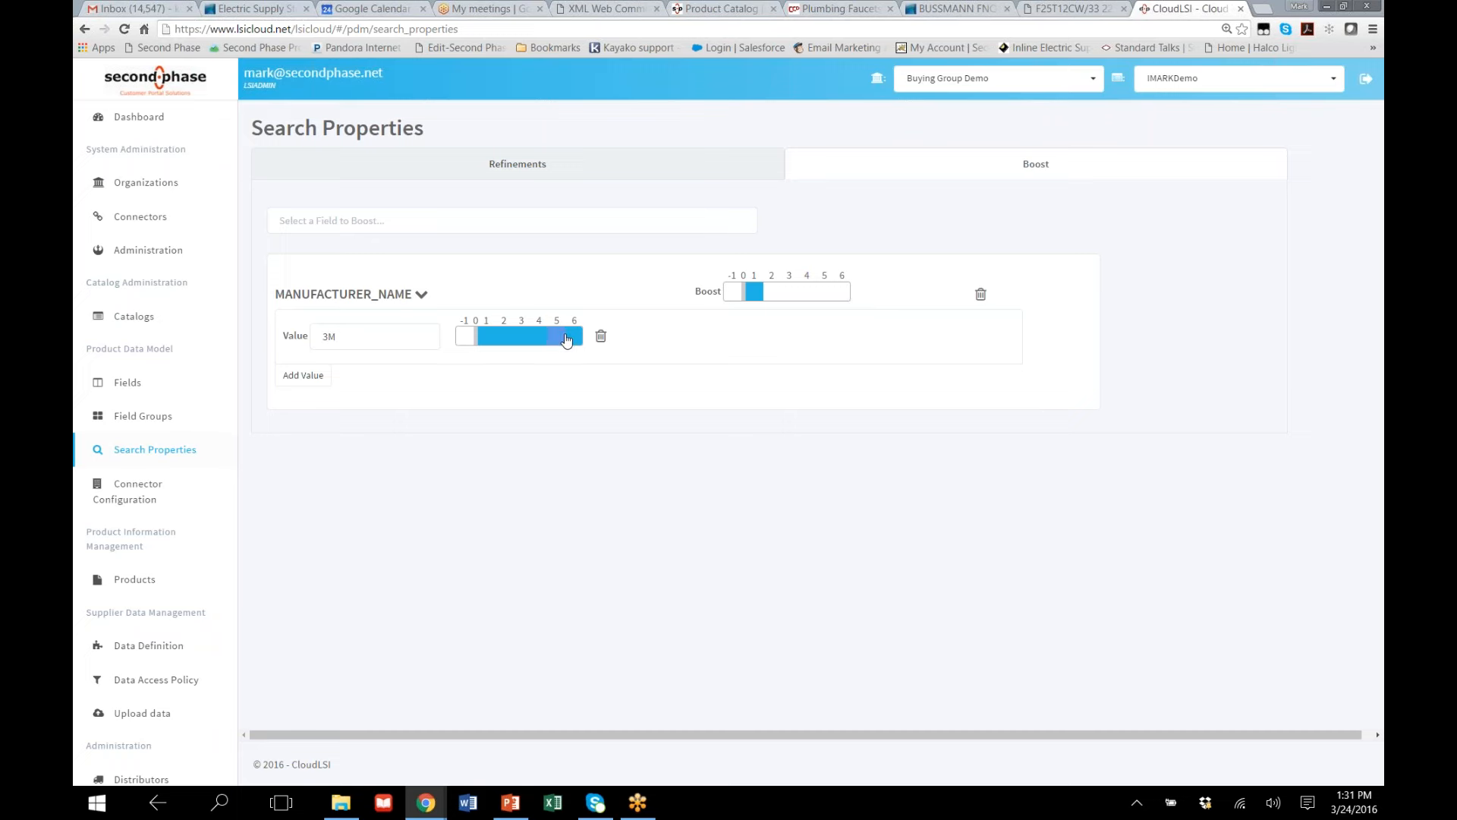
Add the value phillips to the MANUFACTURER_NAME boost and set its boost level to 6
left_click(299, 376)
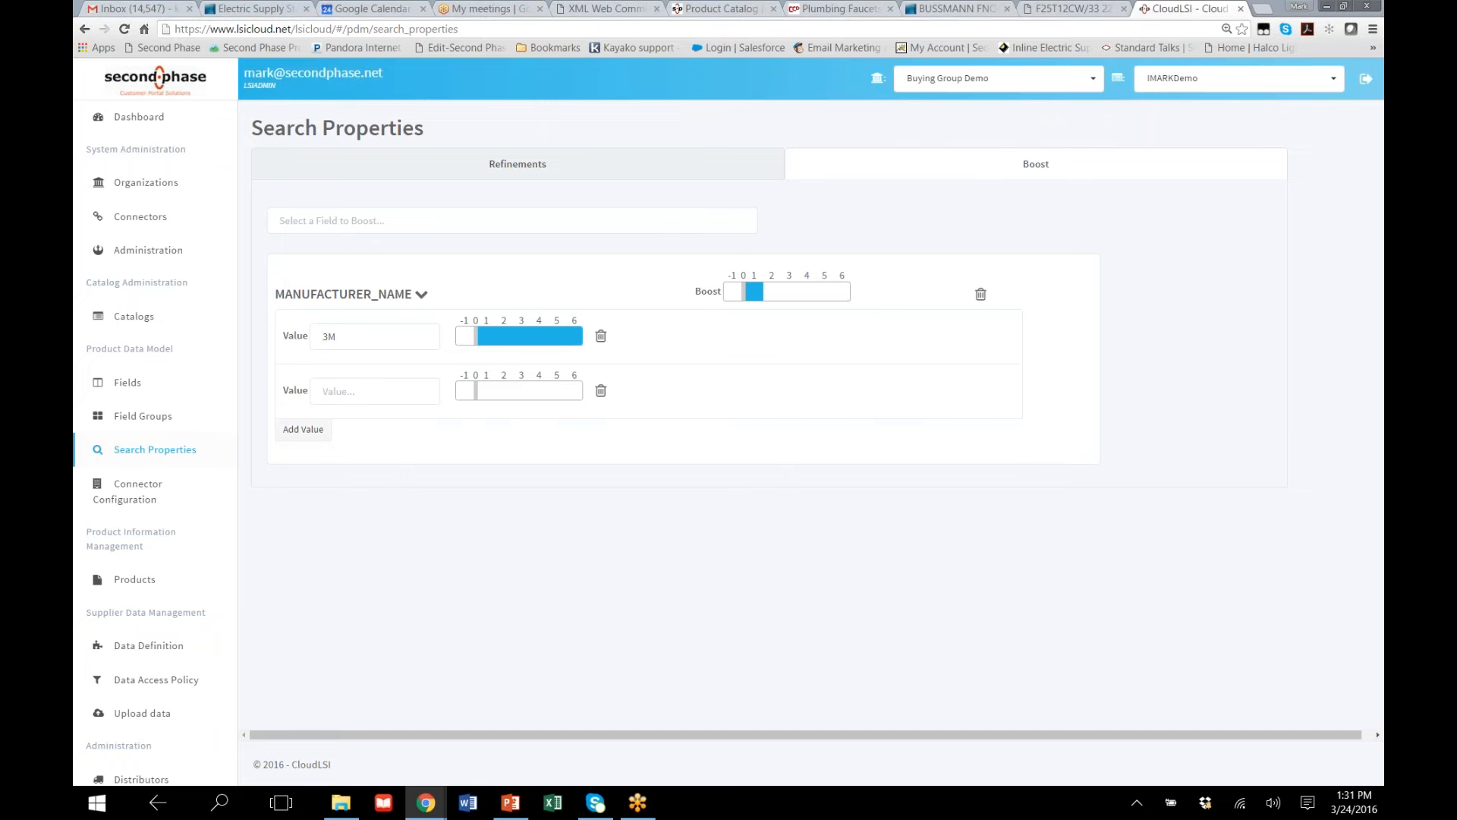
left_click(328, 400)
type("R")
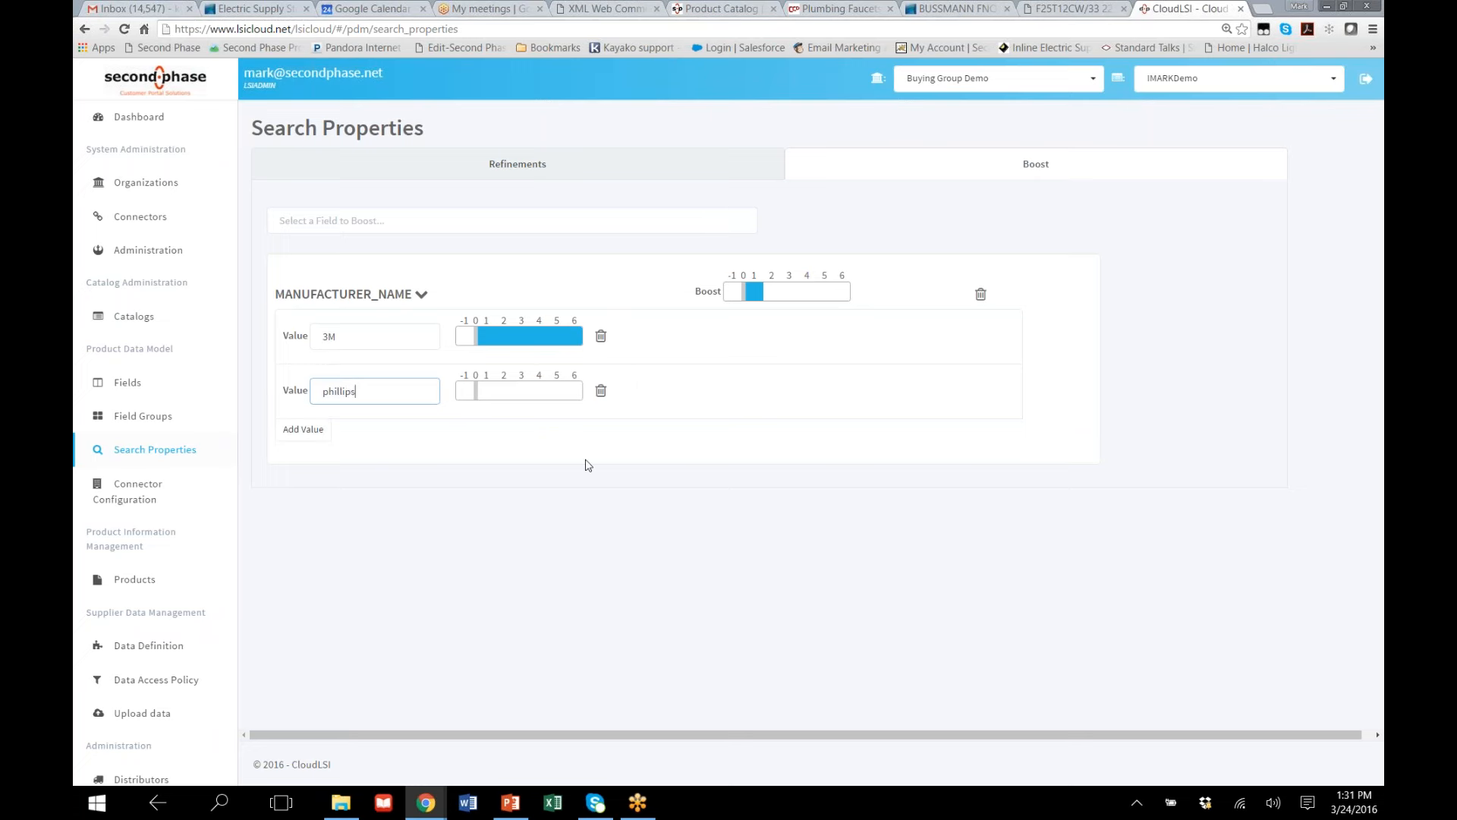
left_click(574, 390)
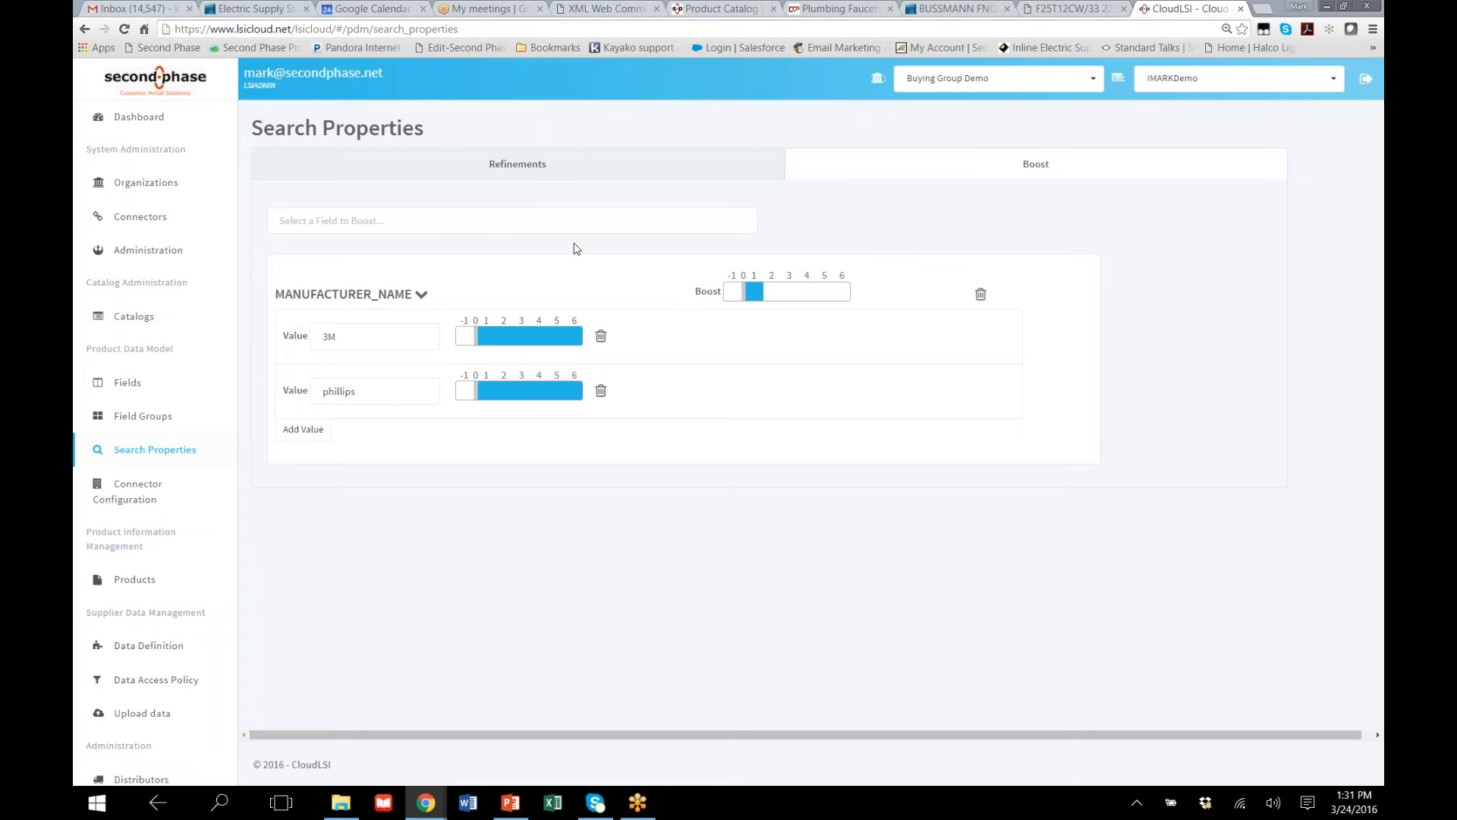
Show the Class CC Fuses category on the Codale store, then return through CloudLSI to the Halco lamp page
left_click(956, 9)
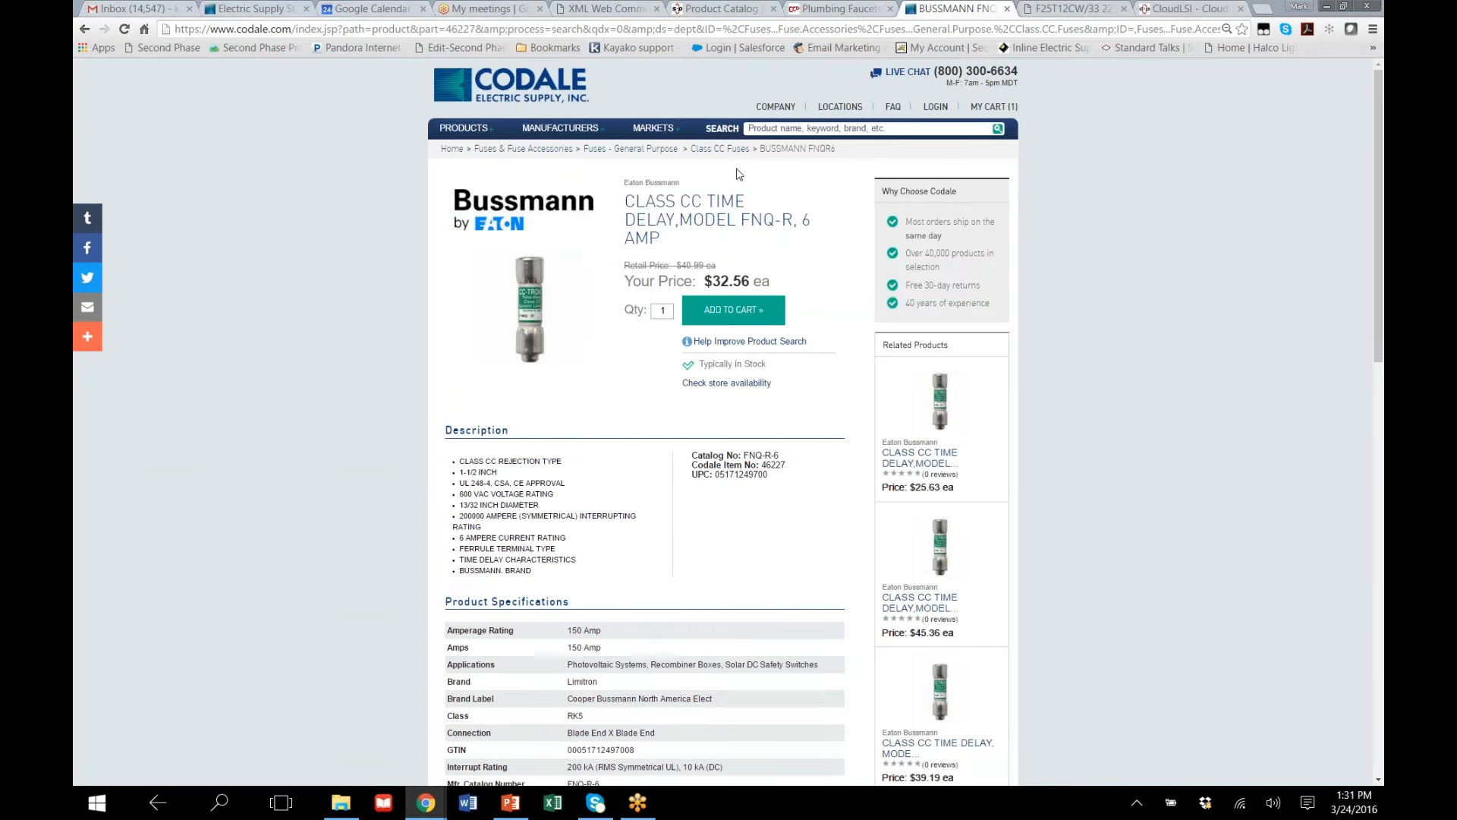
left_click(718, 149)
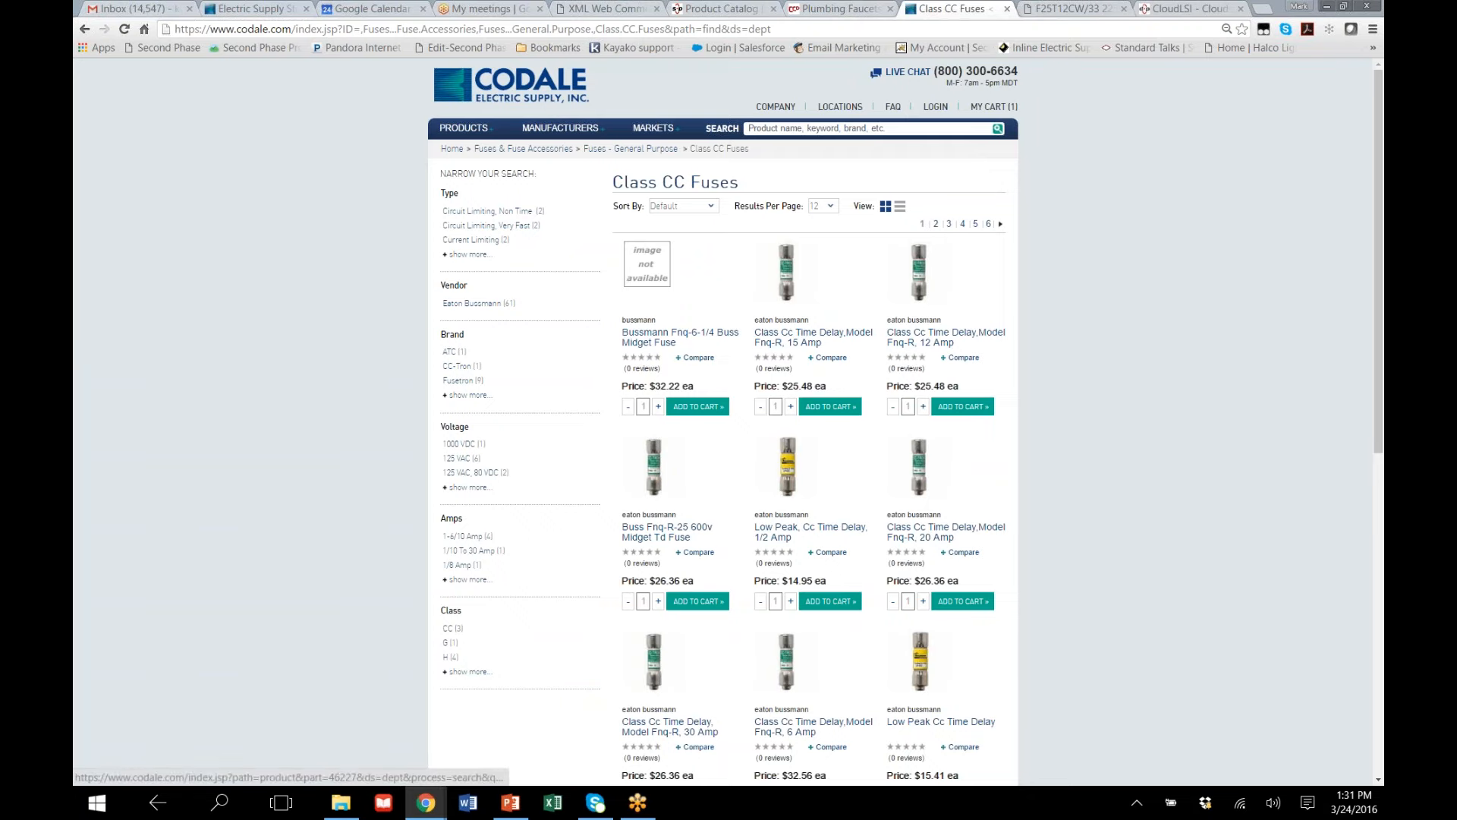
left_click(1175, 9)
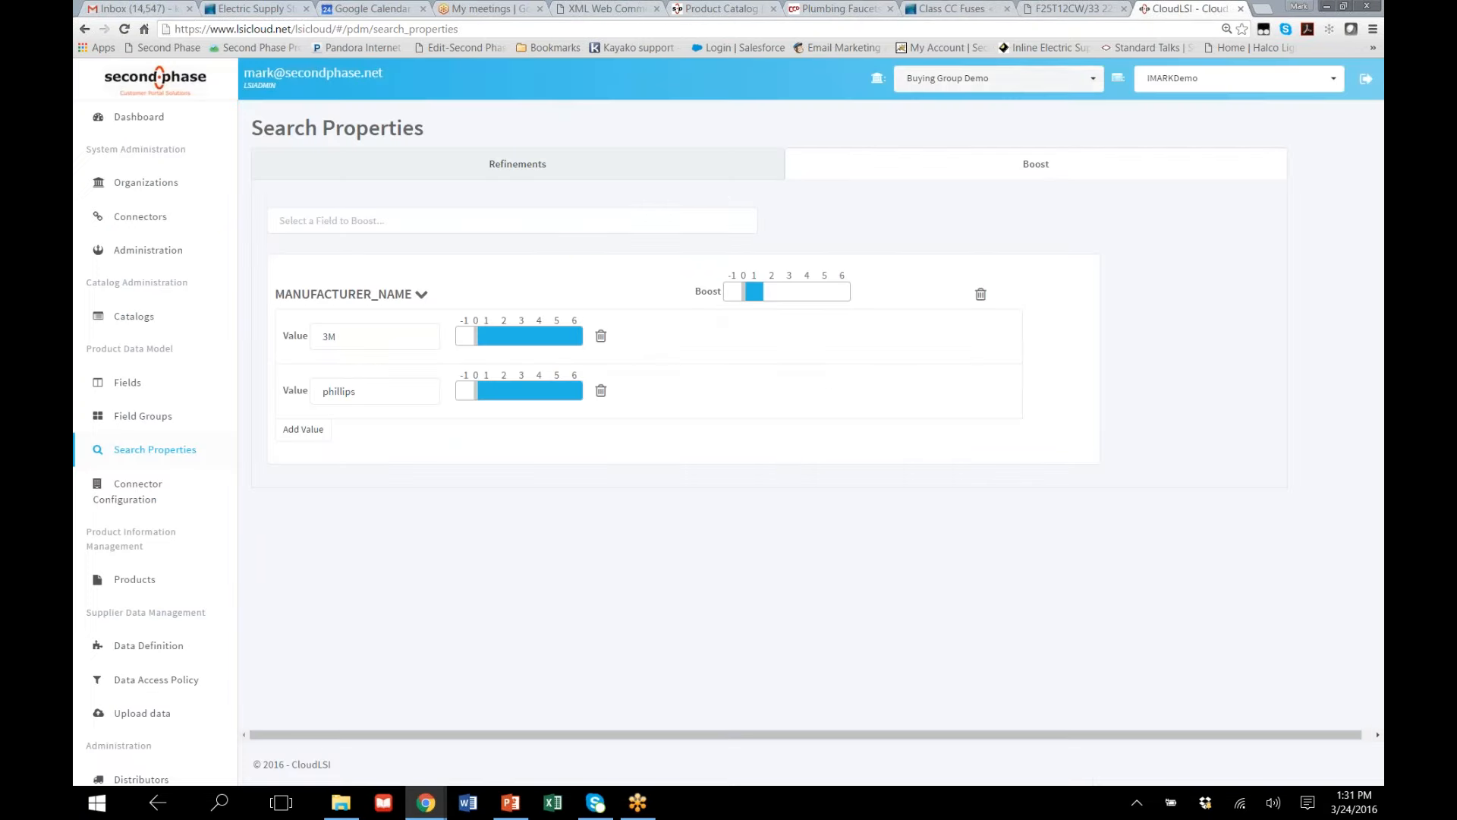
left_click(1034, 10)
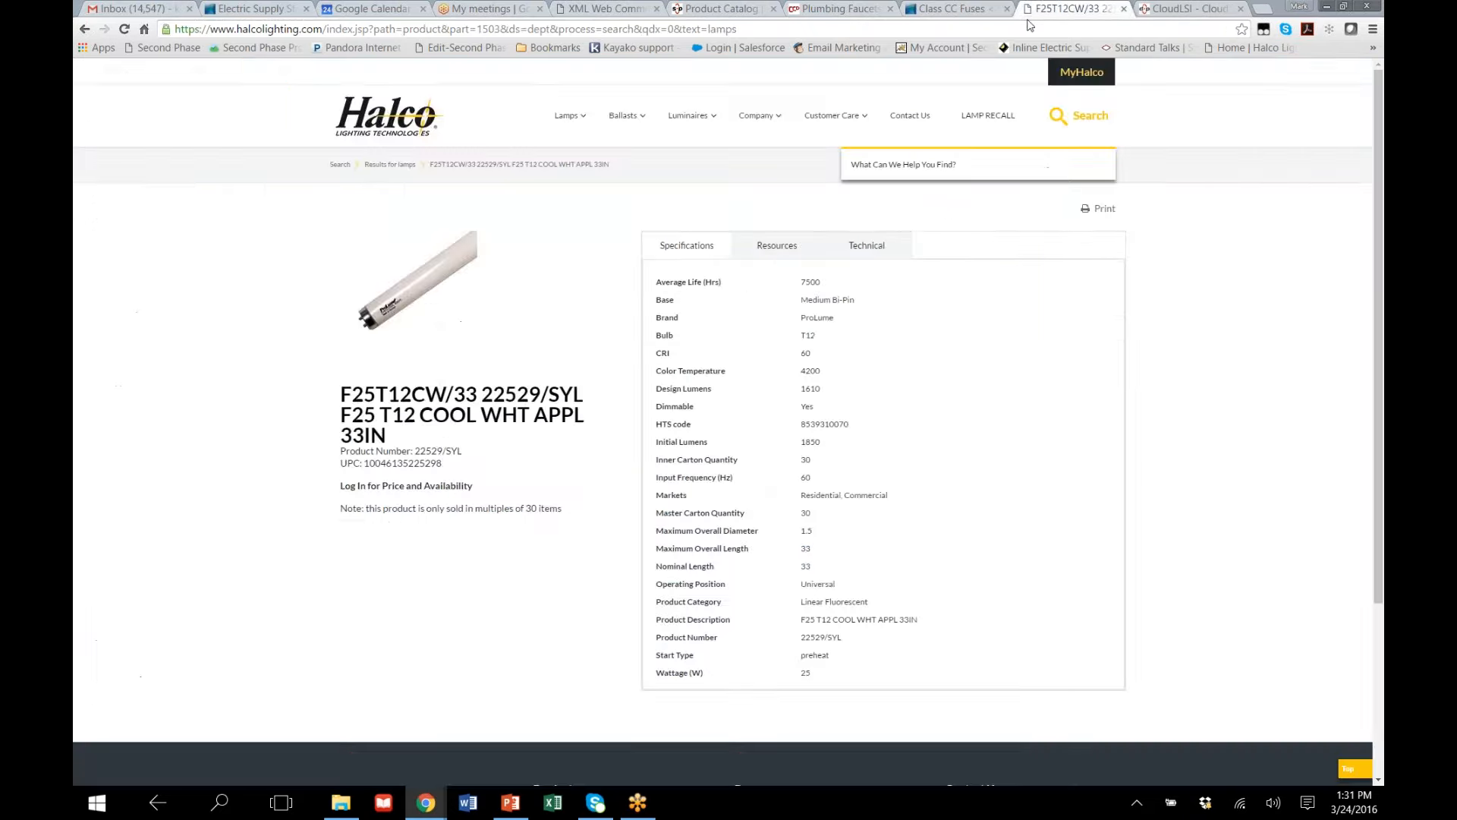
Show the Class CC Fuses category on the Codale store, then return to CloudLSI and list the fields to boost that match "a"
left_click(935, 12)
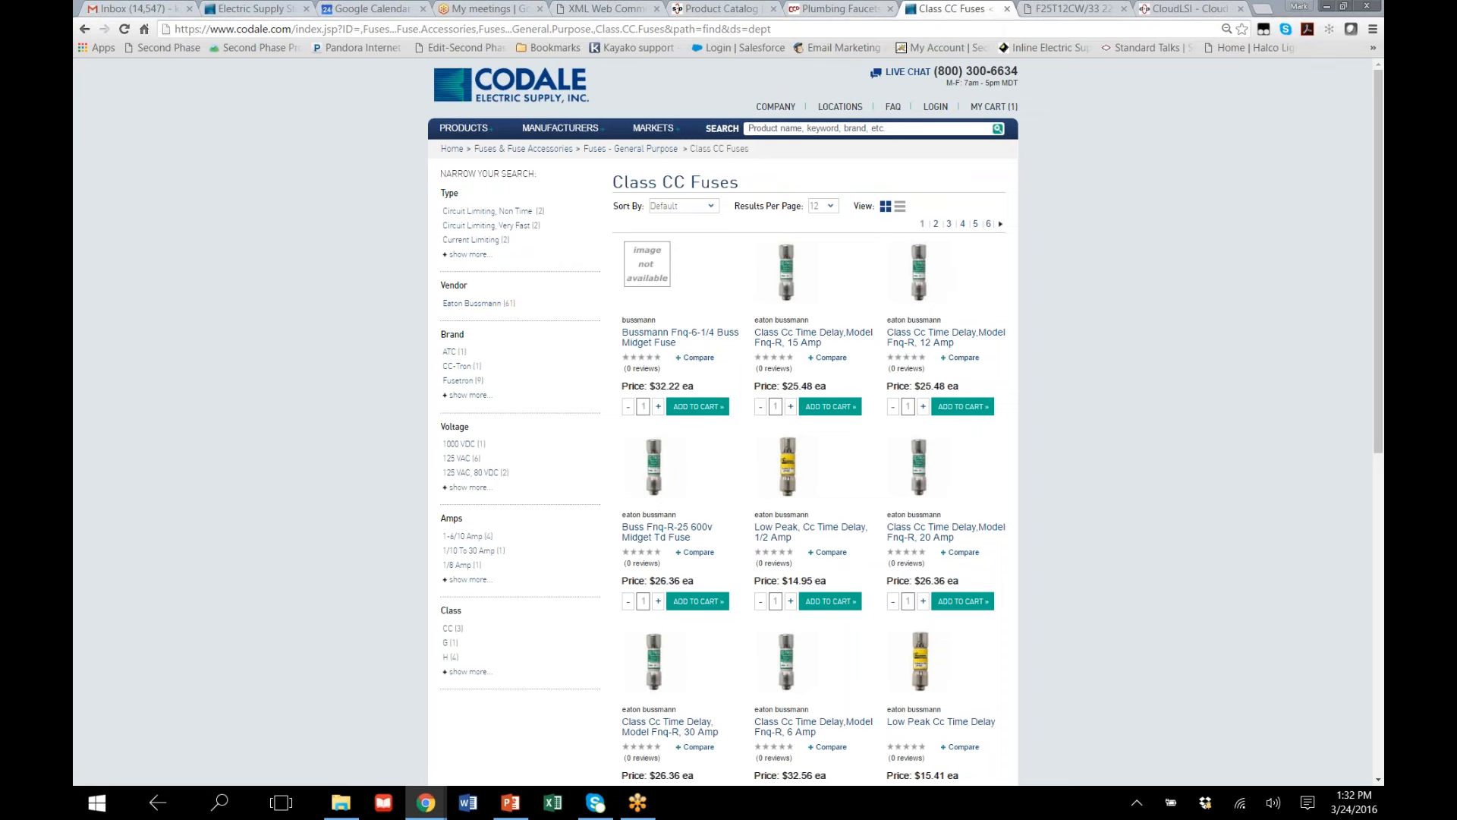
left_click(1197, 14)
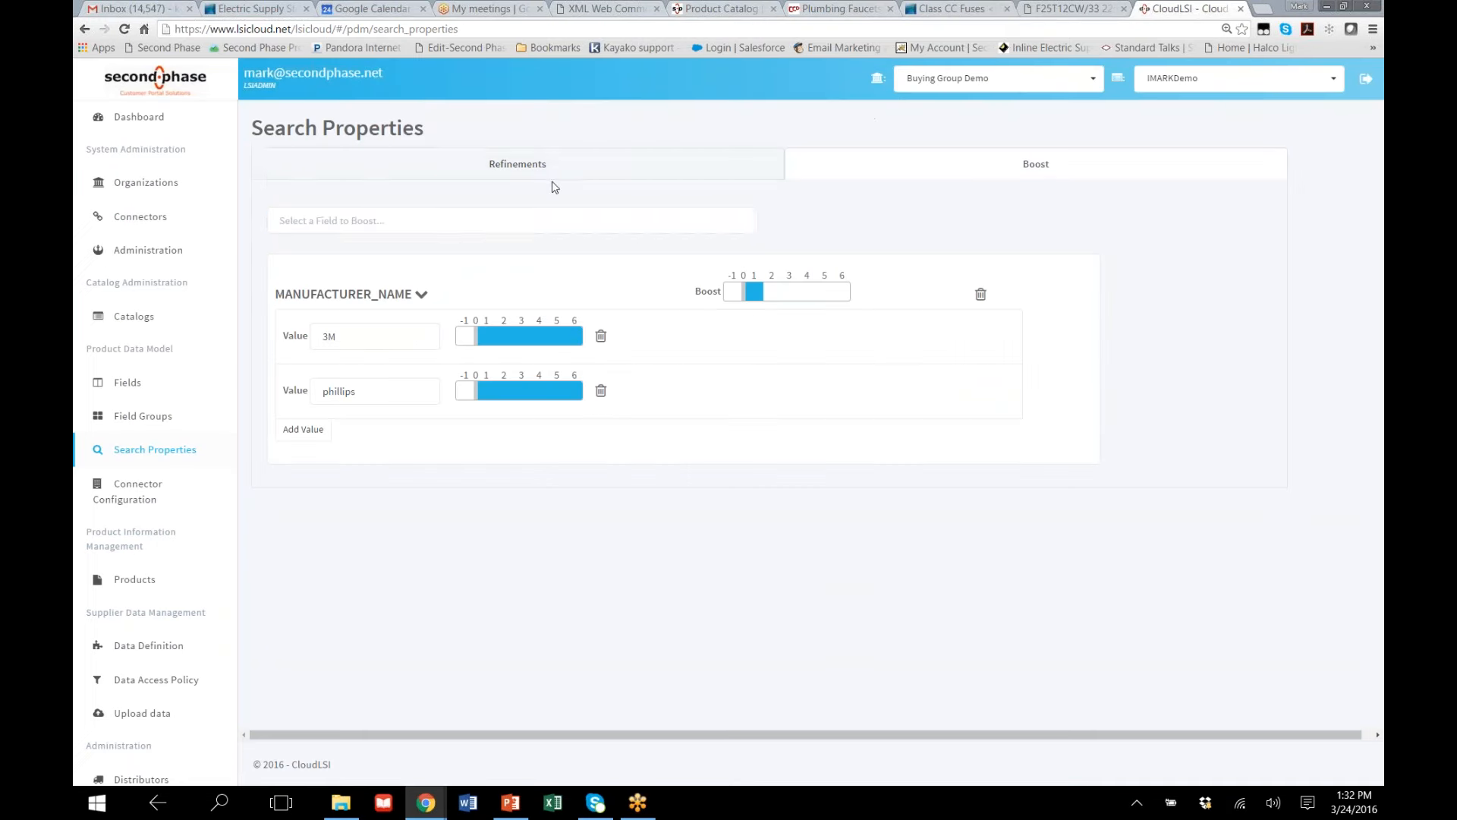
left_click(387, 219)
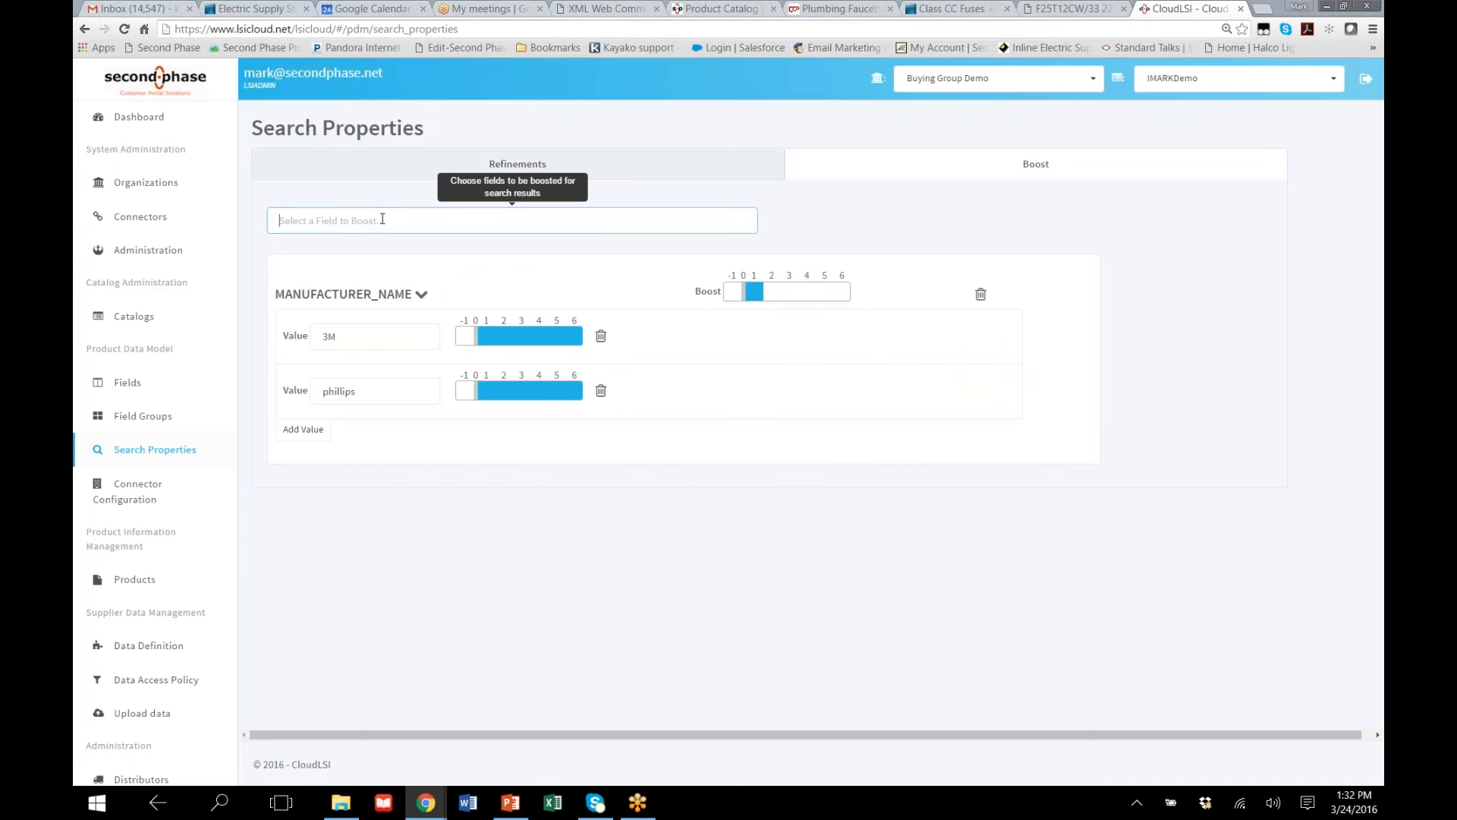
type("a")
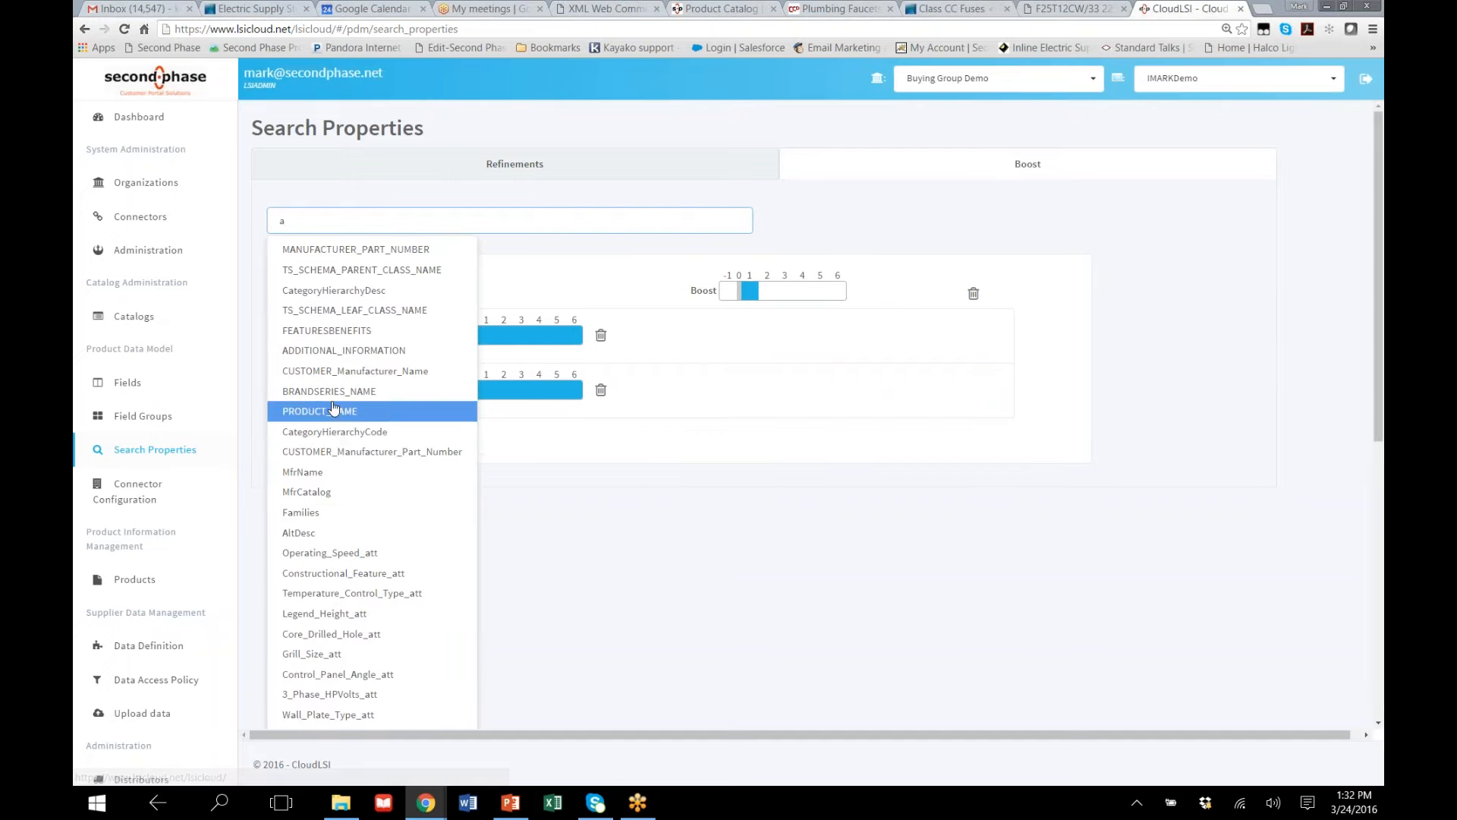
left_click(842, 565)
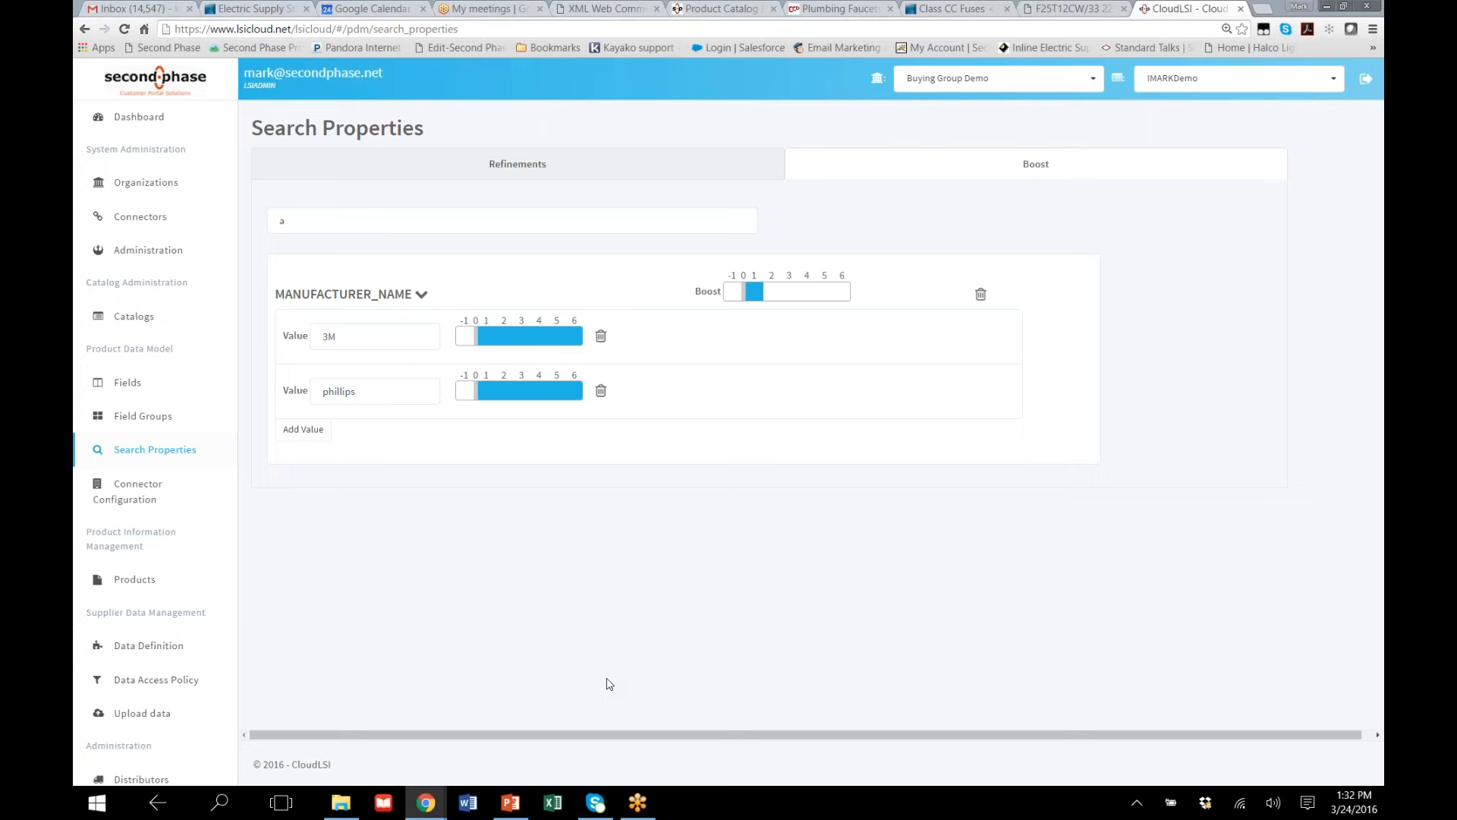
Open the connector configuration and show the attribute-to-field mappings of the Tradeservice connector
left_click(125, 490)
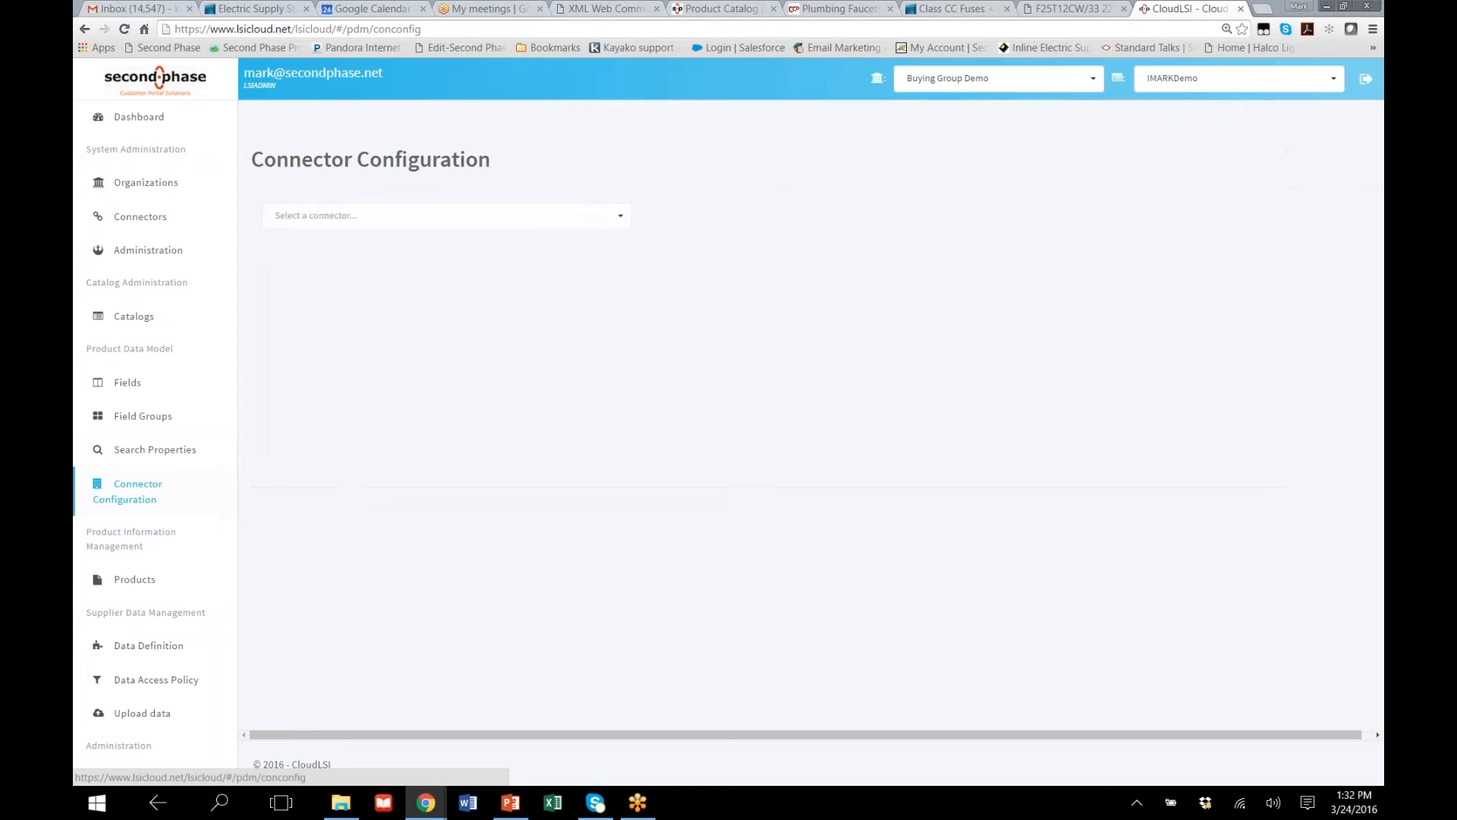
left_click(618, 219)
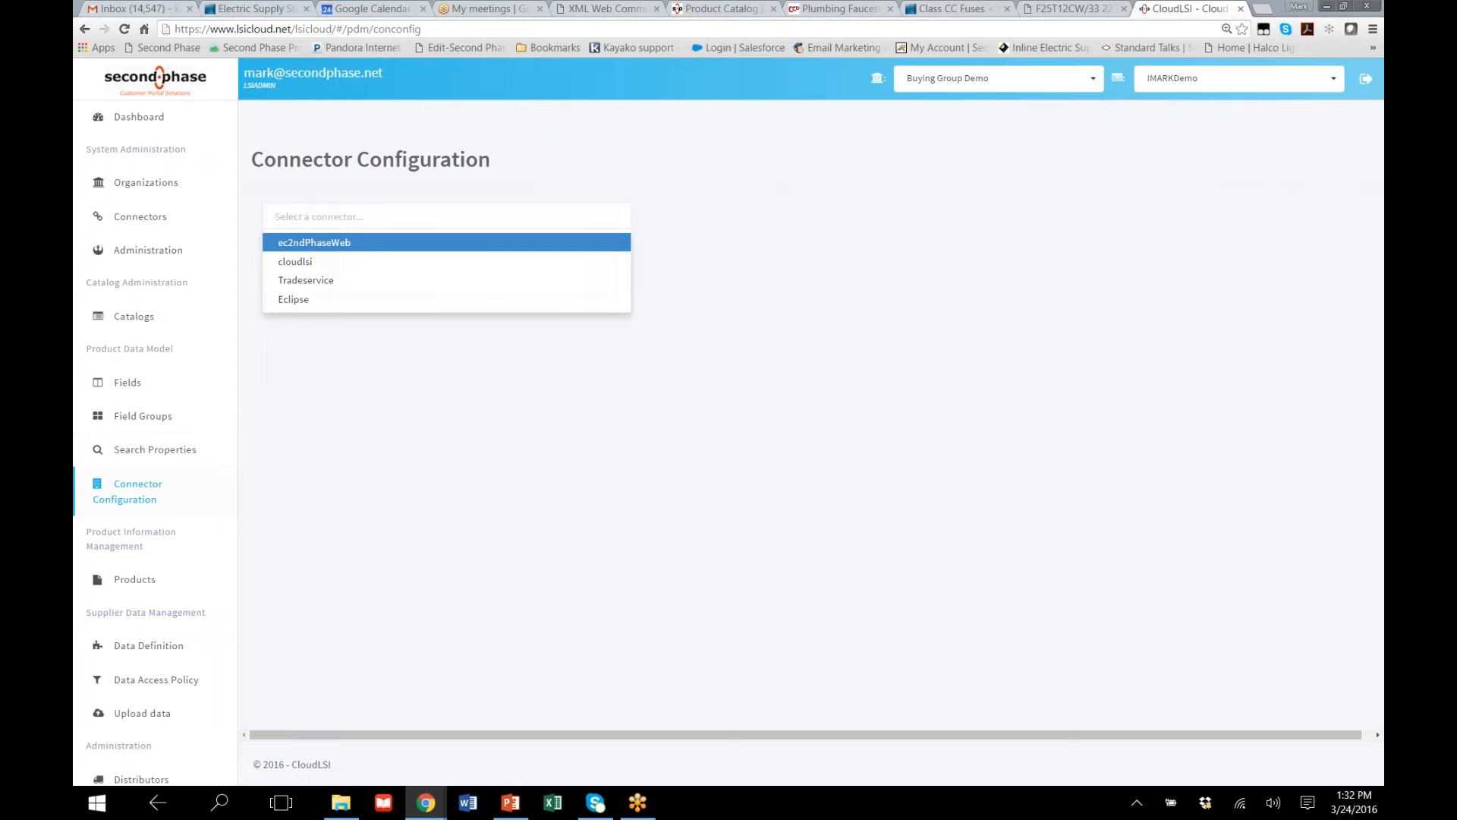
left_click(369, 284)
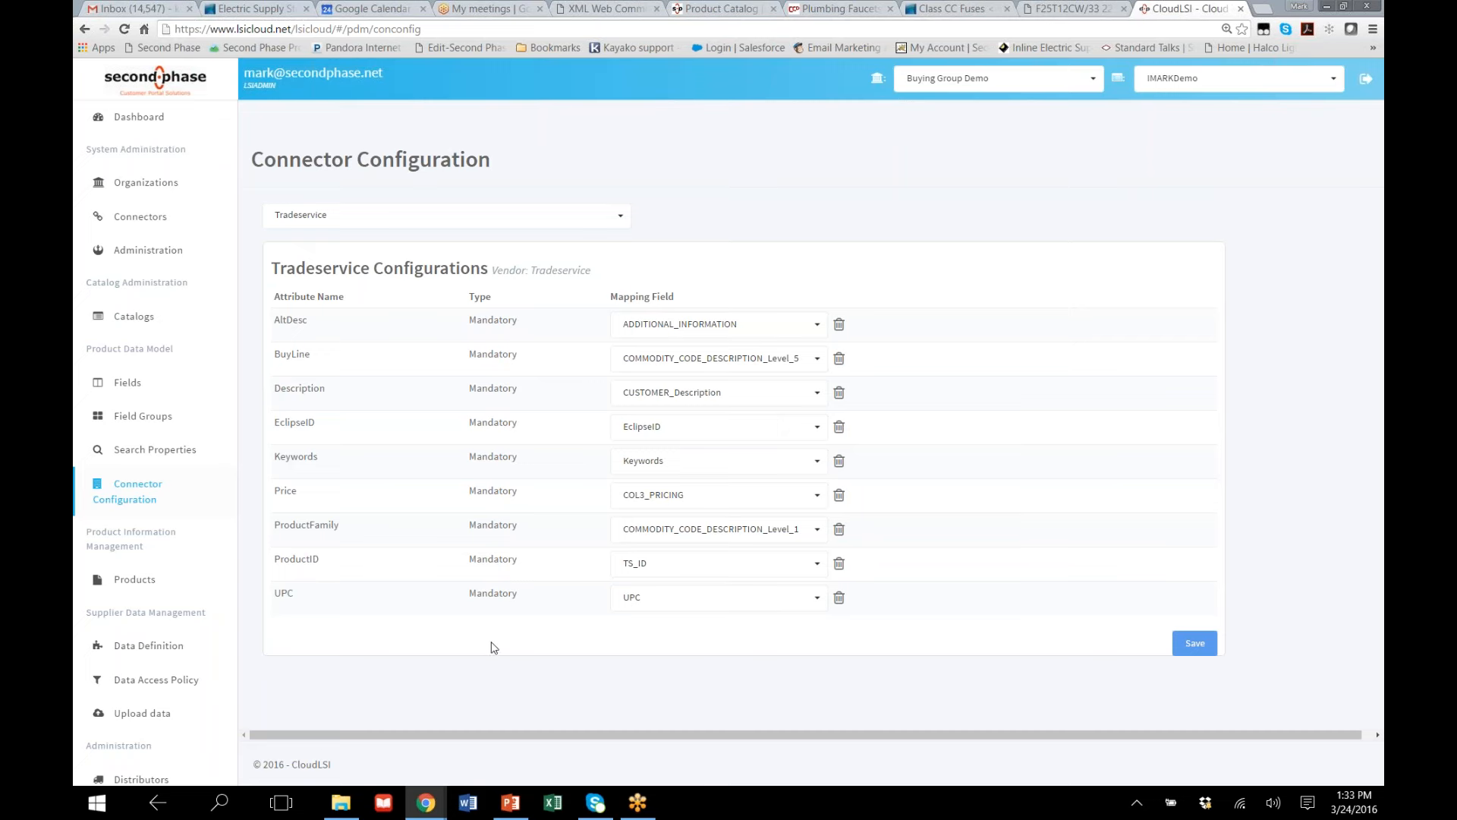
left_click(617, 219)
left_click(618, 220)
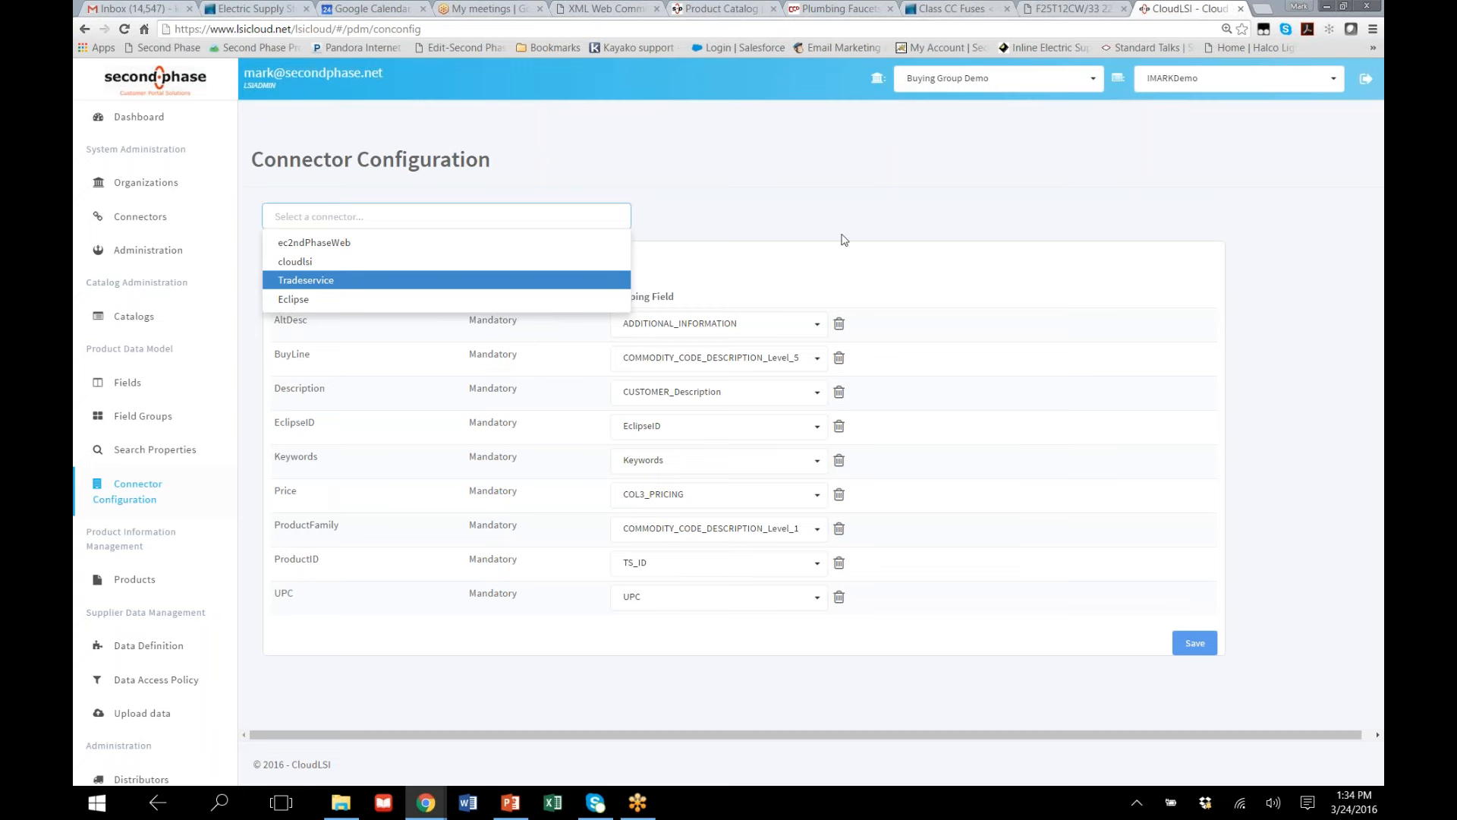
key("Return")
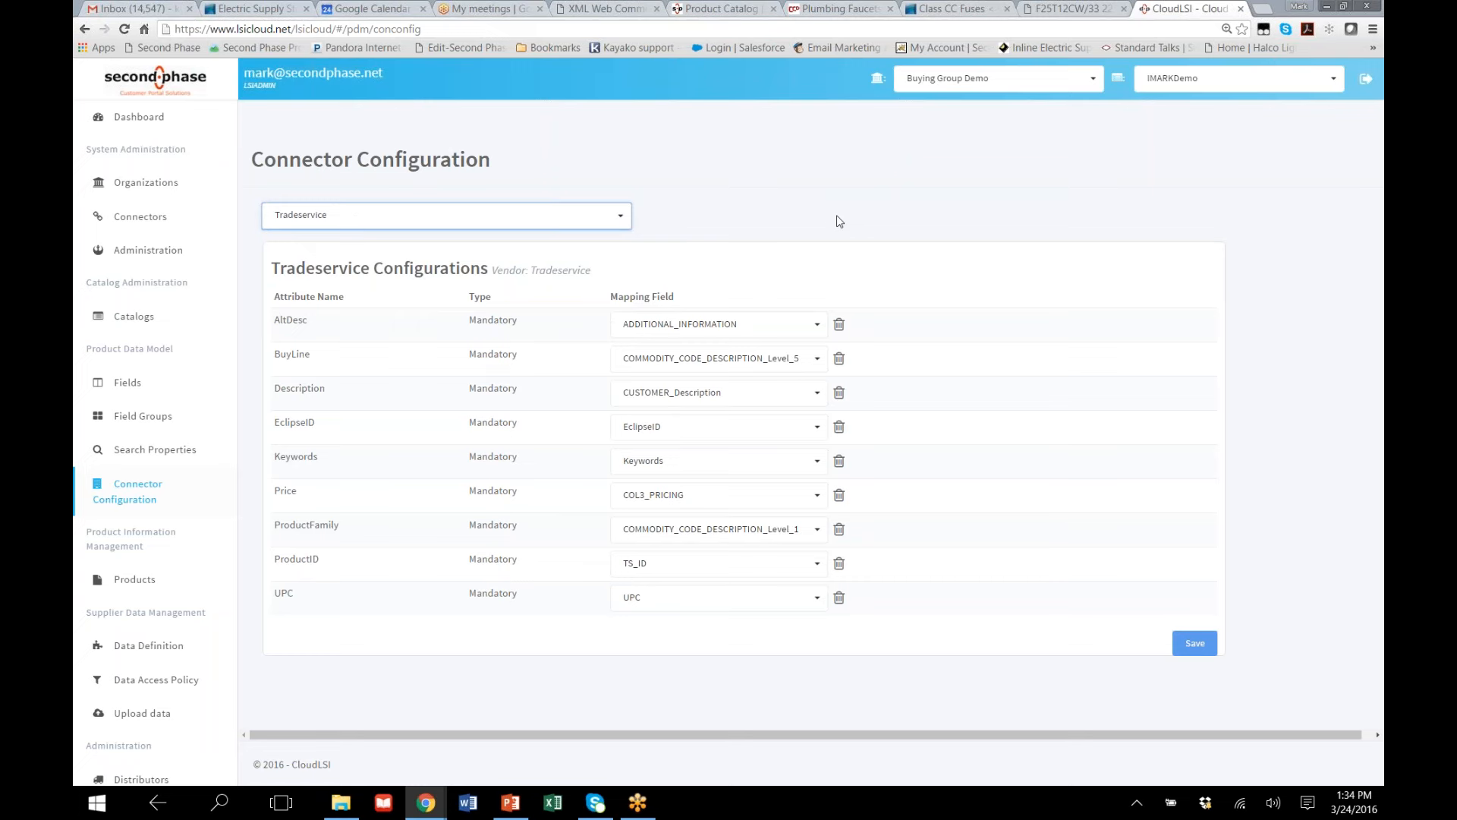
Start a new product and search for template products in the category Batteries, Signaling, Connecting, Fastening & Tools
left_click(142, 588)
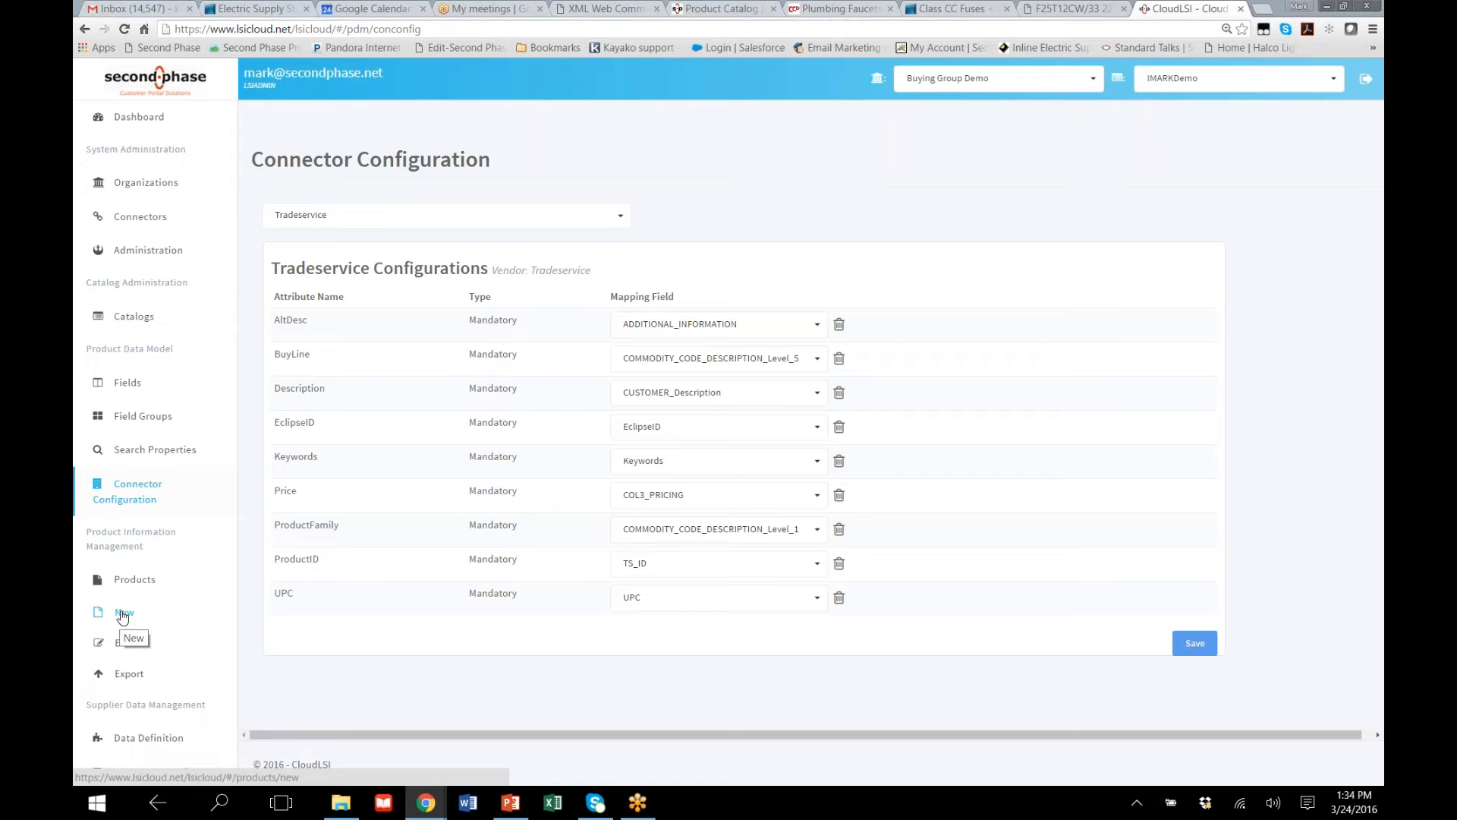
left_click(123, 614)
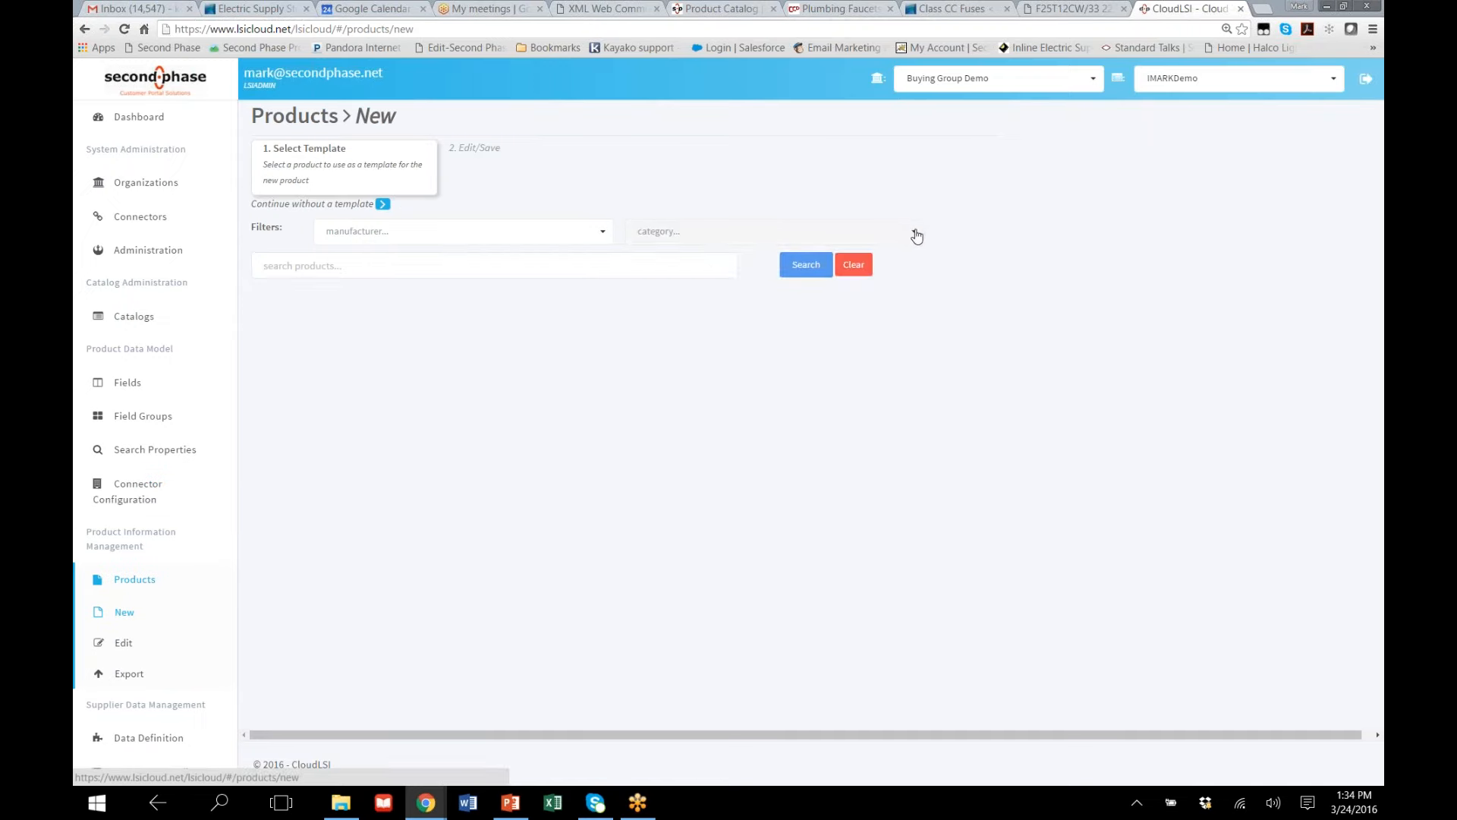
left_click(916, 236)
scroll(918, 313, "down", 1)
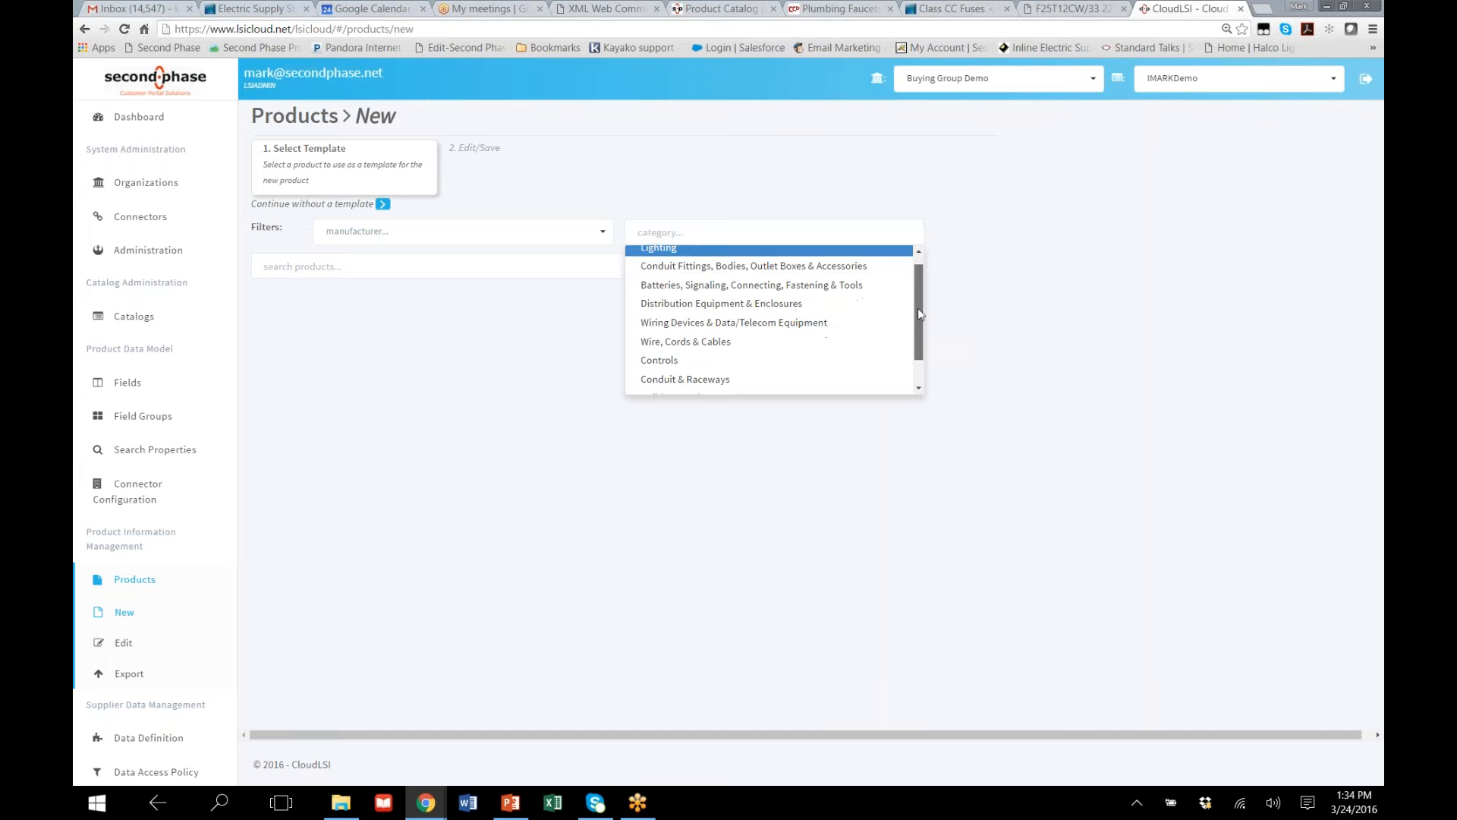
scroll(917, 362, "down", 1)
left_click_drag(917, 357, 912, 263)
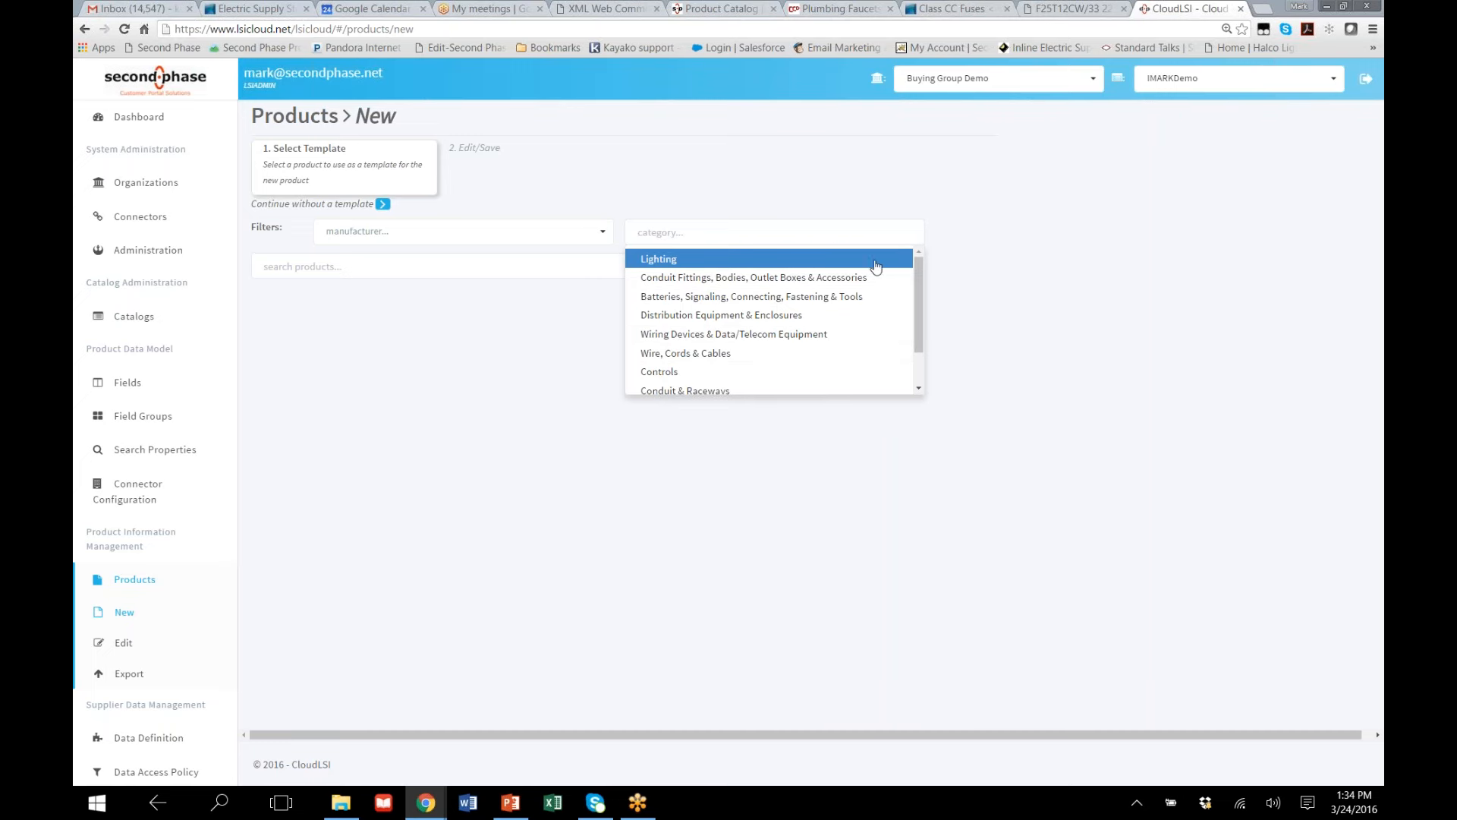
left_click(691, 298)
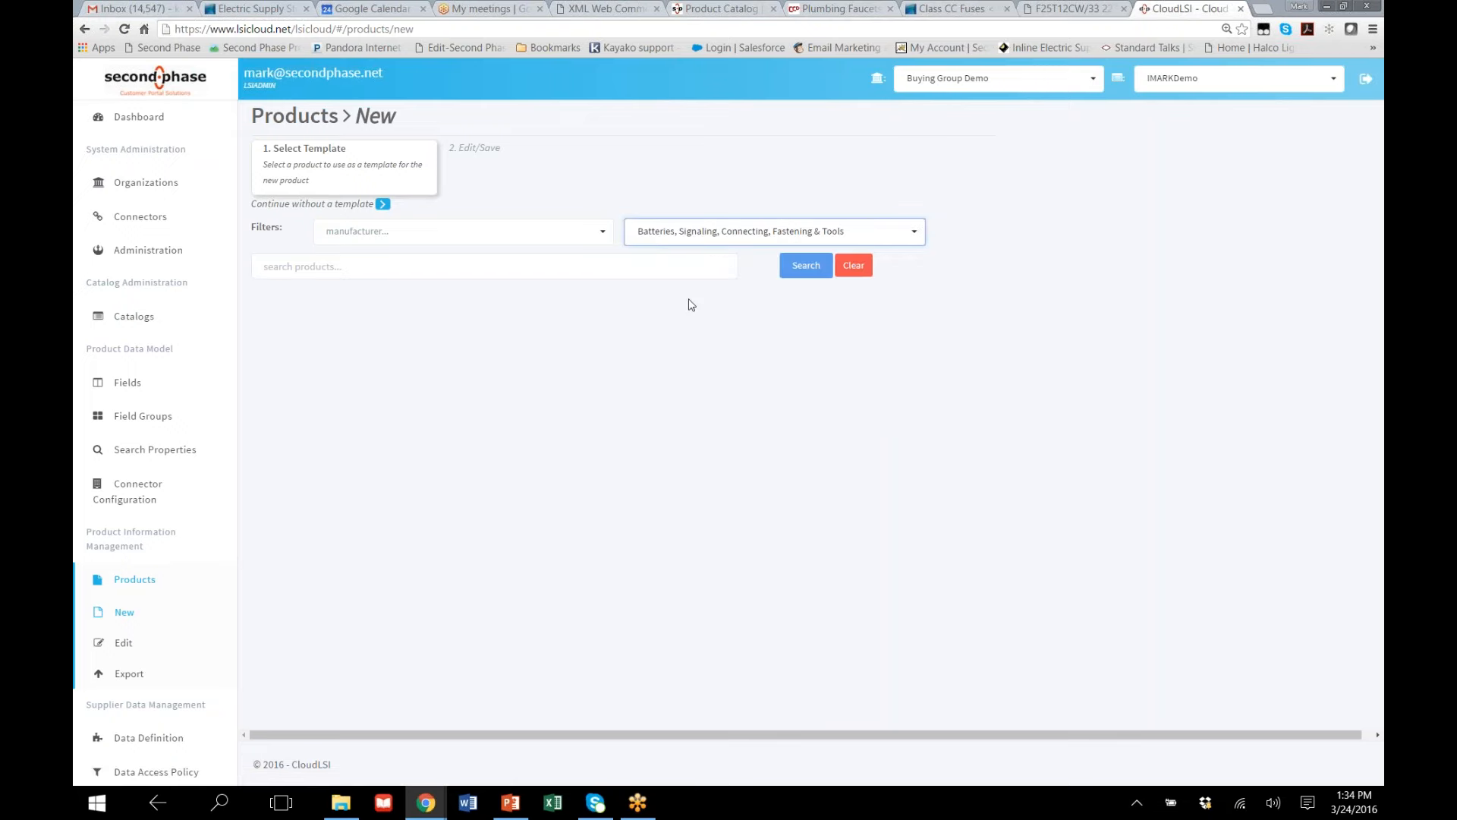
left_click(806, 266)
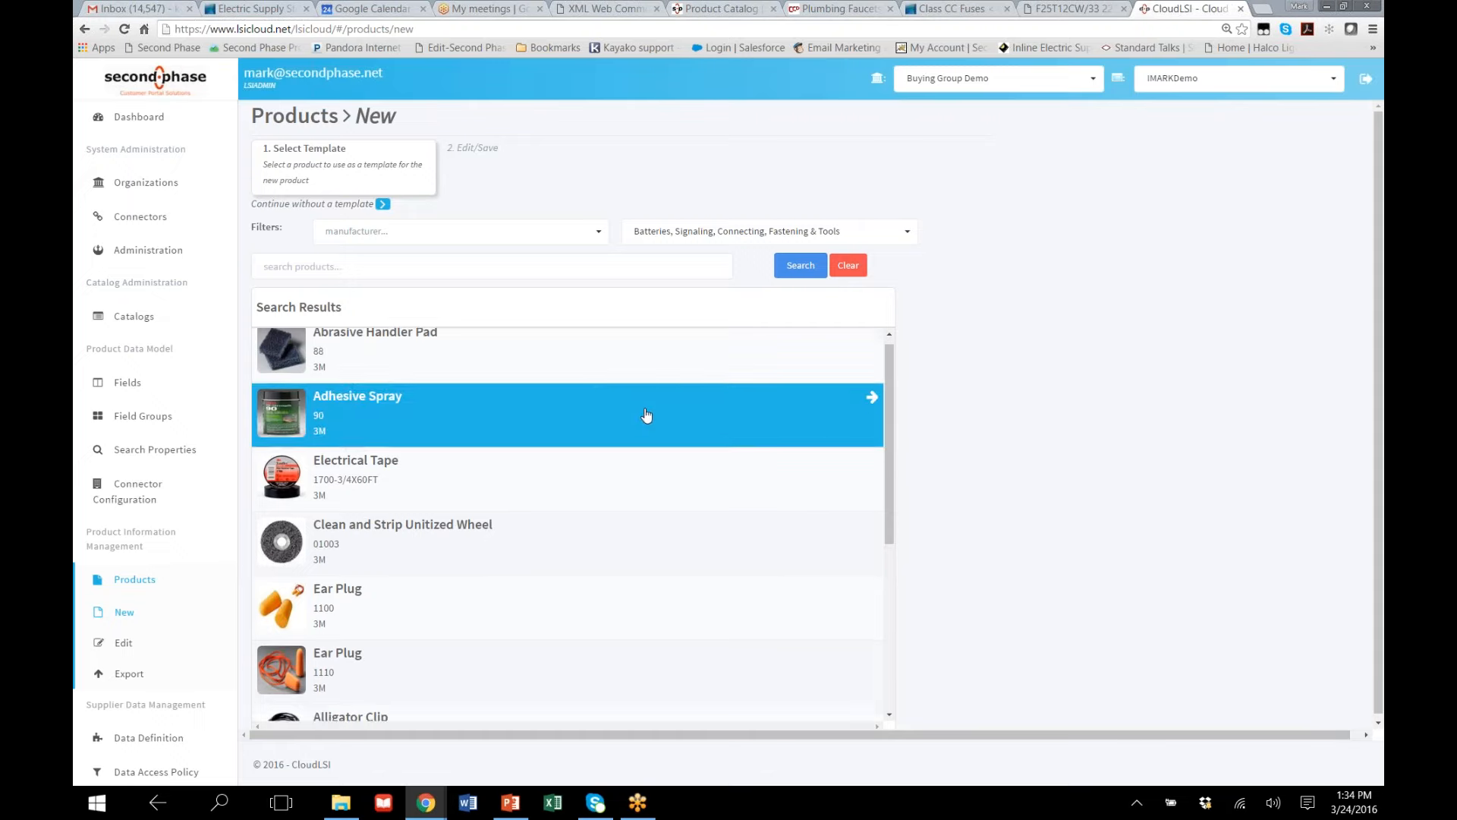
Look through the template search results, loading more products, and choose the 3M Aerial Hanger Bracket Kit 2197 as the template
scroll(644, 417, "down", 4)
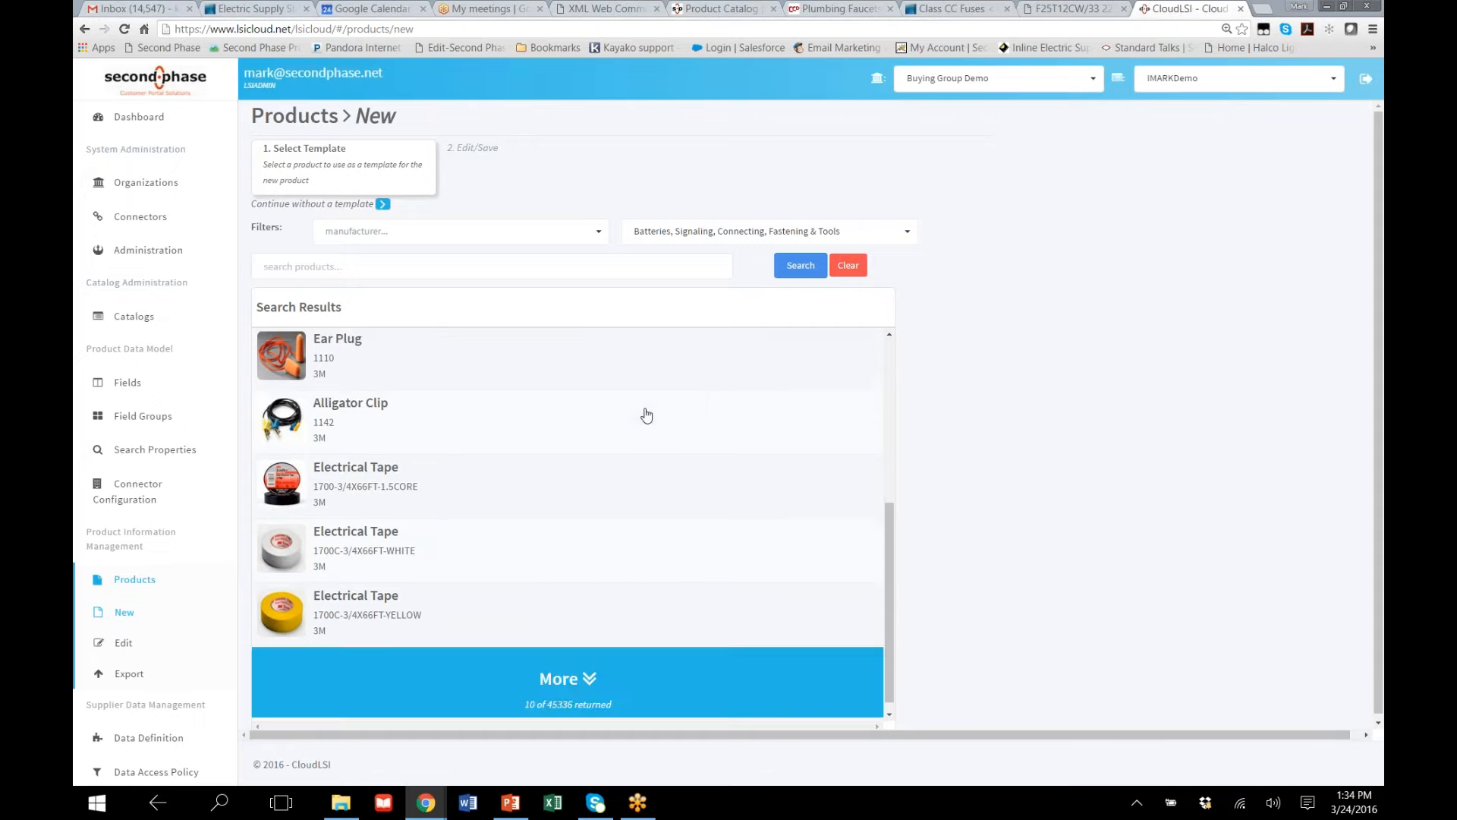
left_click(581, 680)
scroll(573, 600, "down", 6)
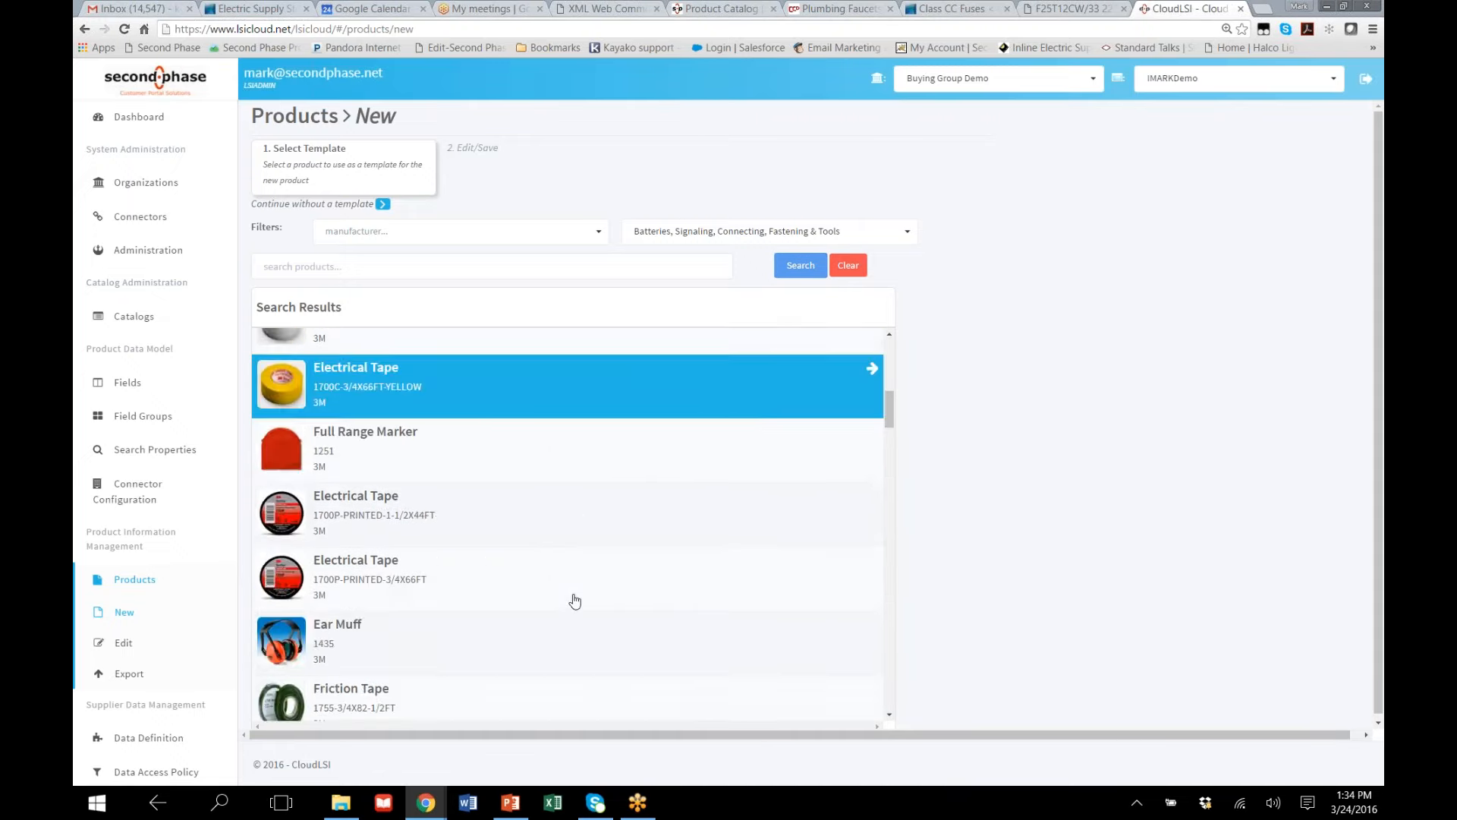
scroll(566, 579, "down", 5)
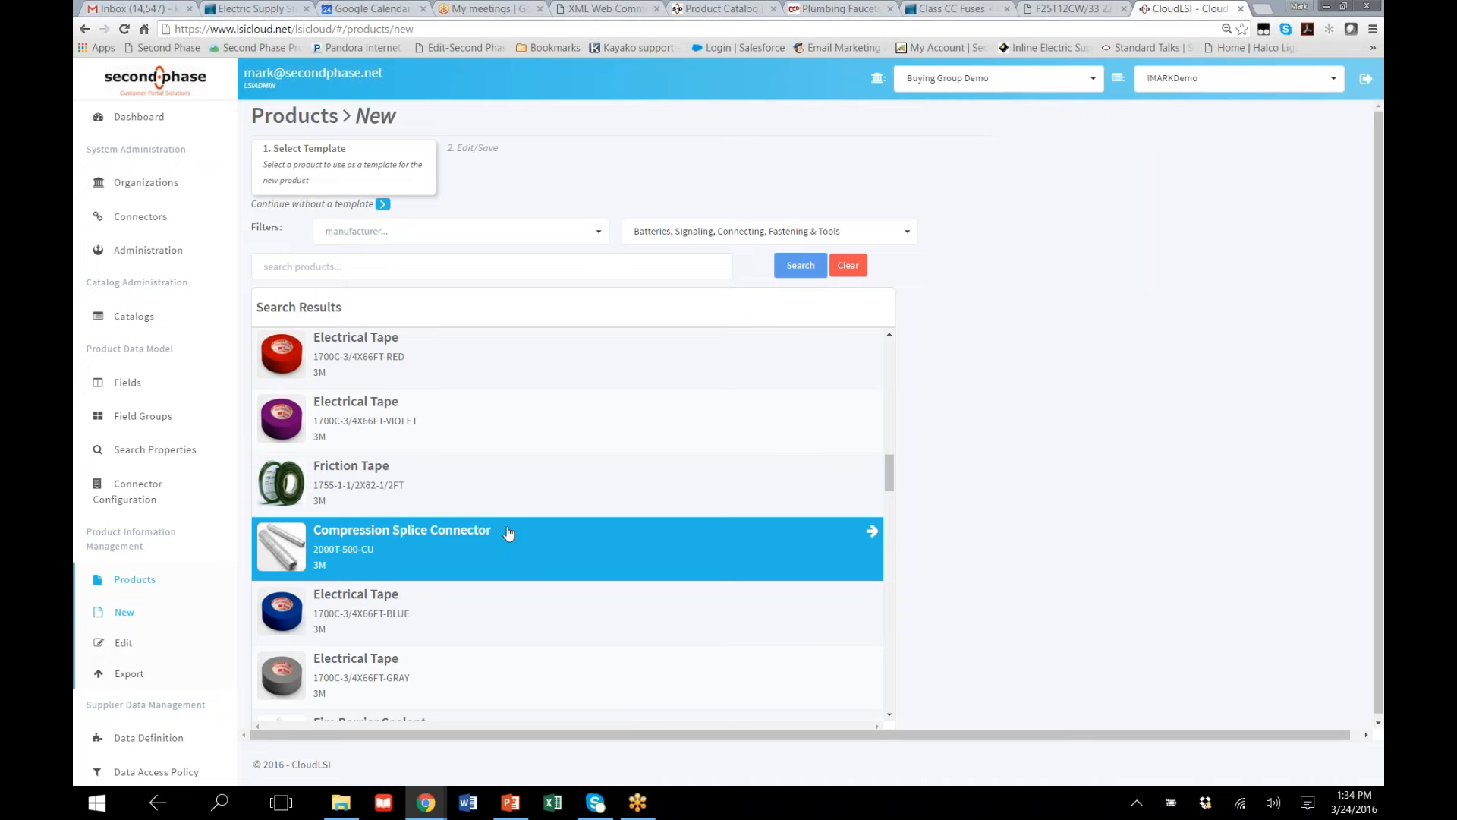
left_click(451, 271)
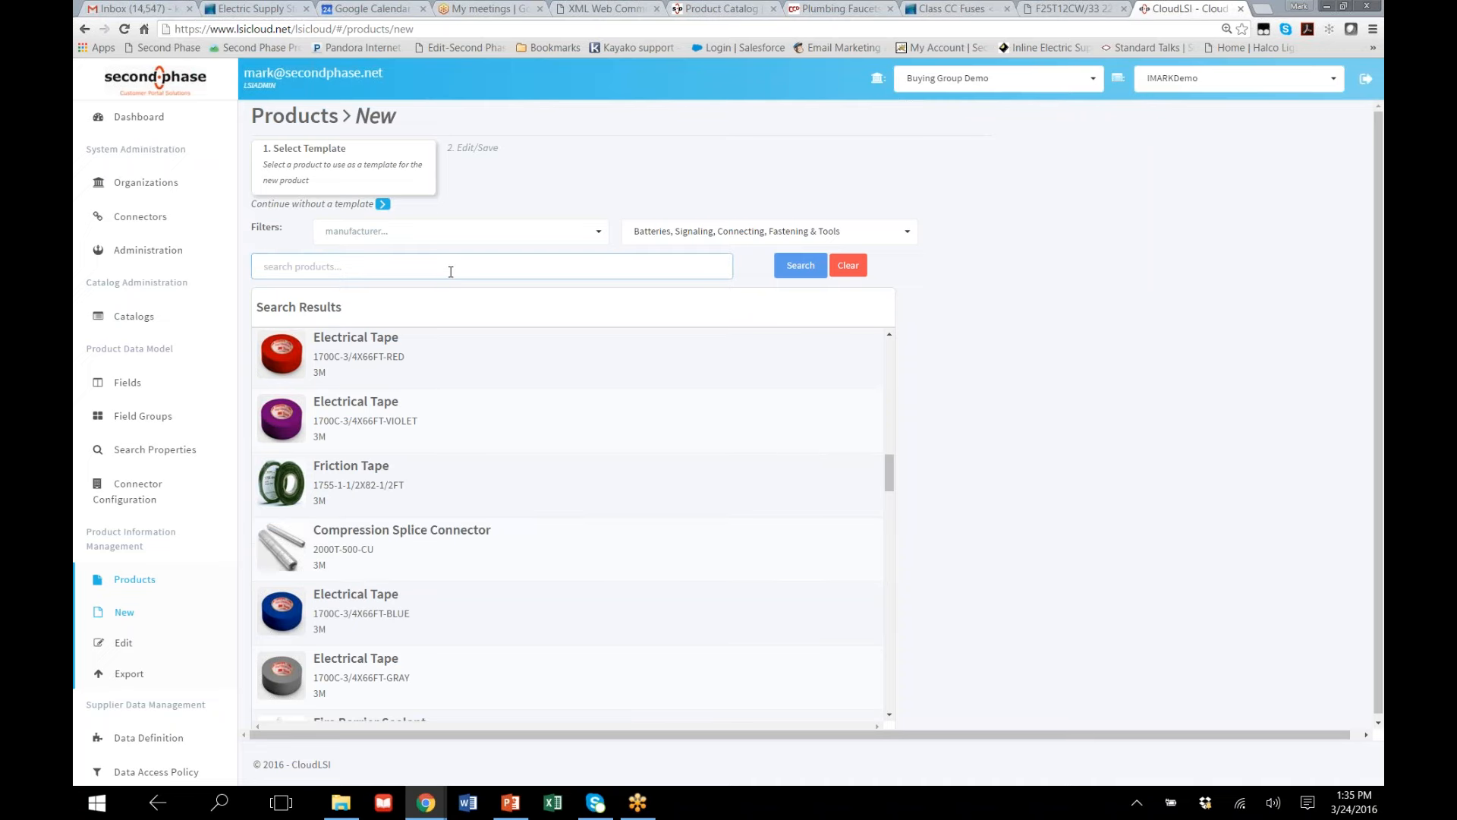
scroll(556, 495, "down", 4)
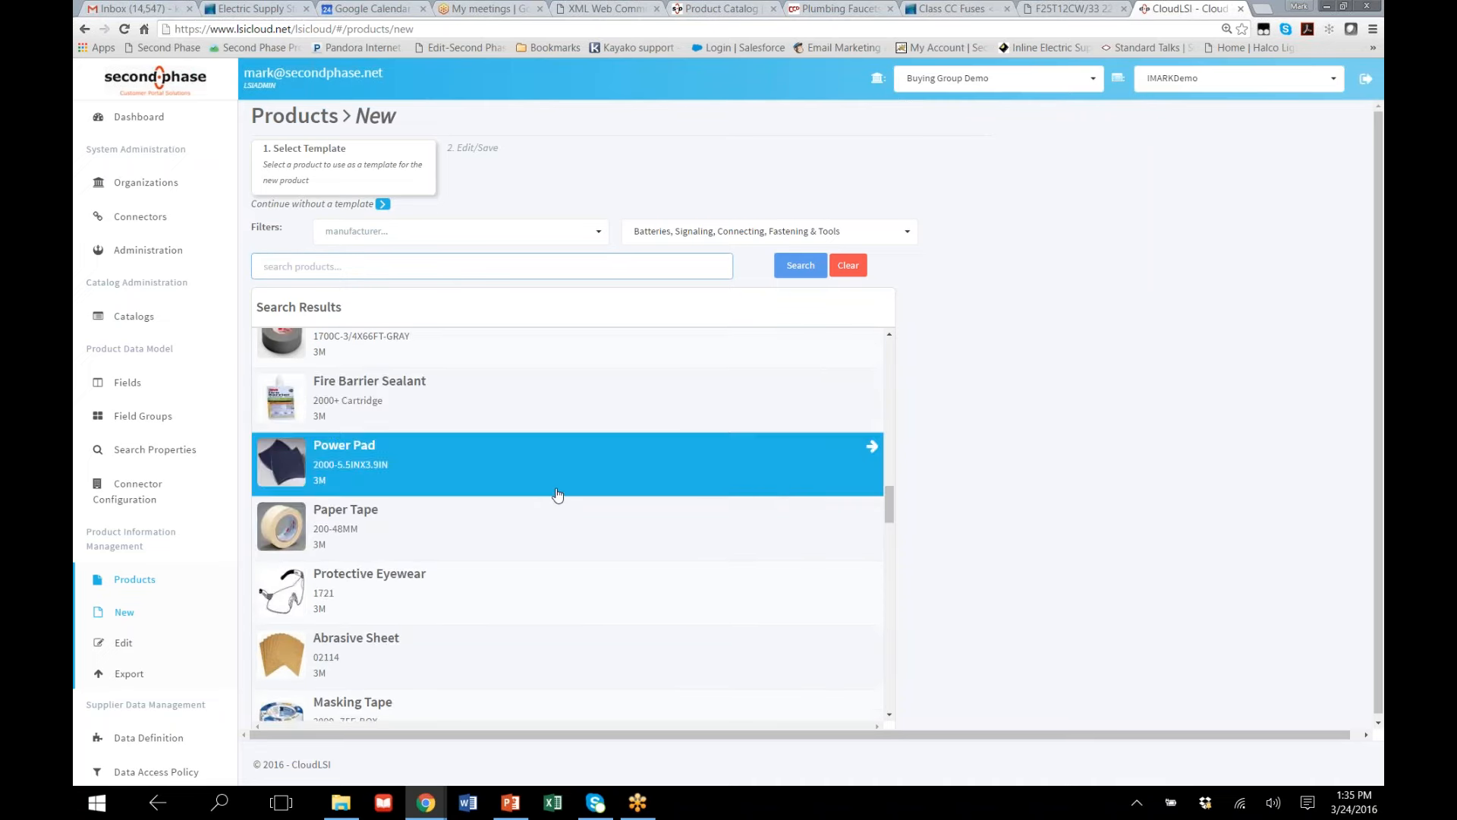
scroll(557, 495, "down", 3)
scroll(557, 495, "down", 5)
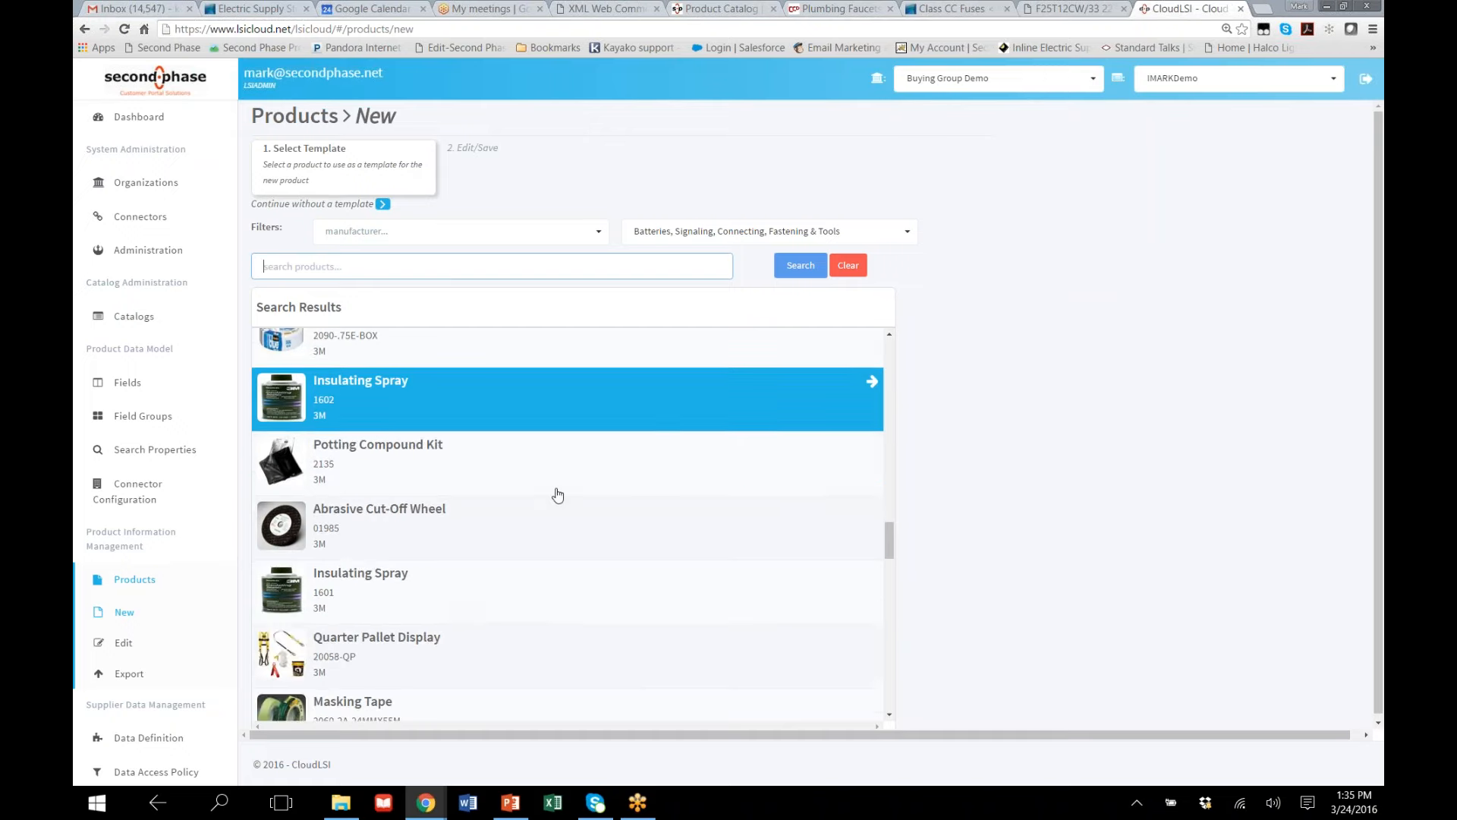
scroll(557, 495, "down", 2)
scroll(558, 495, "down", 2)
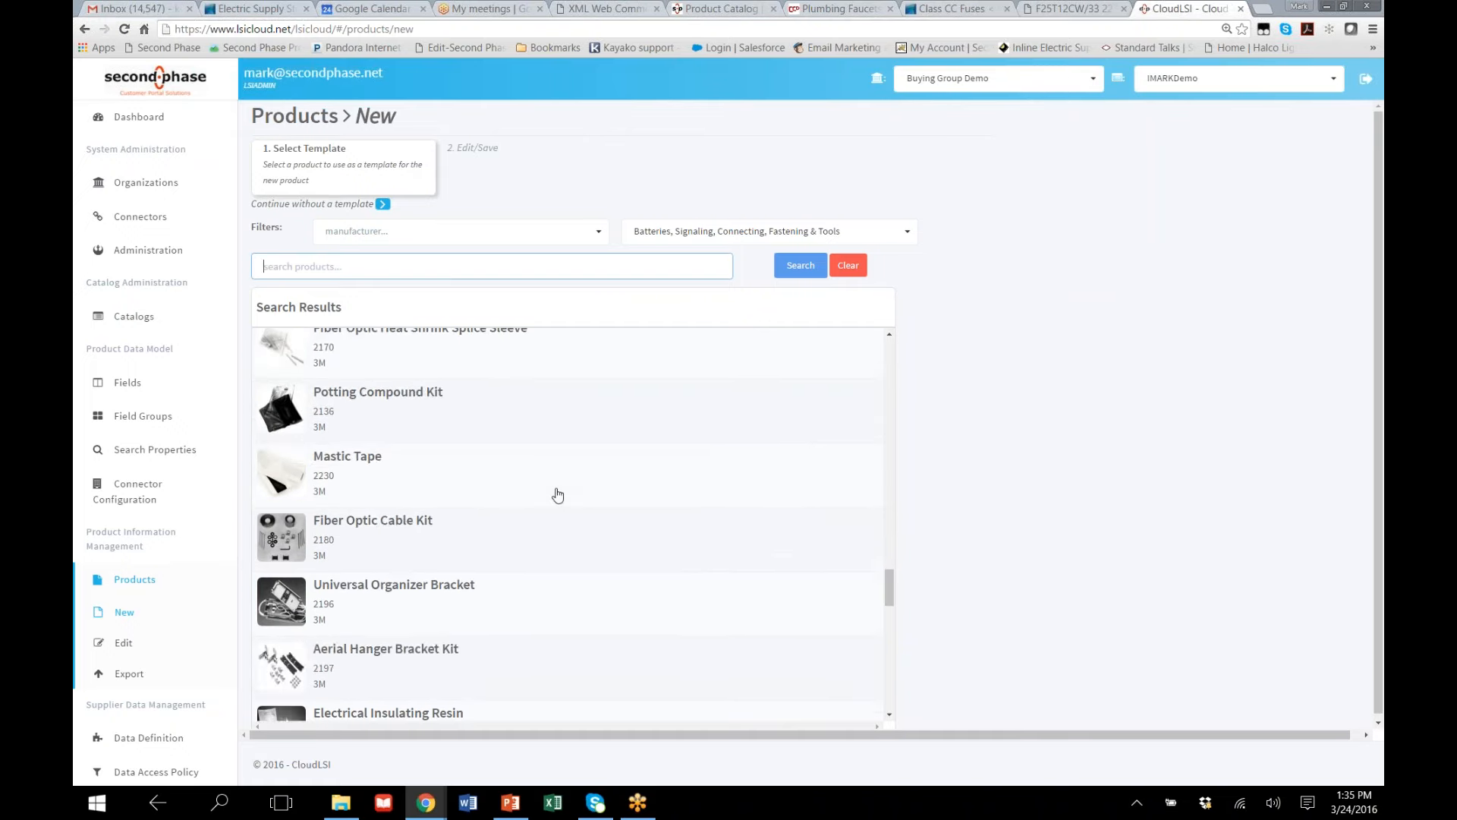
scroll(560, 495, "down", 2)
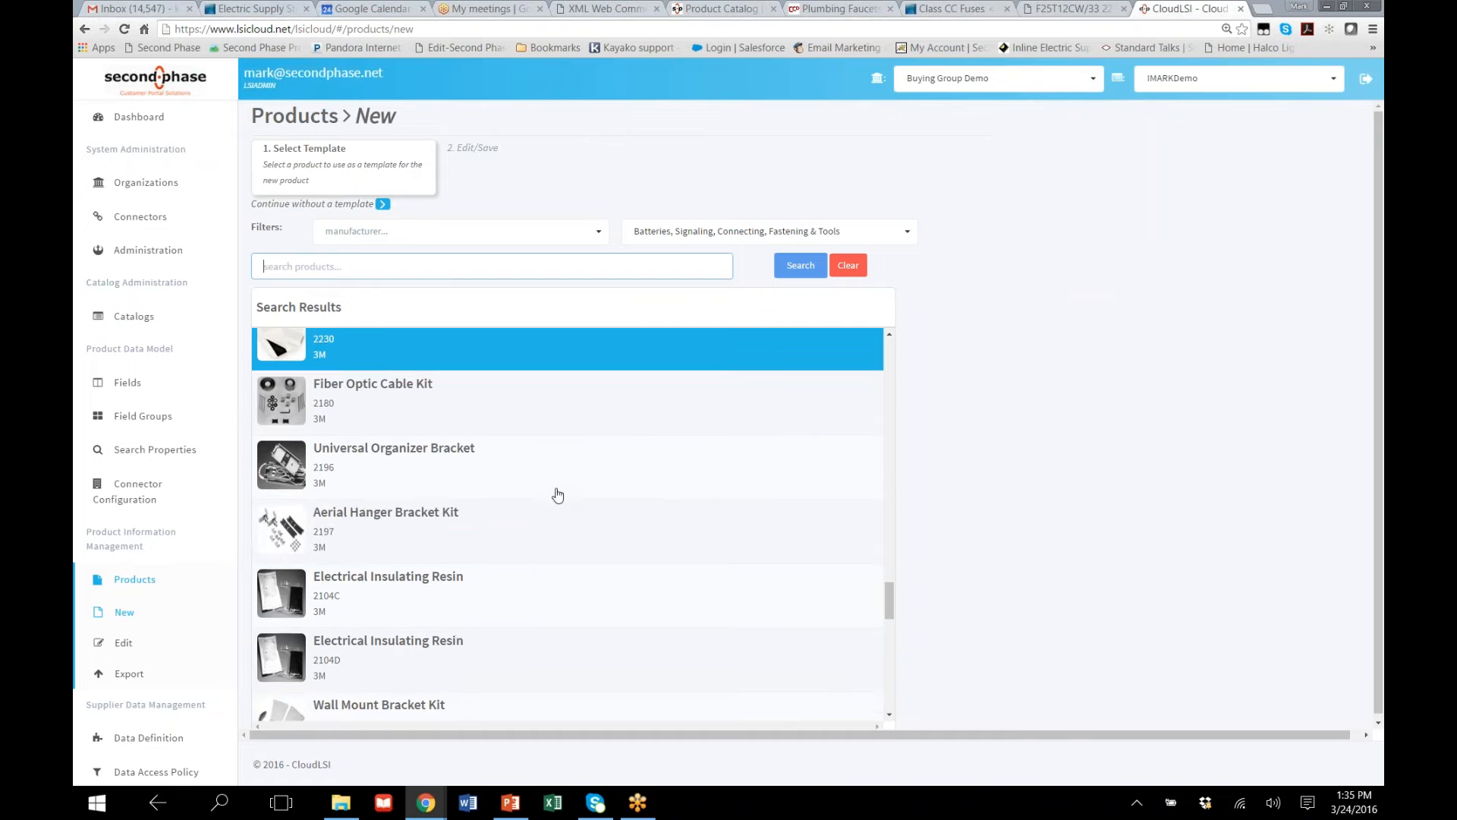
left_click(508, 521)
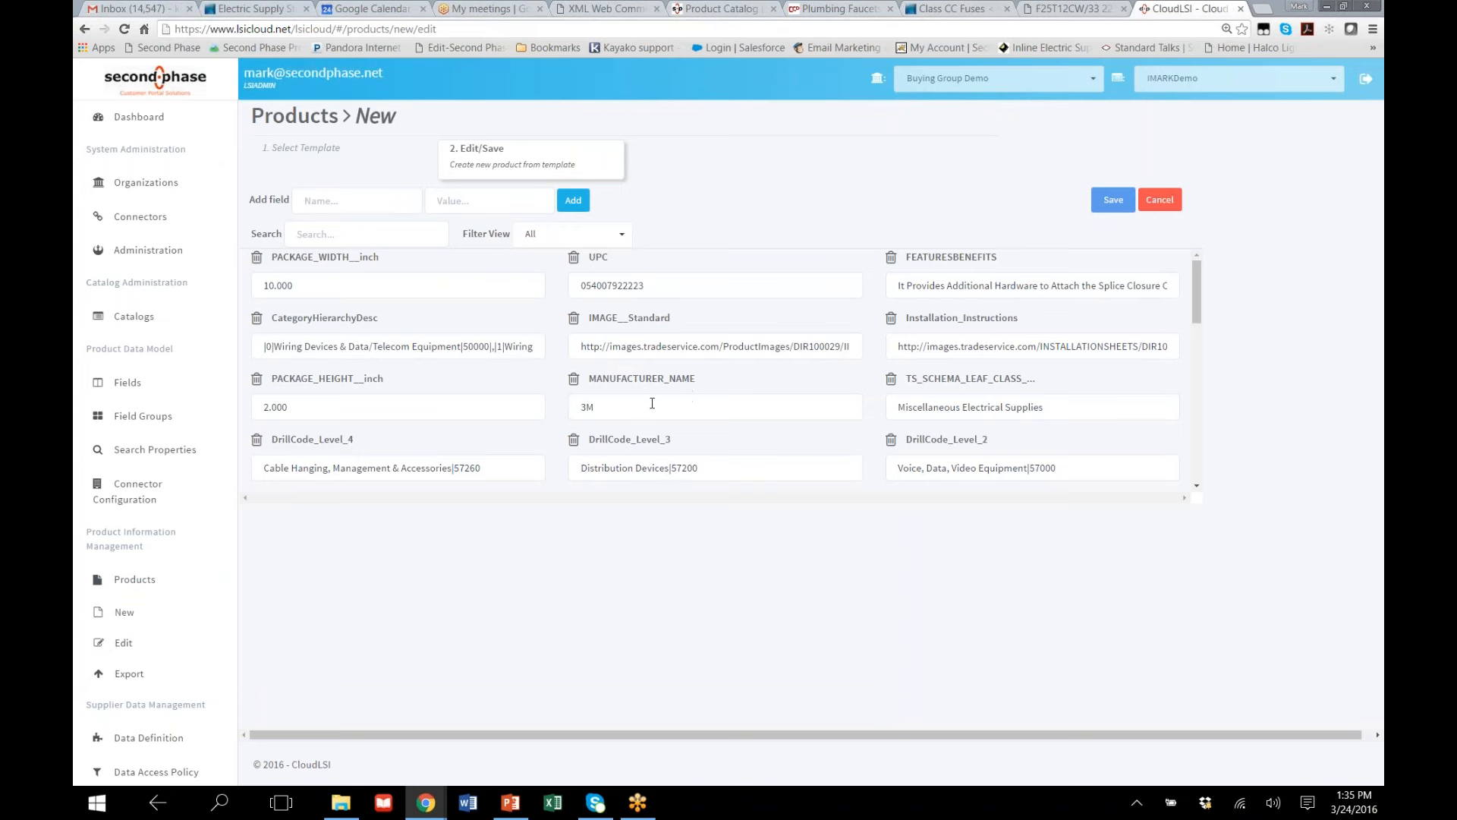
Examine all fields copied from the template into the new product, pointing out the MANUFACTURER_NAME and UPC values
double_click(571, 414)
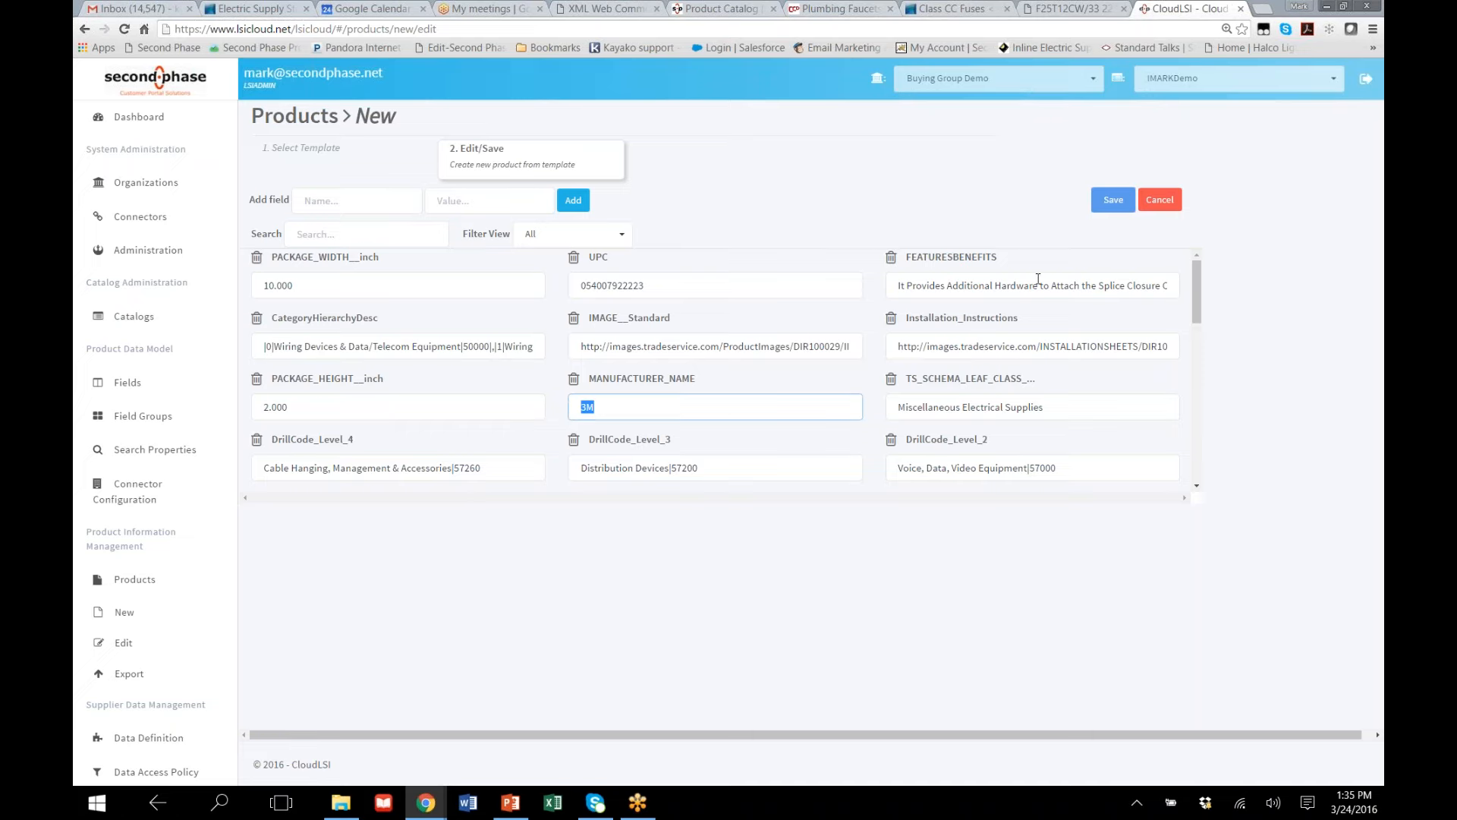
scroll(1016, 292, "down", 5)
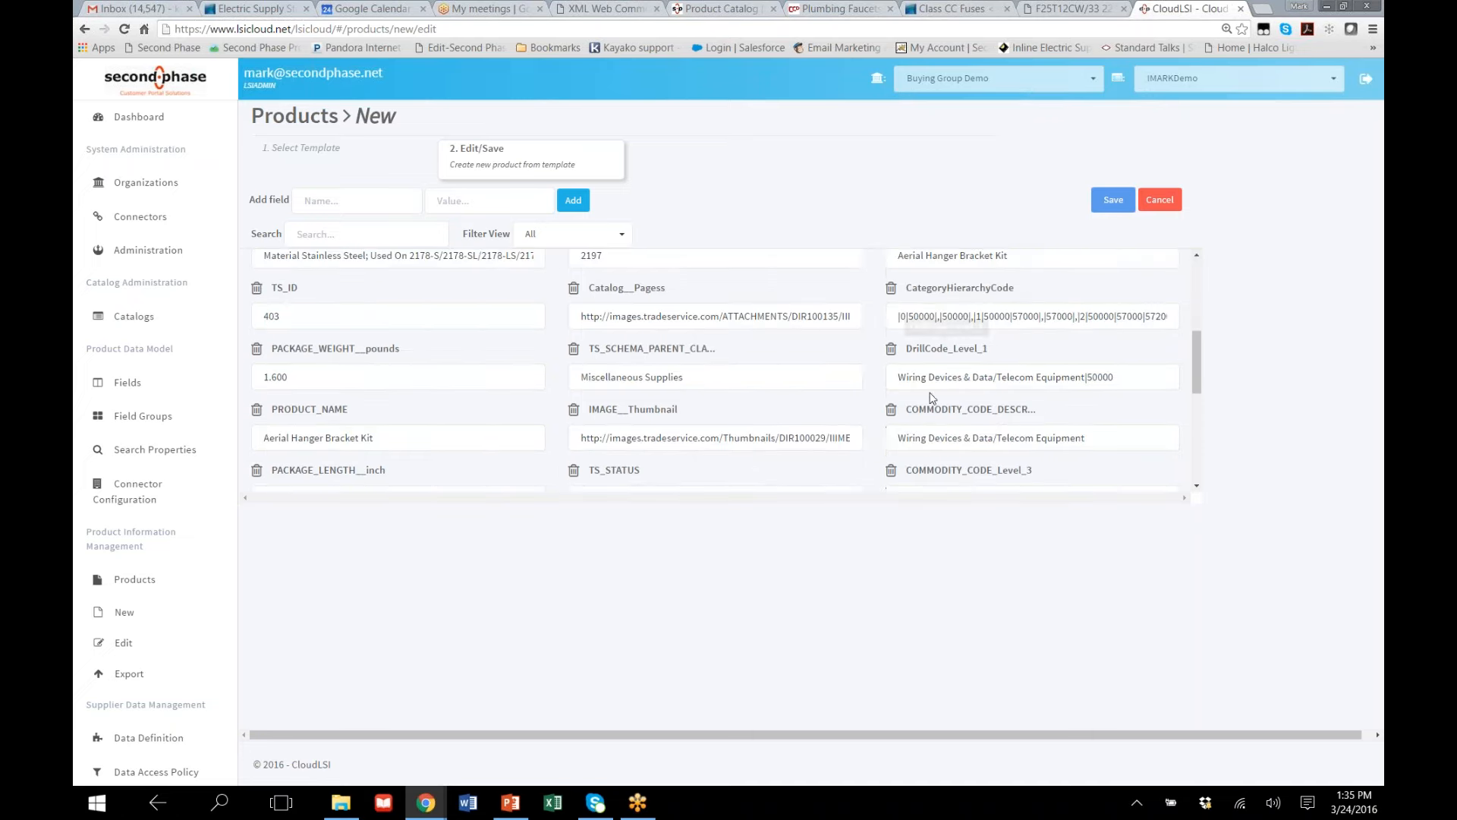
scroll(702, 320, "down", 2)
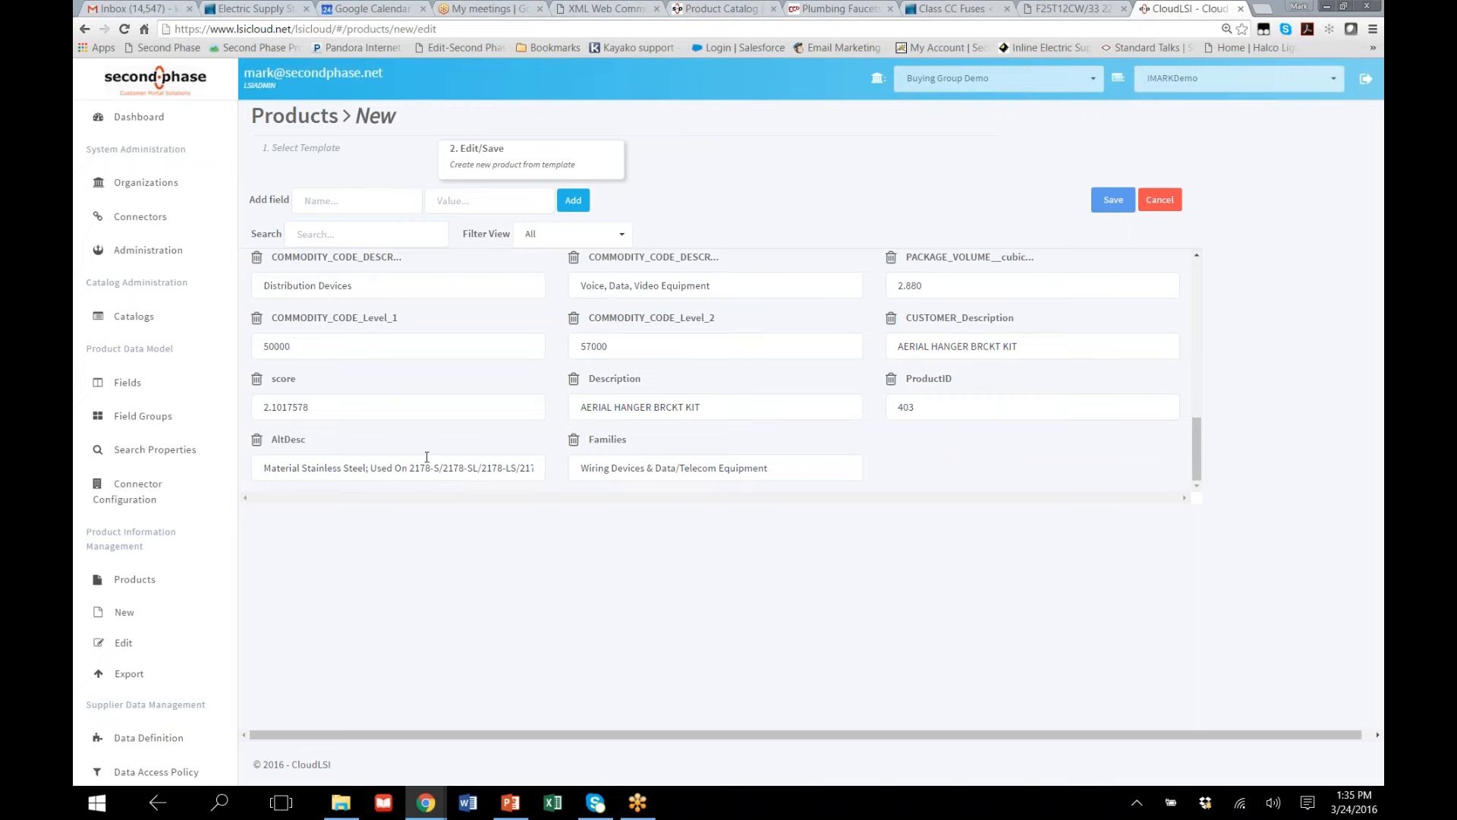
scroll(451, 390, "up", 9)
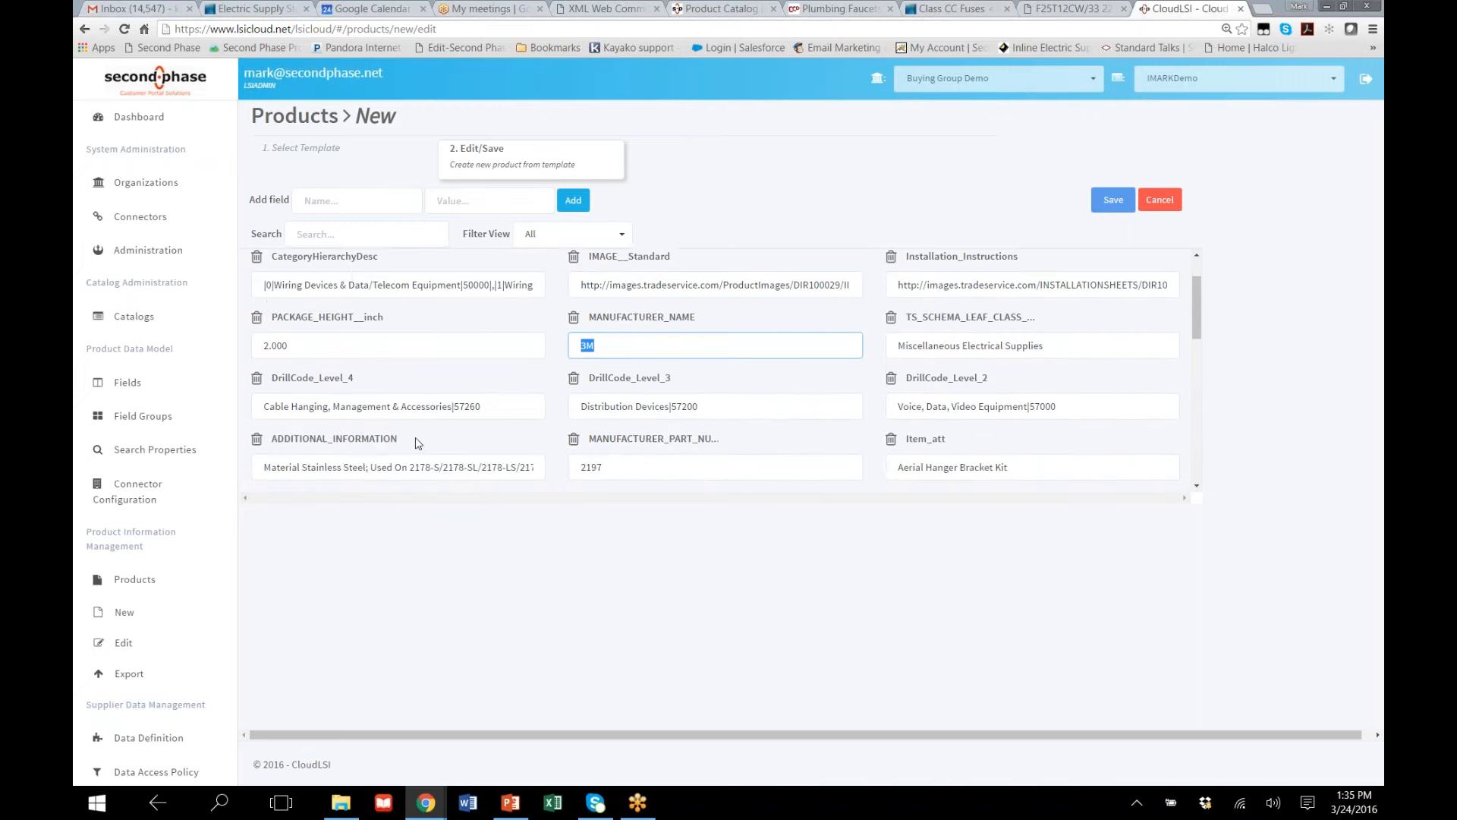
scroll(415, 441, "up", 1)
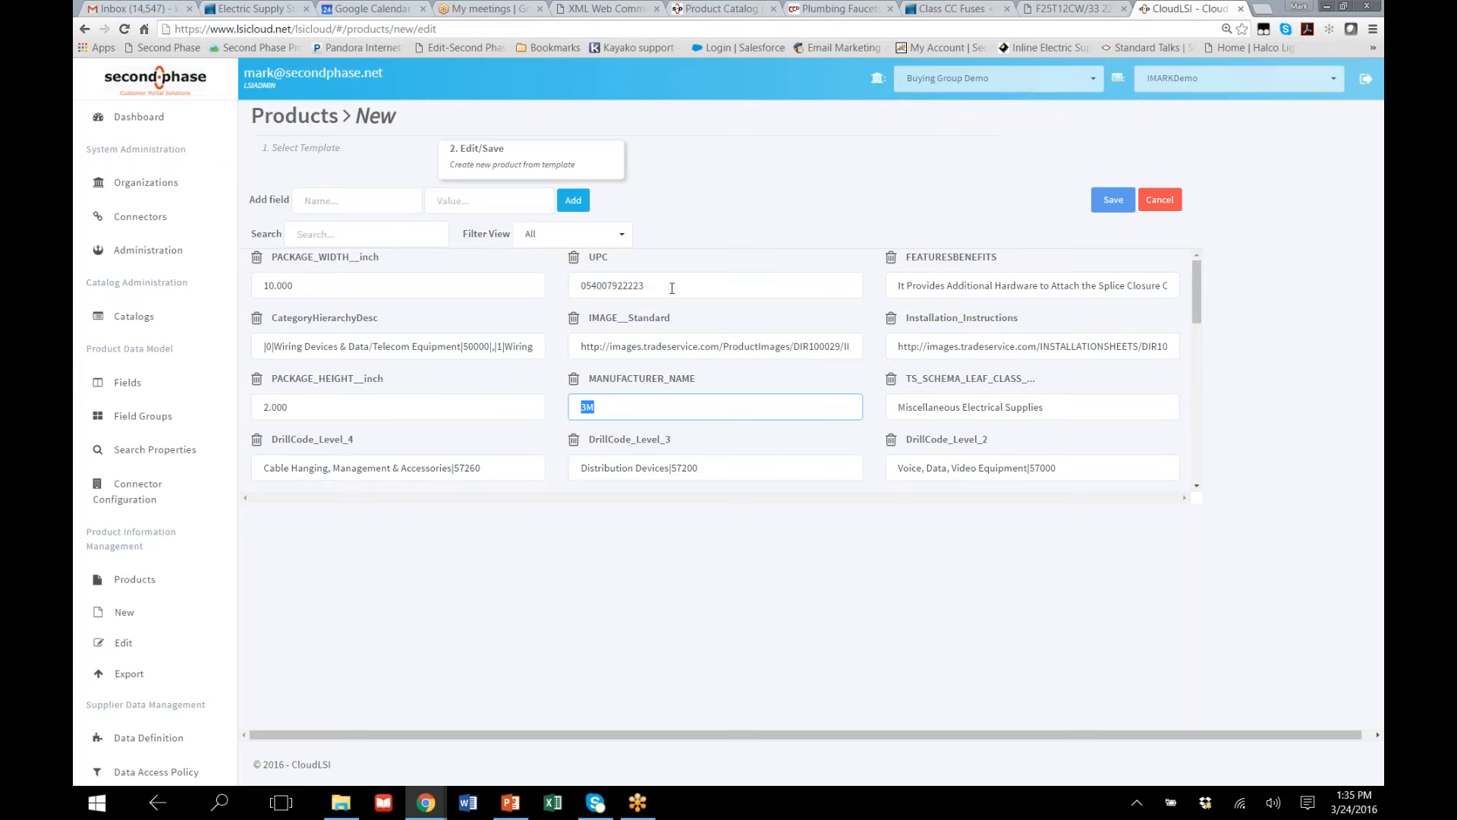
left_click_drag(671, 285, 540, 301)
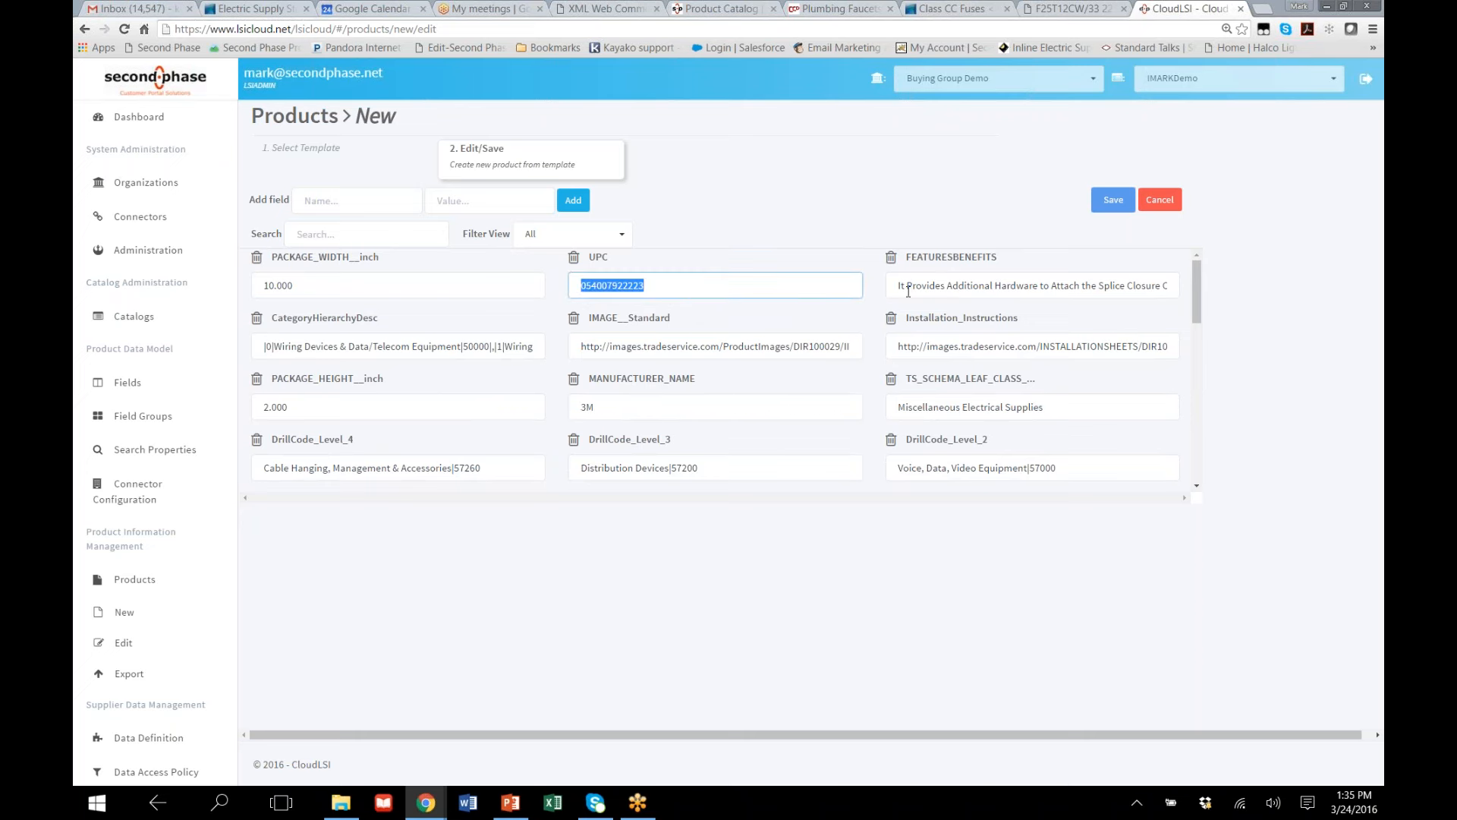
scroll(774, 418, "down", 3)
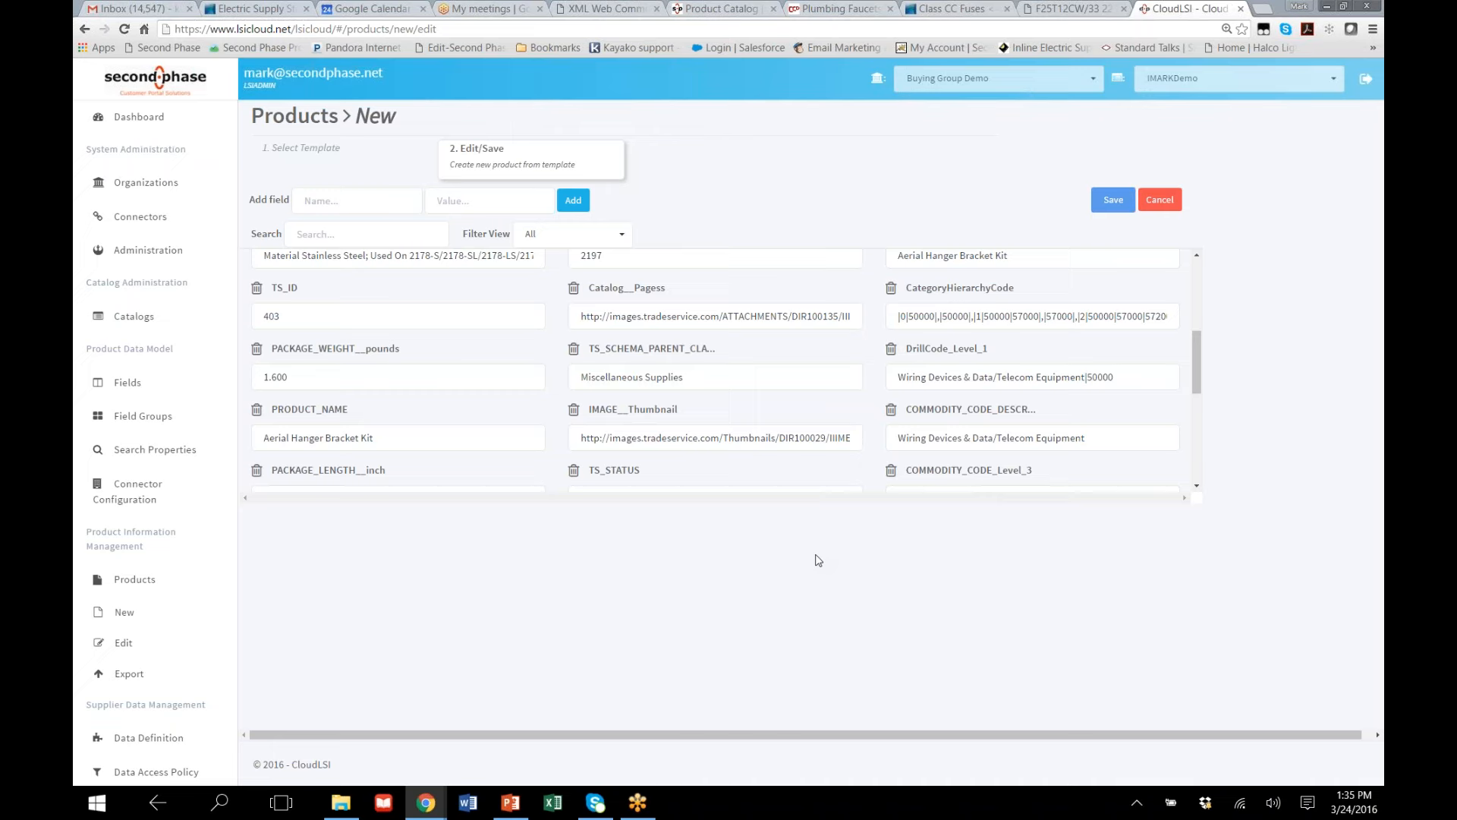
scroll(648, 402, "down", 5)
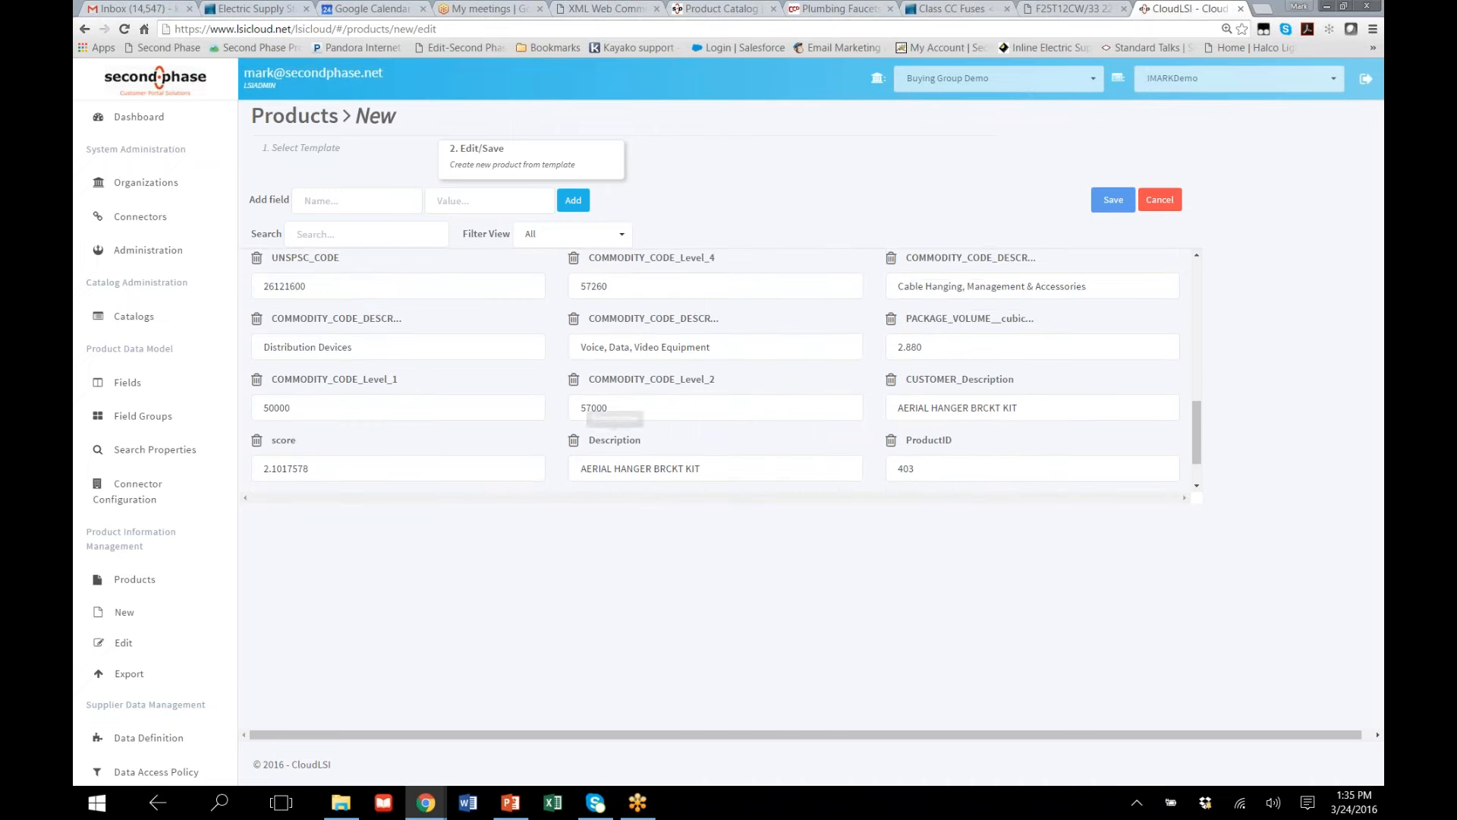
scroll(479, 456, "up", 5)
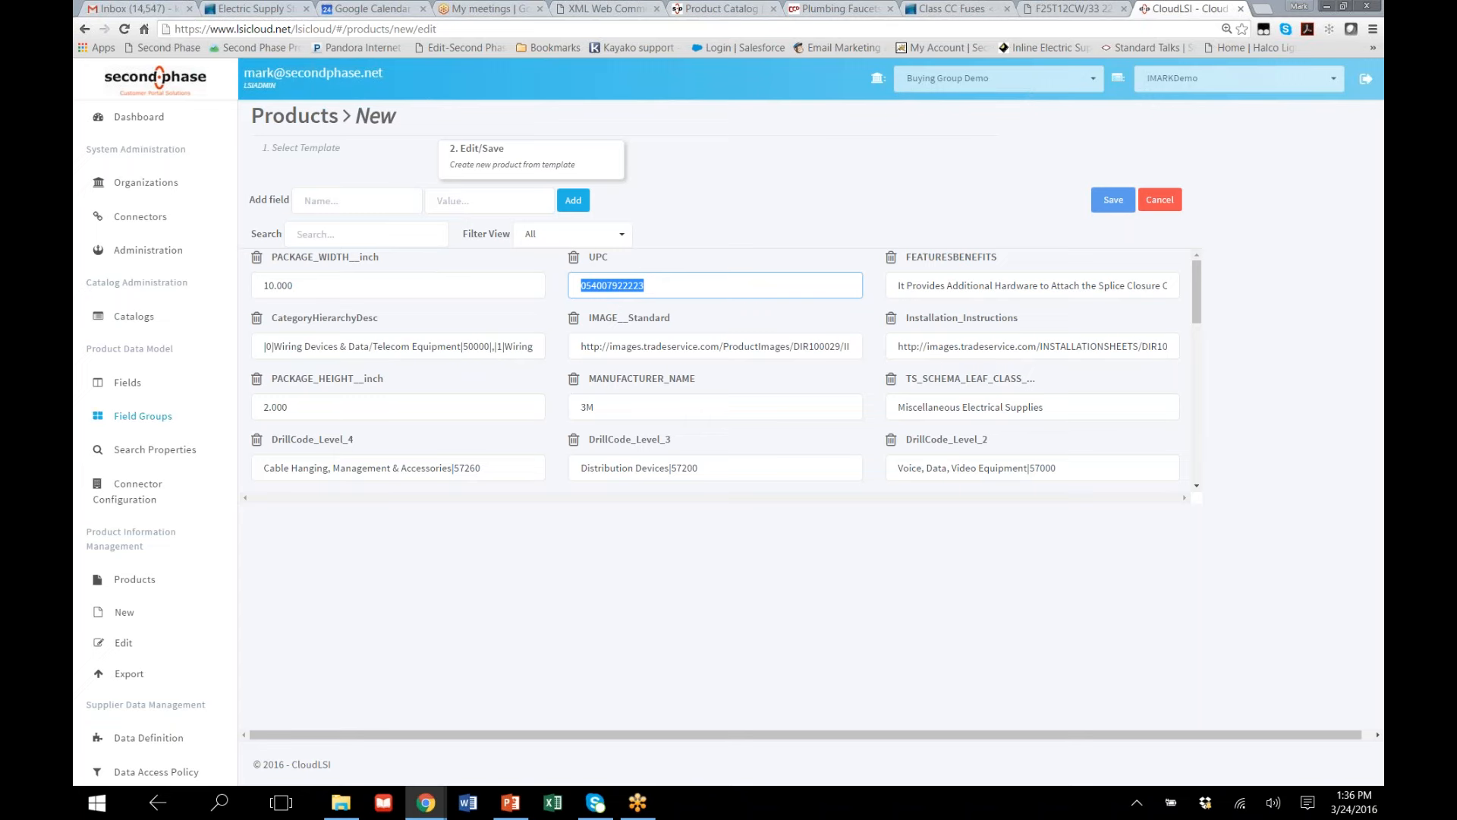
Start a product edit and select all Fluorescent Lamps under Lighting > Lamps as the products to edit
left_click(124, 653)
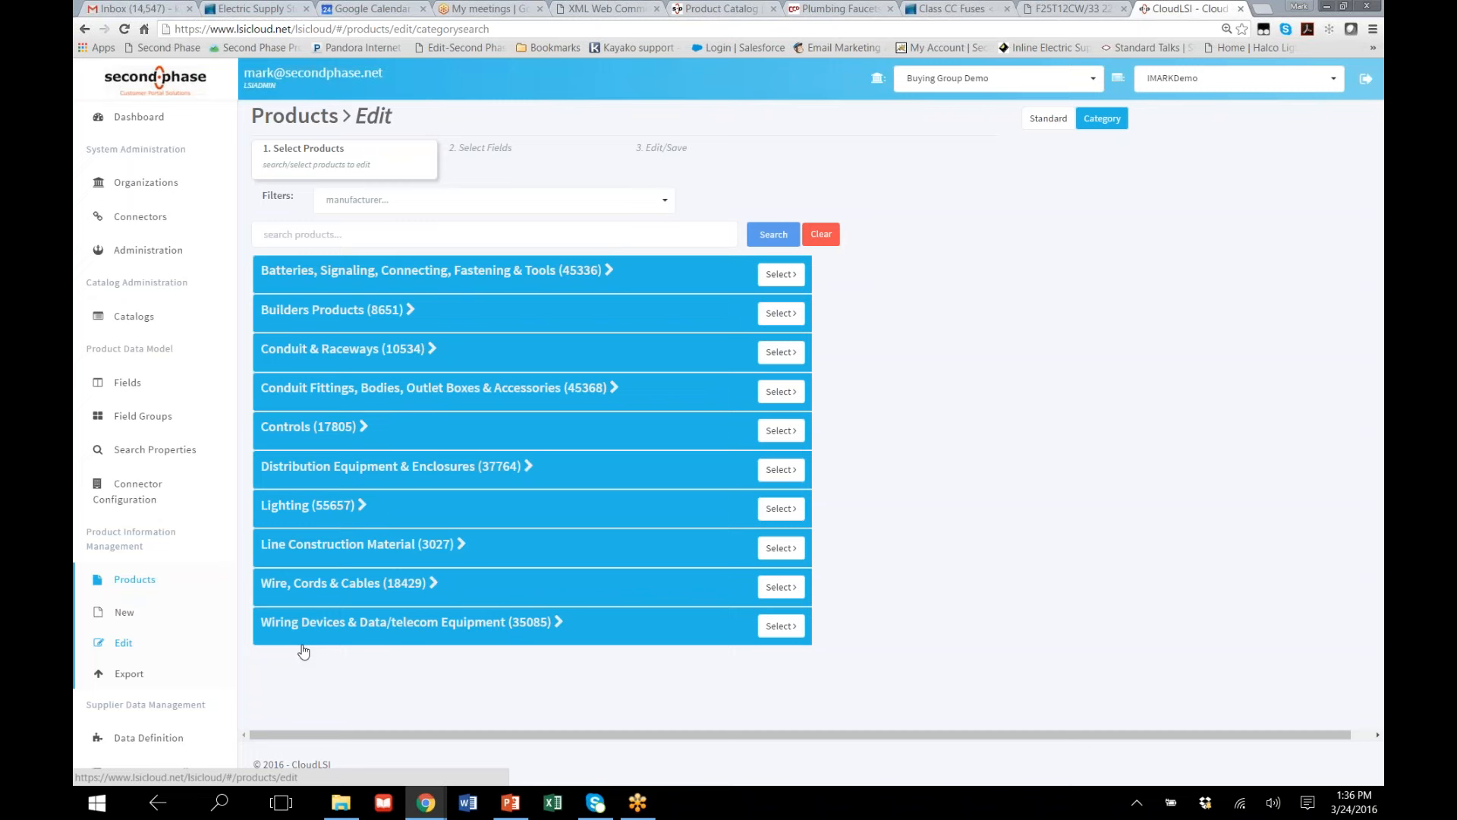
left_click(362, 506)
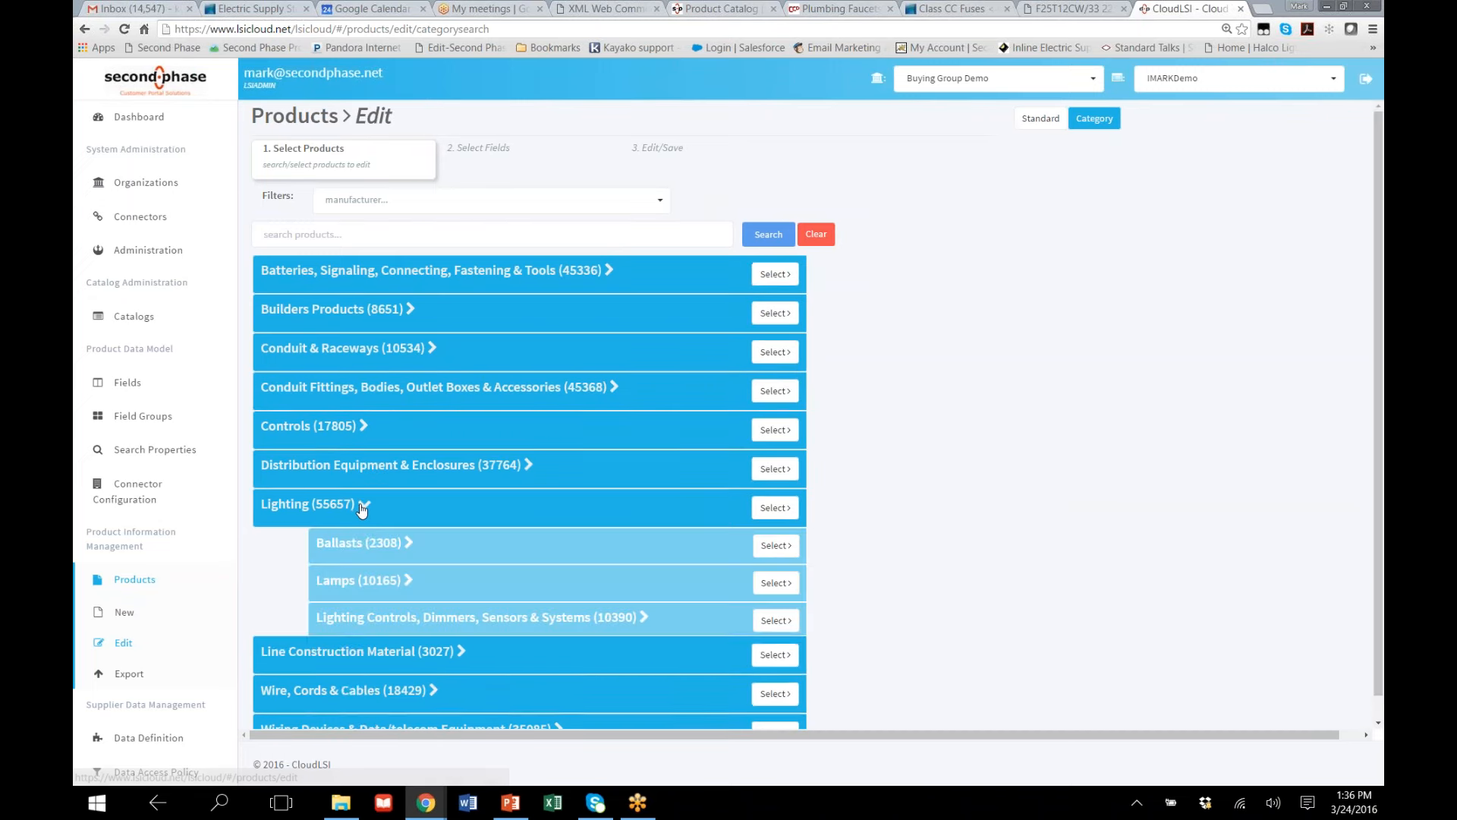
left_click(408, 581)
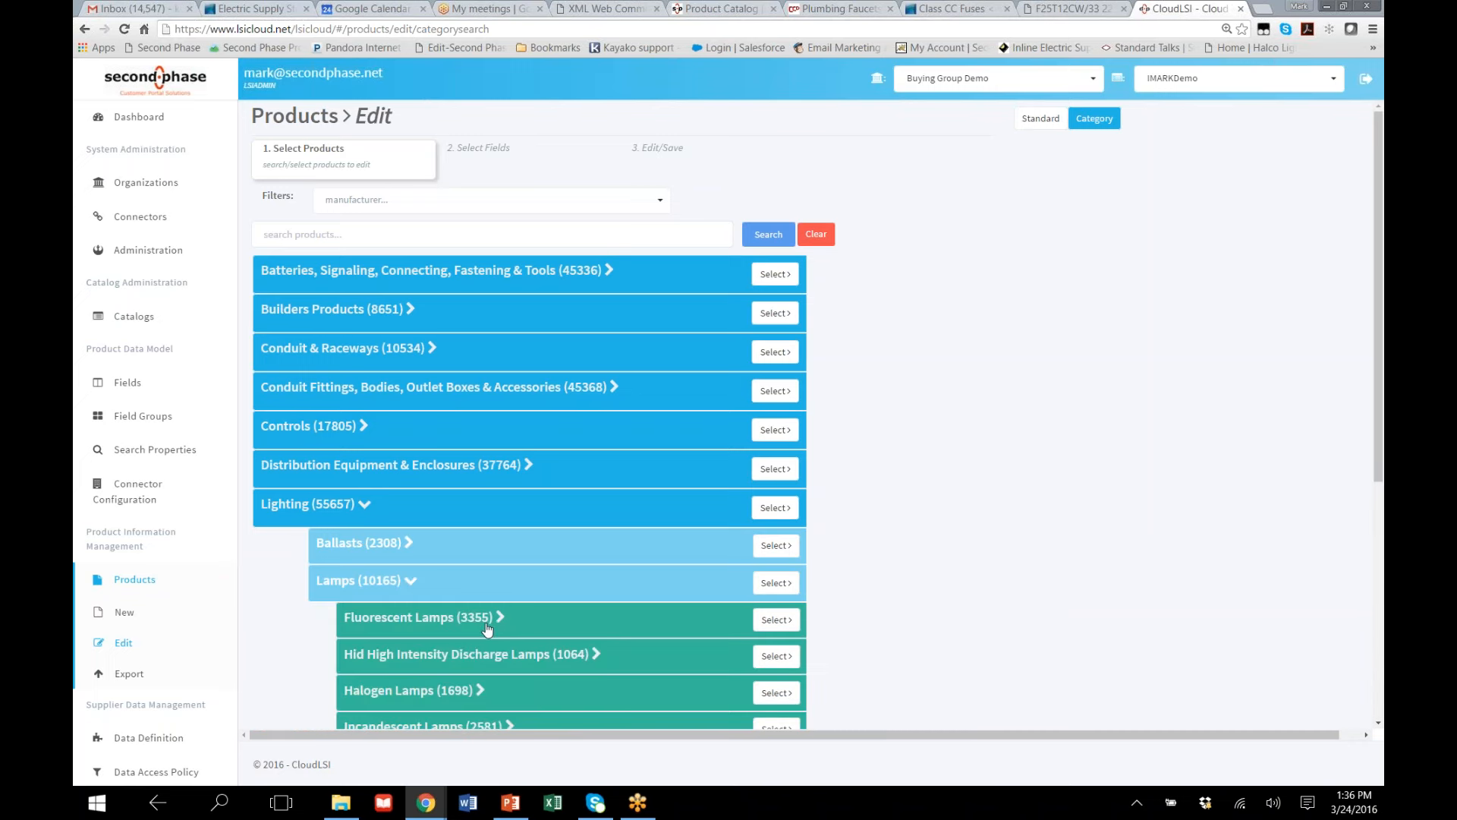
left_click(776, 620)
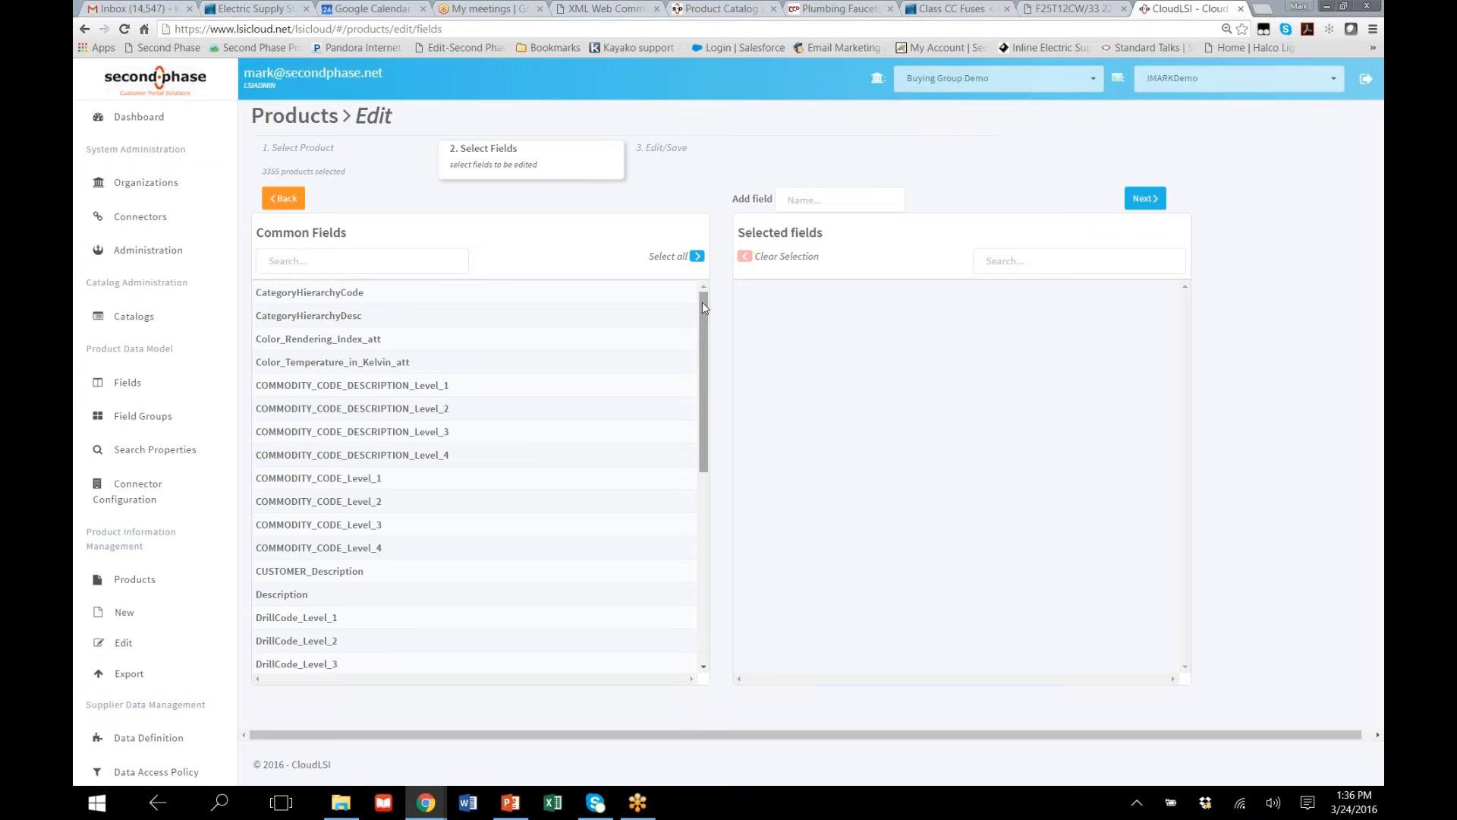
Select all common fields of the chosen lamps for editing and look through the selected fields
left_click(696, 257)
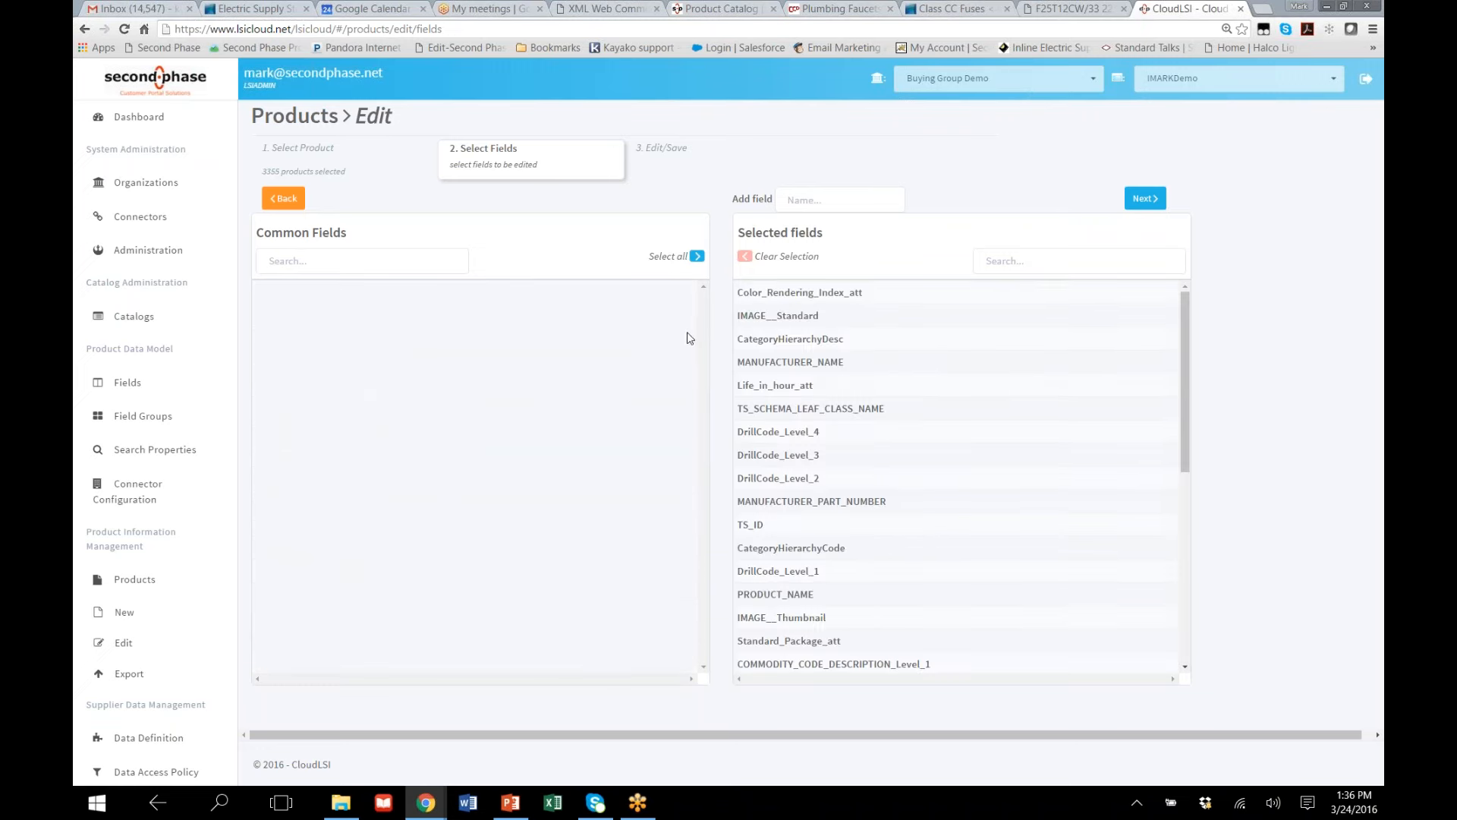
scroll(793, 542, "down", 4)
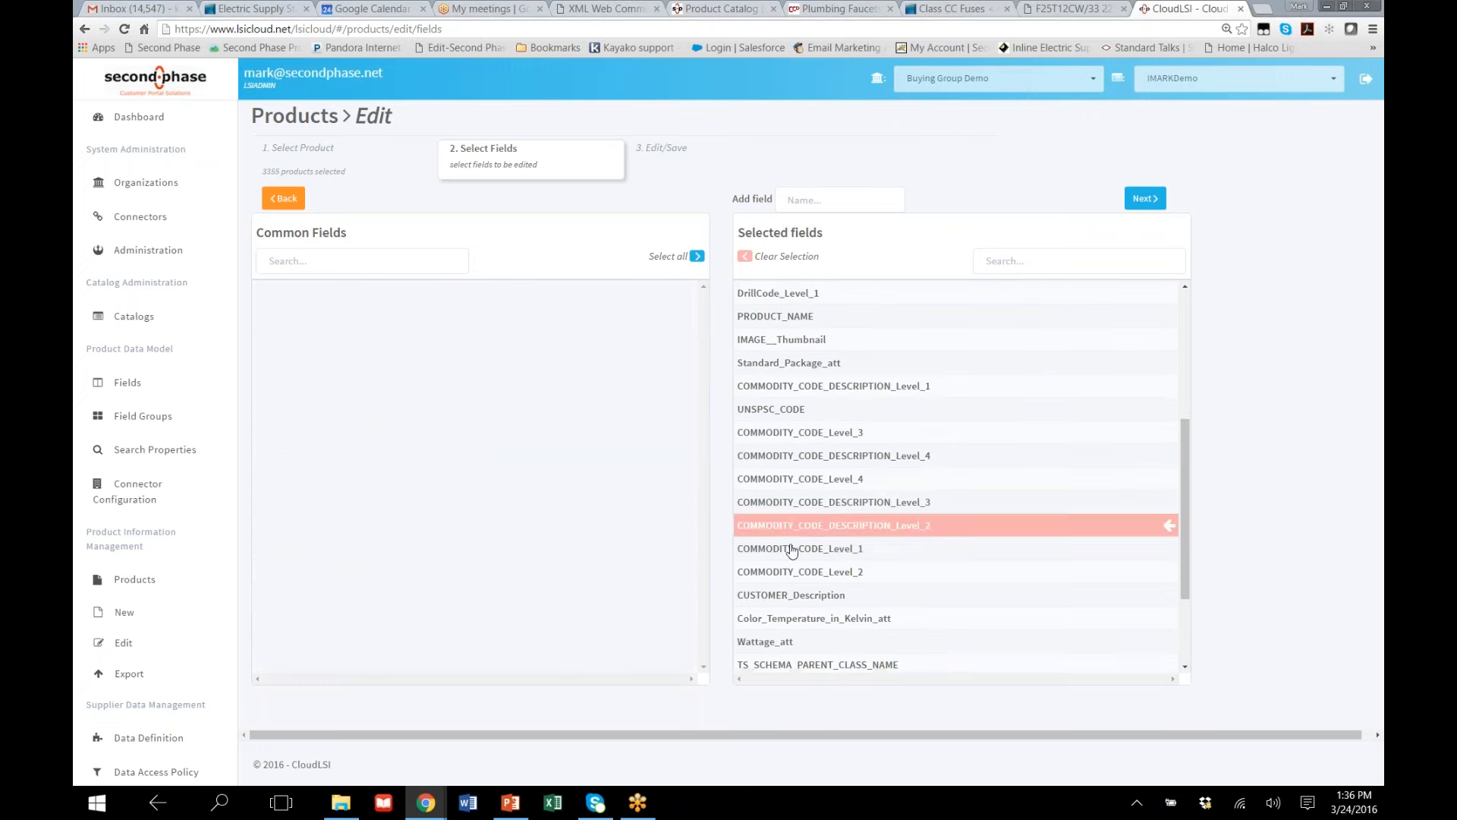
scroll(787, 554, "down", 2)
scroll(957, 471, "up", 6)
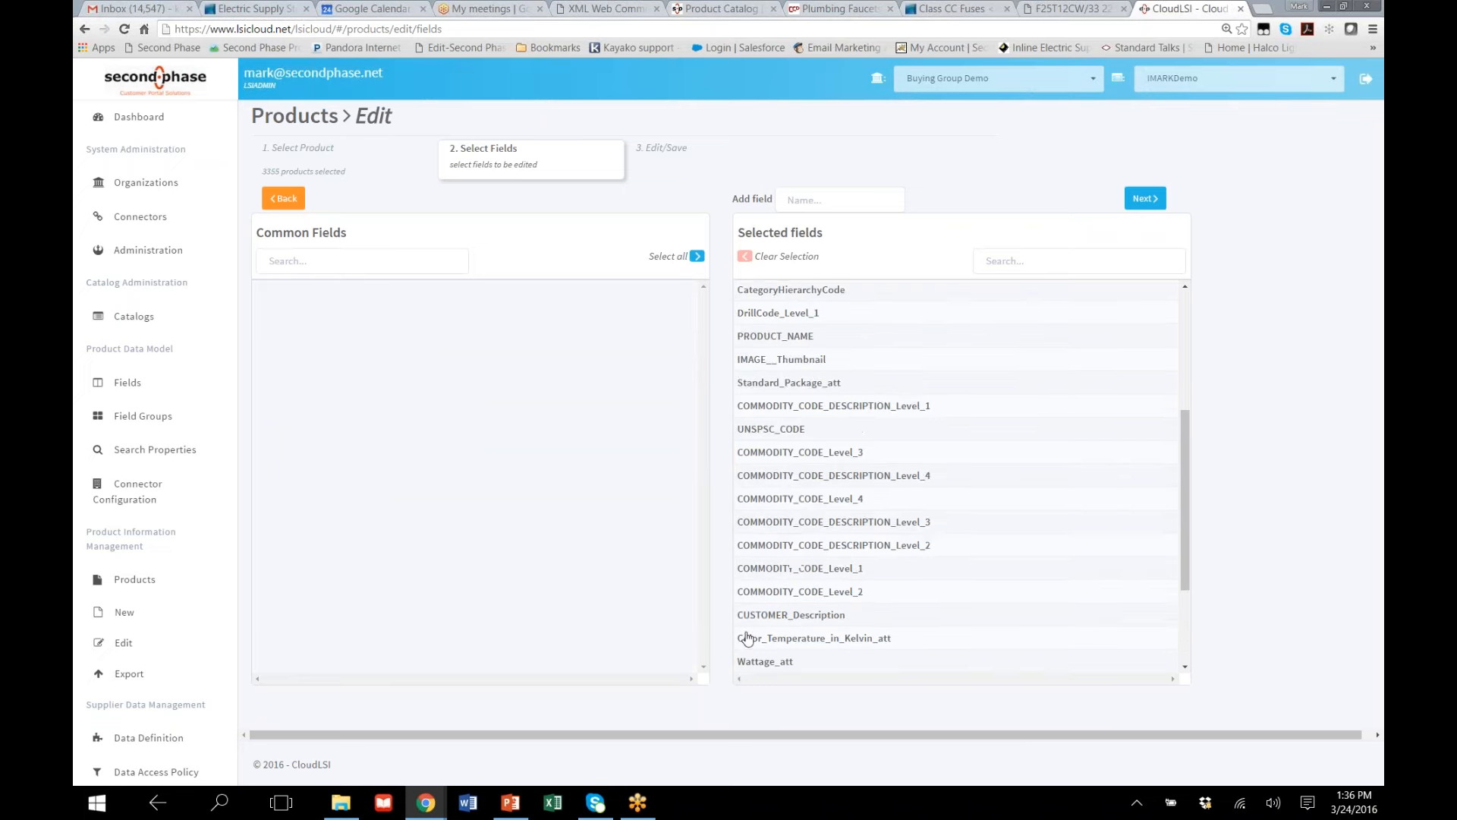
Add the Test field to the selected fields and continue to the edit stage
left_click(811, 196)
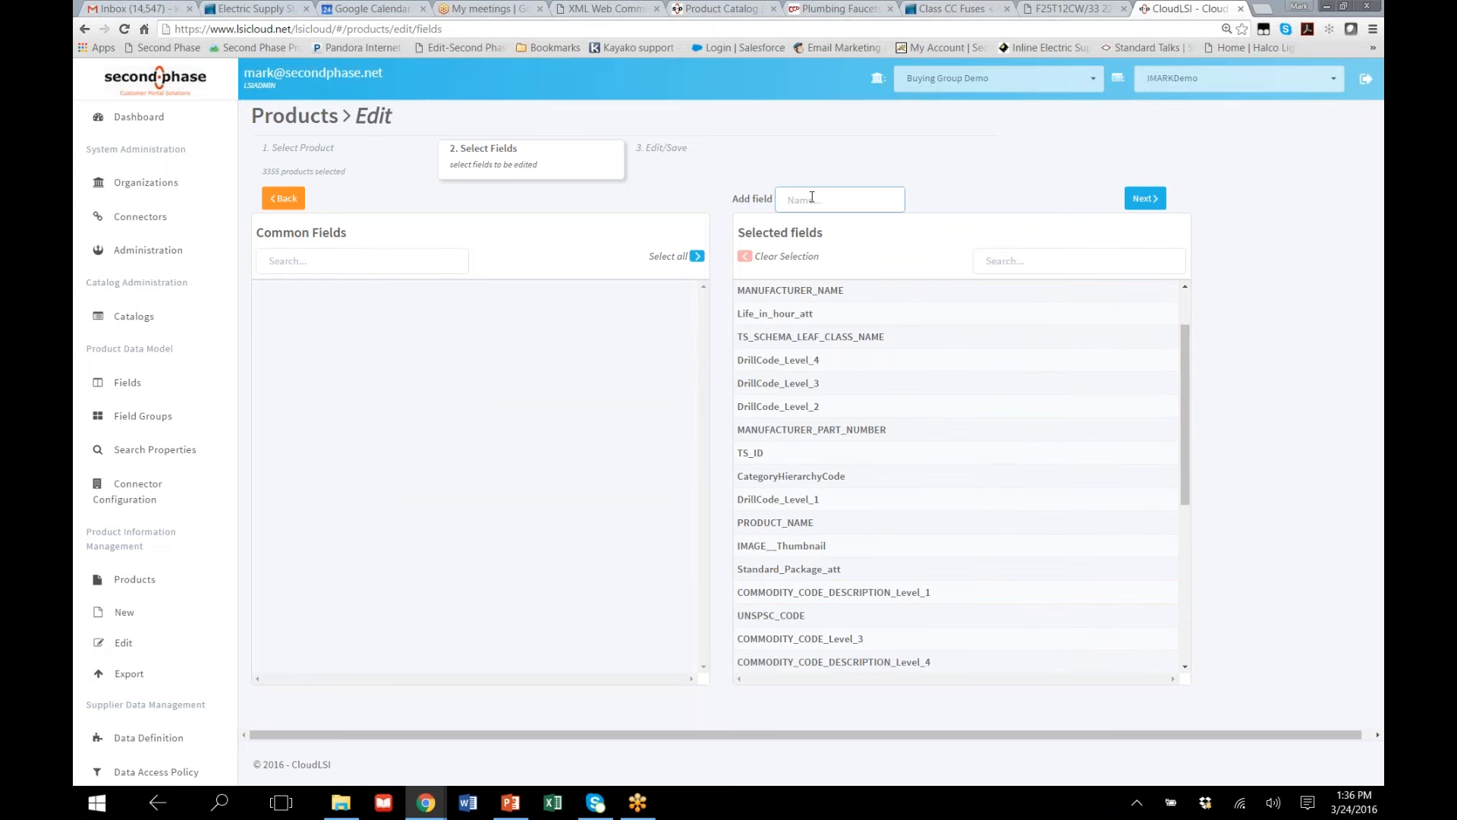
type("test")
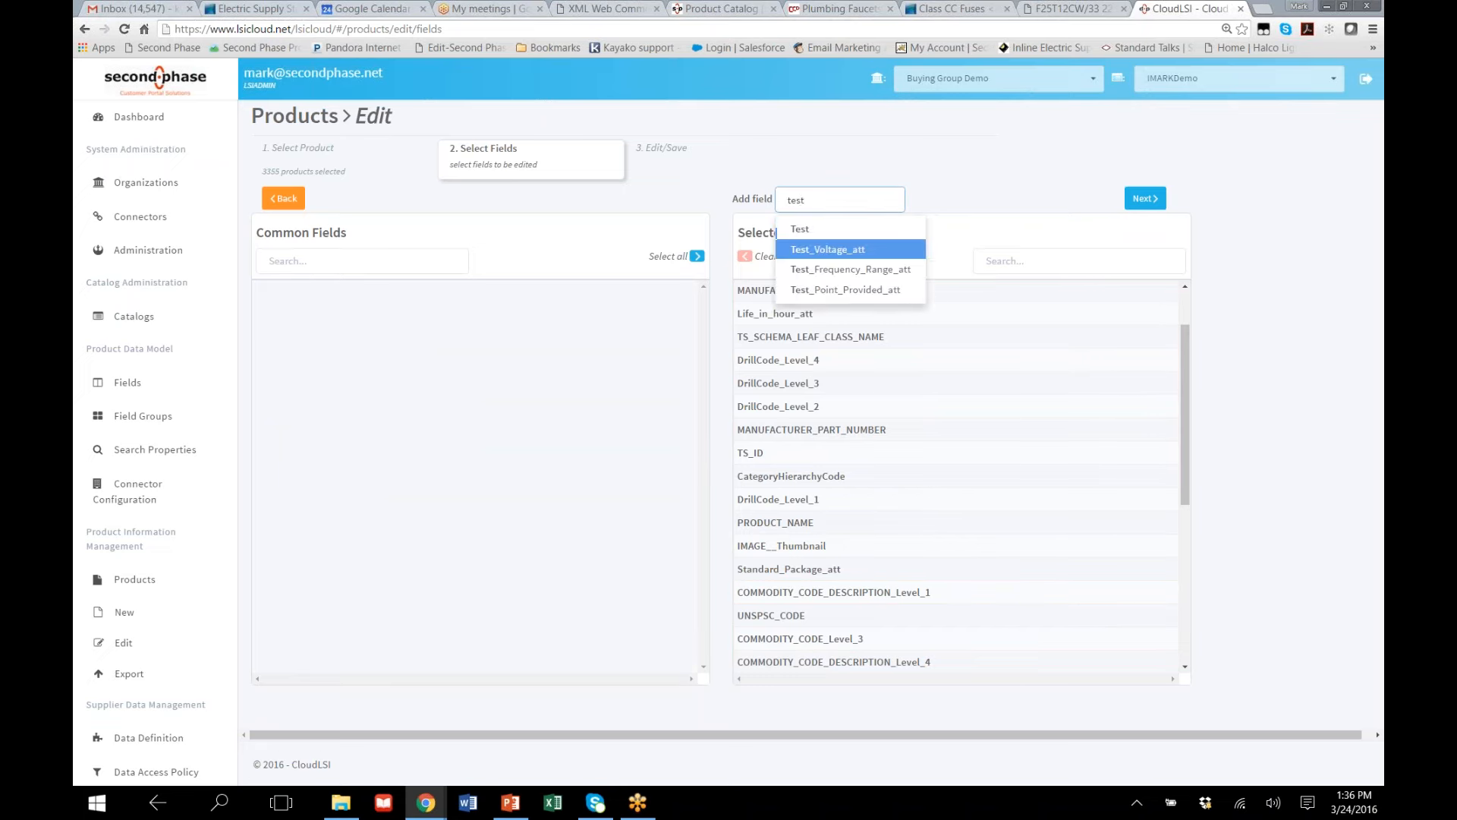
left_click(819, 249)
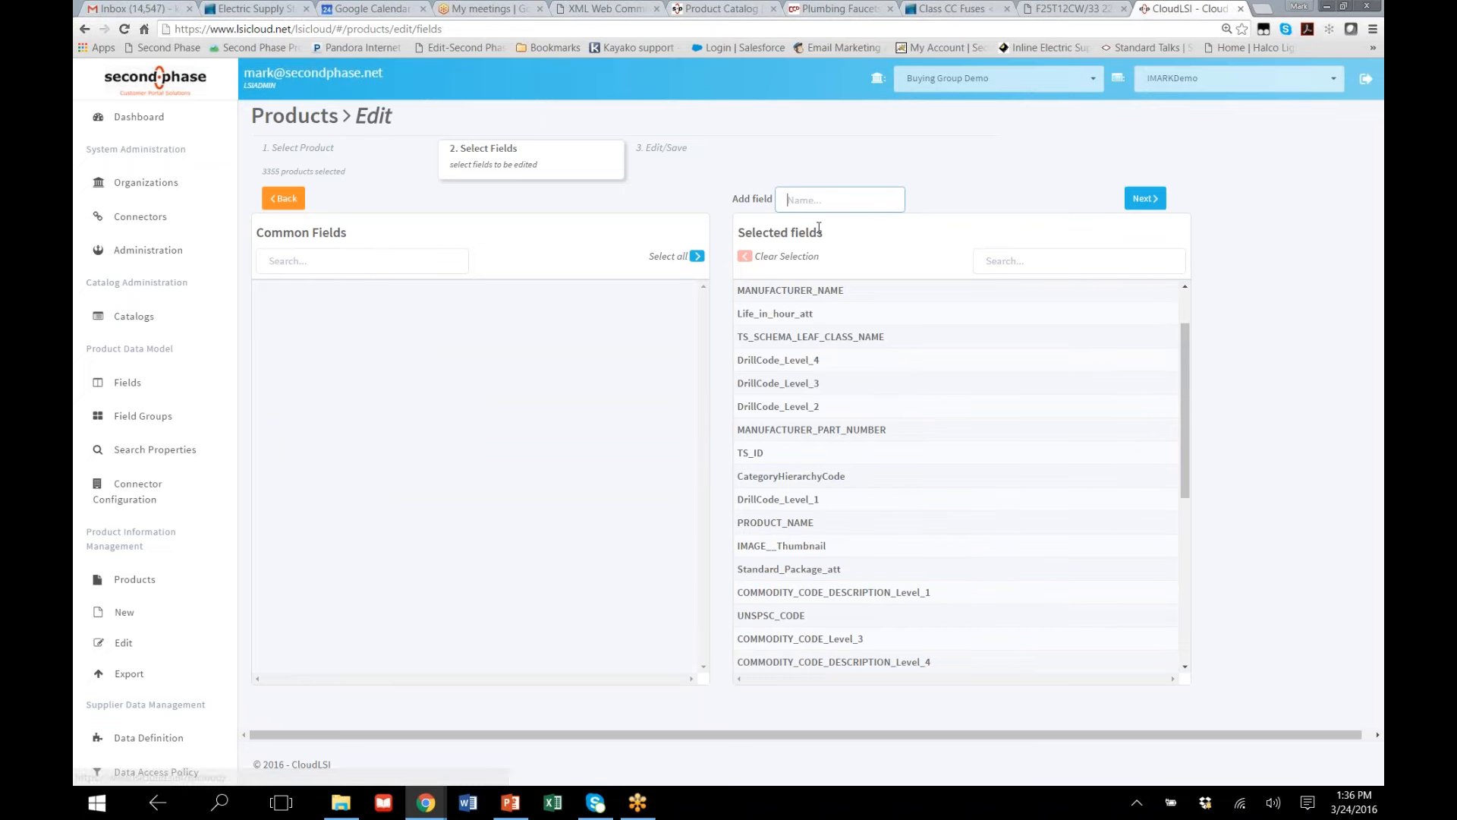
left_click(1152, 206)
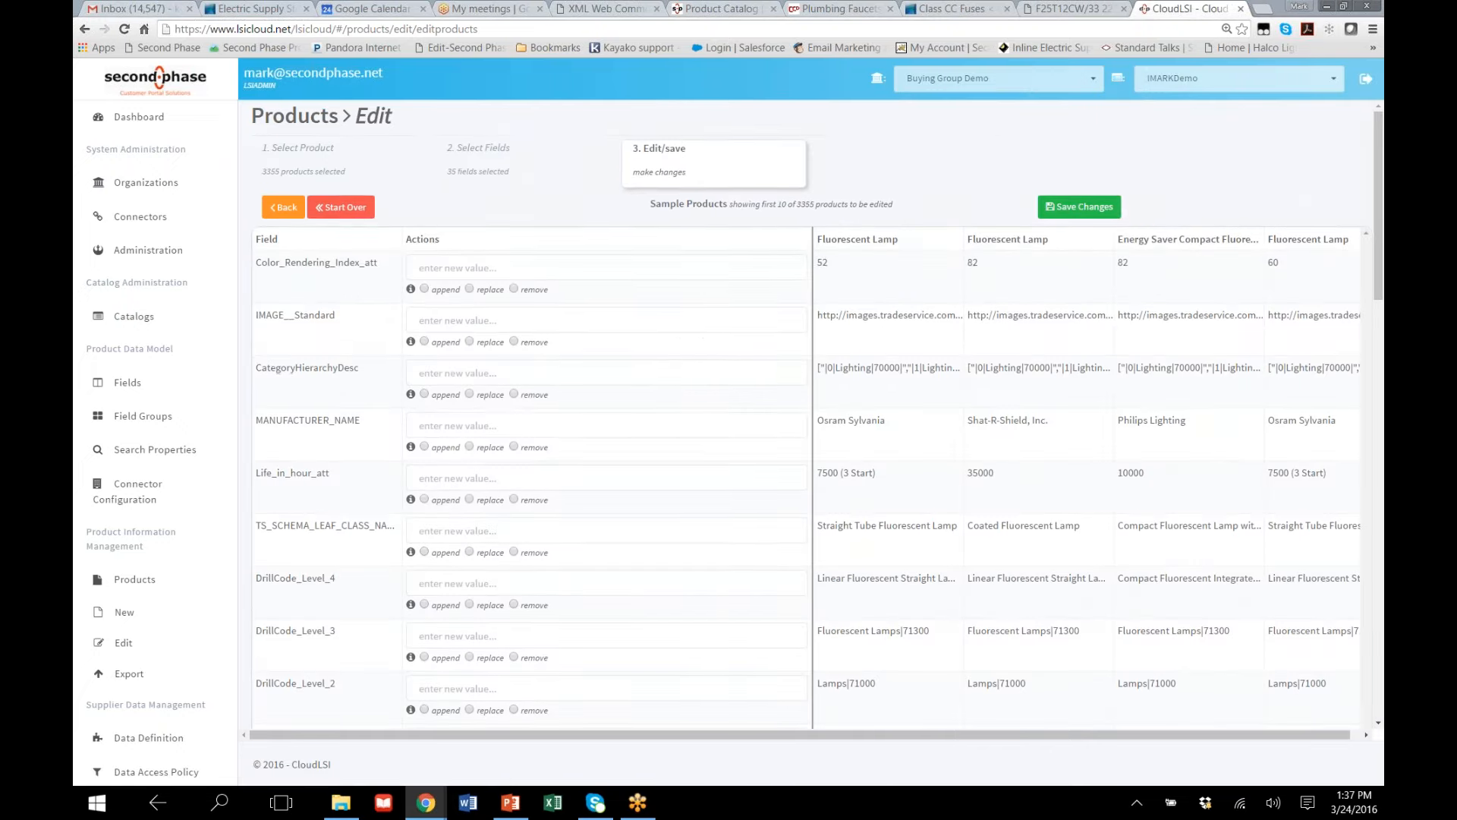
Enter ASTM 242 as the new value of the Test field for all selected products, using the replace action
scroll(671, 341, "down", 6)
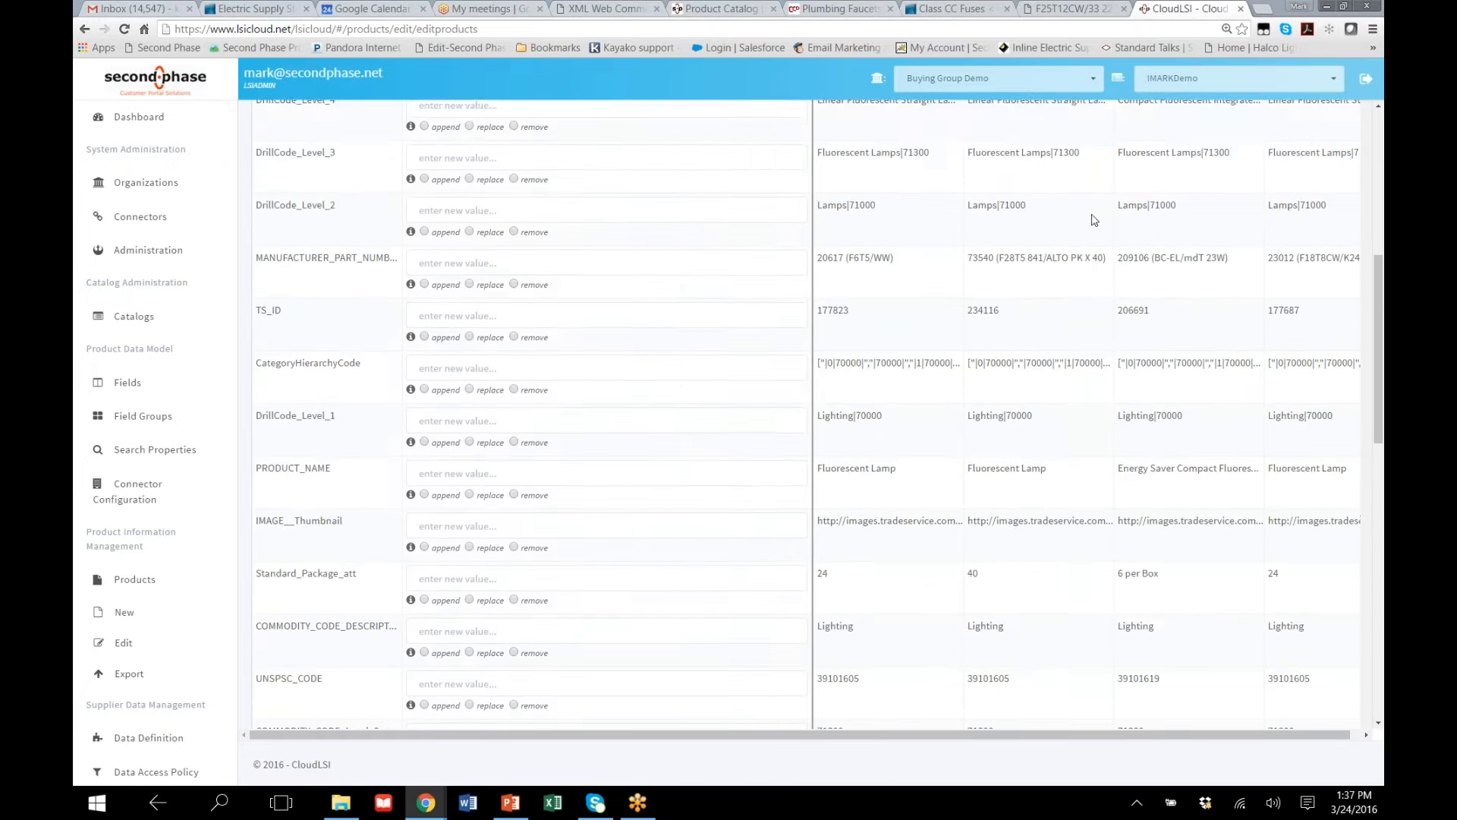
scroll(1019, 596, "down", 8)
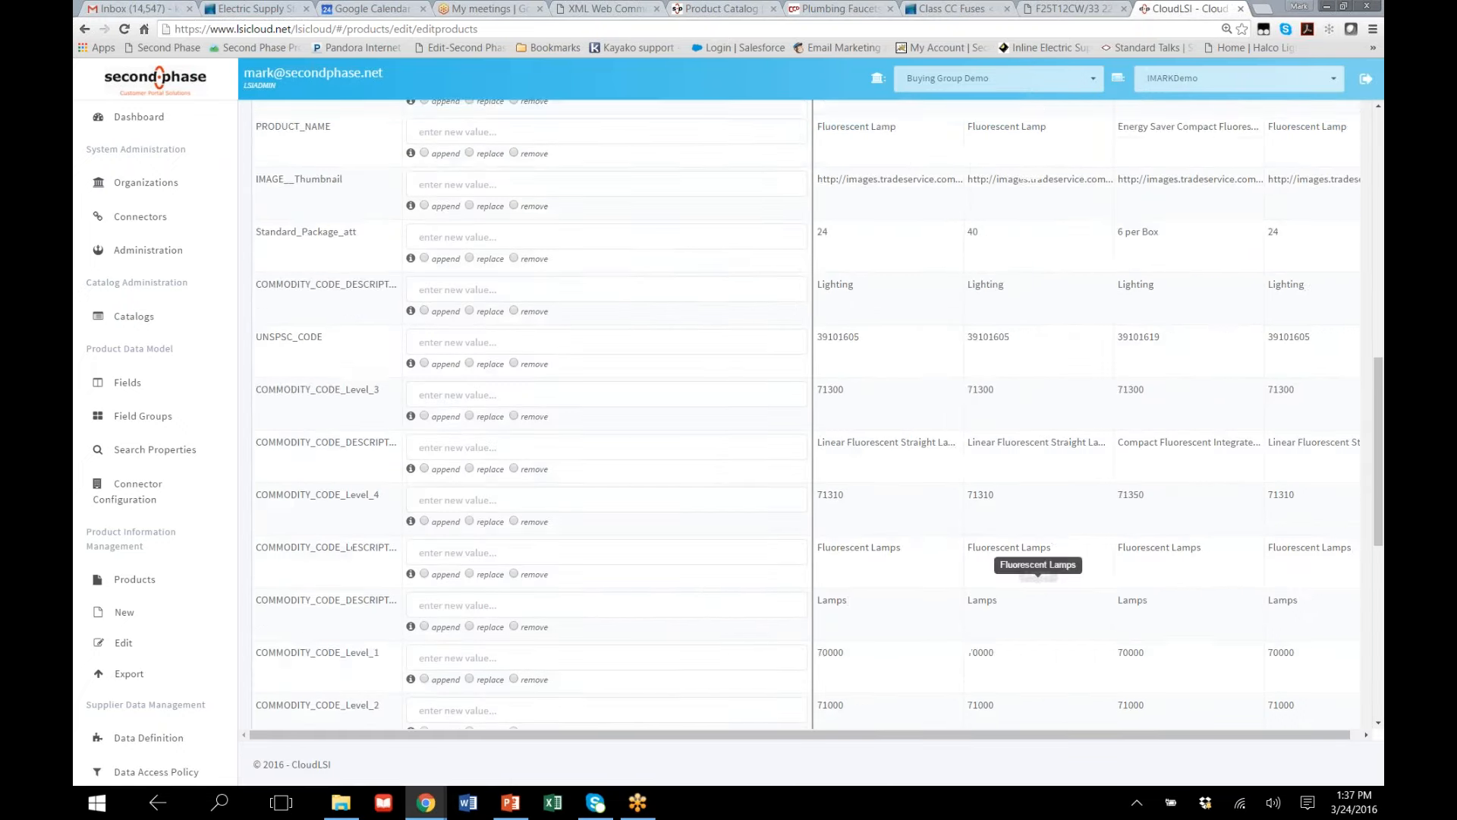
scroll(645, 562, "down", 4)
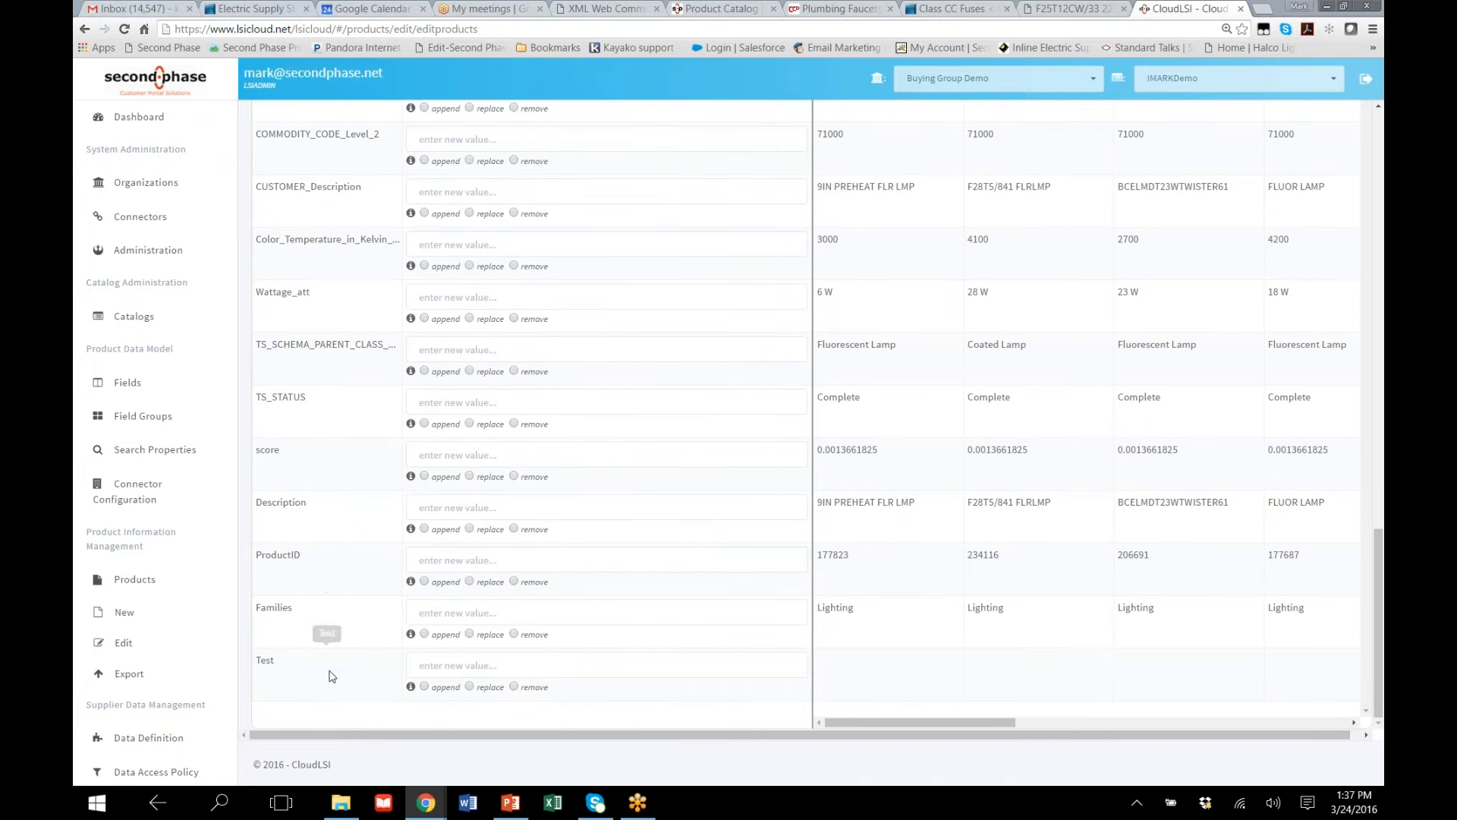
left_click(434, 668)
type("A")
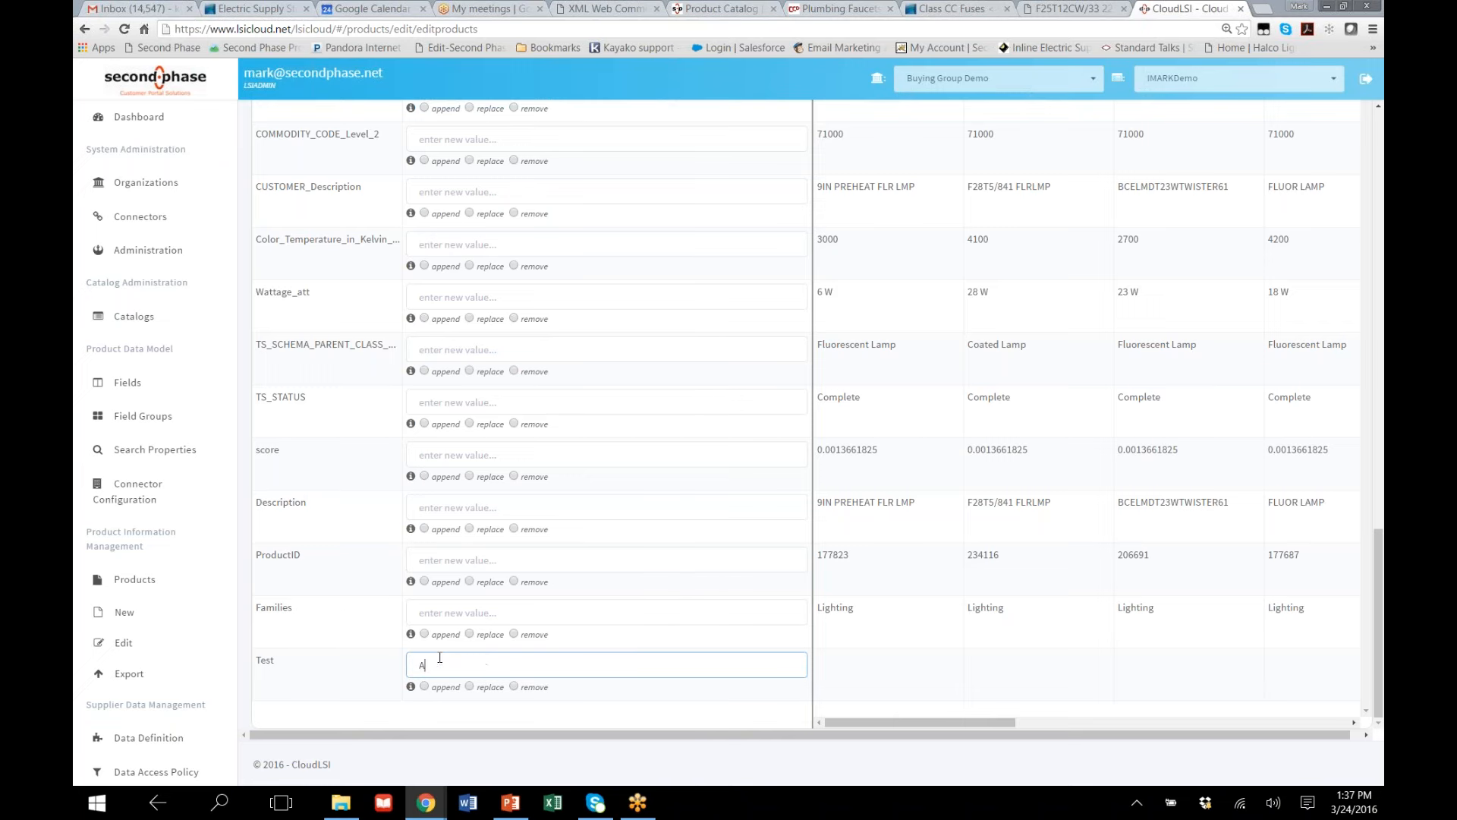
type("STM 242")
left_click(470, 686)
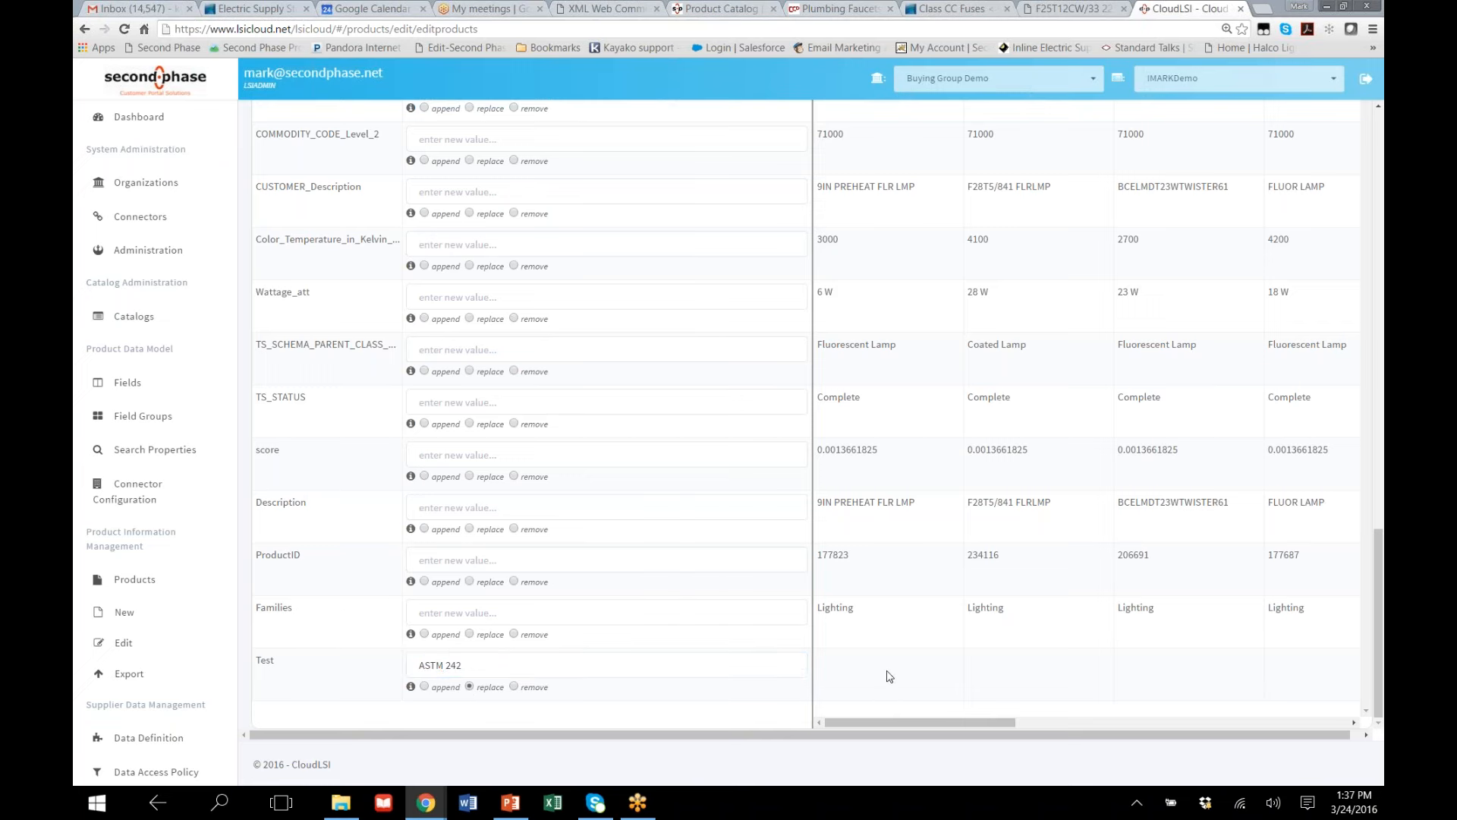
left_click_drag(466, 665, 375, 673)
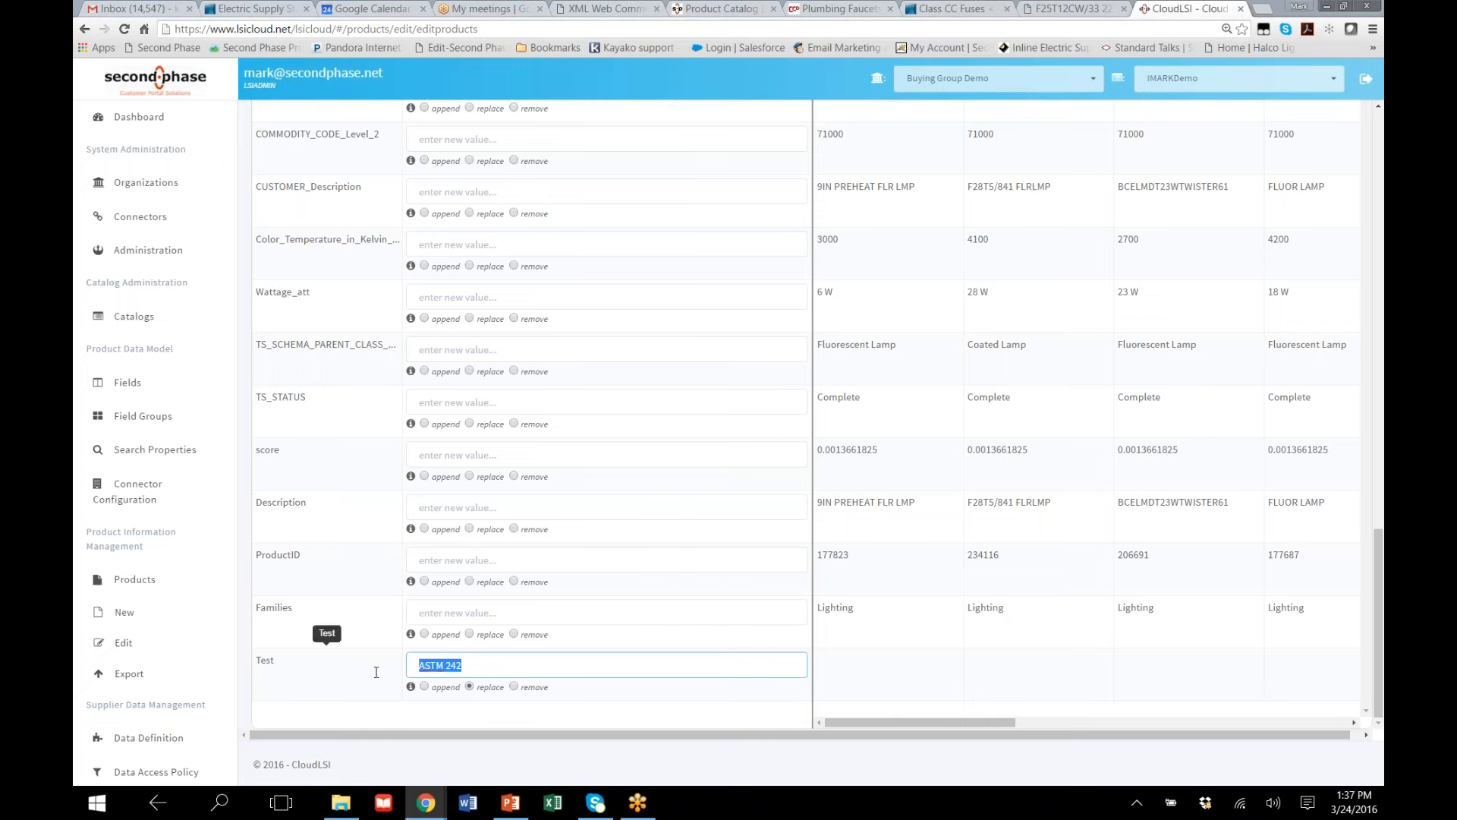
Enter "+ Lamps" for the commodity code description whose sample value is Lighting, using the append action
scroll(554, 543, "up", 7)
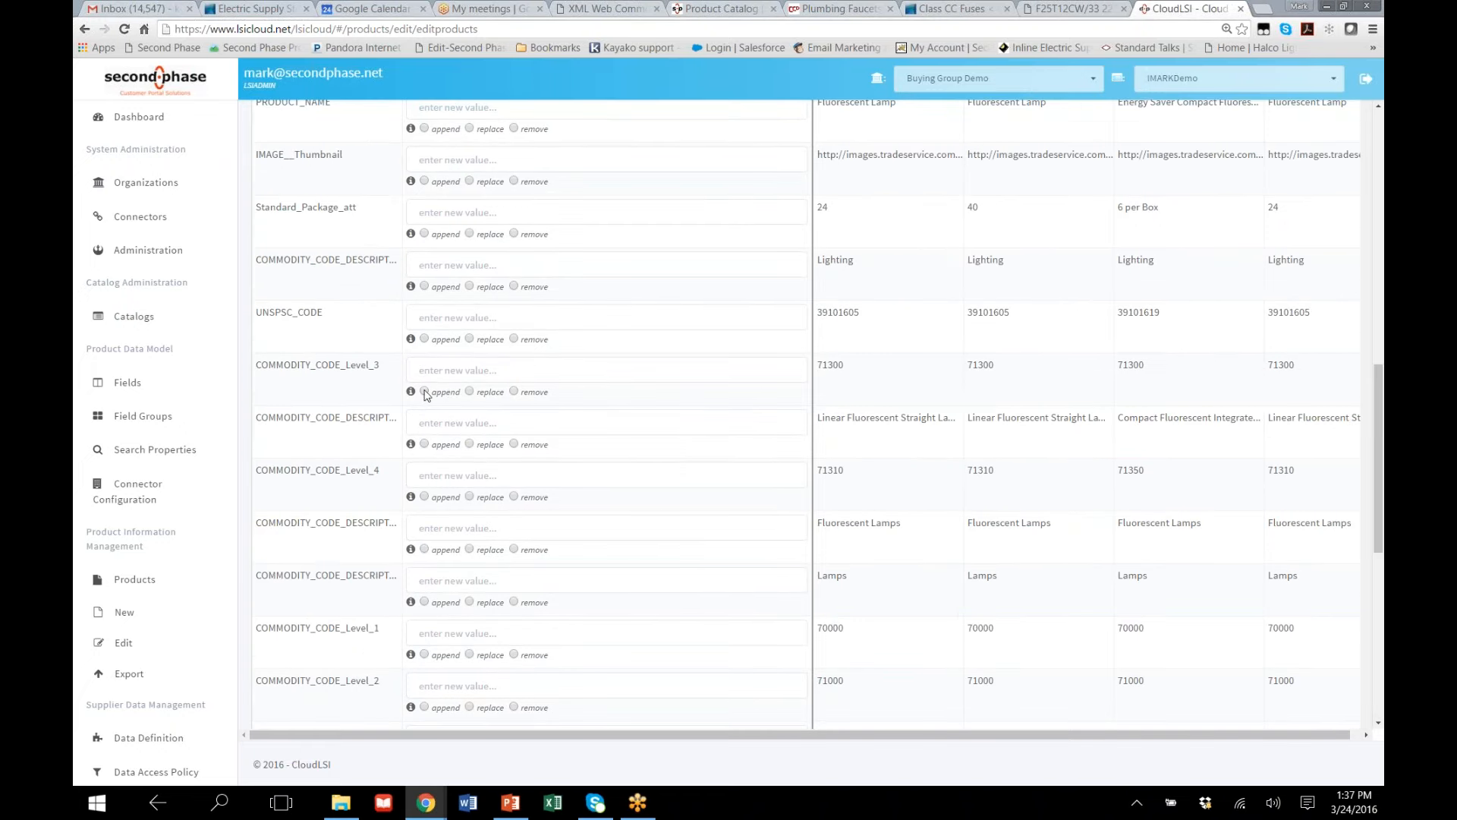
scroll(622, 421, "up", 5)
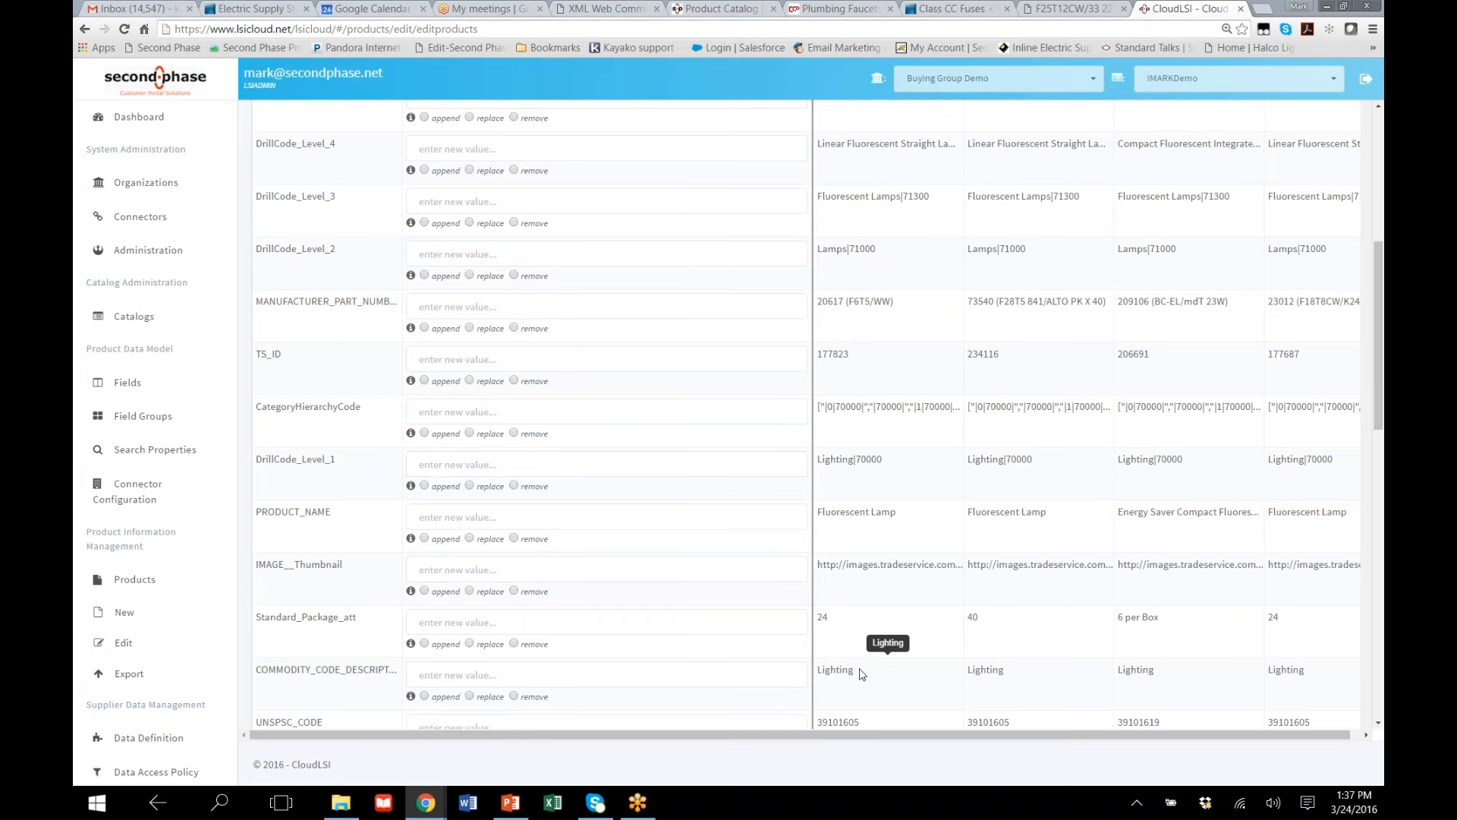
left_click_drag(863, 674, 817, 670)
left_click(513, 677)
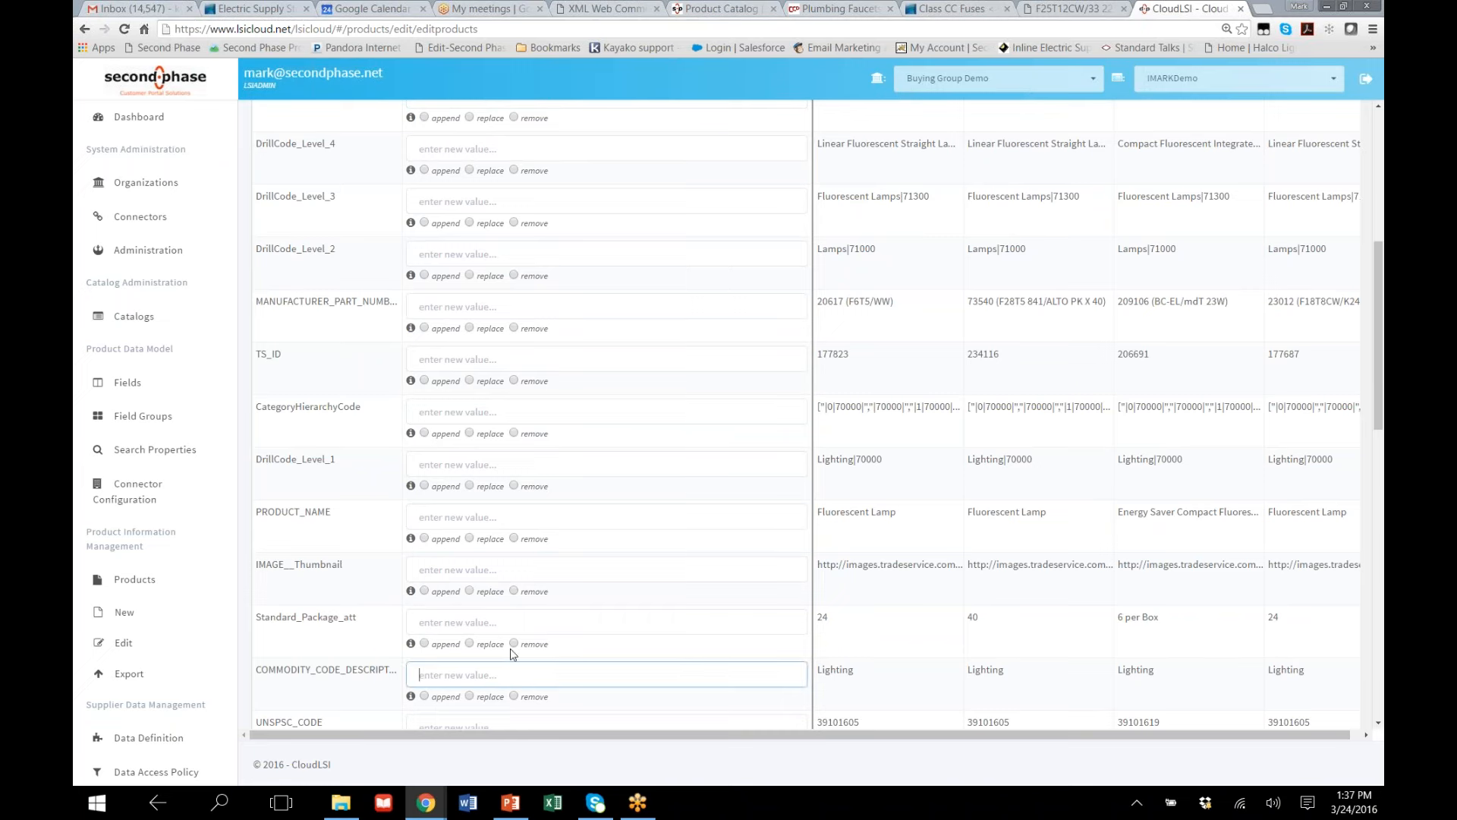
type("+ Lamps")
left_click(425, 696)
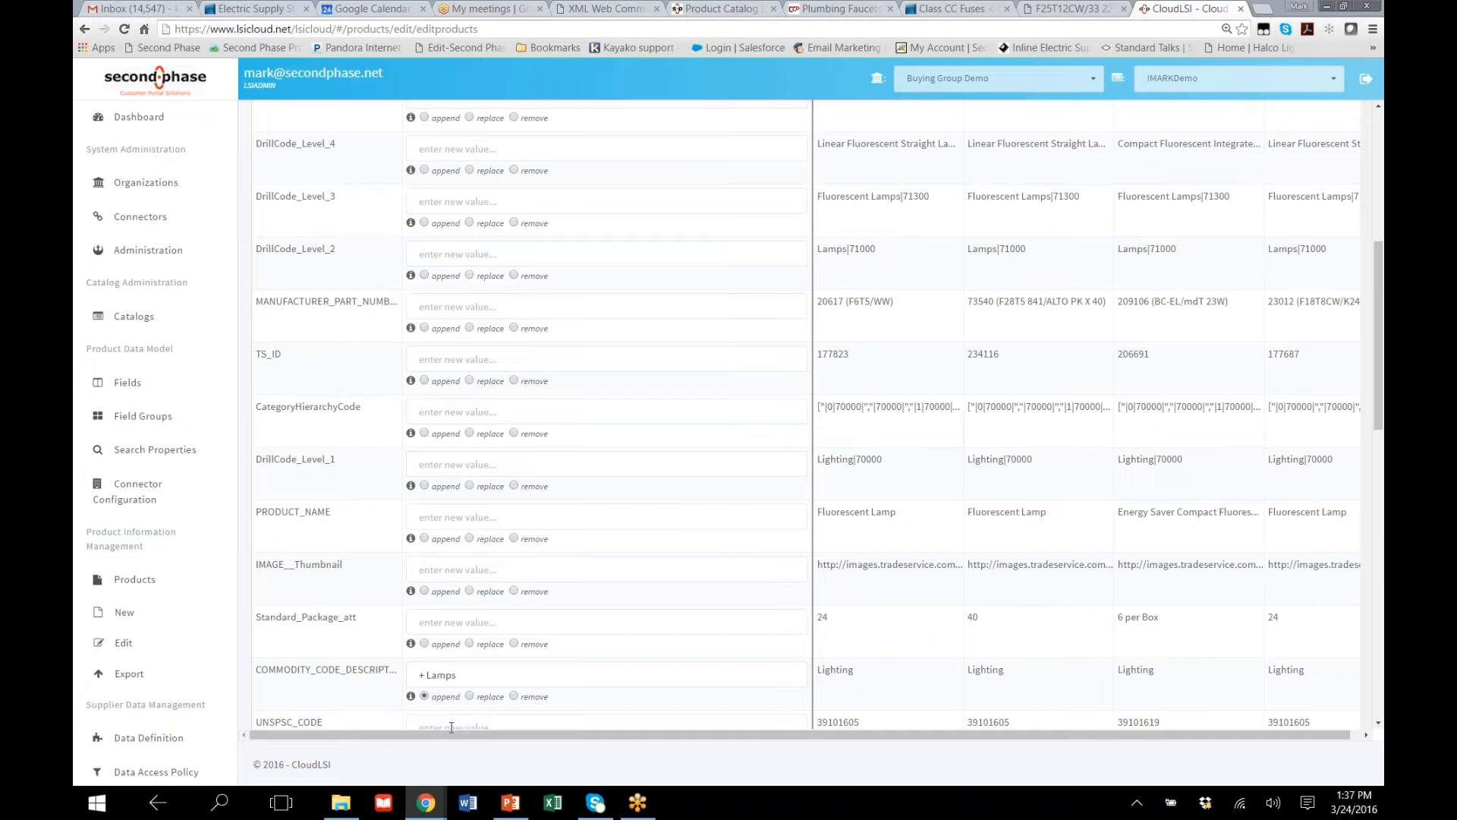
Look over the bulk edit fields and the Supplier Data Management, Administration and Data Quality functions
scroll(497, 686, "down", 3)
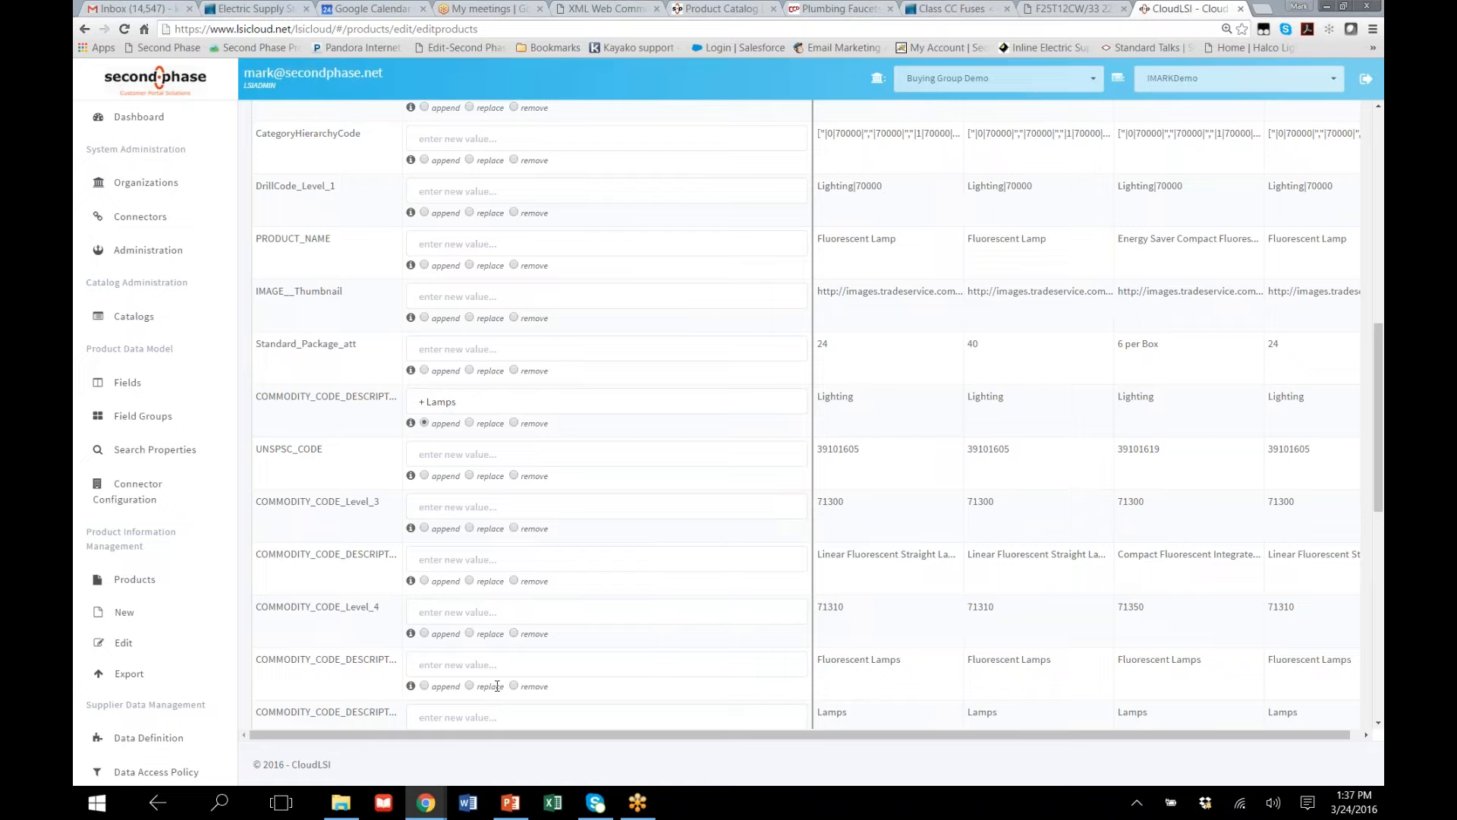
scroll(497, 685, "down", 3)
scroll(497, 683, "up", 7)
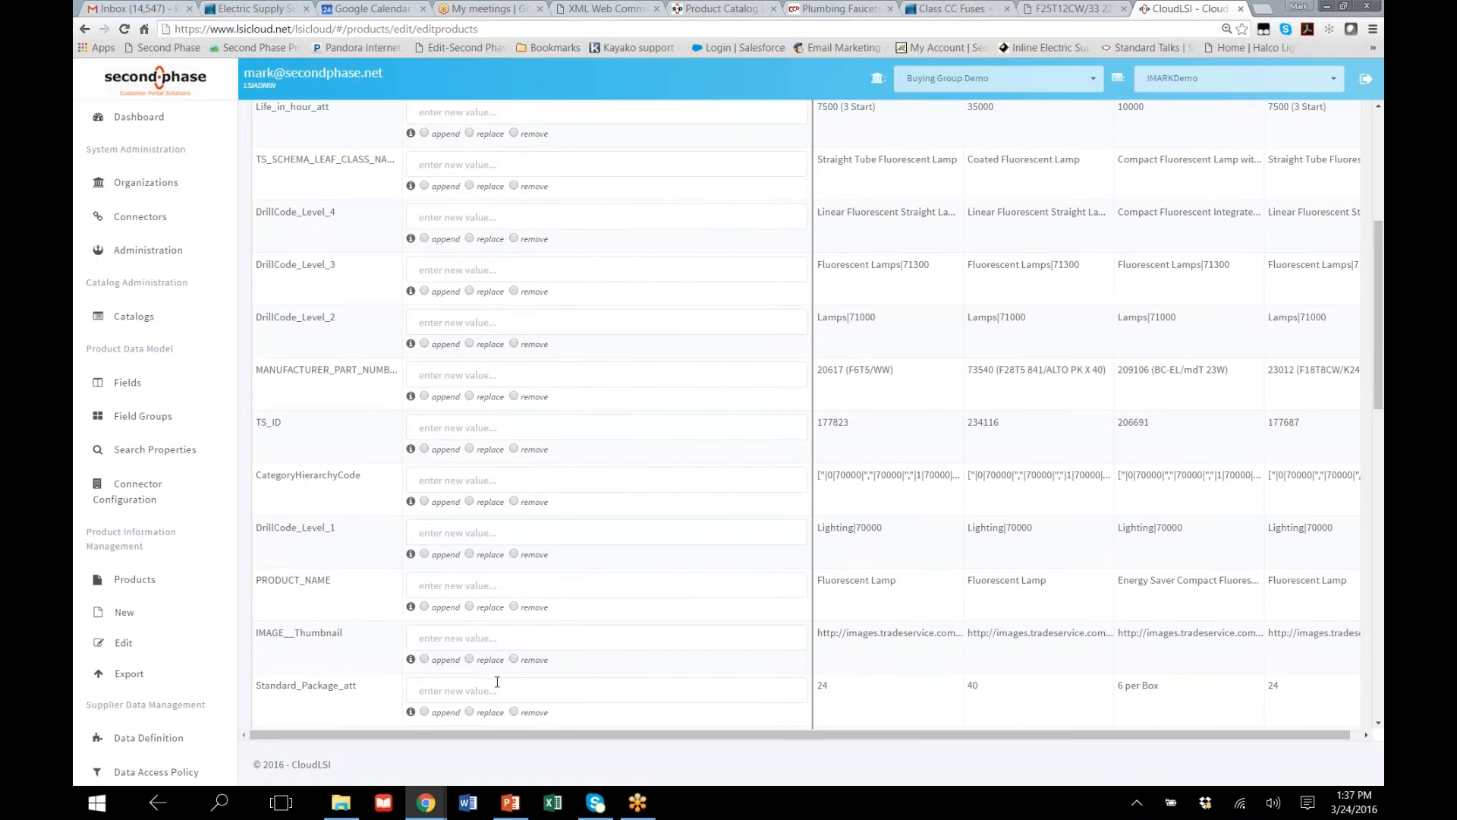
scroll(497, 686, "up", 4)
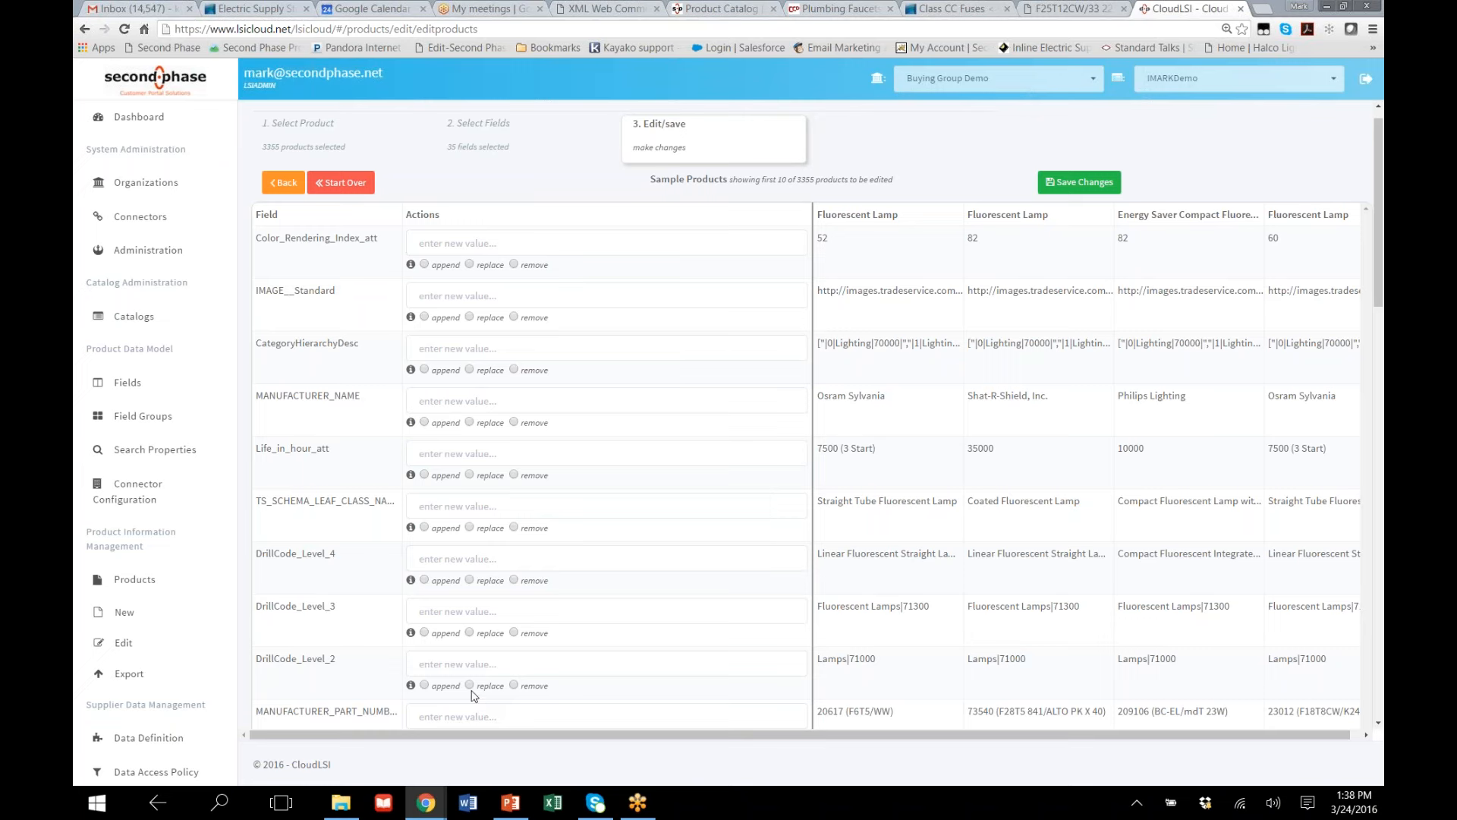
scroll(469, 702, "down", 1)
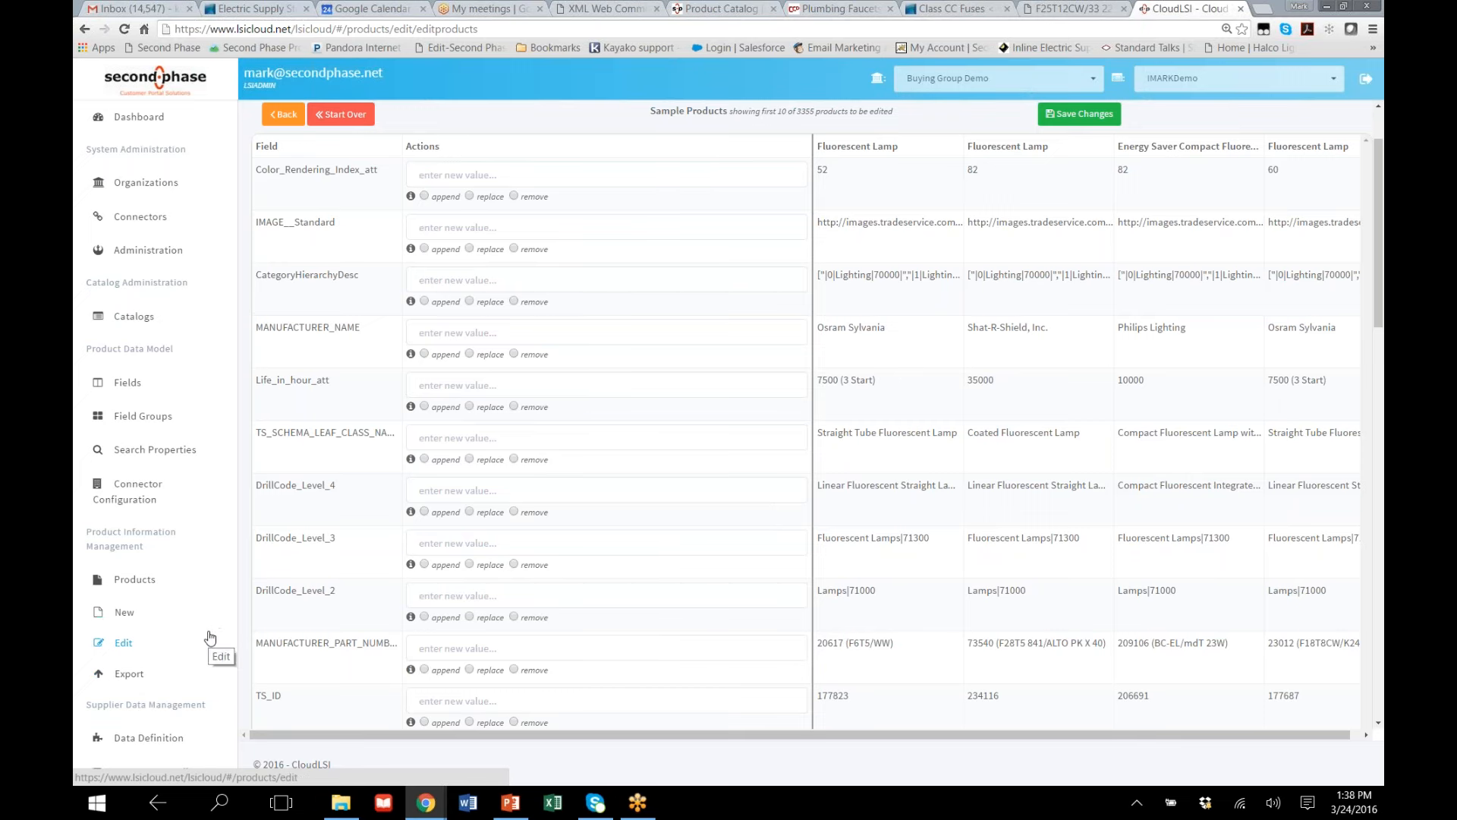
scroll(210, 636, "down", 4)
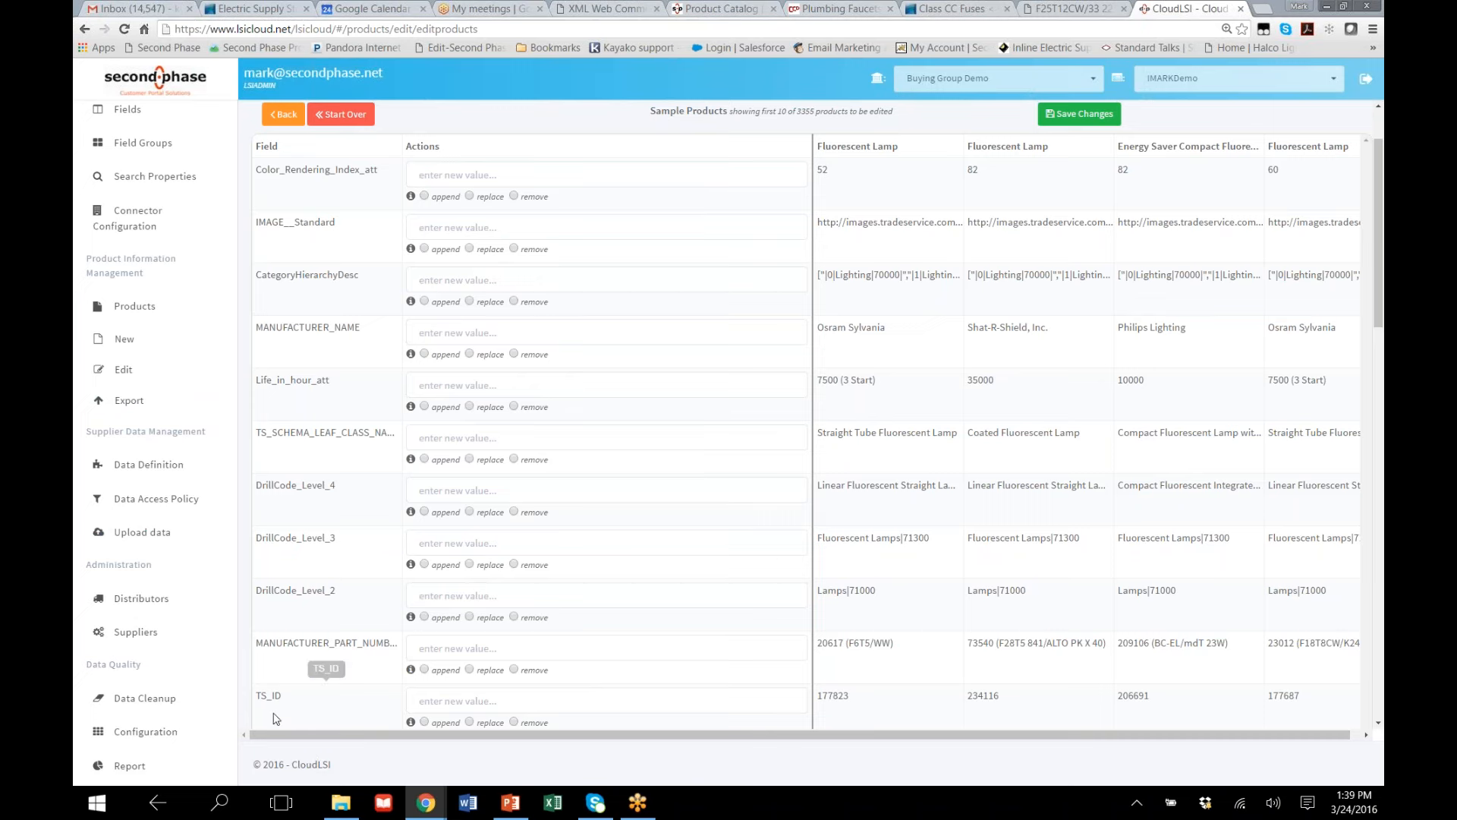
scroll(233, 710, "down", 1)
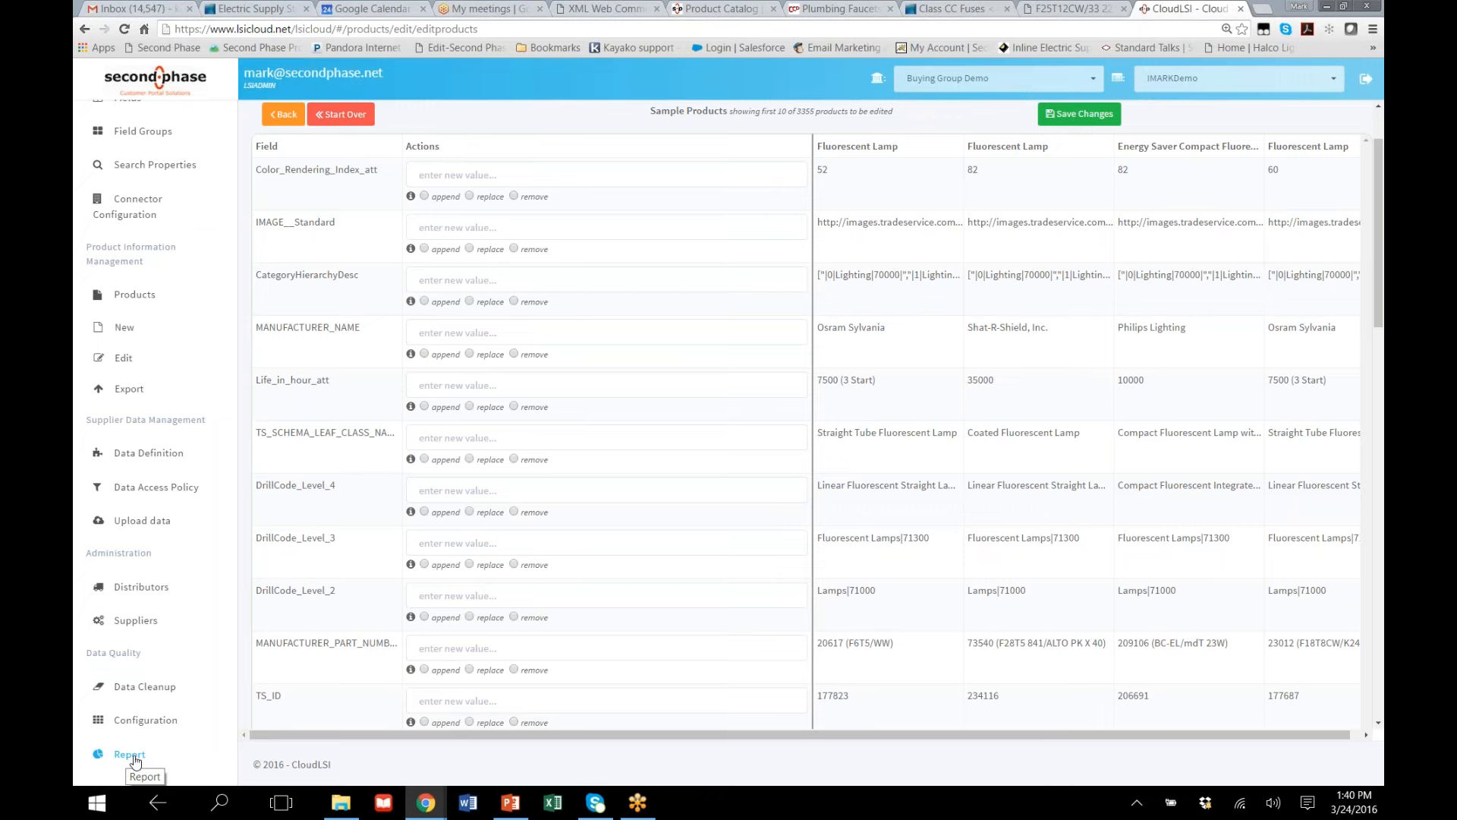
Add "&" to the Data Cleanup list as text to clean up, leaving its description empty
left_click(148, 689)
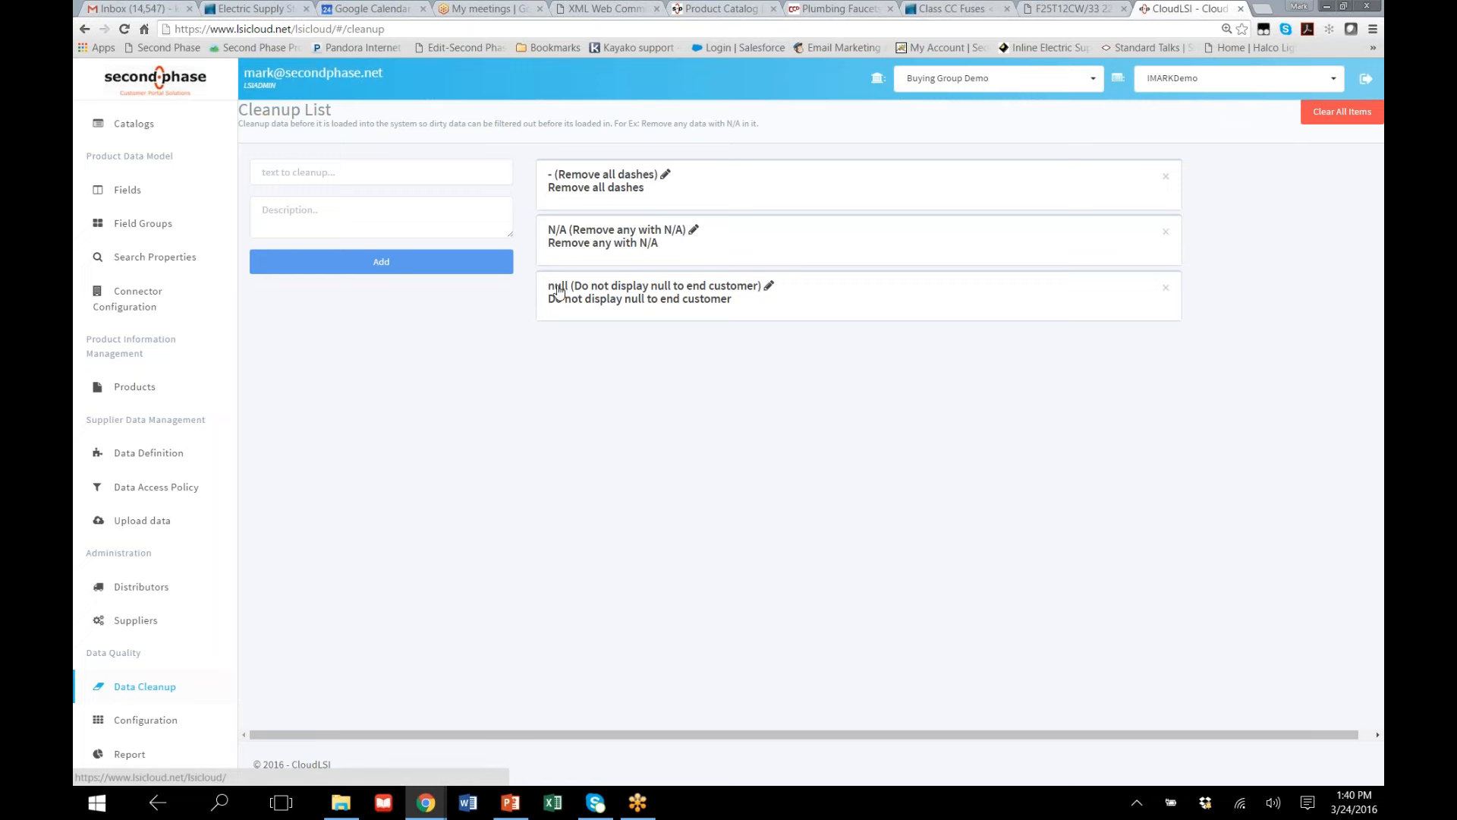
left_click(336, 178)
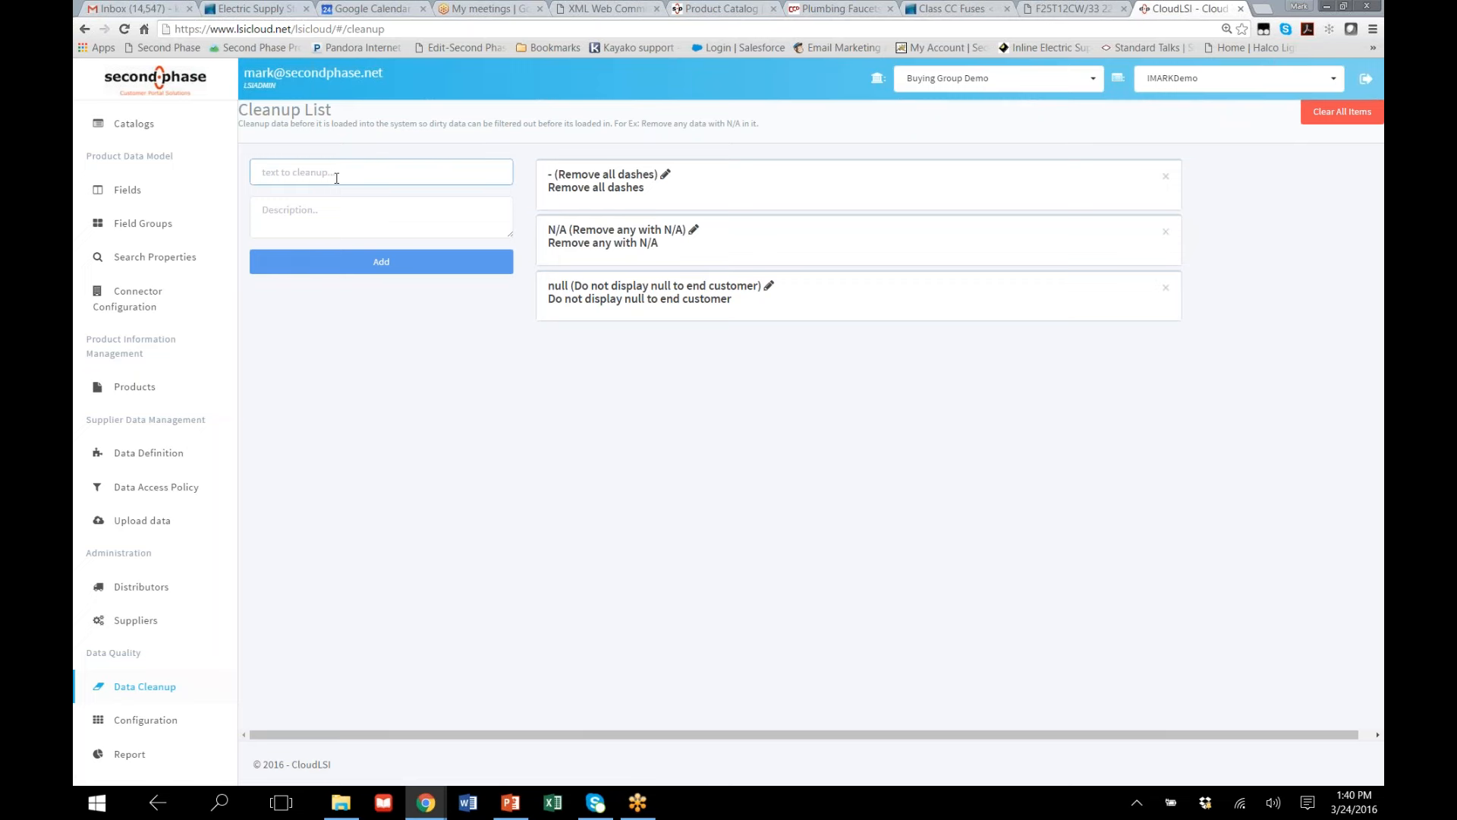
type("&")
left_click(319, 215)
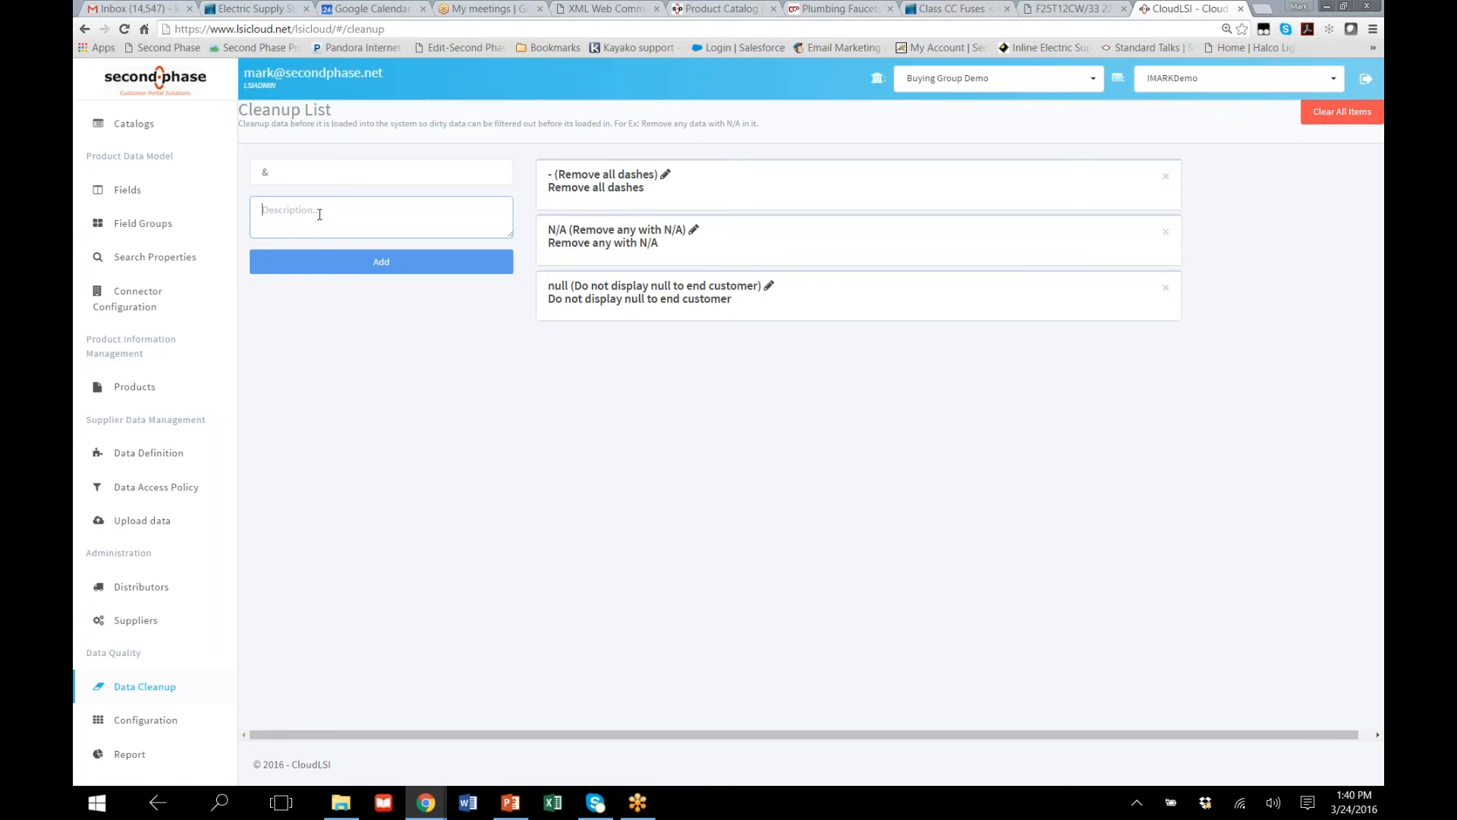
left_click(339, 266)
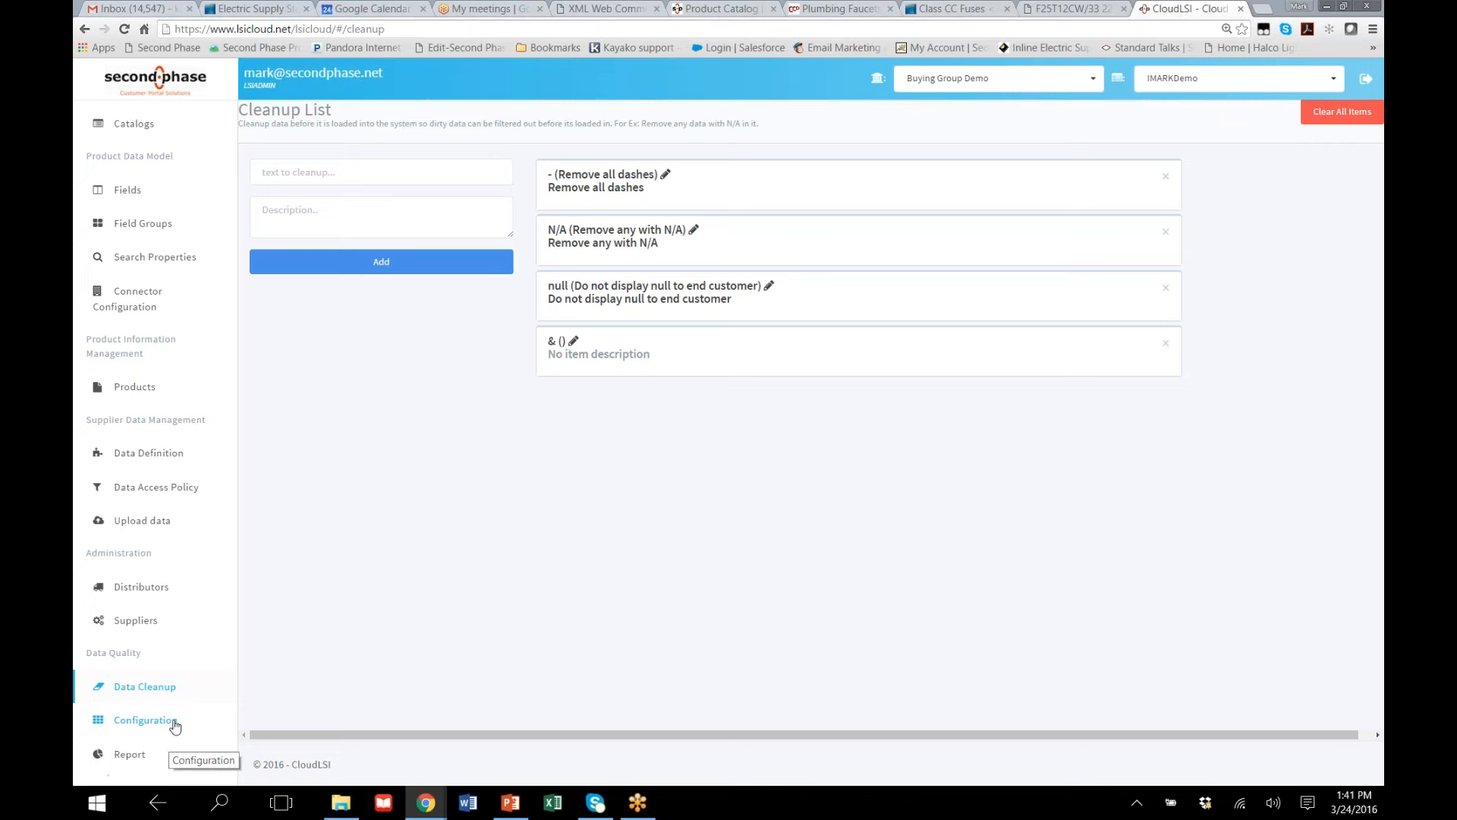
Review the distributor contact types and the customized workflow's user roles for adding and publishing products
left_click(143, 588)
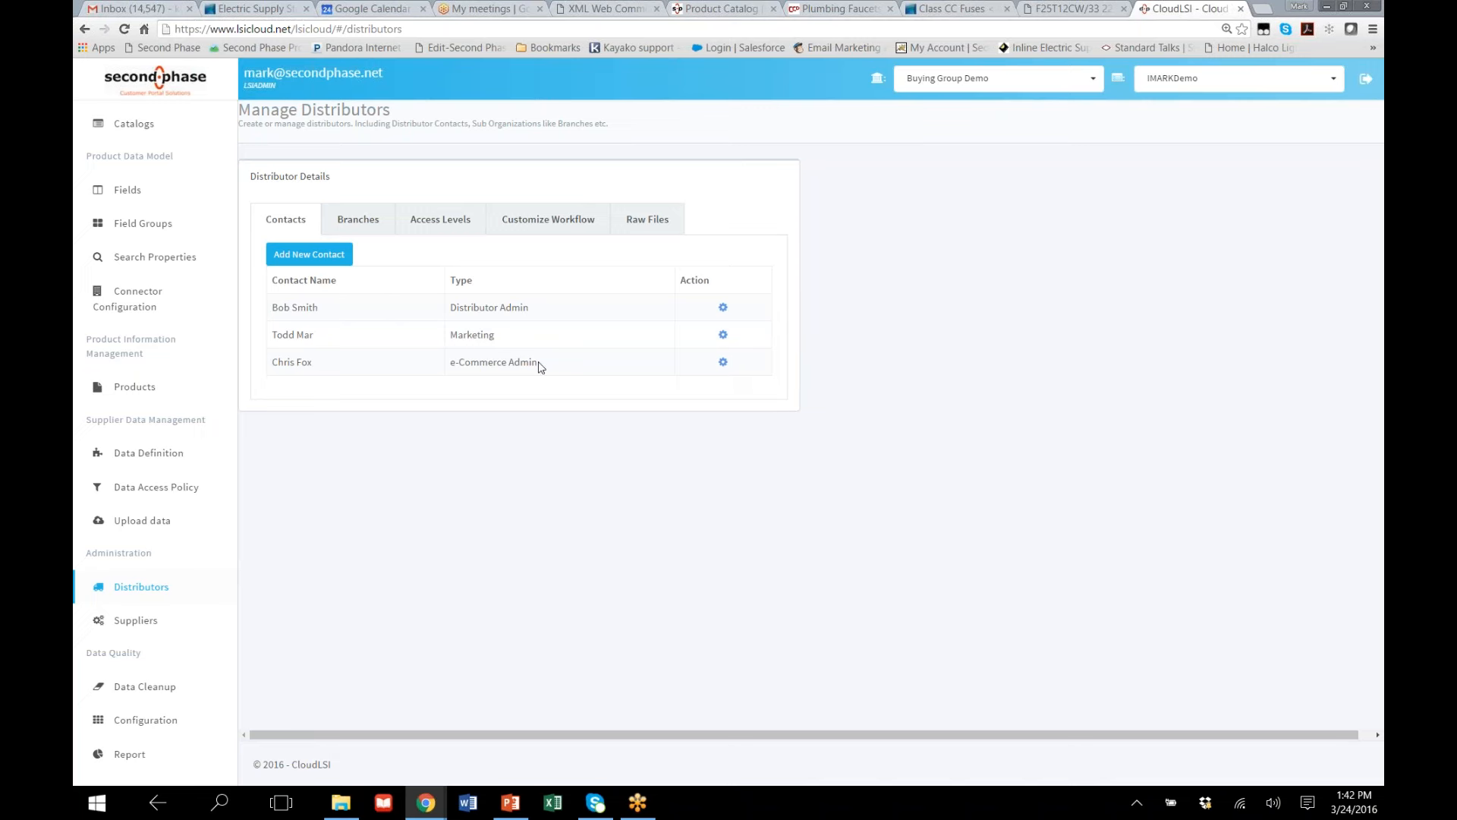
left_click_drag(534, 362, 441, 357)
left_click(535, 225)
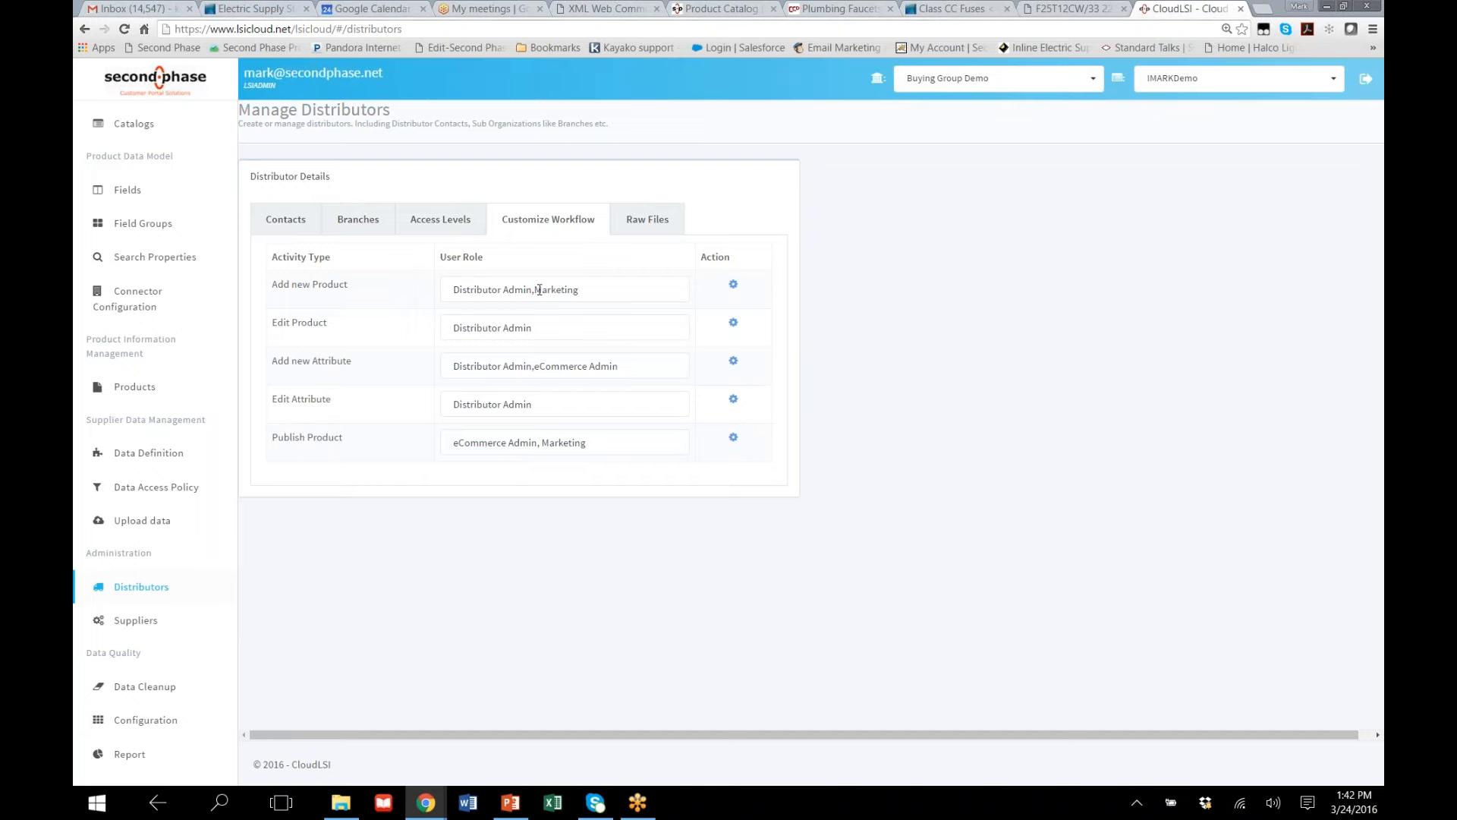
left_click_drag(533, 290, 453, 293)
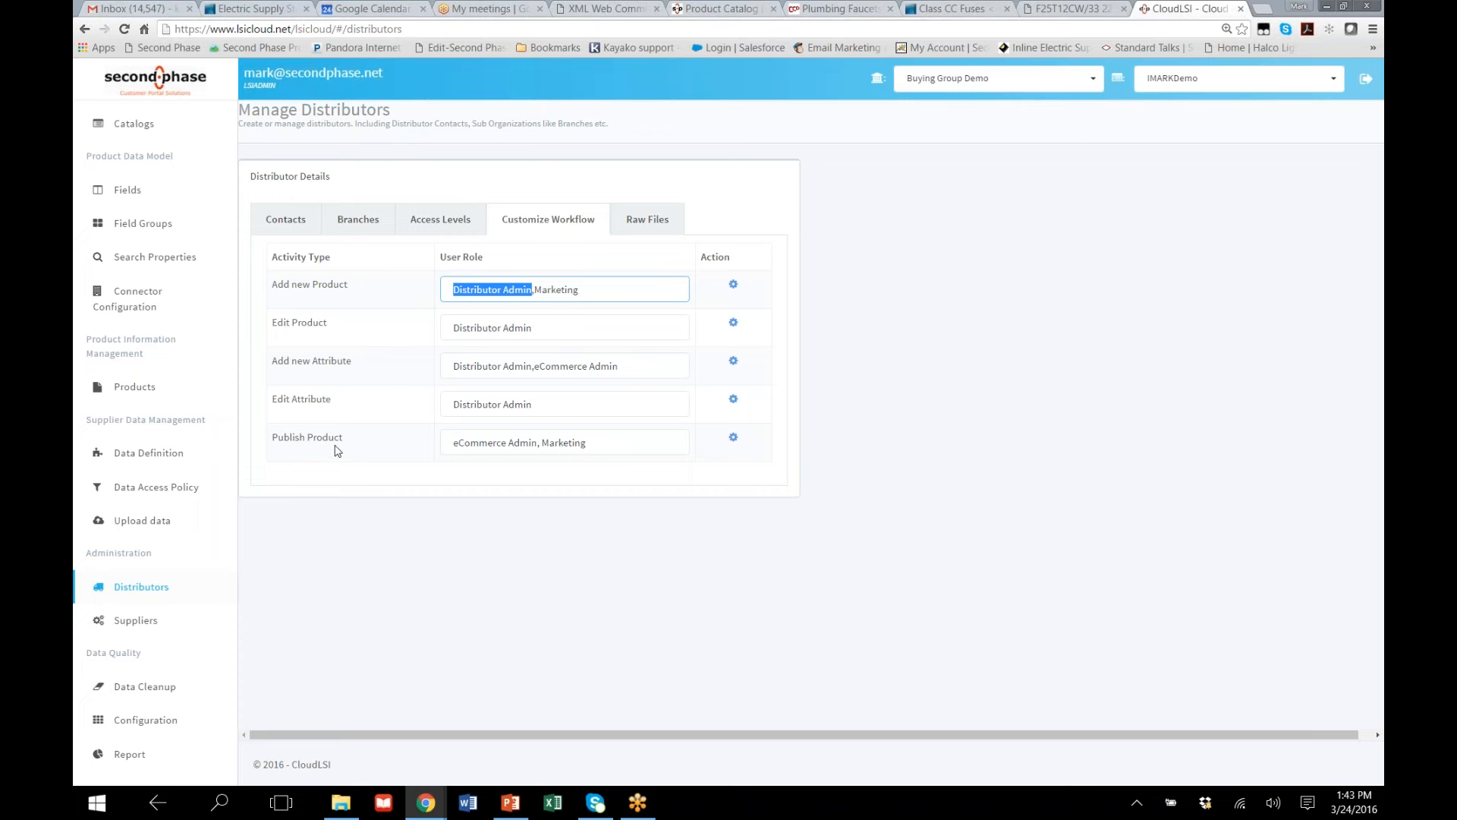
triple_click(595, 442)
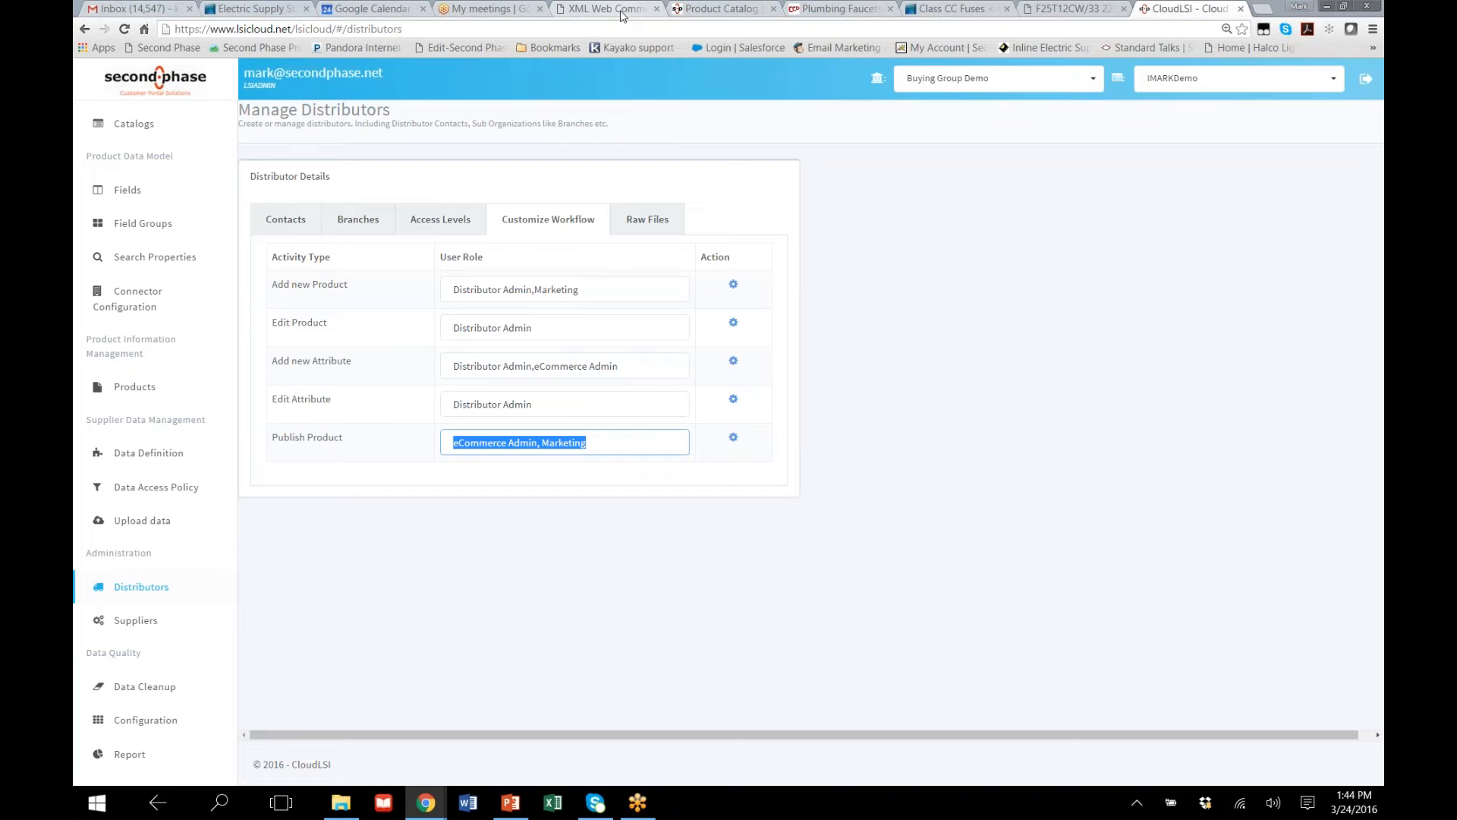
View the plumbing demo store's product catalog and the Halco lamp product page, and open the Halco home page
left_click(694, 8)
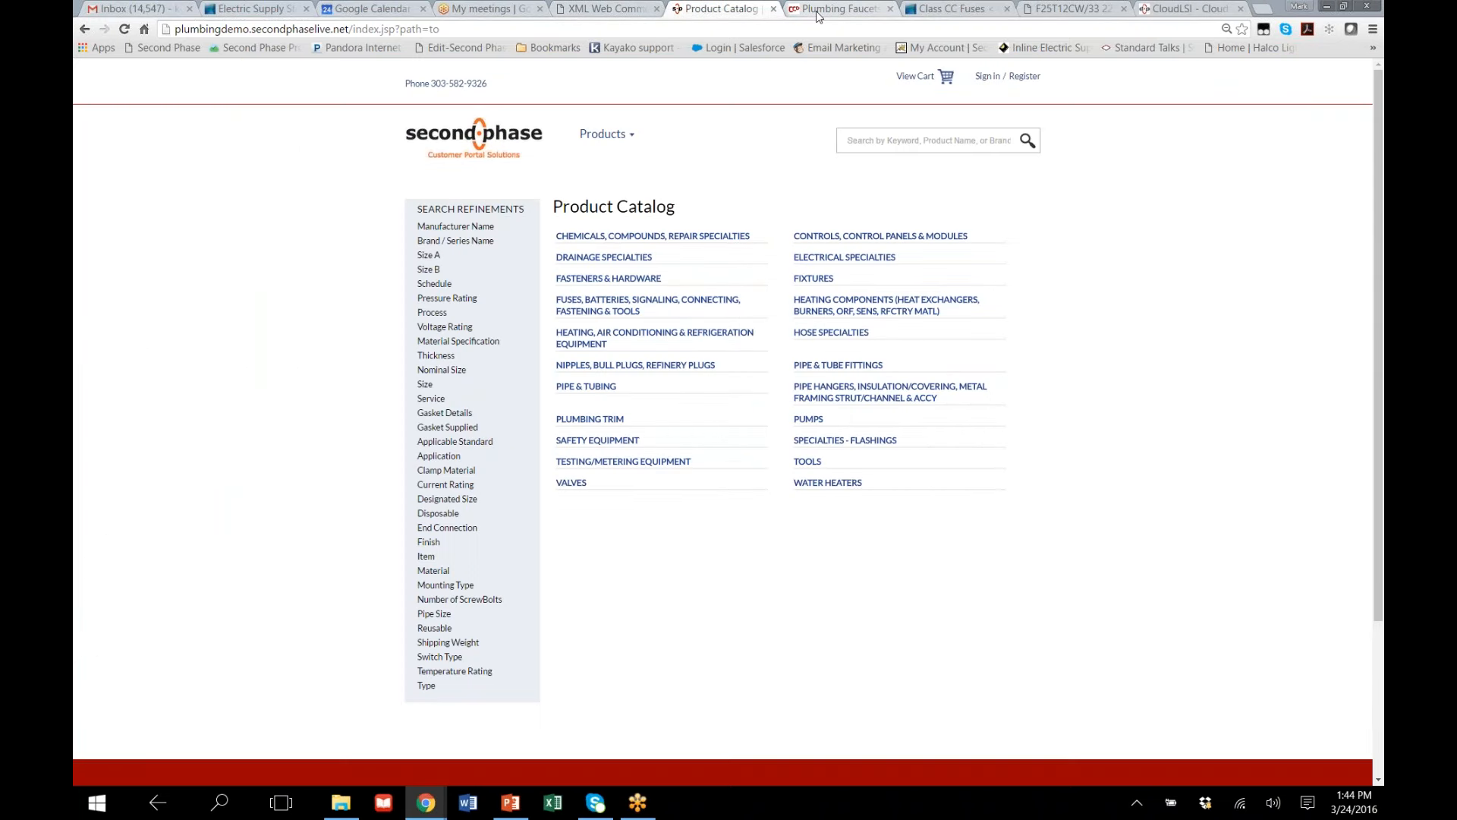
left_click(1049, 15)
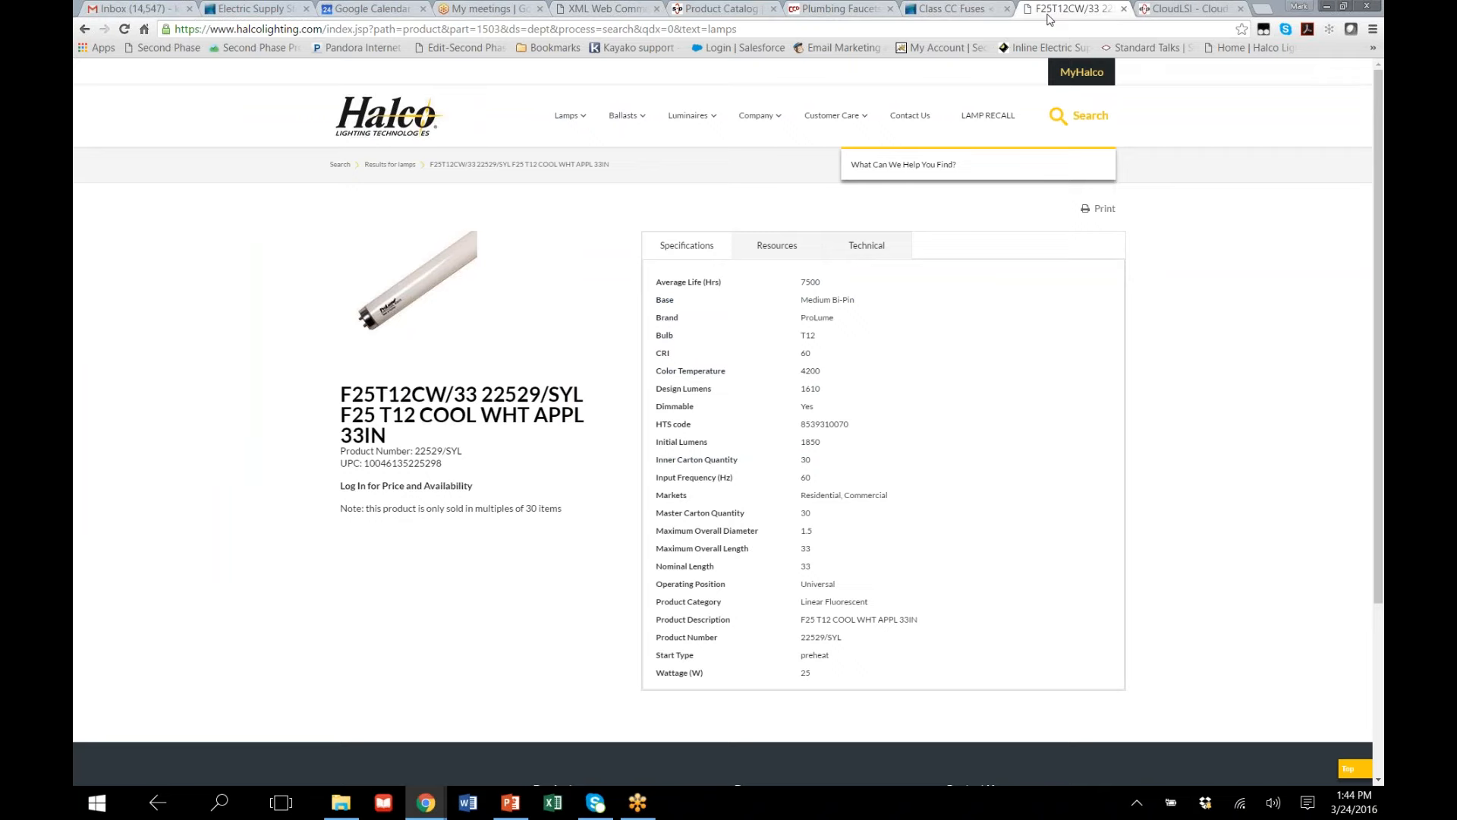
left_click(392, 133)
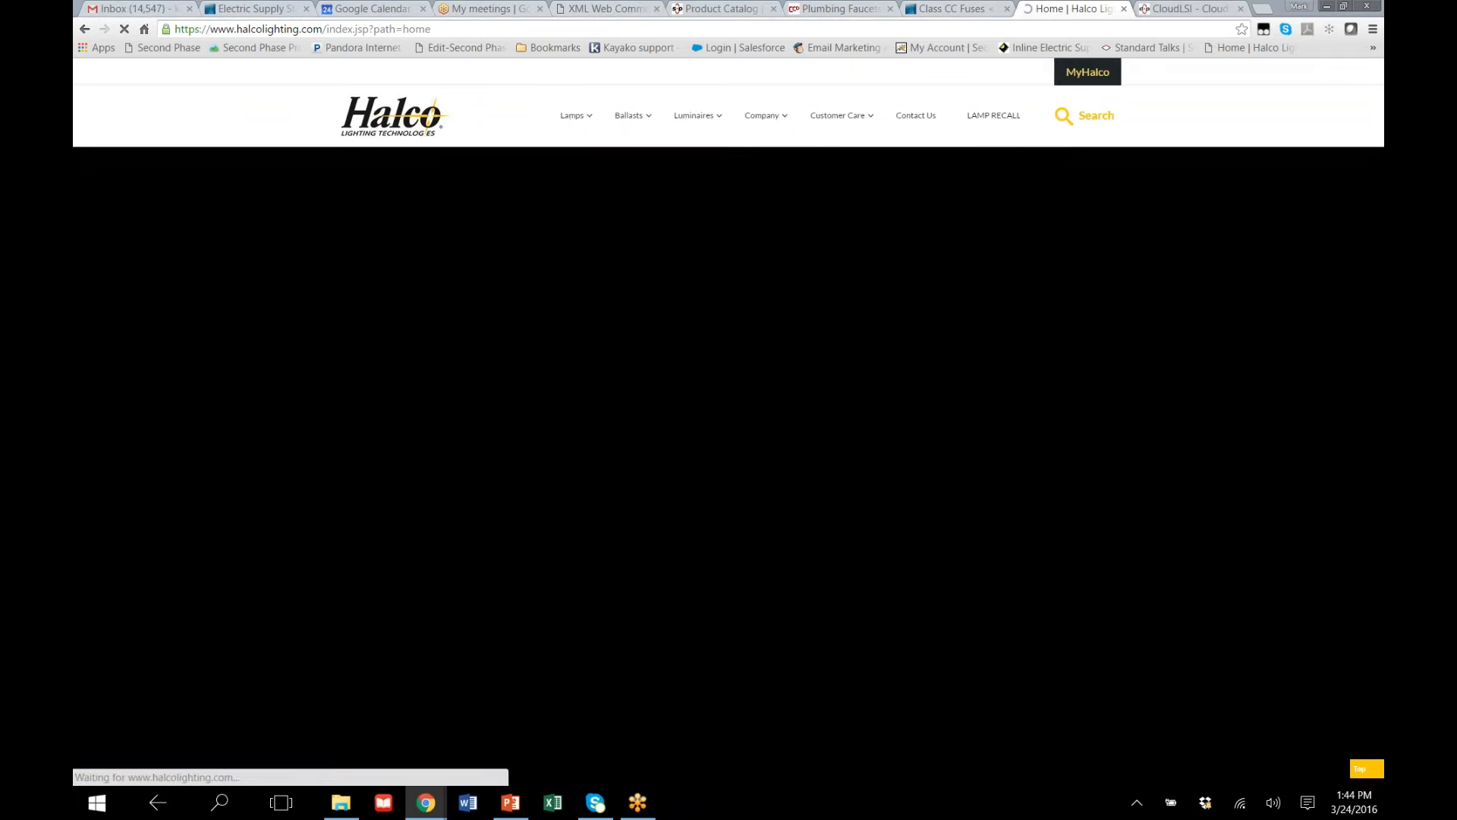